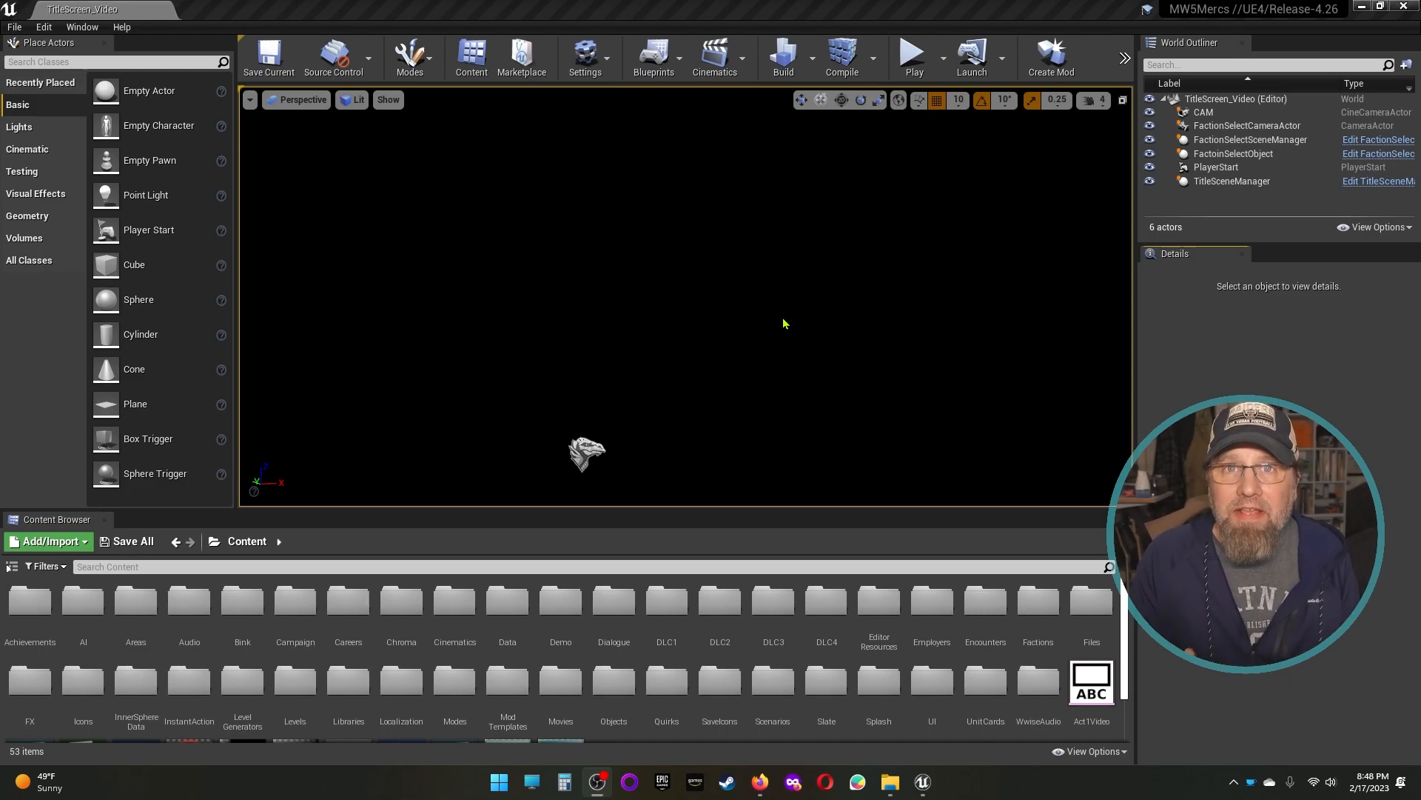
# Step: Switch to the Epic Games Launcher, view the installed library with the MechWarrior 5 Editor, and return to the editor
pyautogui.click(663, 782)
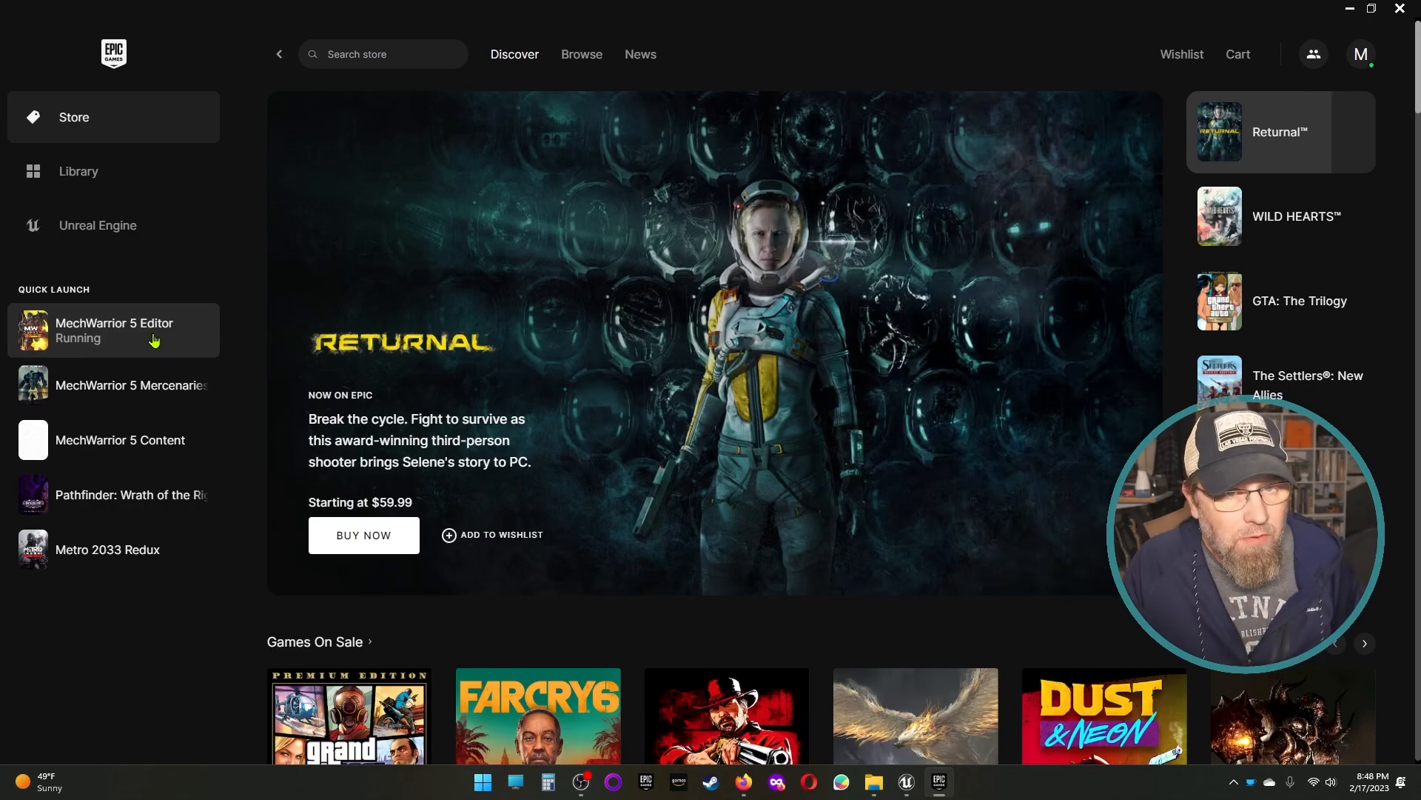
pyautogui.click(80, 175)
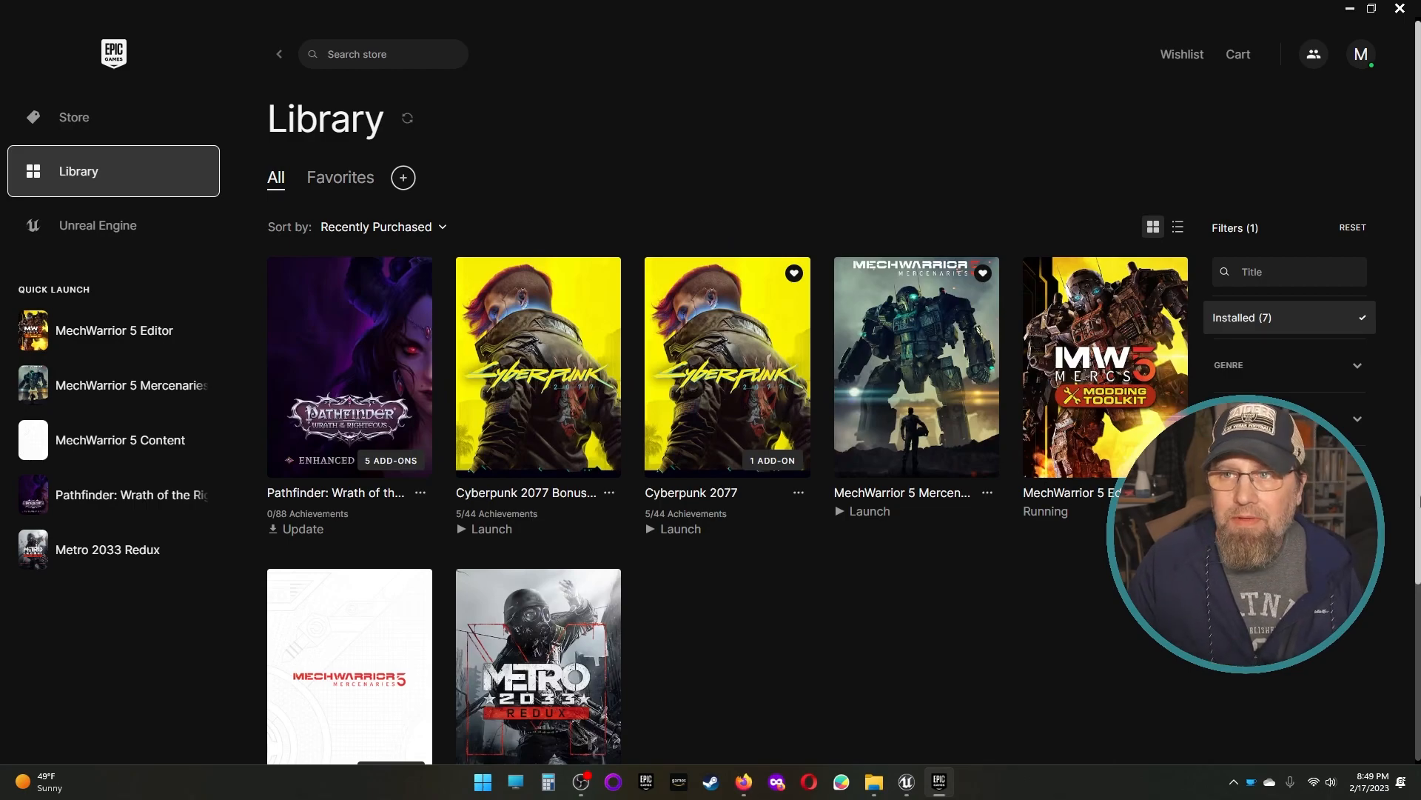
pyautogui.click(1347, 13)
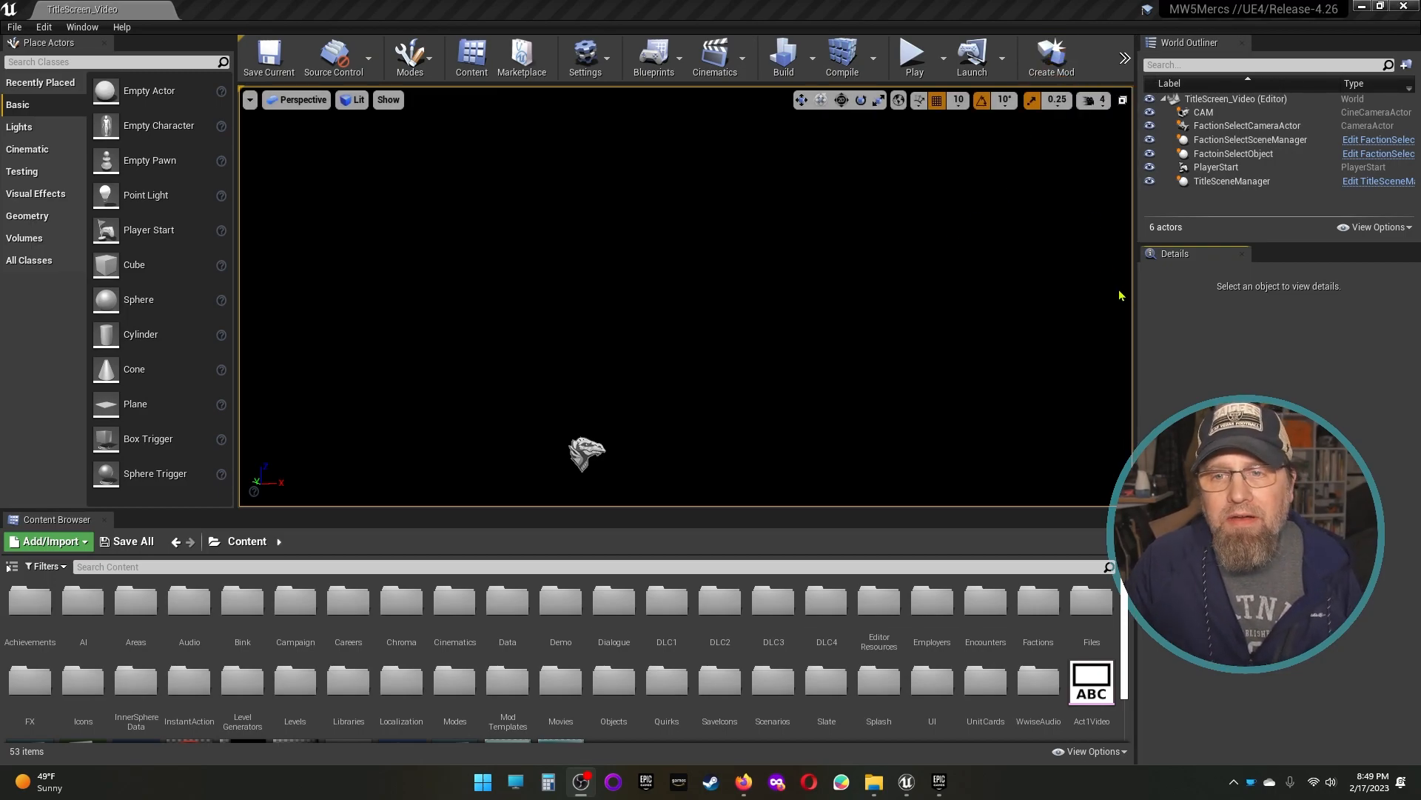
# Step: Widen the viewport area to reveal the mod tools, and start a new mod named M7_TotemUnitPack
pyautogui.moveTo(1137, 300); pyautogui.dragTo(1305, 300)
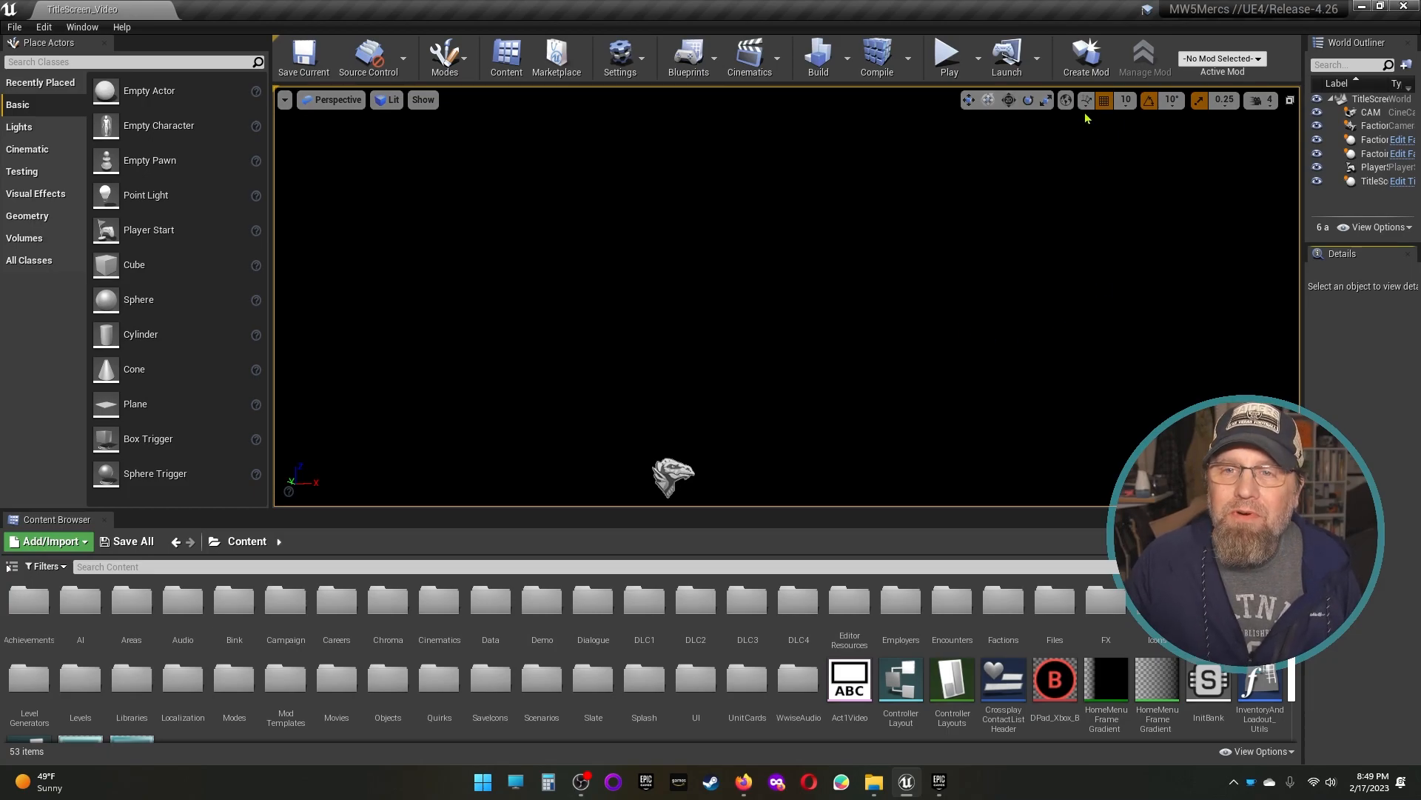
pyautogui.click(1086, 73)
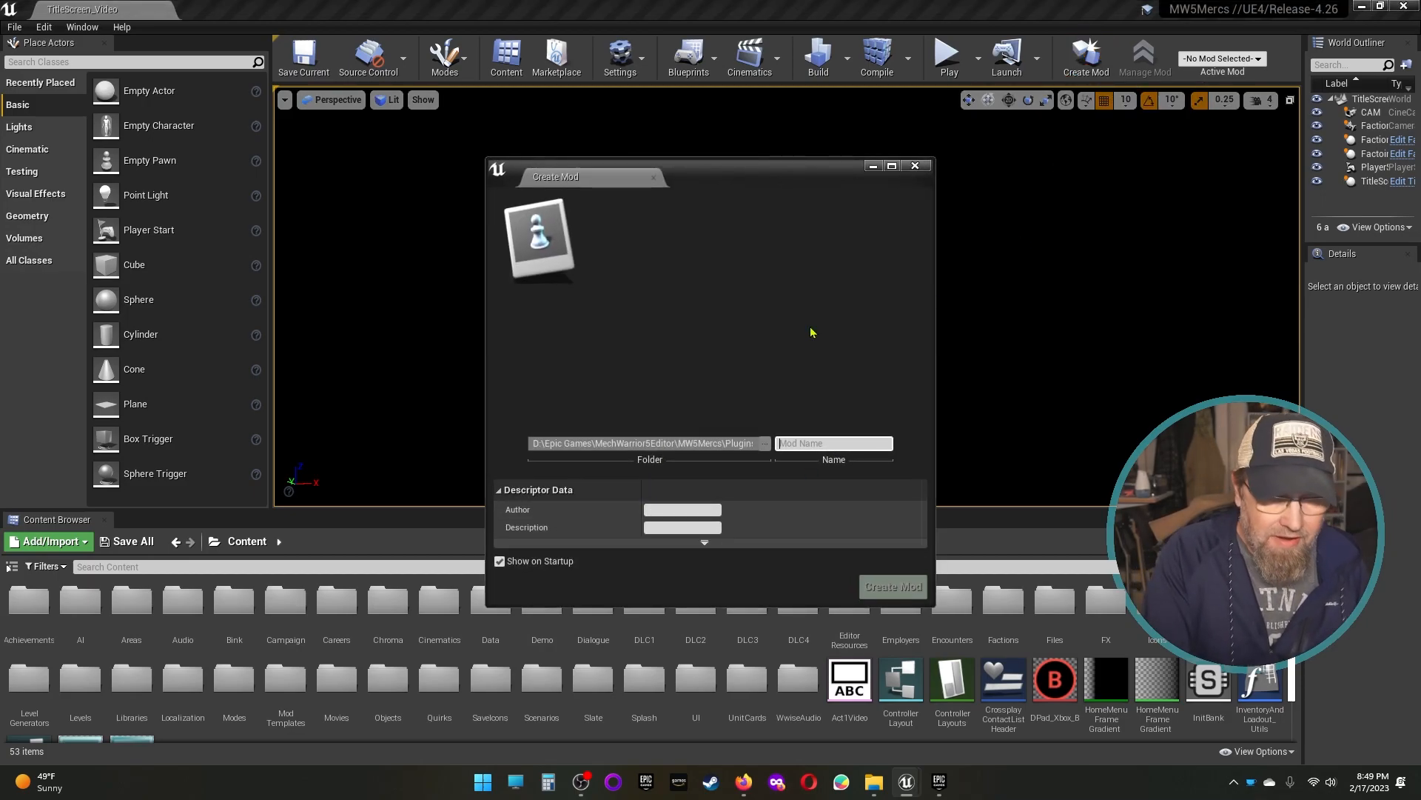
pyautogui.write('Me')
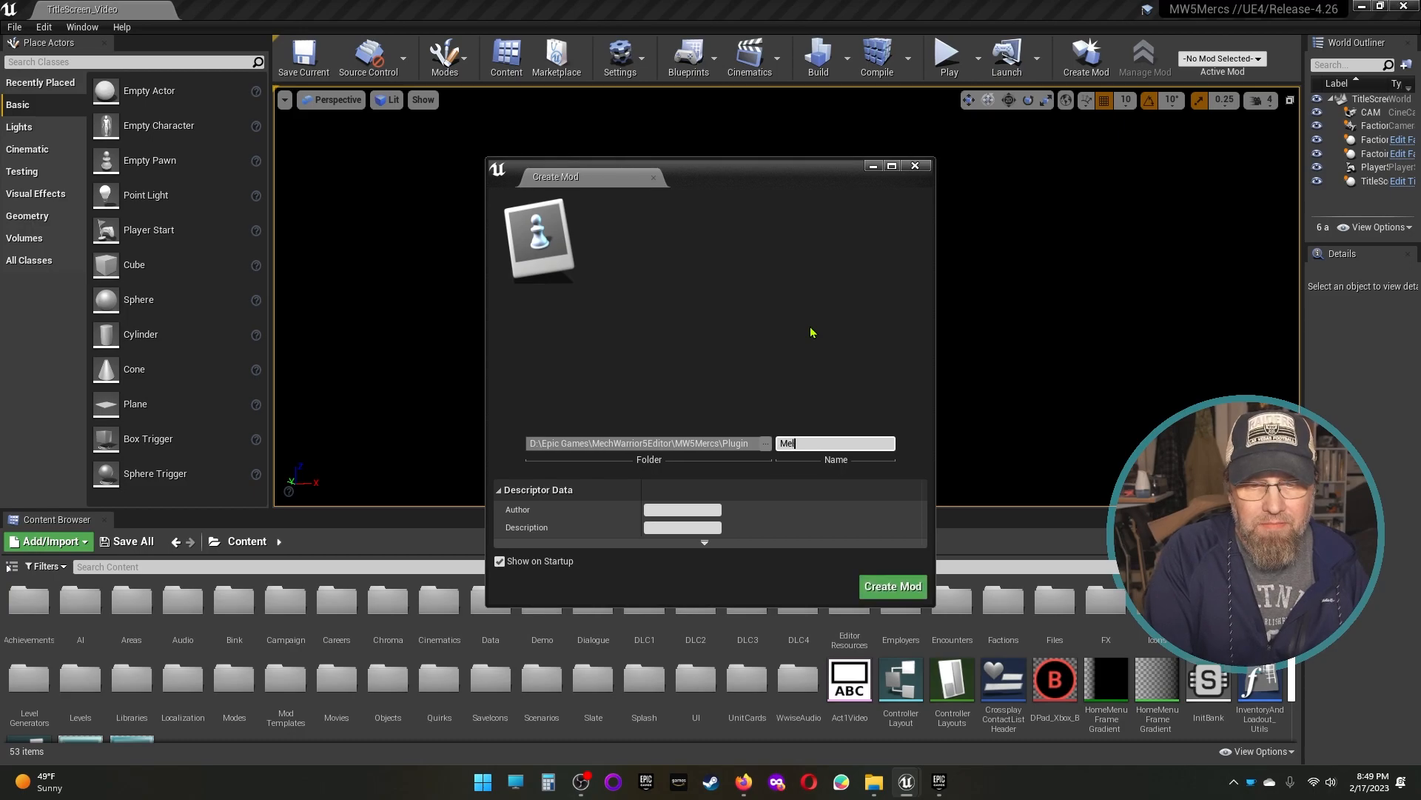
pyautogui.press('BackSpace')
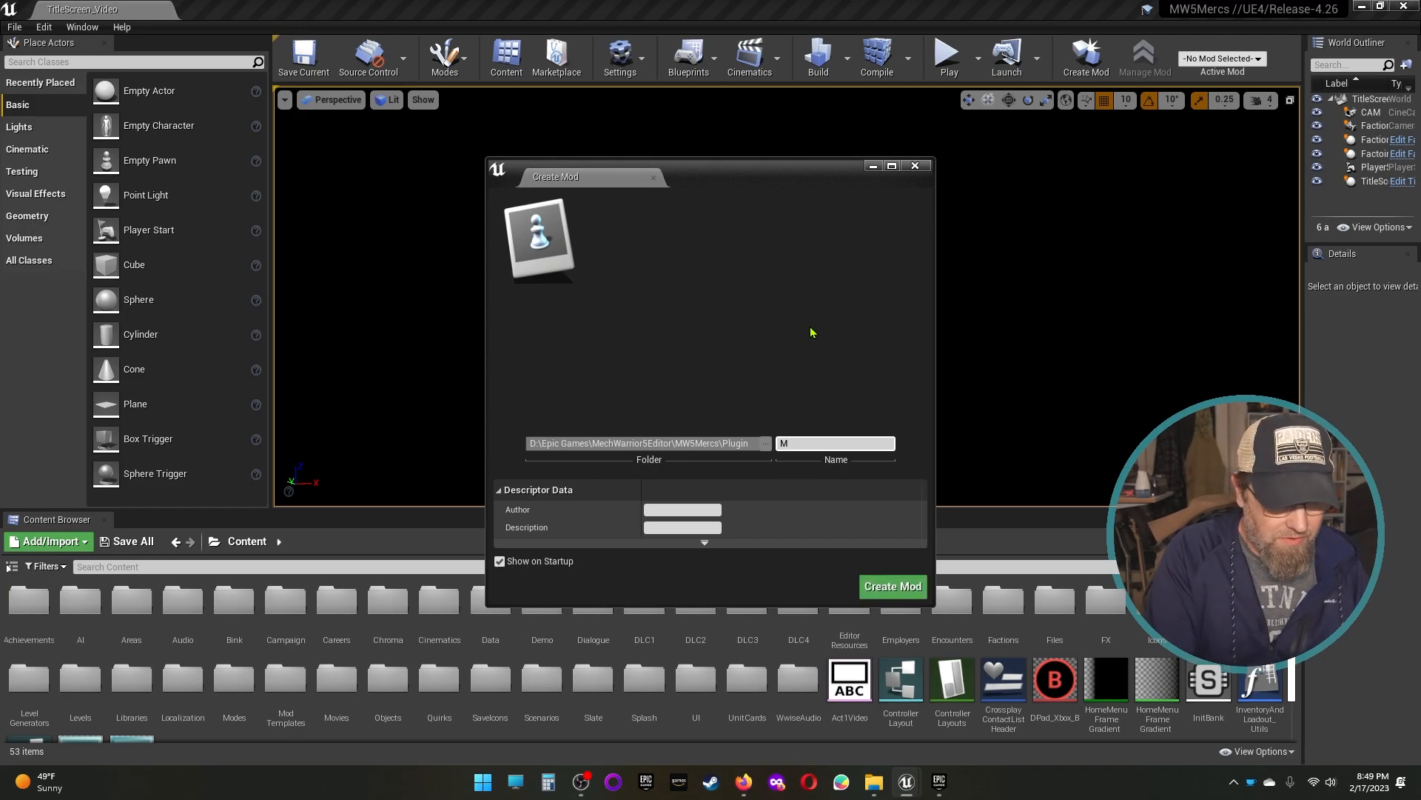
pyautogui.write('7')
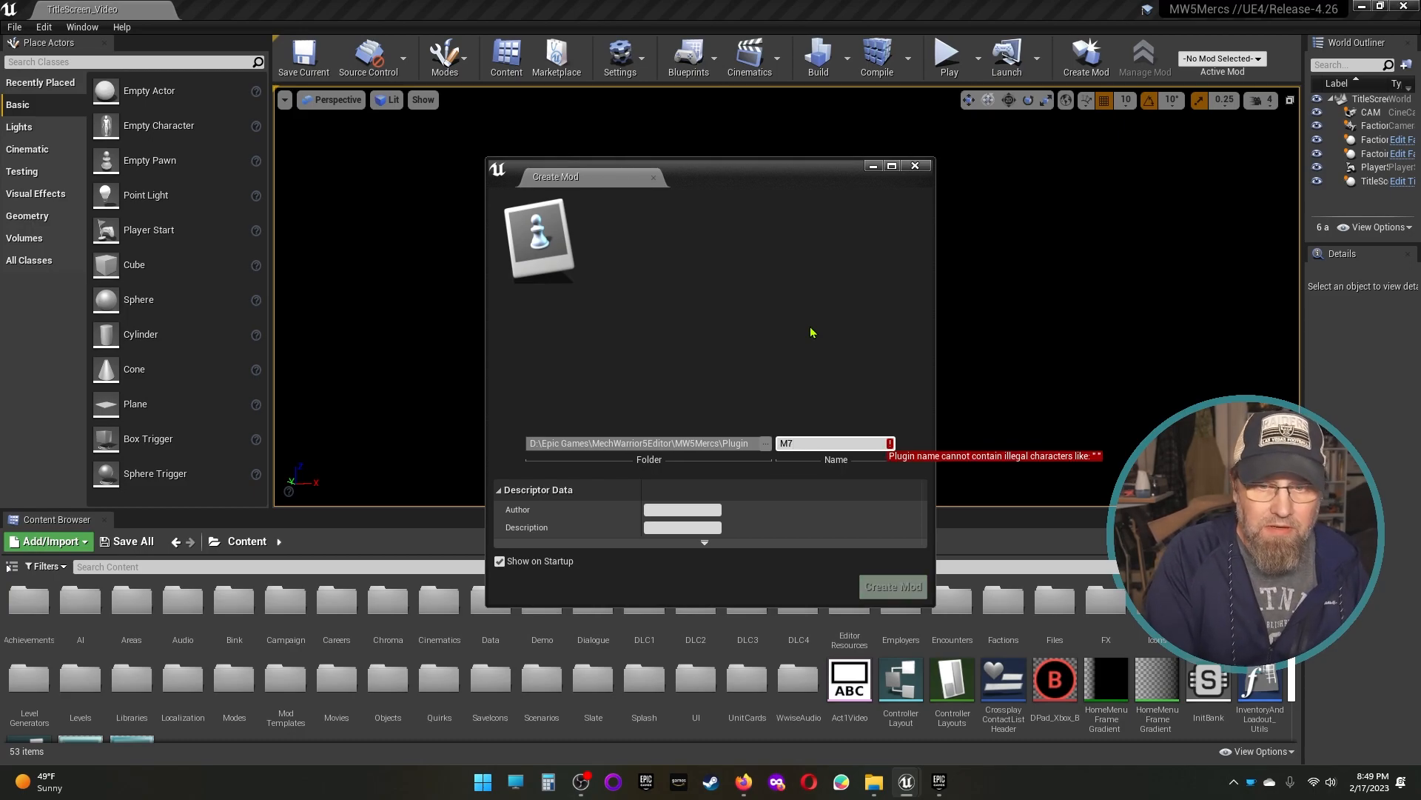
pyautogui.press('BackSpace')
pyautogui.write('_')
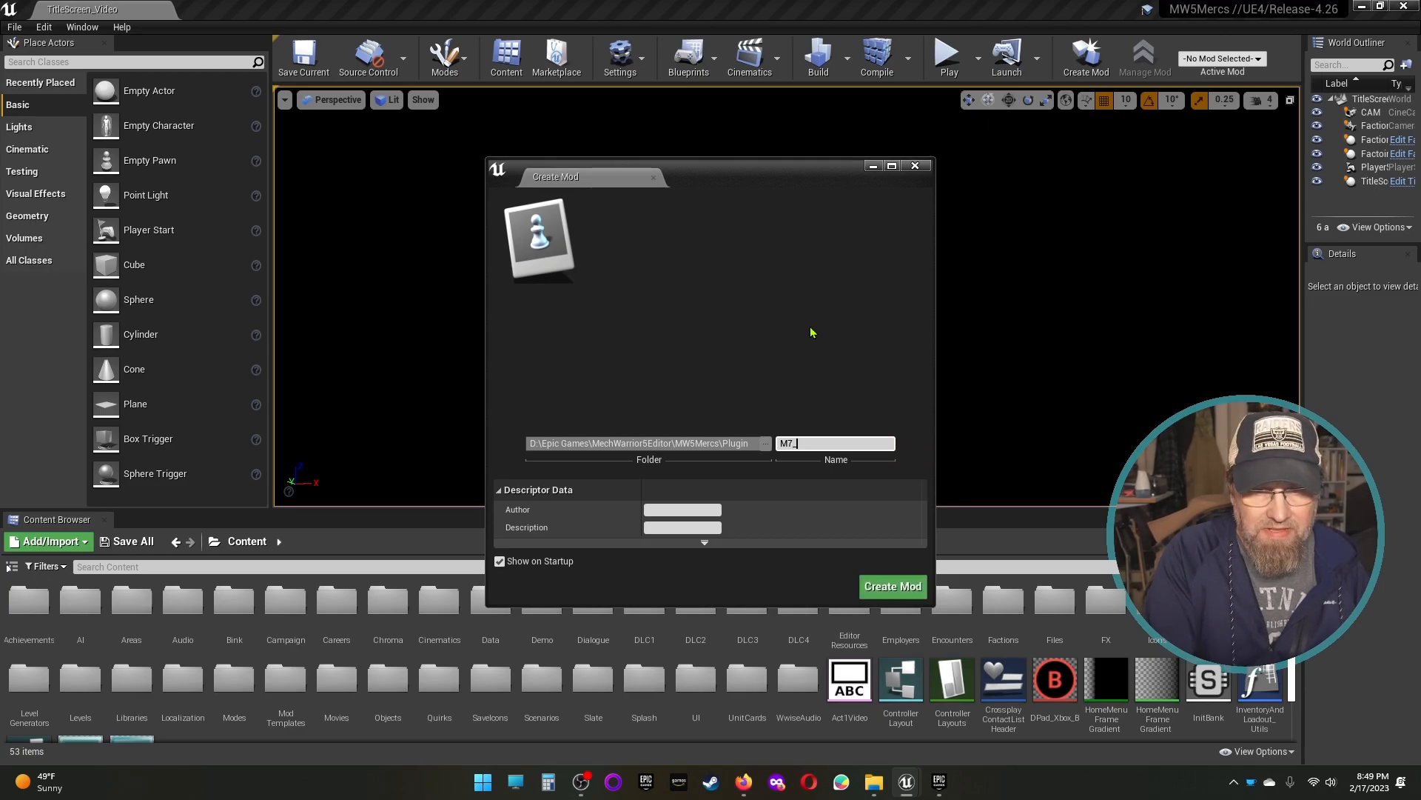
pyautogui.write('Totem')
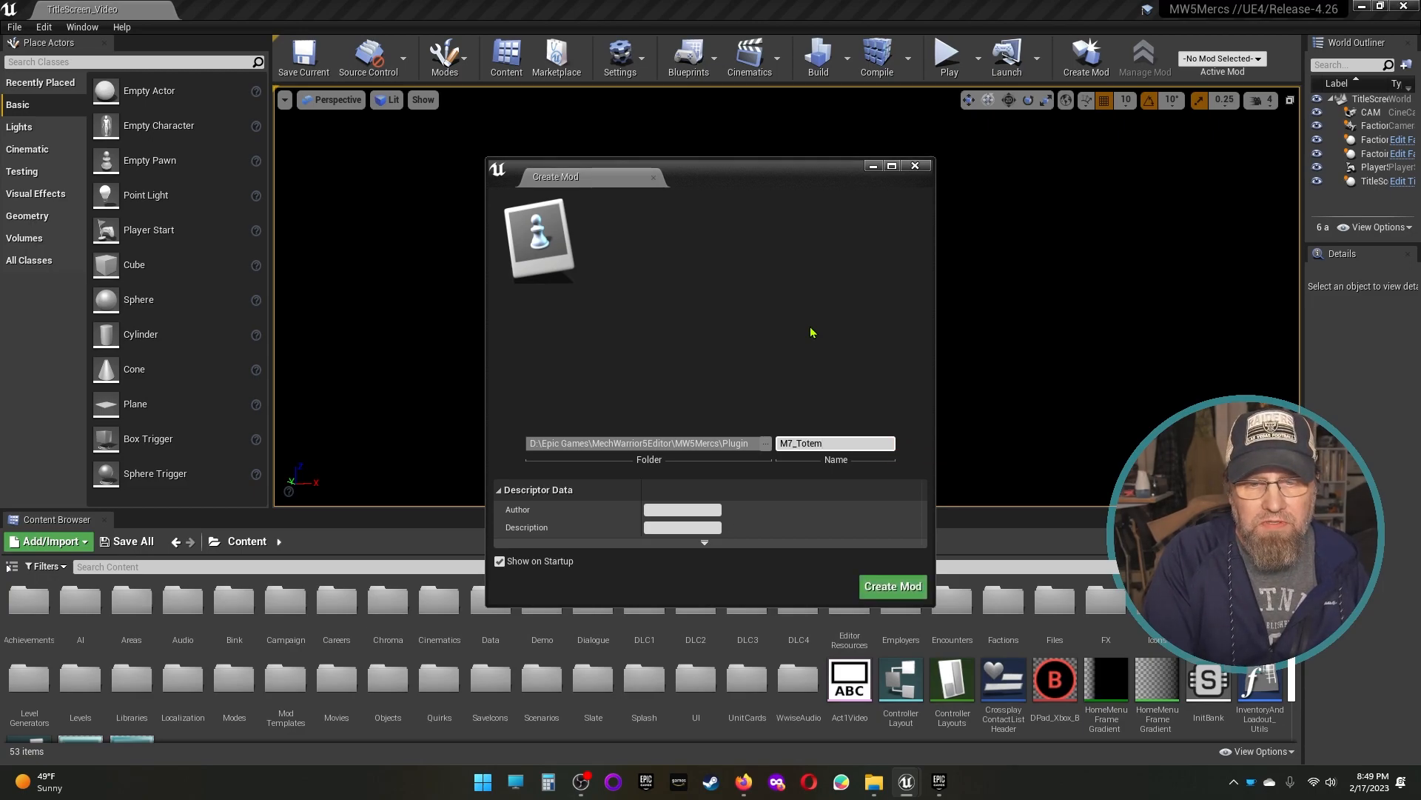
pyautogui.write('UnitPack')
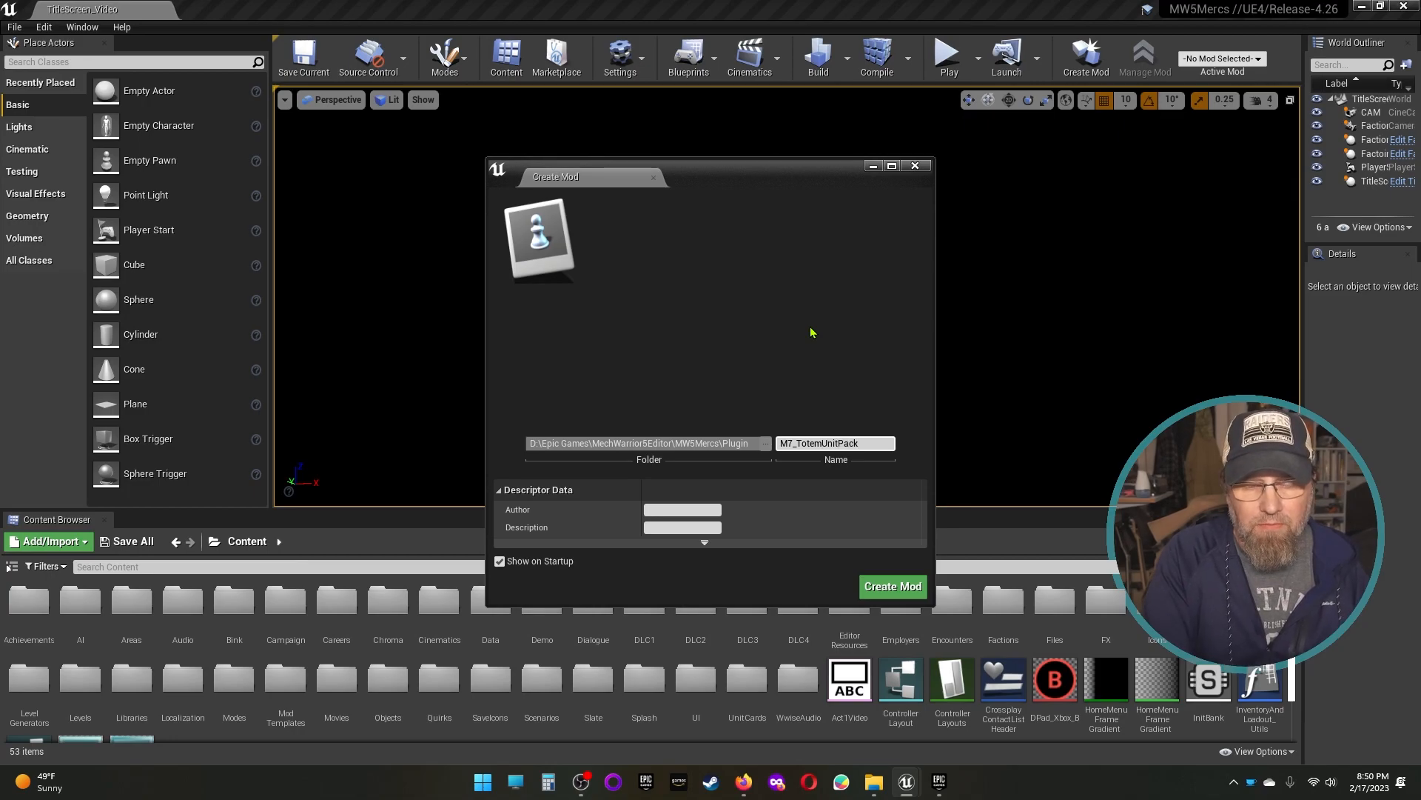
# Step: Enter the author's name and the description "a selection of totem themed unit logos for MW5", and create the mod
pyautogui.click(676, 510)
pyautogui.write('MellowSteven')
pyautogui.press('Tab')
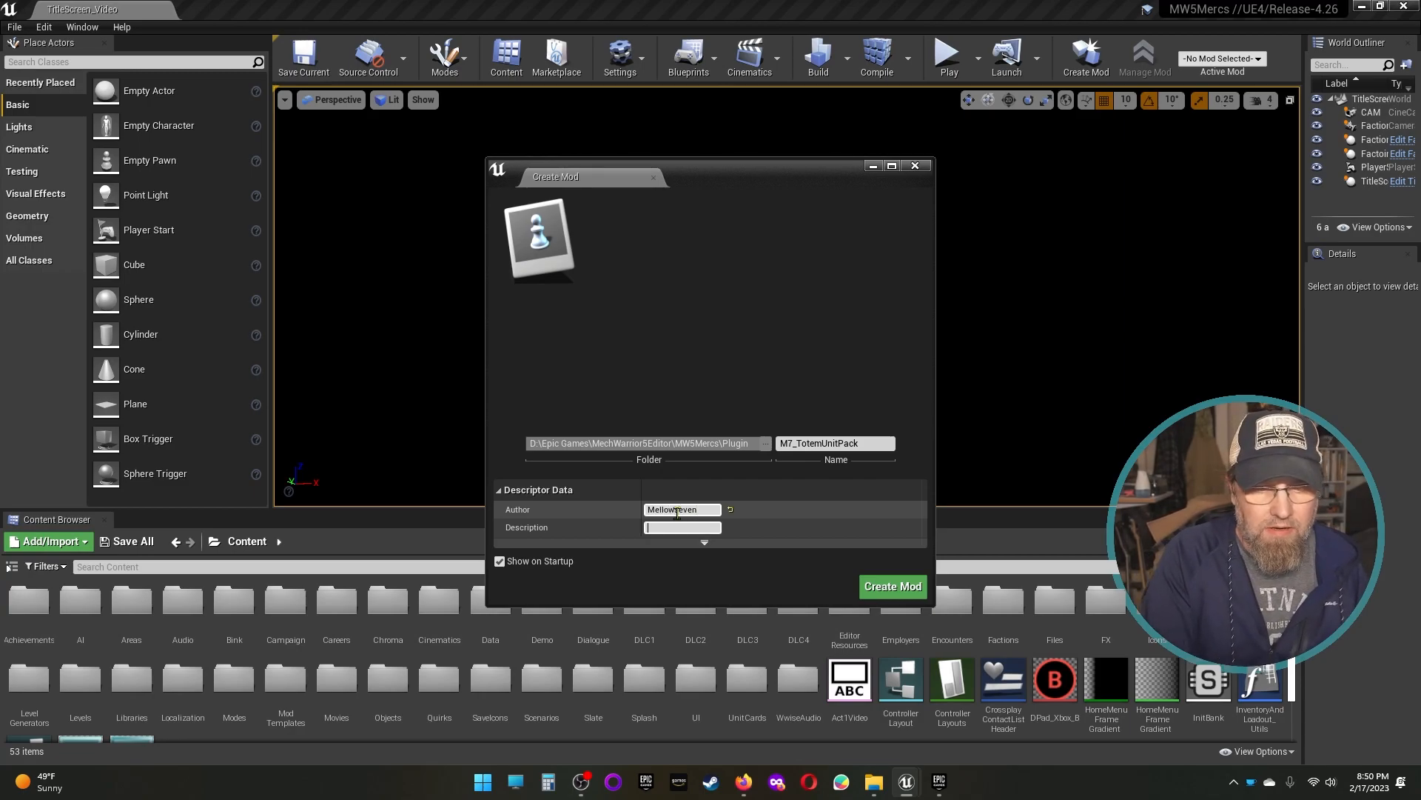
pyautogui.write('a se')
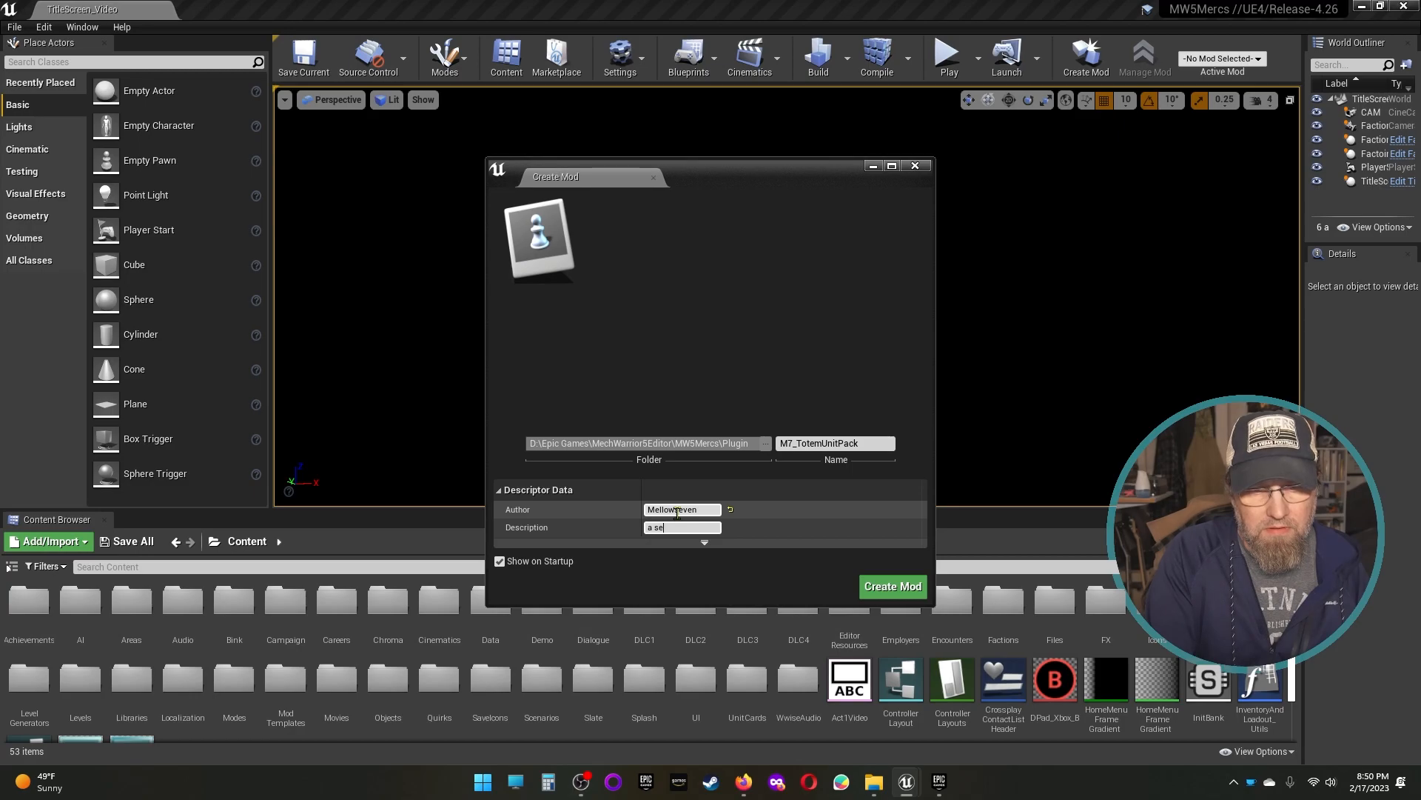
pyautogui.write('lection of totem th')
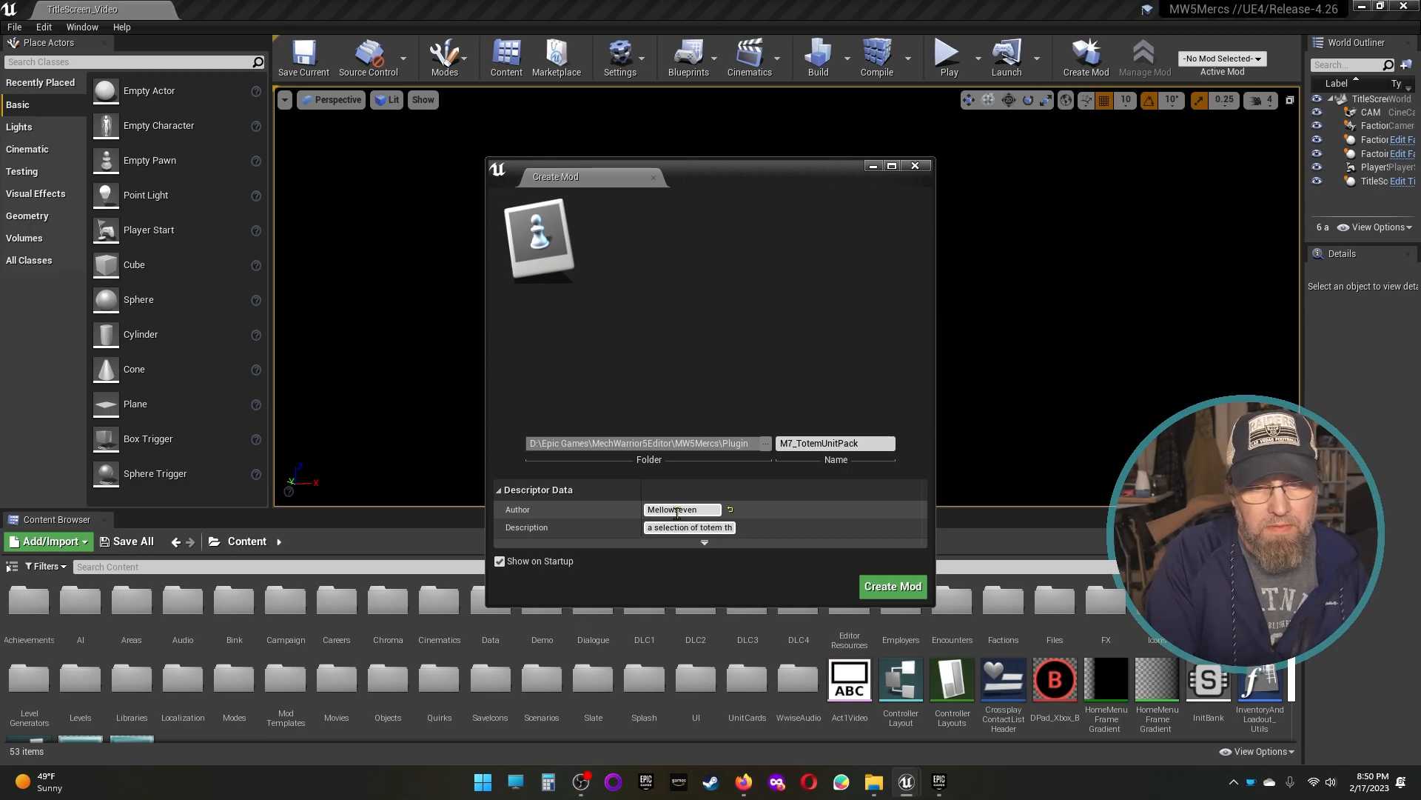
pyautogui.write('emed unit')
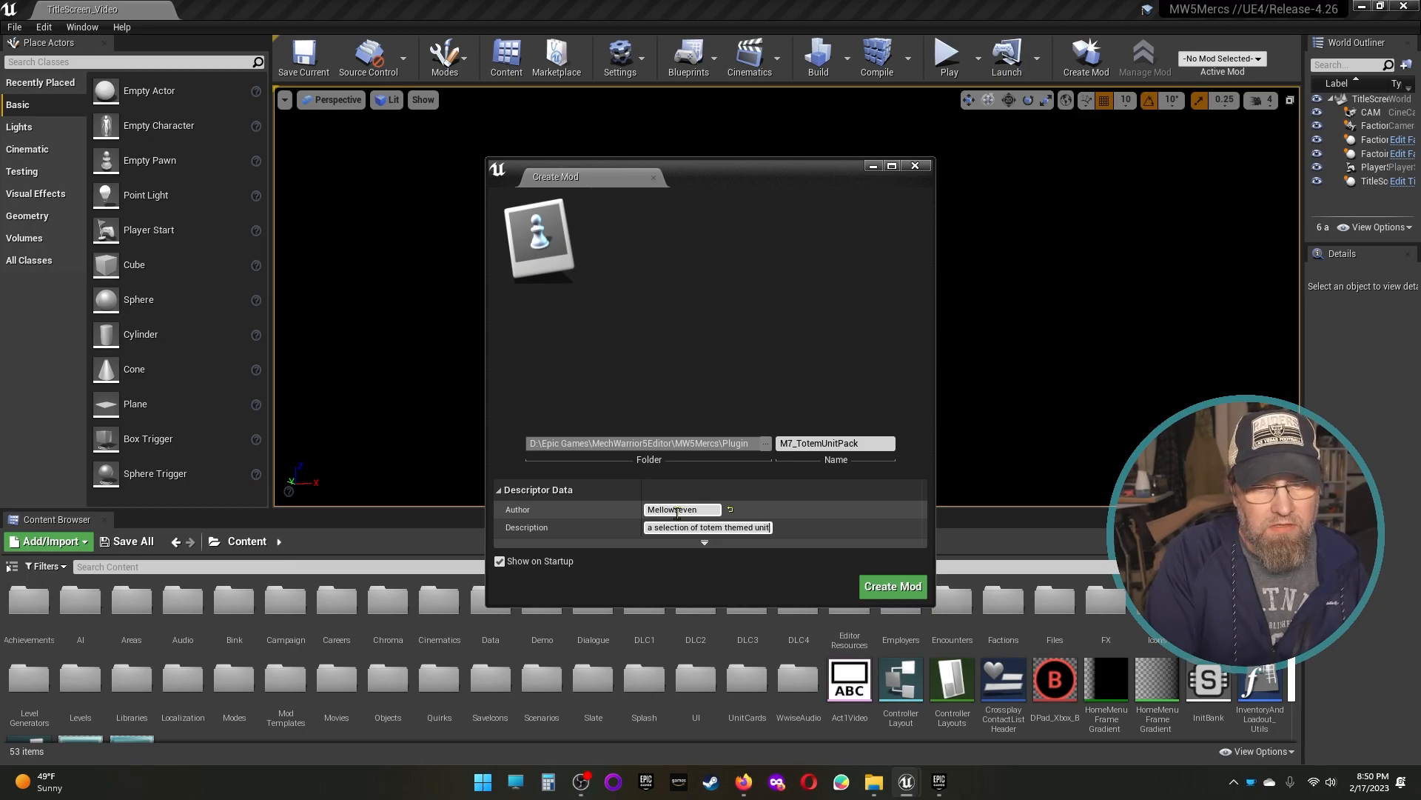
pyautogui.write(' logos for M')
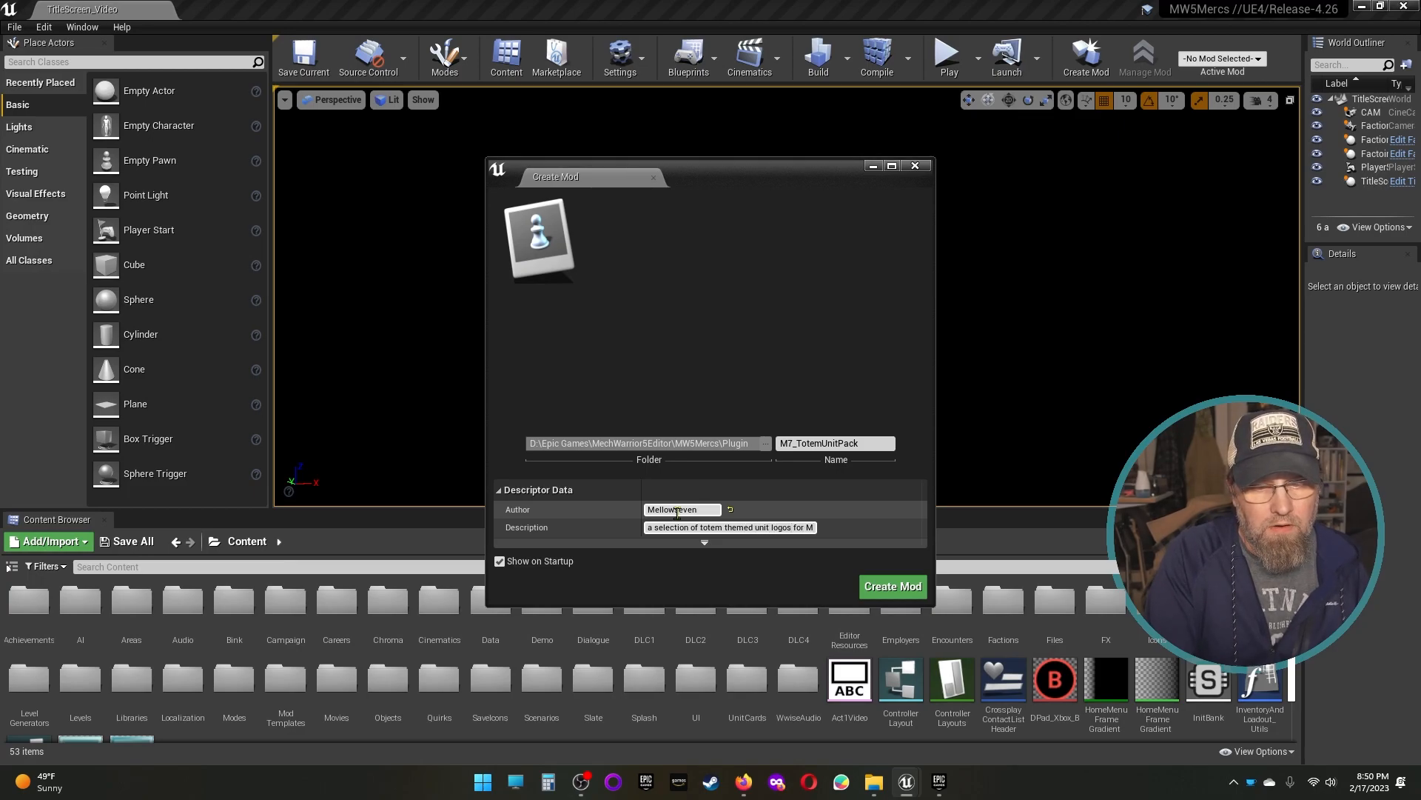
pyautogui.write('W5')
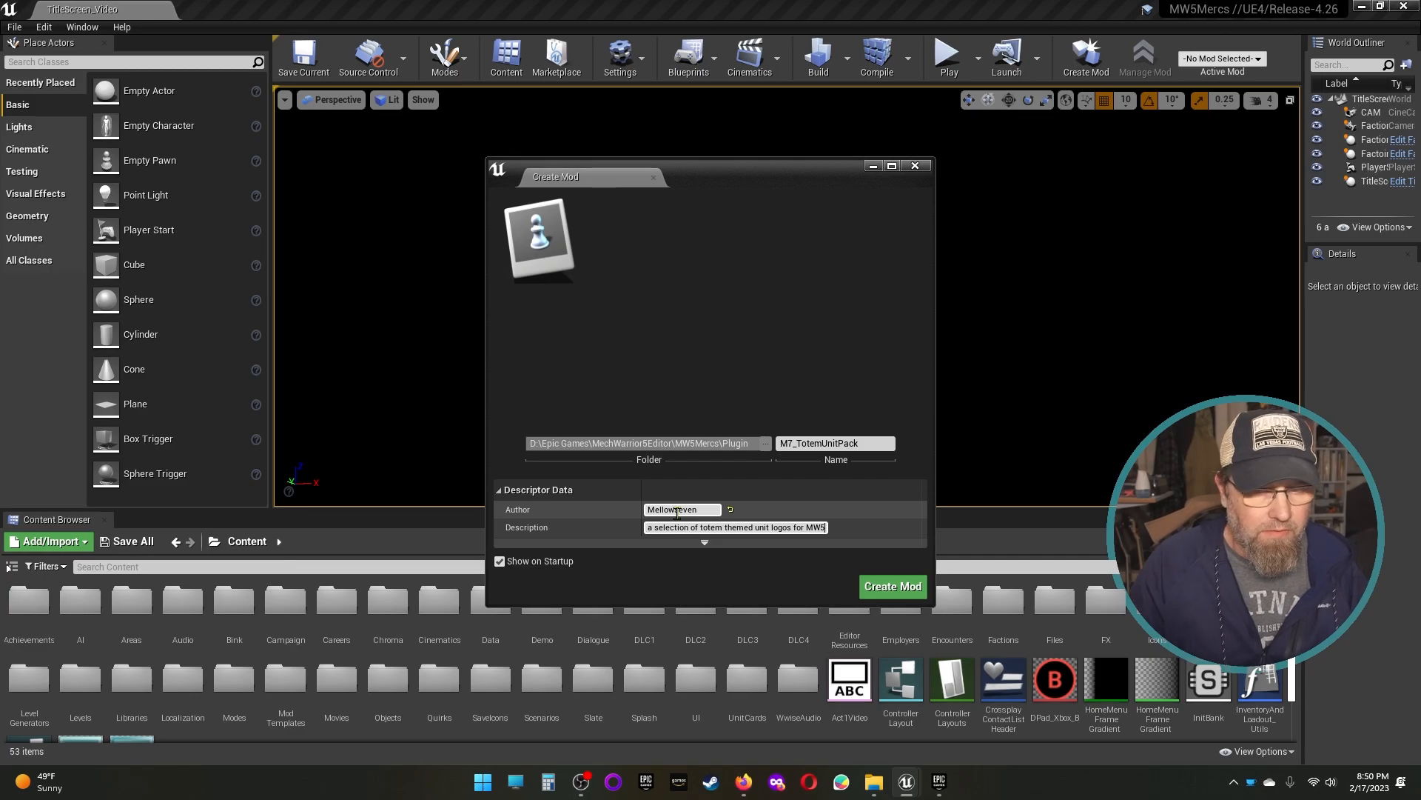
pyautogui.click(906, 587)
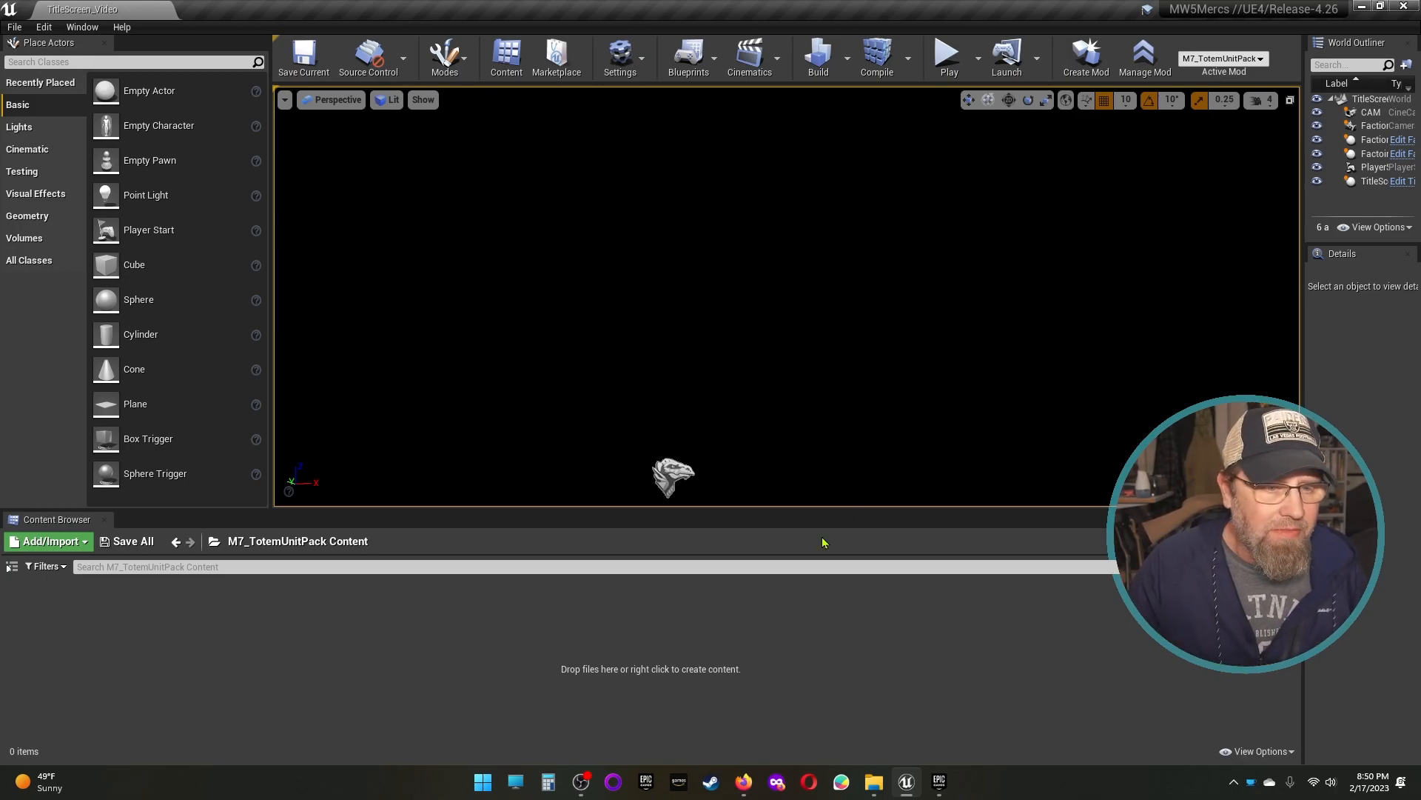
# Step: Create a folder named textures in the M7_TotemUnitPack content
pyautogui.rightClick(354, 646)
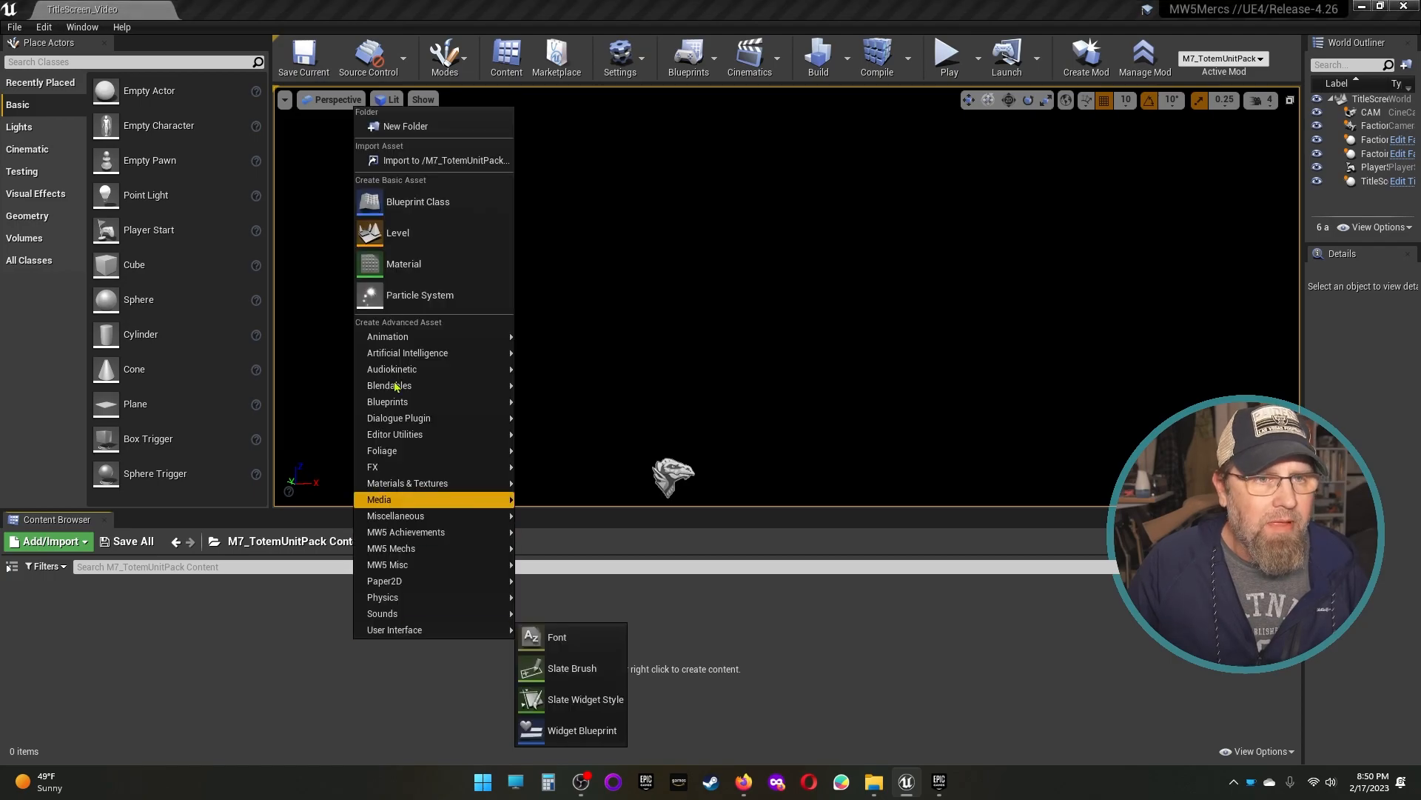
pyautogui.click(389, 128)
pyautogui.write('textures')
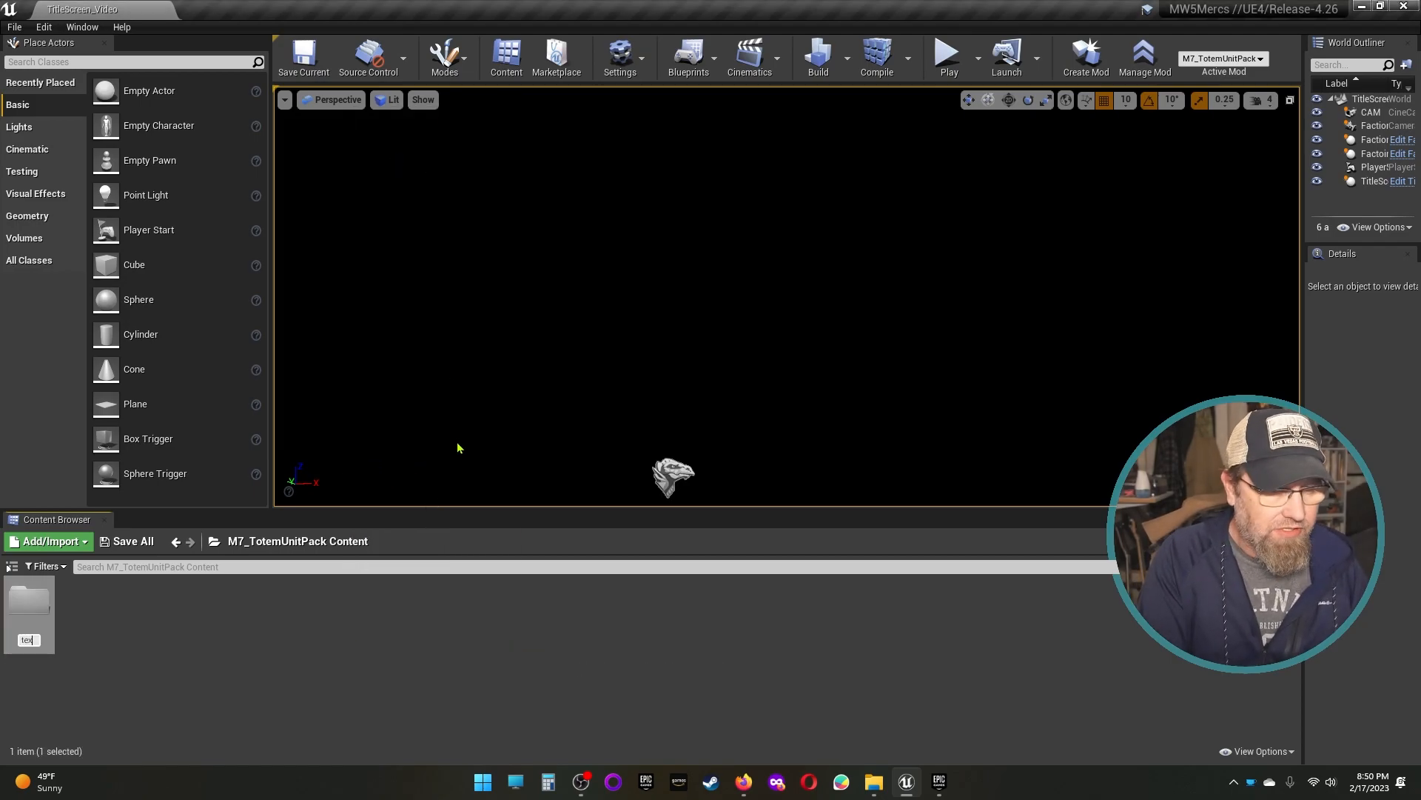
pyautogui.press('Return')
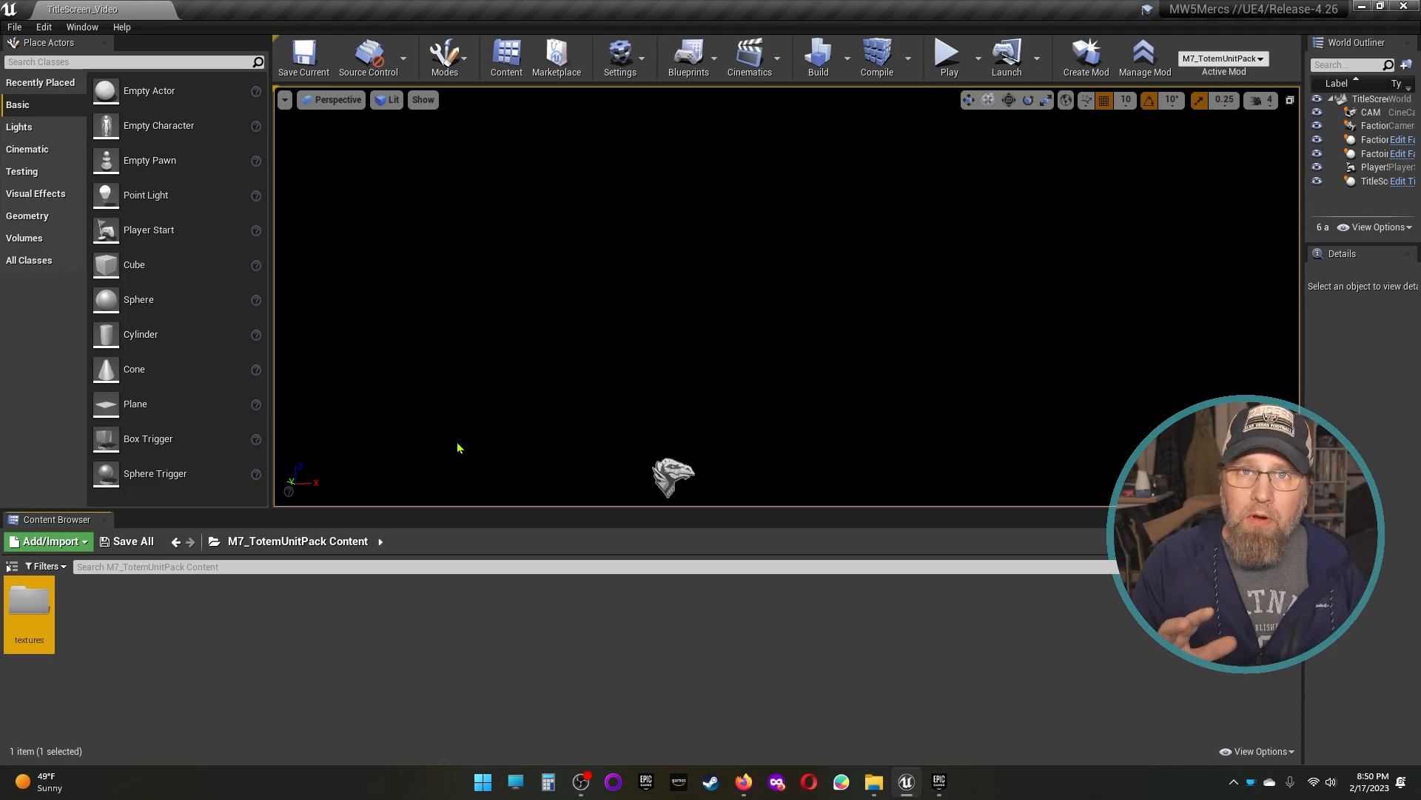
# Step: Create a second folder named unit_logos in the M7_TotemUnitPack content, beside the textures folder
pyautogui.rightClick(282, 631)
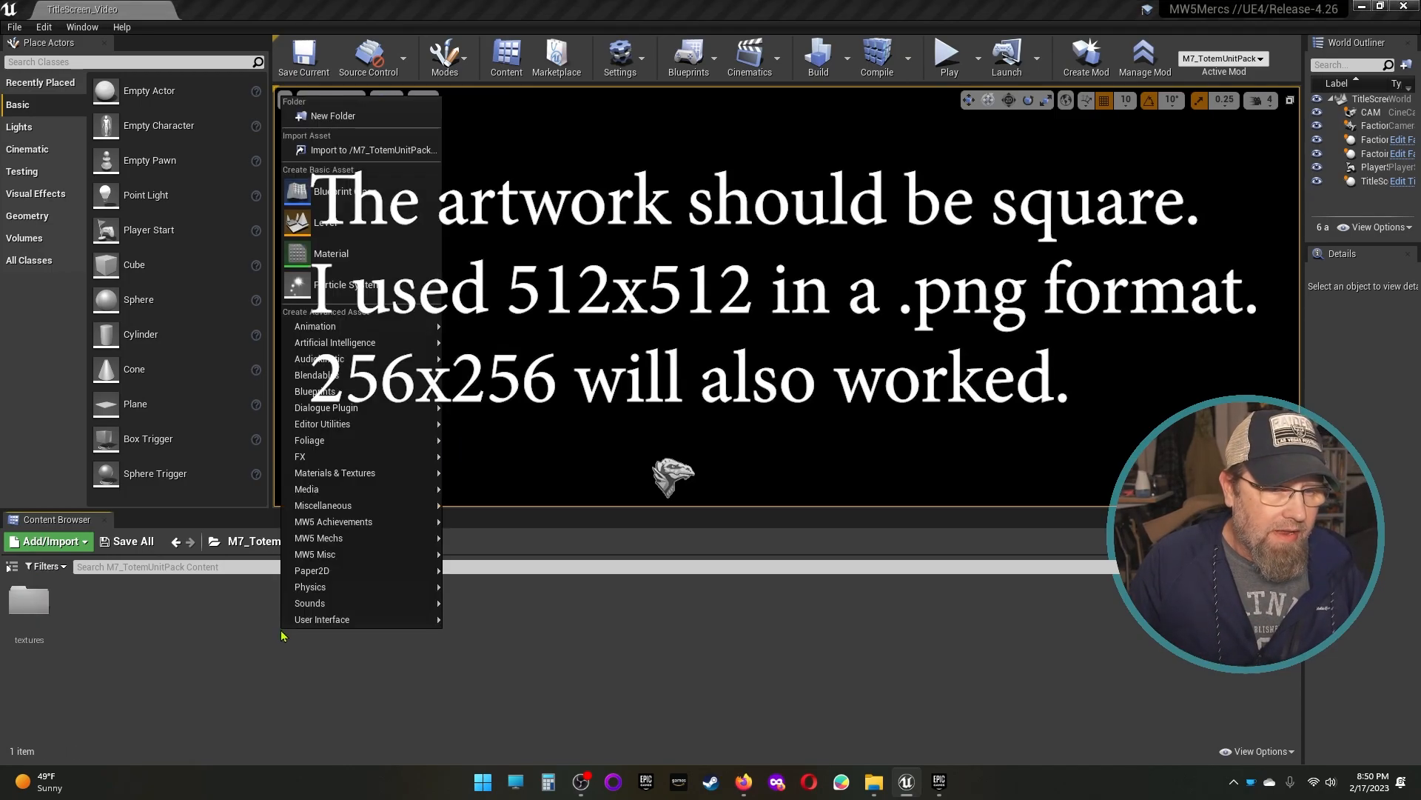
pyautogui.click(333, 116)
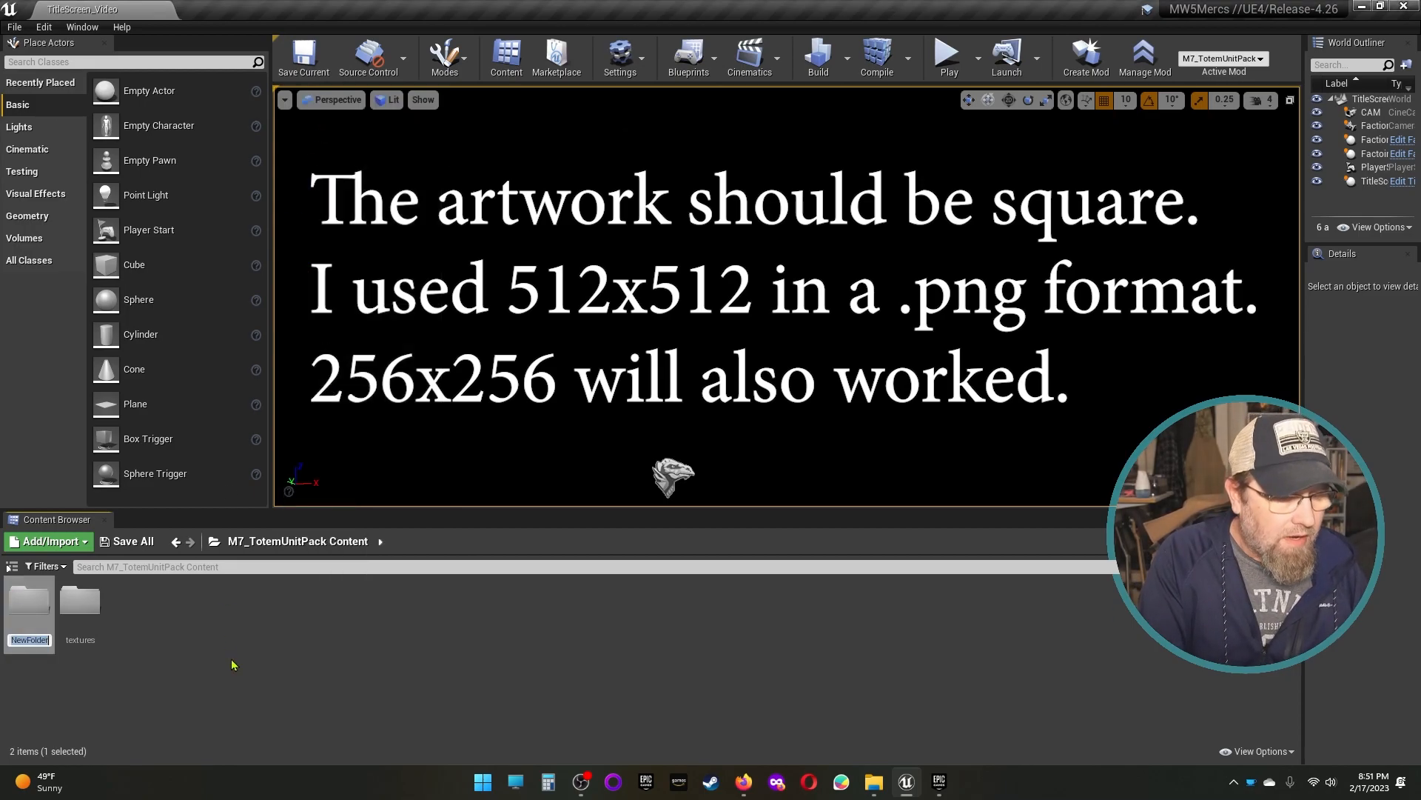
pyautogui.write('Unit')
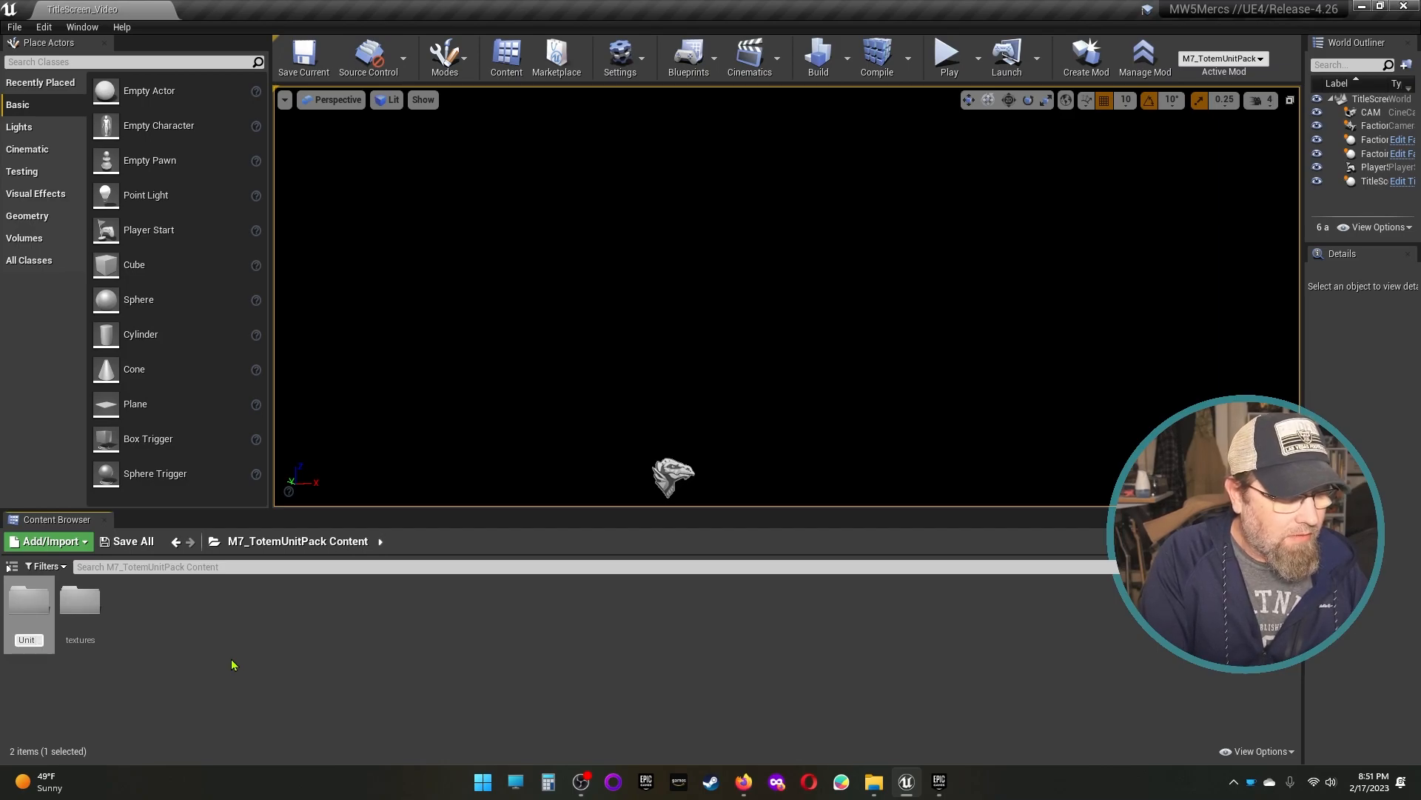
pyautogui.press('BackSpace')
pyautogui.press('BackSpace')
pyautogui.press('BackSpace')
pyautogui.press('BackSpace')
pyautogui.write('un')
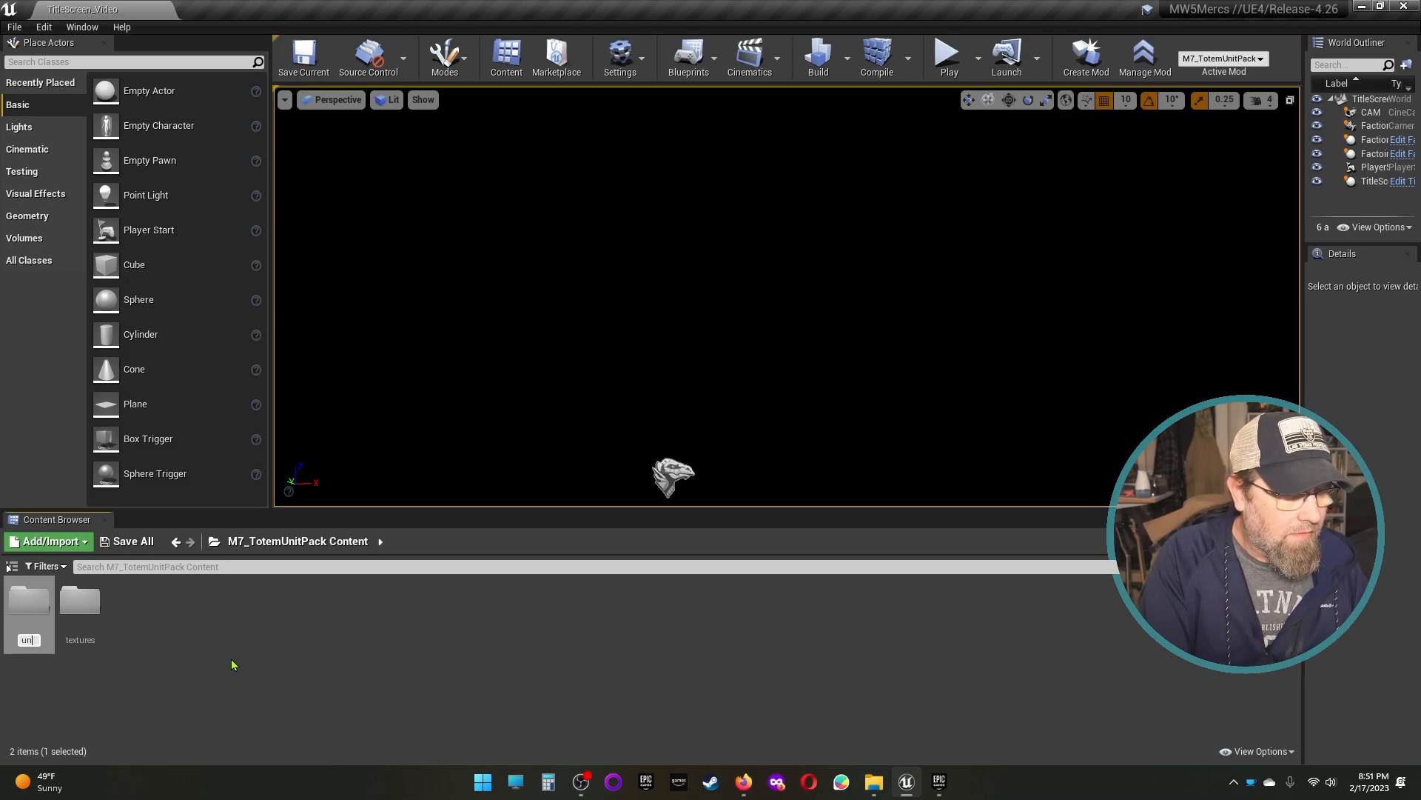
pyautogui.write('it_logos')
pyautogui.press('Return')
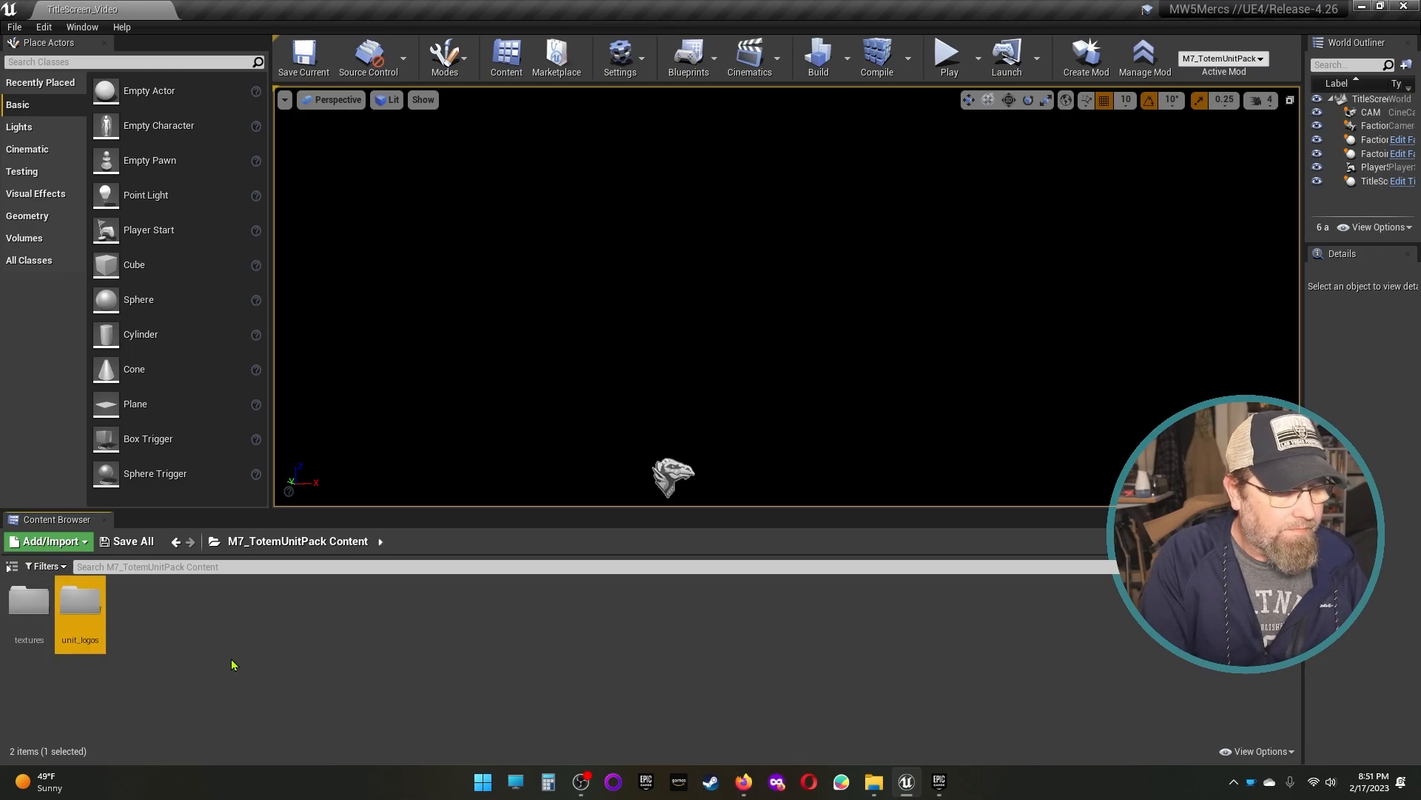
pyautogui.click(232, 664)
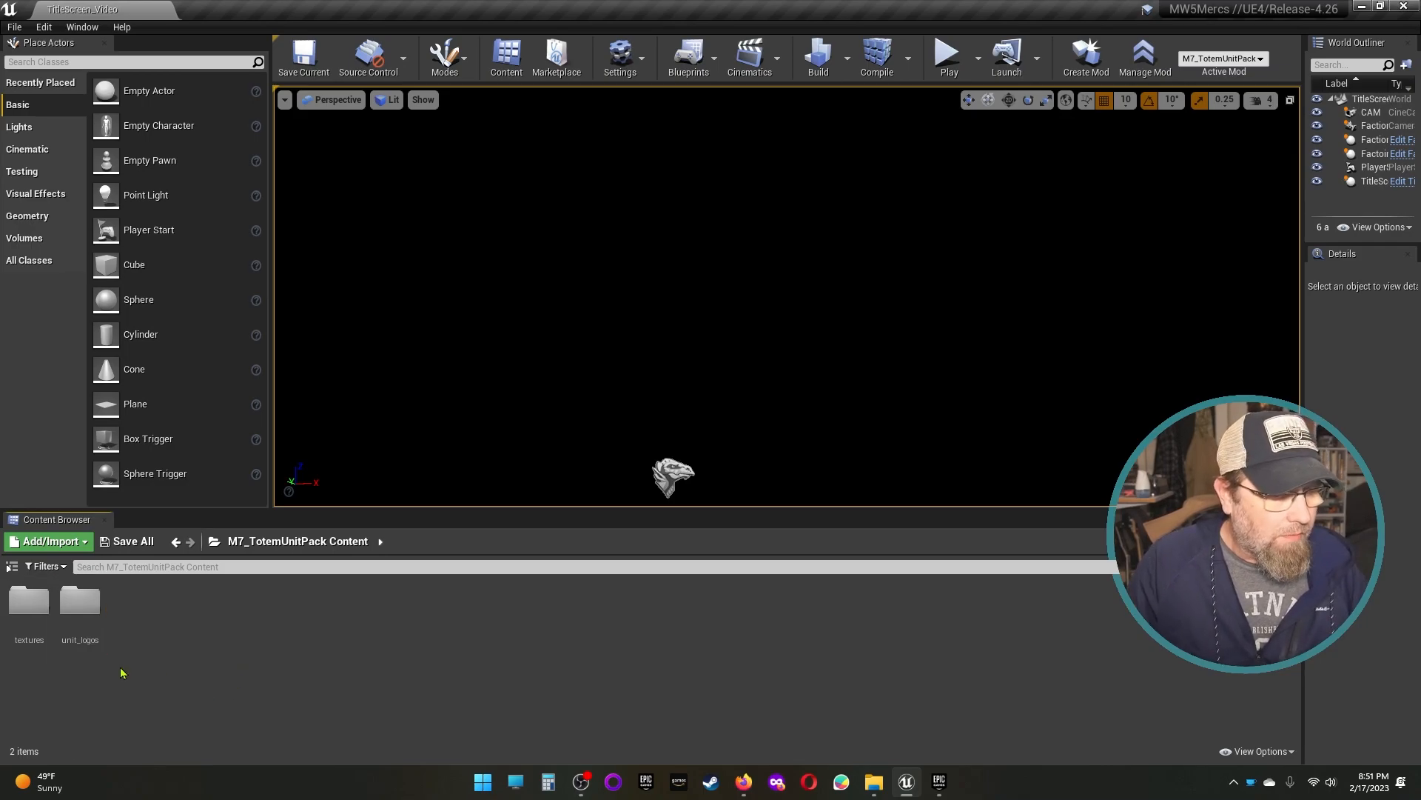
# Step: Open the textures folder and enlarge the Content Browser, removing Place Actors from the layout
pyautogui.doubleClick(35, 623)
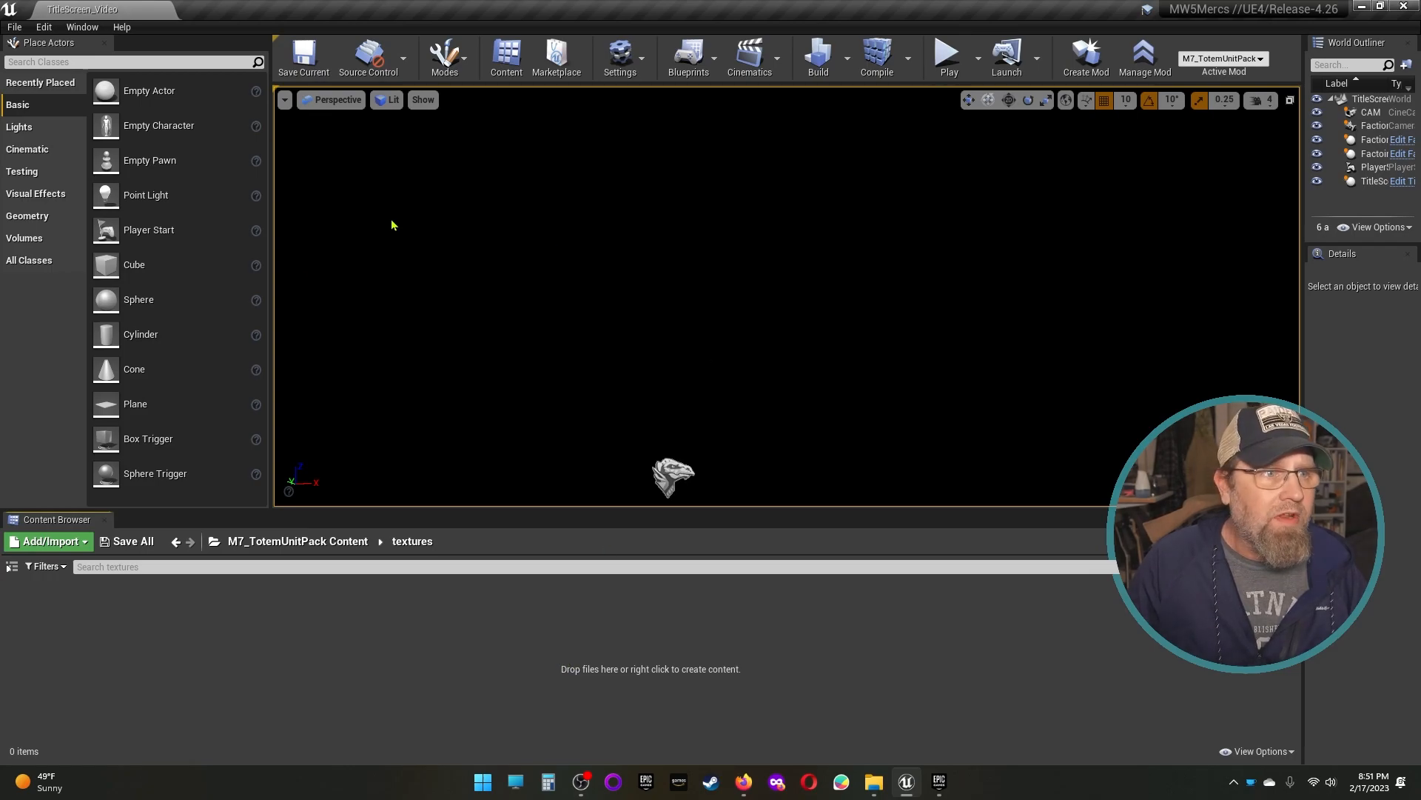
pyautogui.click(106, 44)
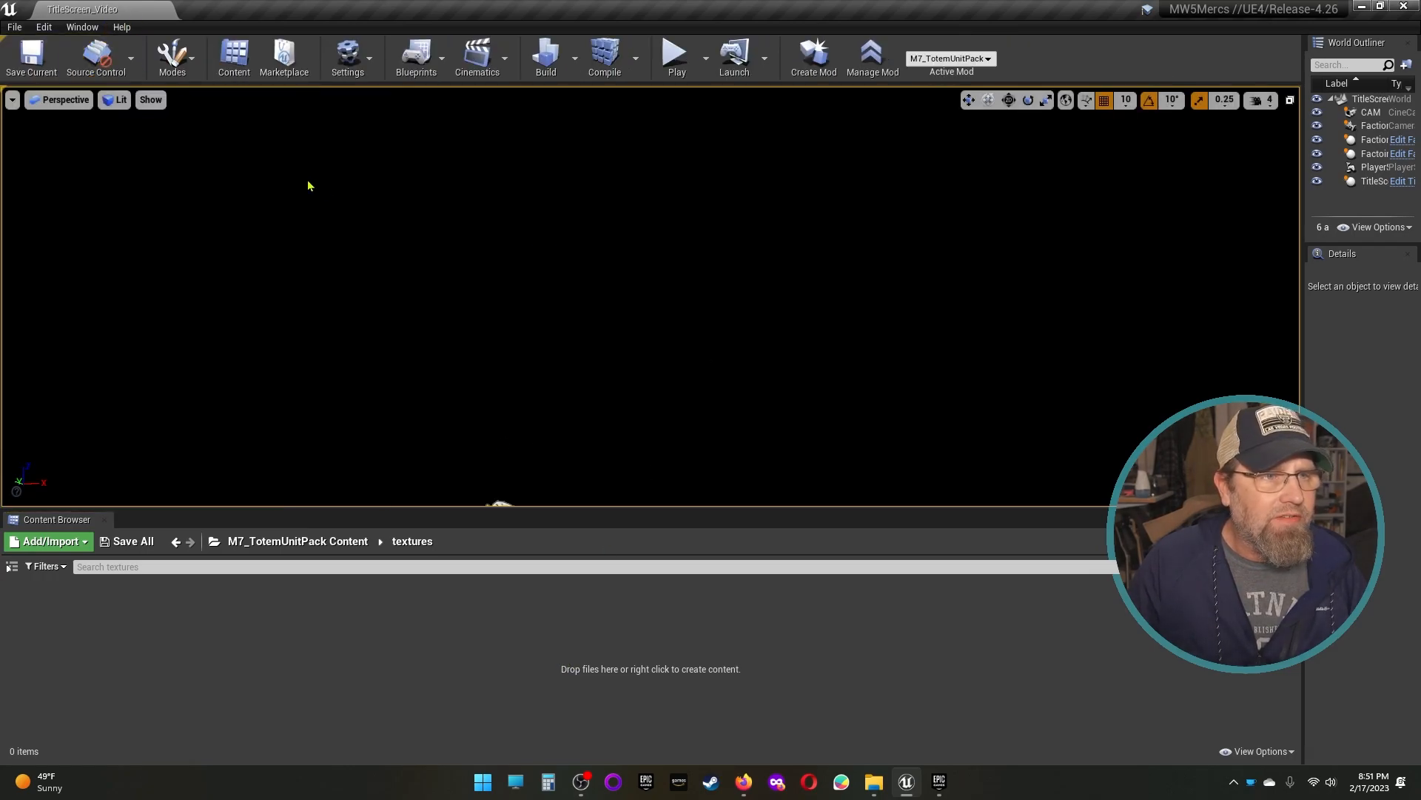
pyautogui.moveTo(798, 511); pyautogui.dragTo(782, 207)
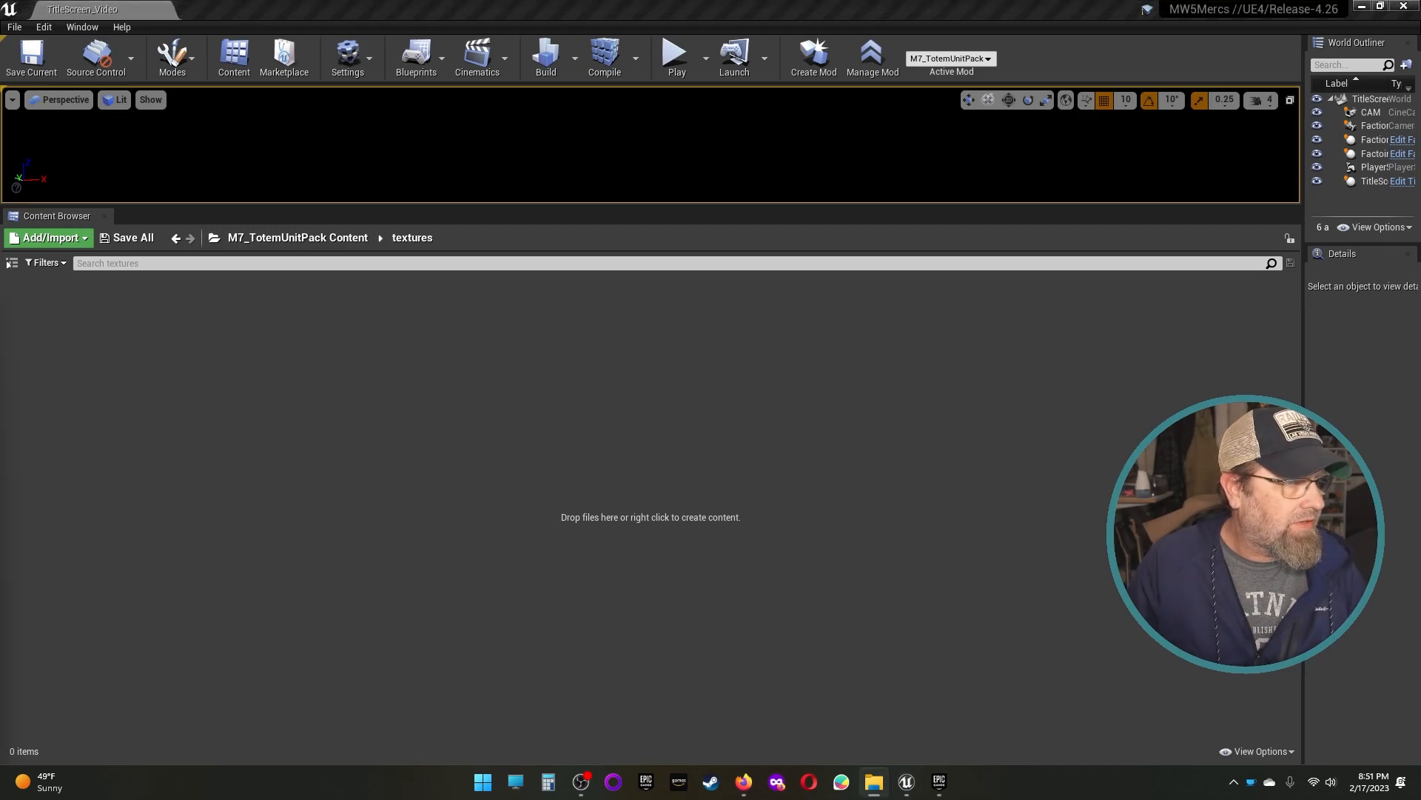
# Step: Import all the totem PNG images from the Totem Stickers folder into the textures folder and save them
pyautogui.moveTo(0, 330); pyautogui.dragTo(0, 118)
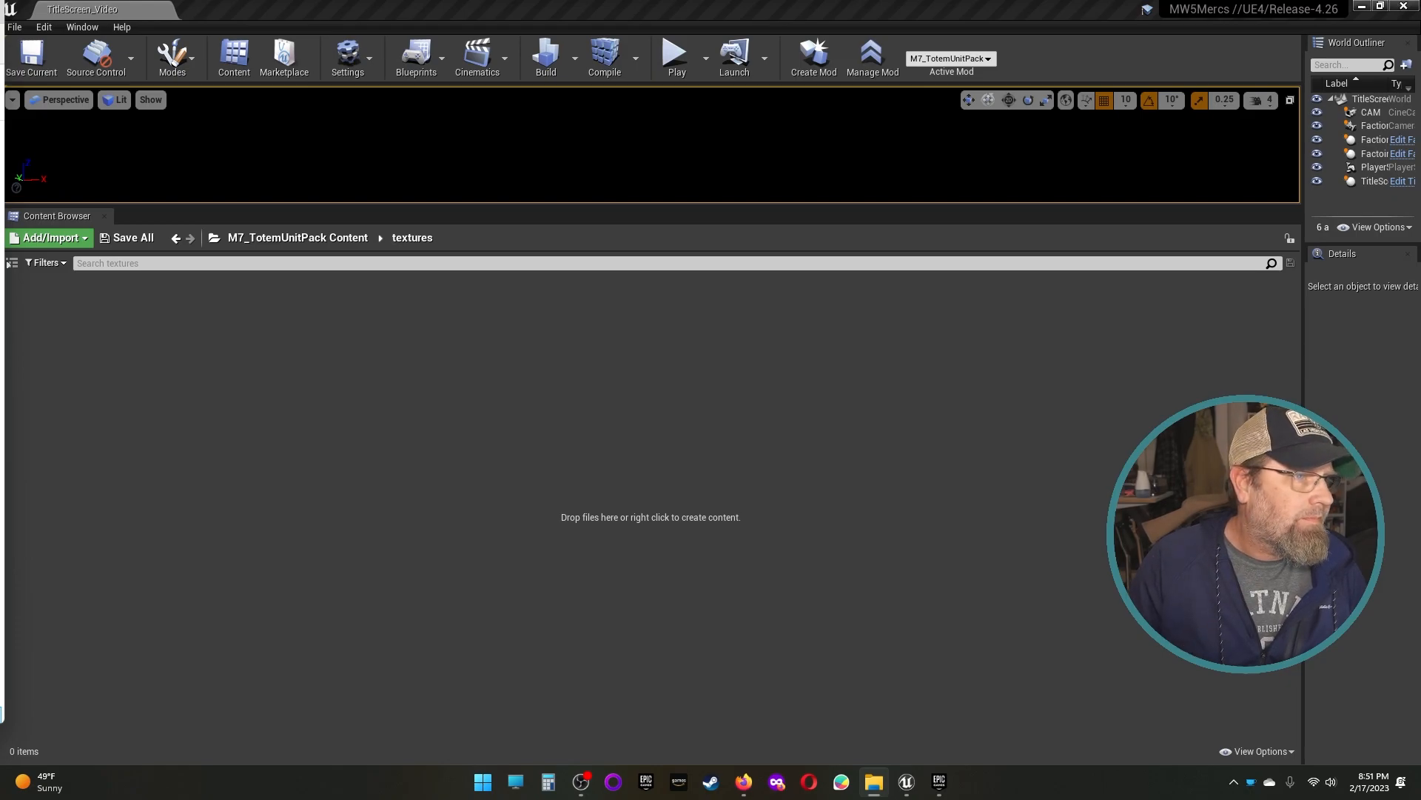
pyautogui.moveTo(1, 485); pyautogui.dragTo(419, 444)
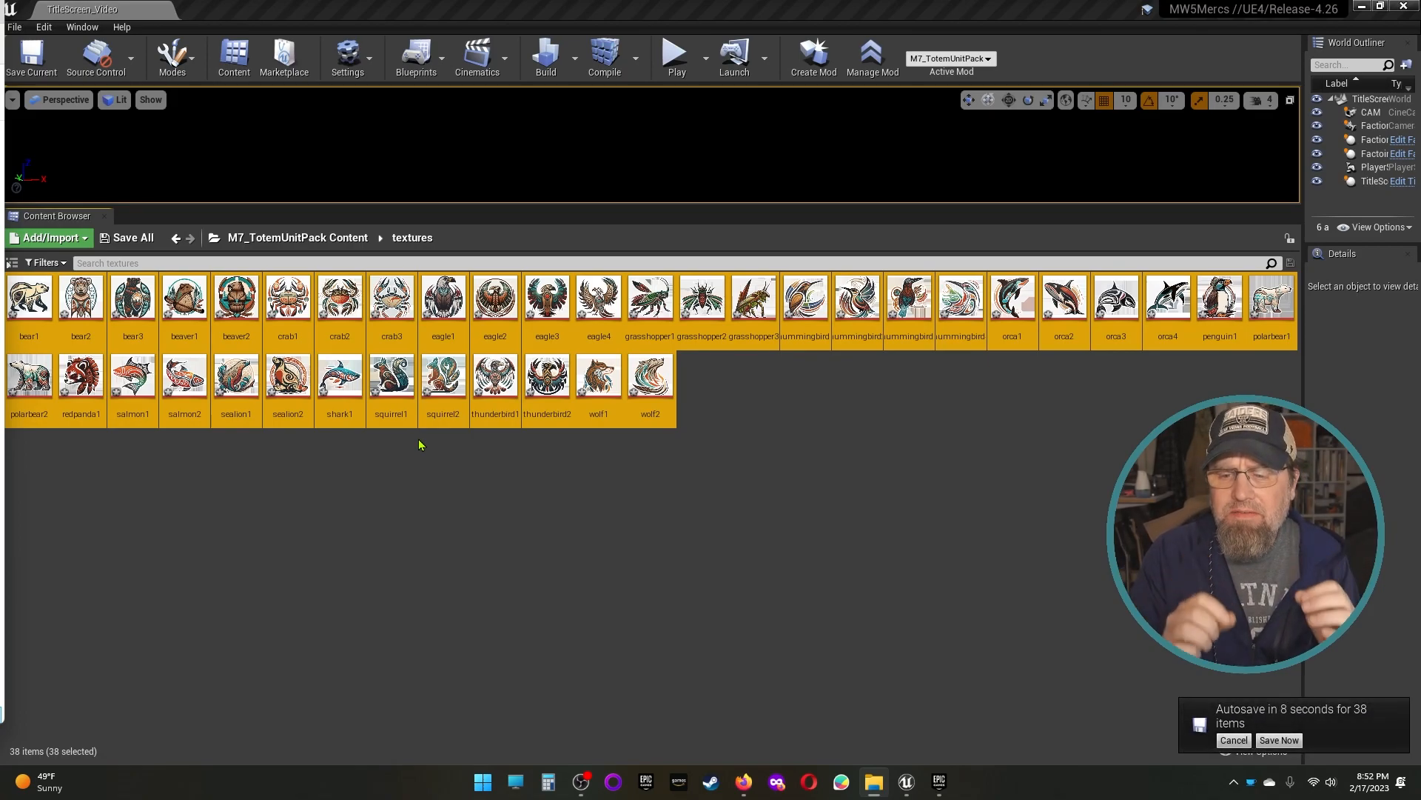
pyautogui.click(1274, 739)
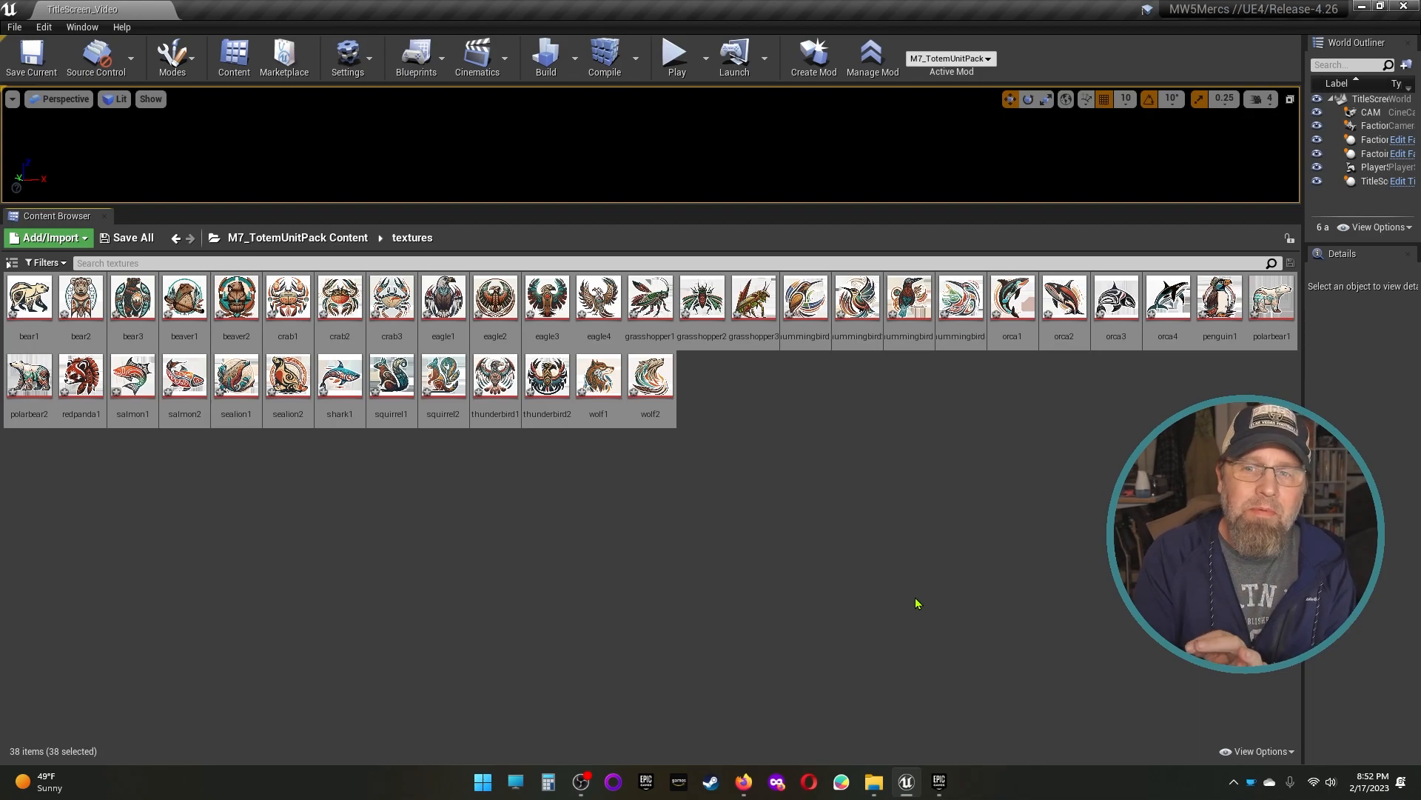
# Step: Deselect the imported textures and bring the Totem Stickers file window into view to examine the source images
pyautogui.click(918, 604)
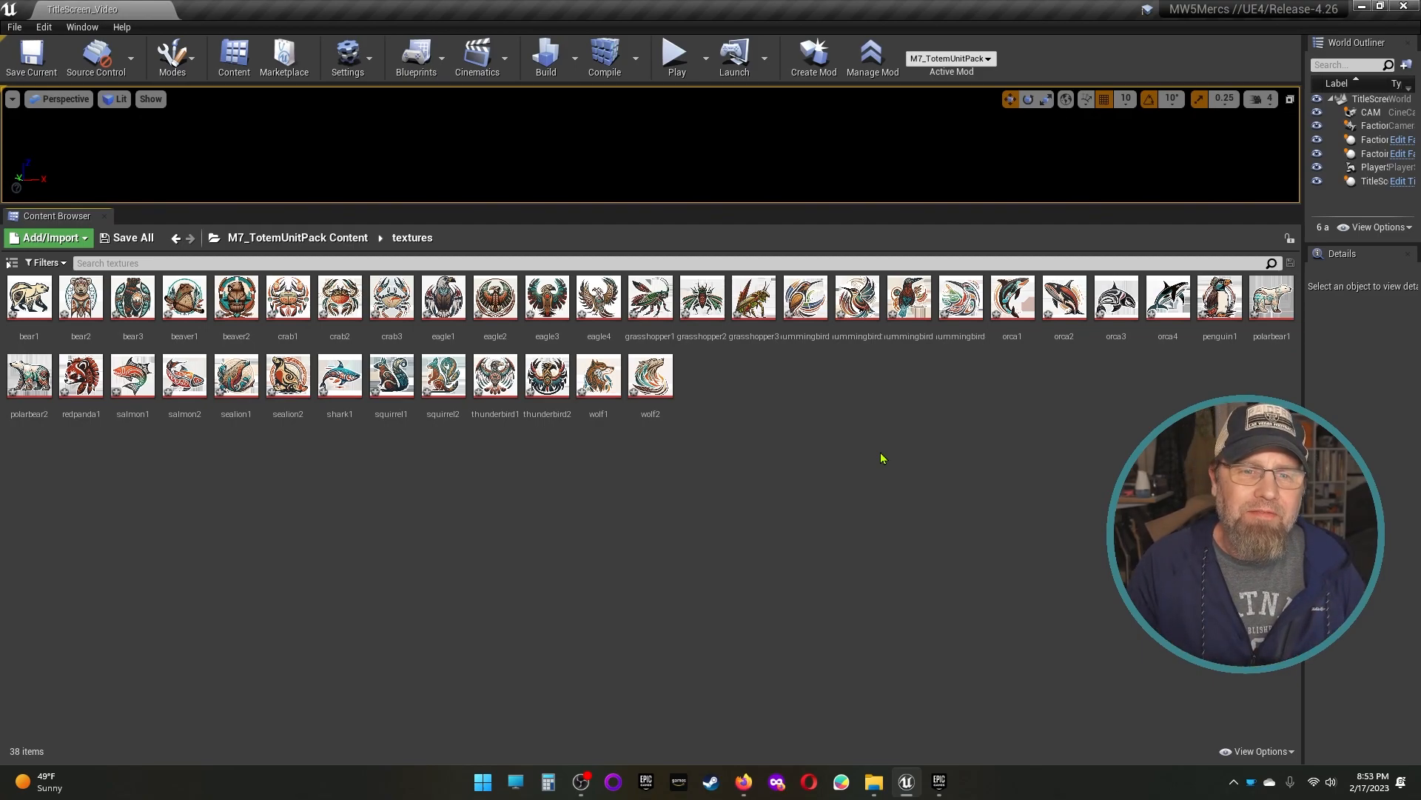
pyautogui.moveTo(0, 67); pyautogui.dragTo(849, 45)
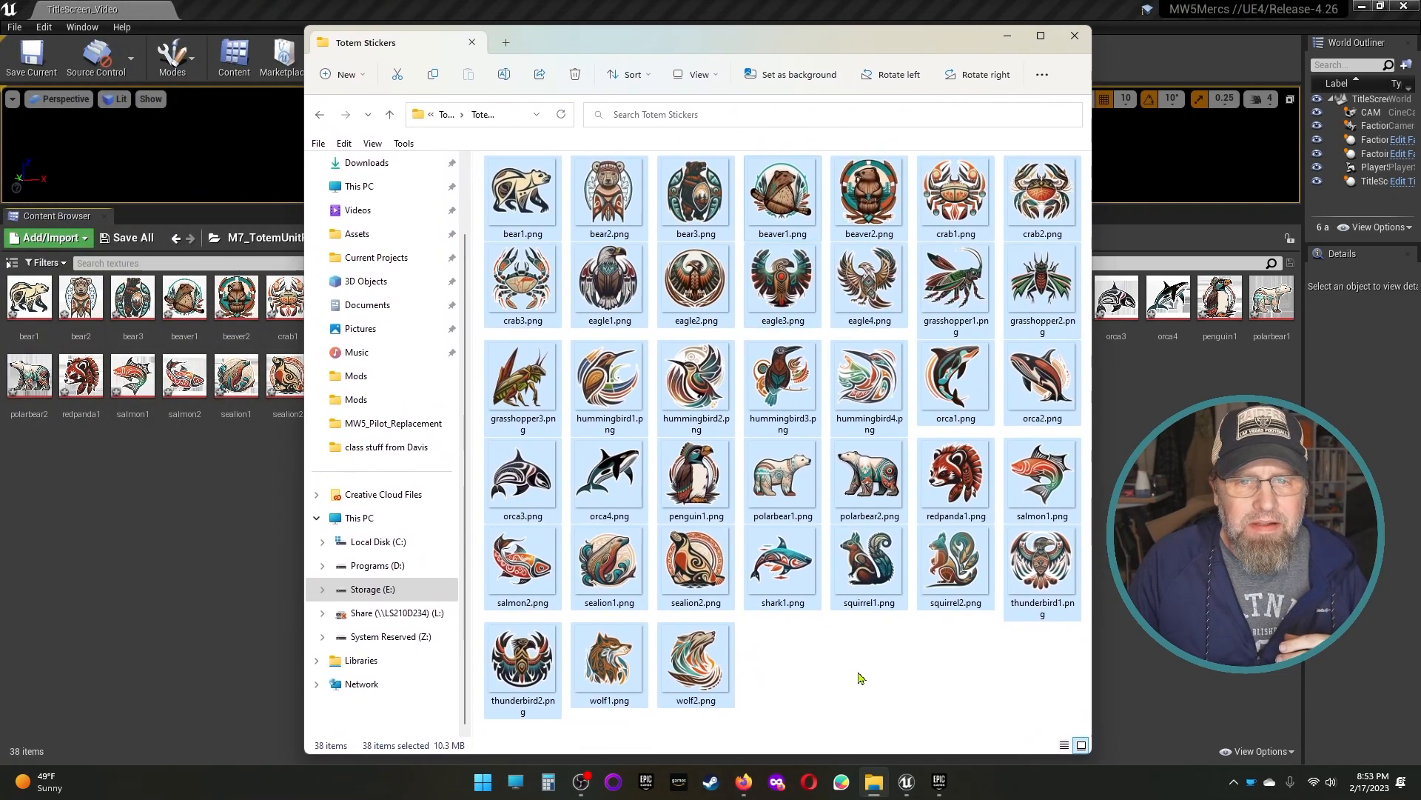
# Step: Open polarbear1.png and grasshopper1.png, close the Totem Stickers folder, and arrange the two images side by side for comparison
pyautogui.doubleClick(791, 543)
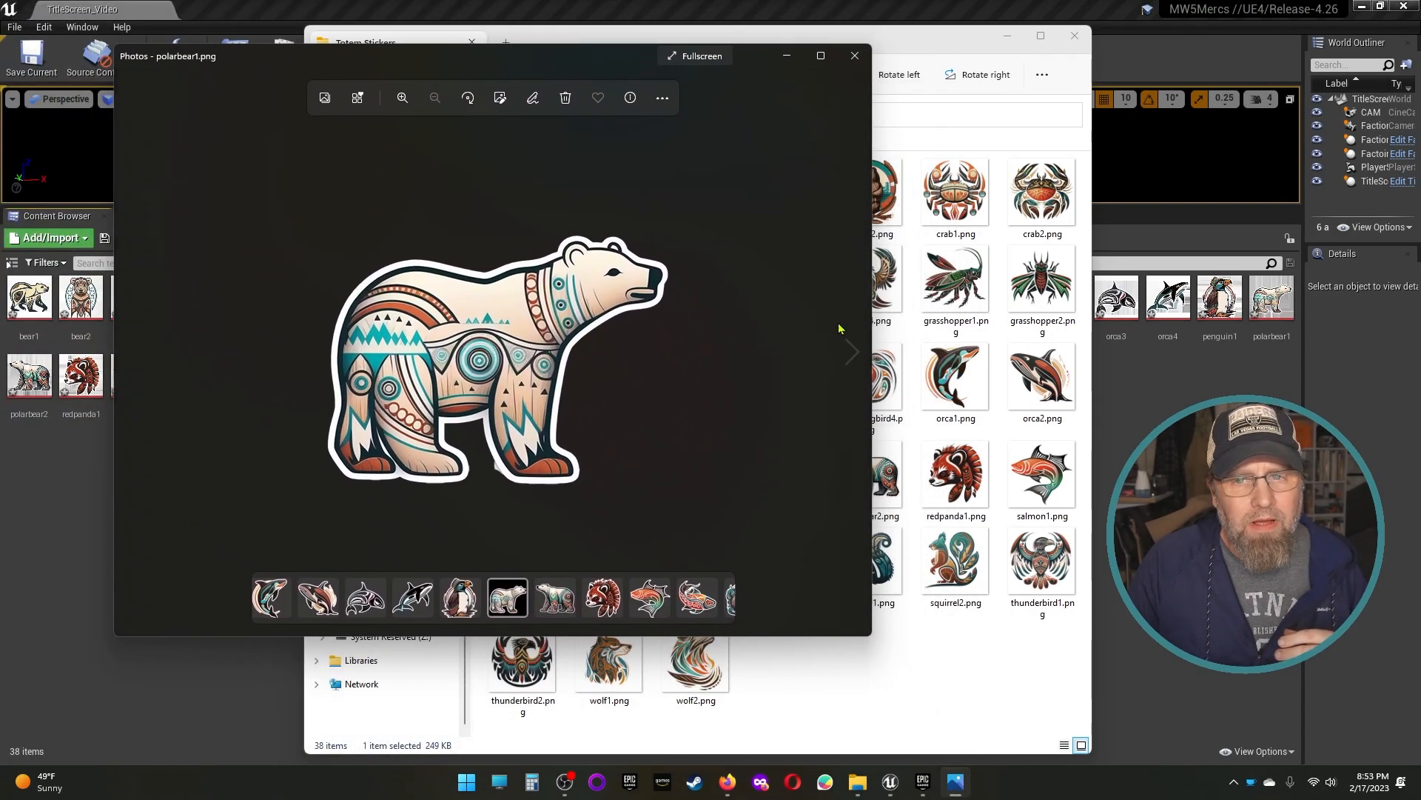
pyautogui.click(956, 286)
pyautogui.doubleClick(956, 285)
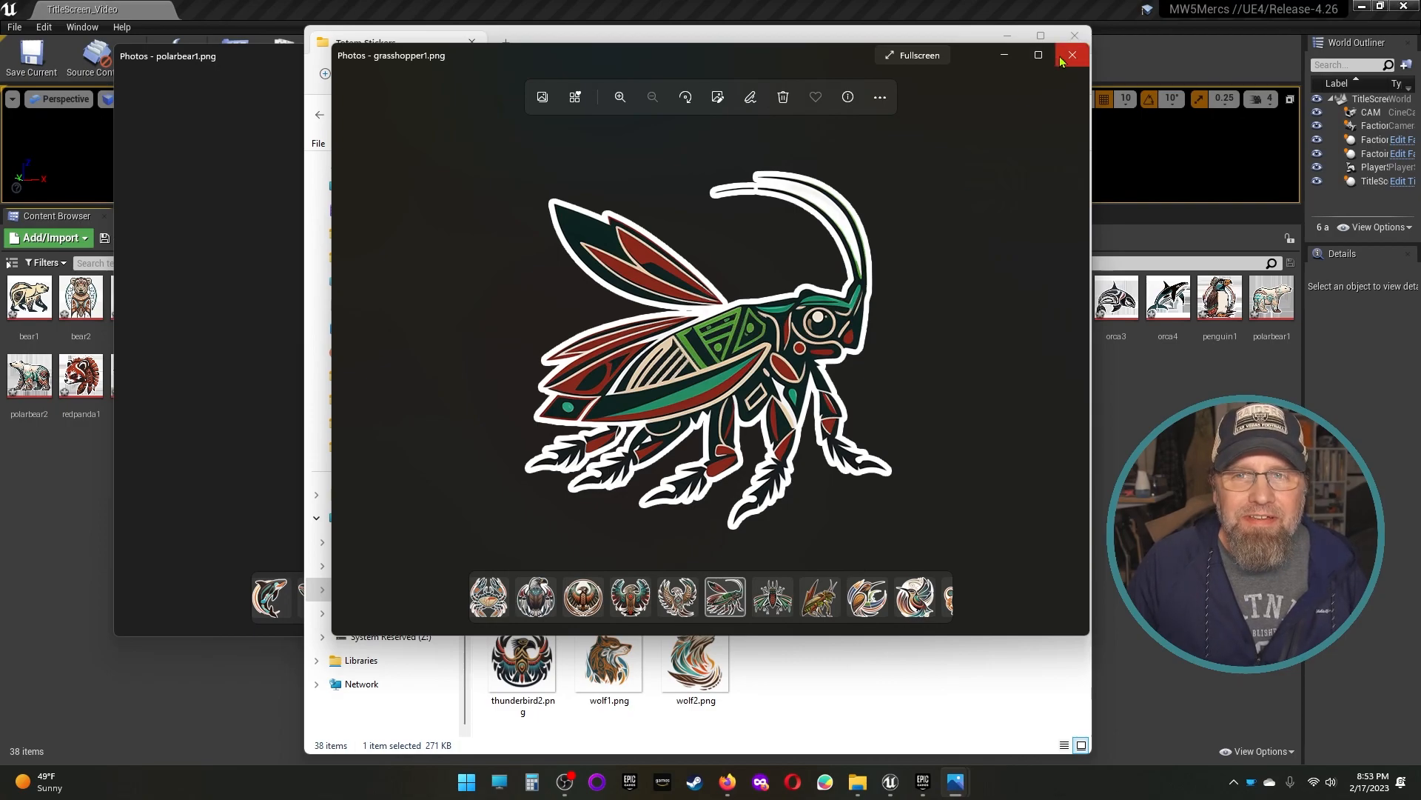
pyautogui.moveTo(926, 42); pyautogui.dragTo(1221, 15)
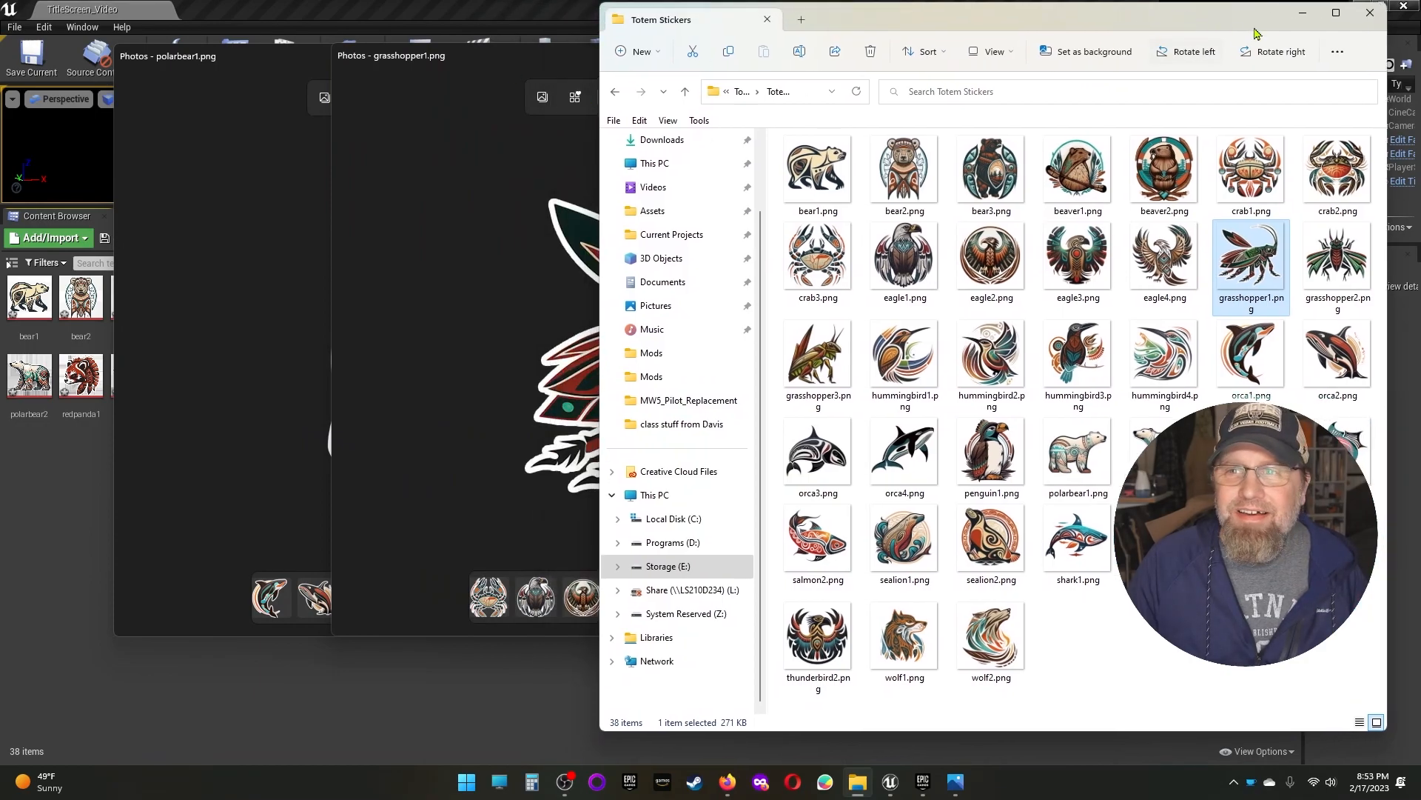
pyautogui.click(1371, 12)
pyautogui.moveTo(689, 68); pyautogui.dragTo(990, 90)
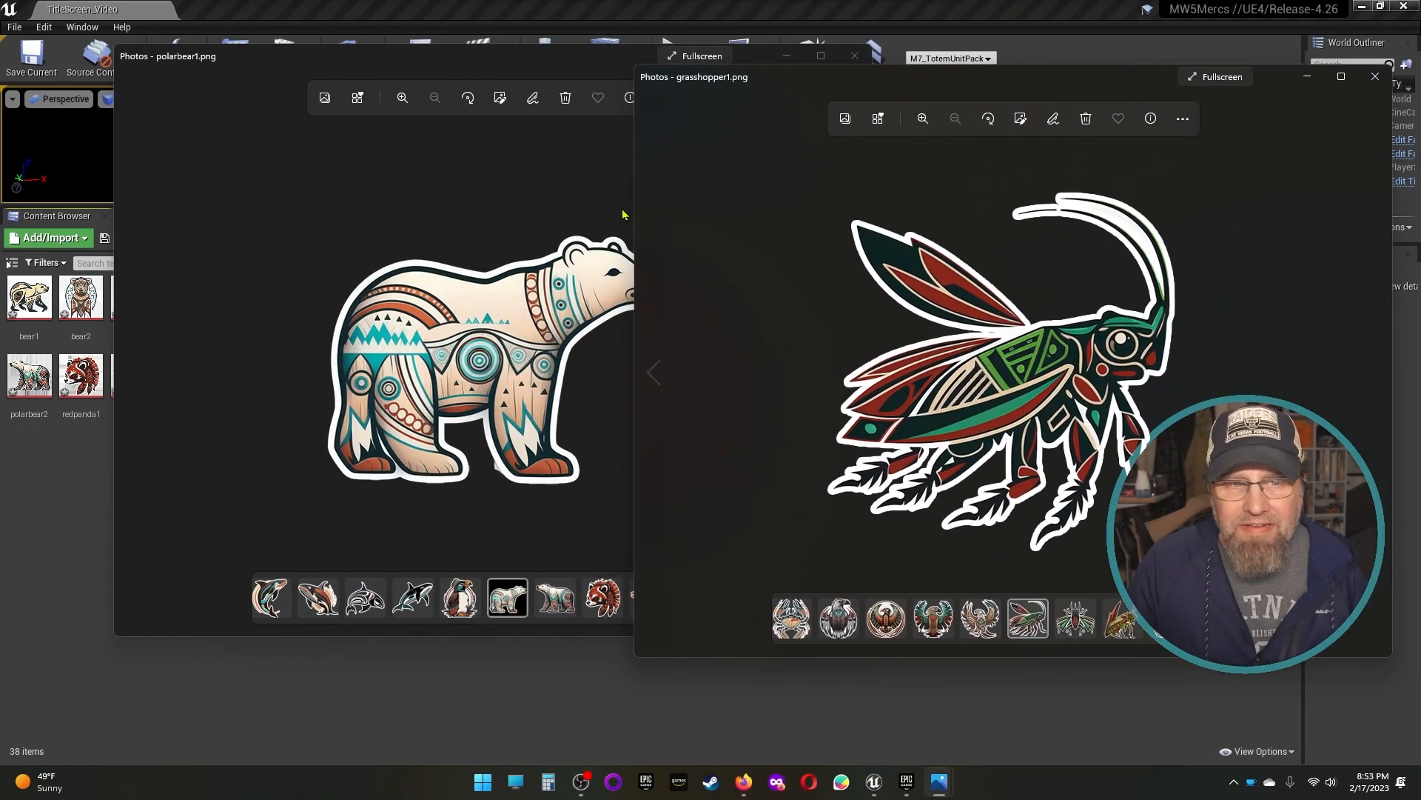
pyautogui.moveTo(478, 64); pyautogui.dragTo(383, 95)
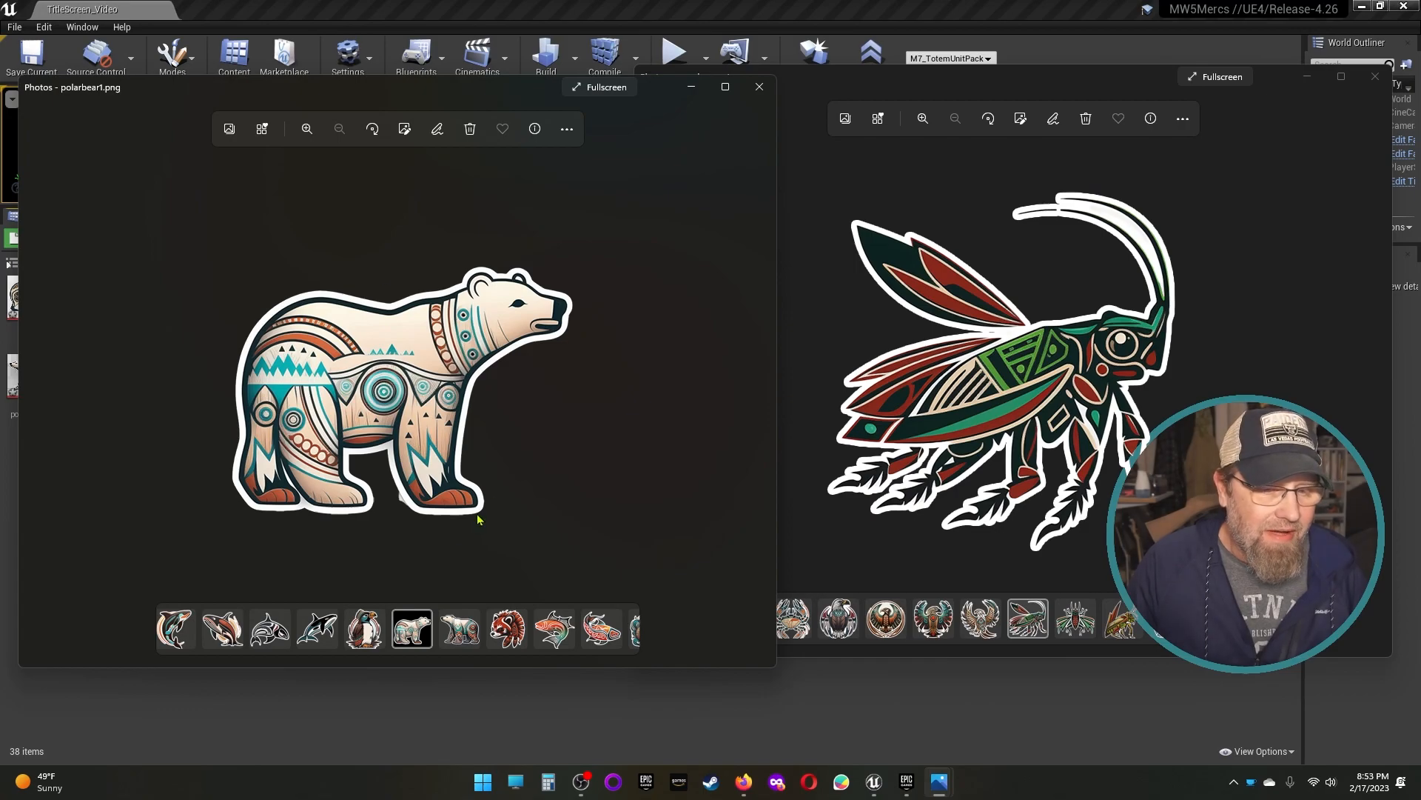
# Step: View polarbear2.png in place of the first polar bear and close both image windows
pyautogui.click(459, 628)
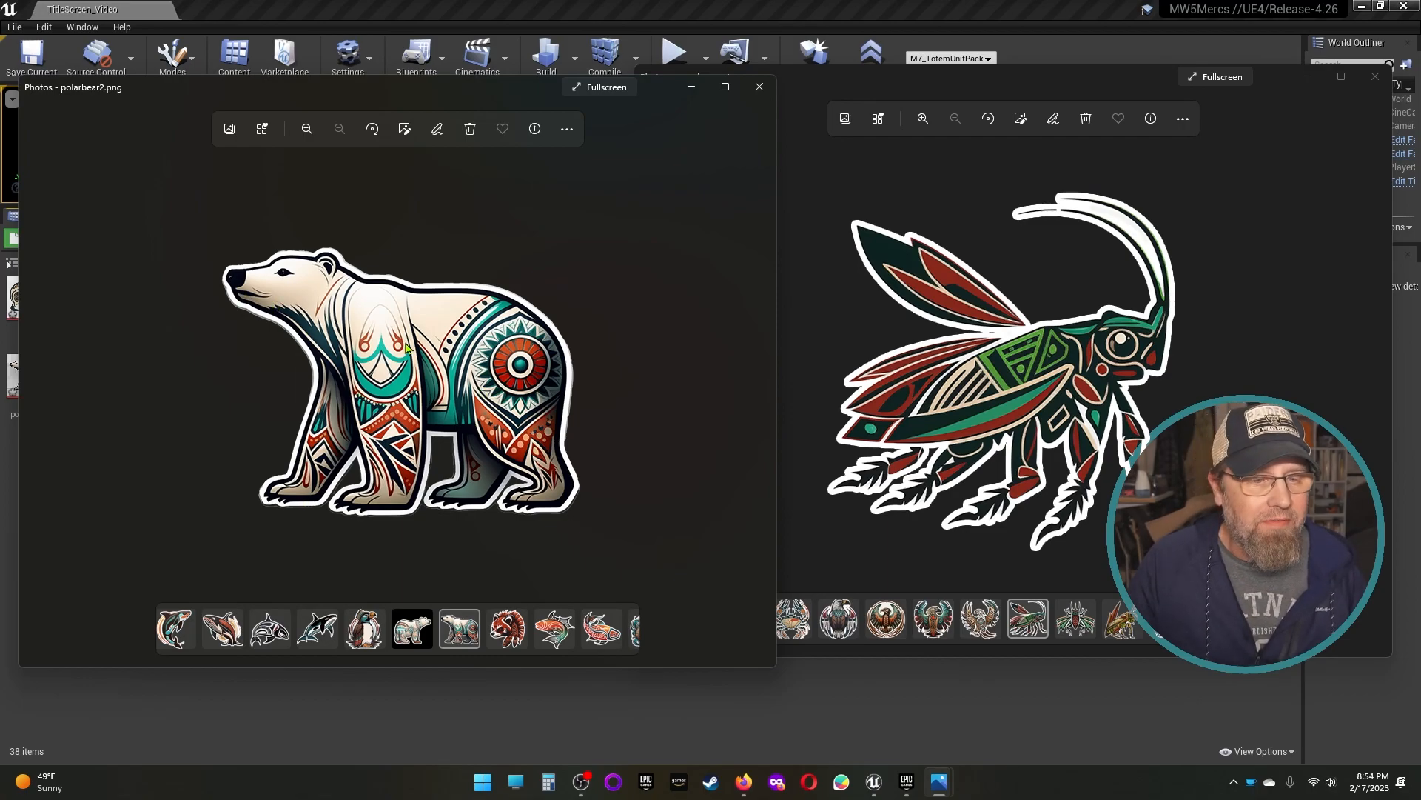
pyautogui.click(1375, 76)
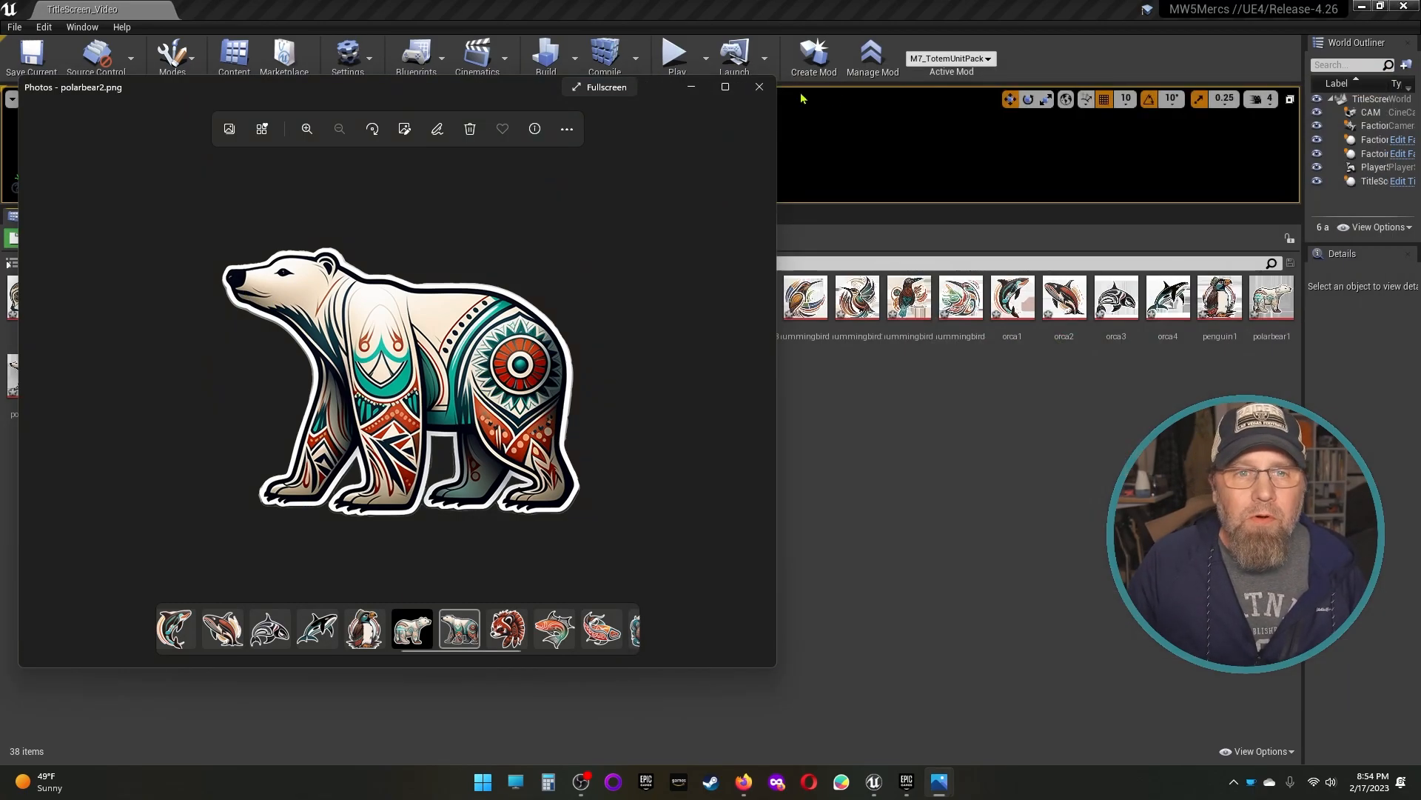
pyautogui.click(759, 87)
# Step: Save all the modified totem textures in the M7_TotemUnitPack content
pyautogui.doubleClick(1220, 311)
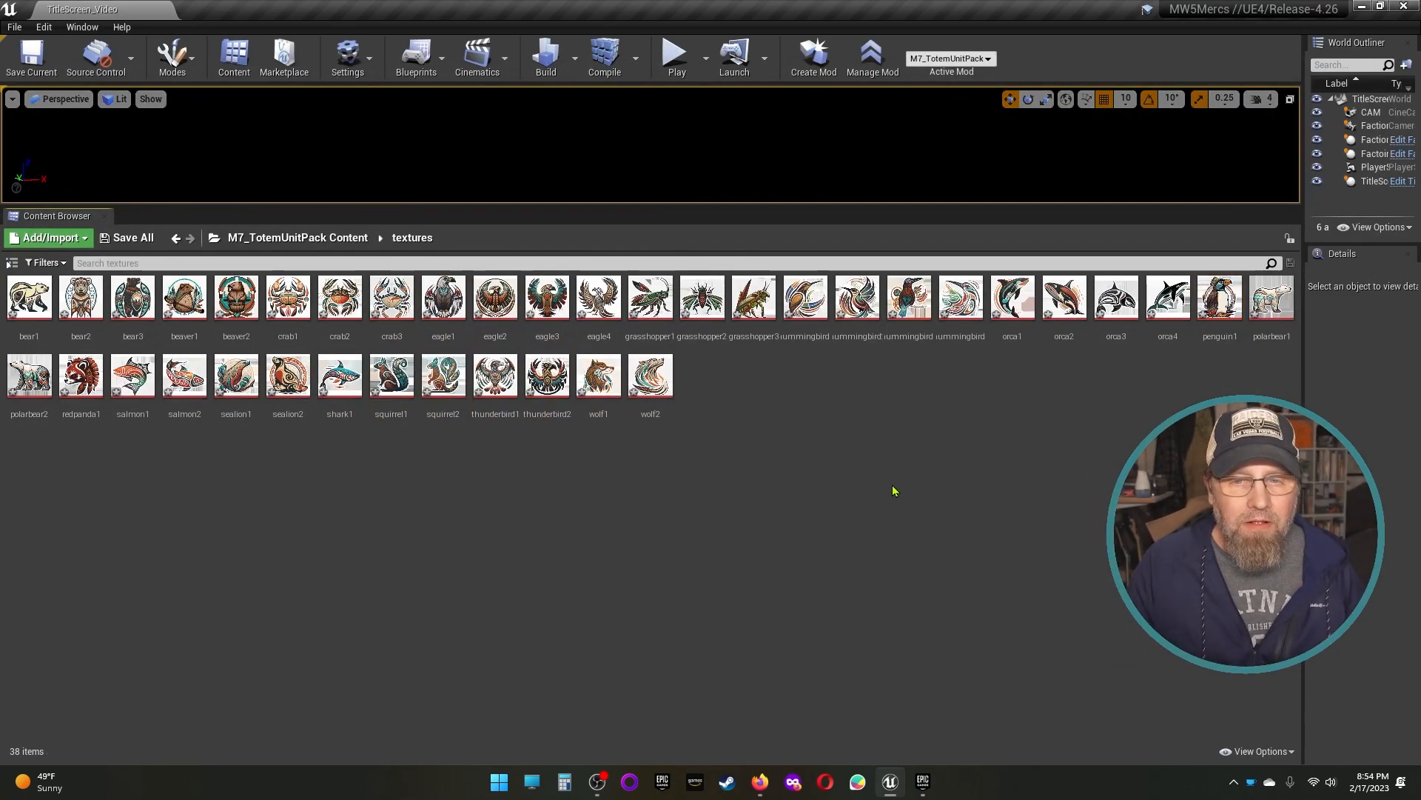
pyautogui.click(125, 237)
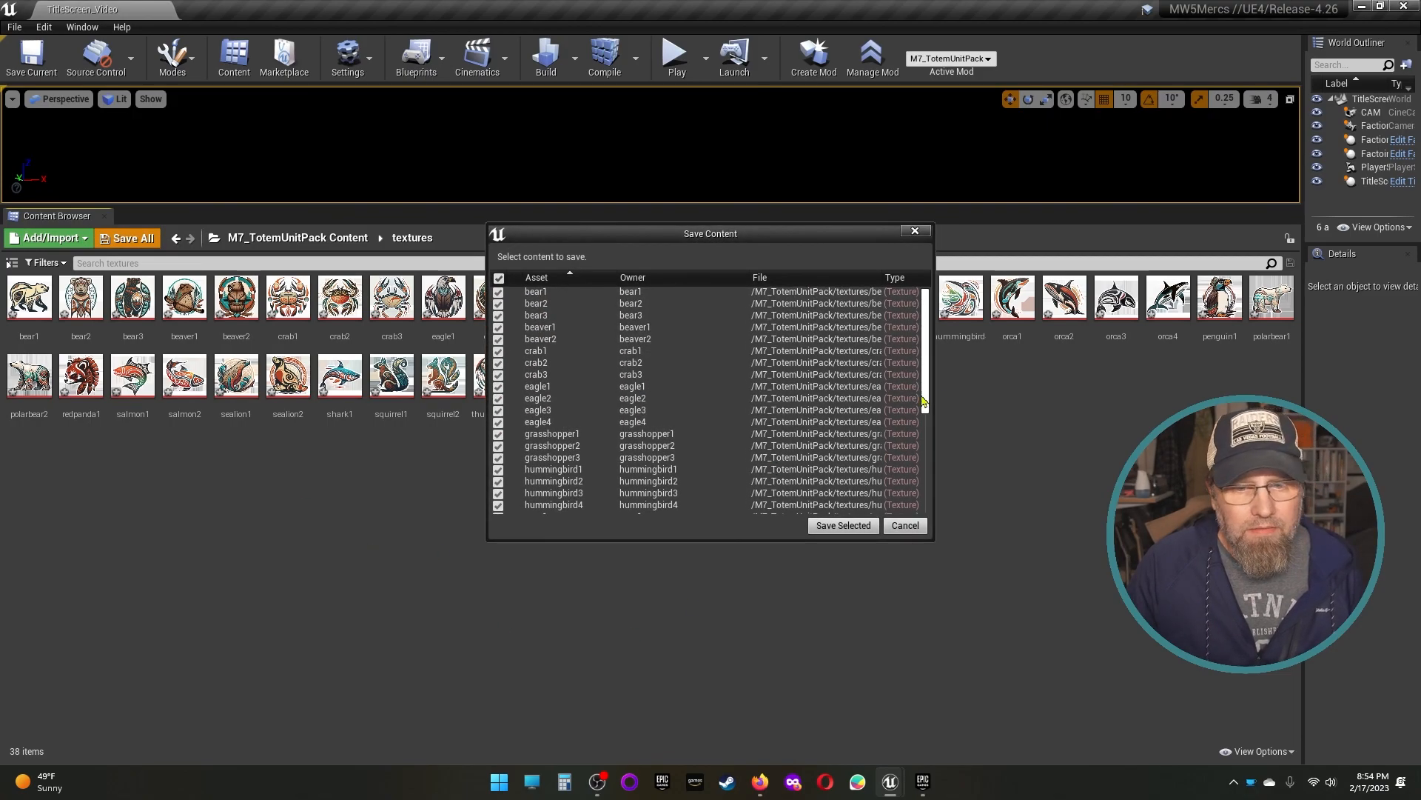
pyautogui.click(837, 526)
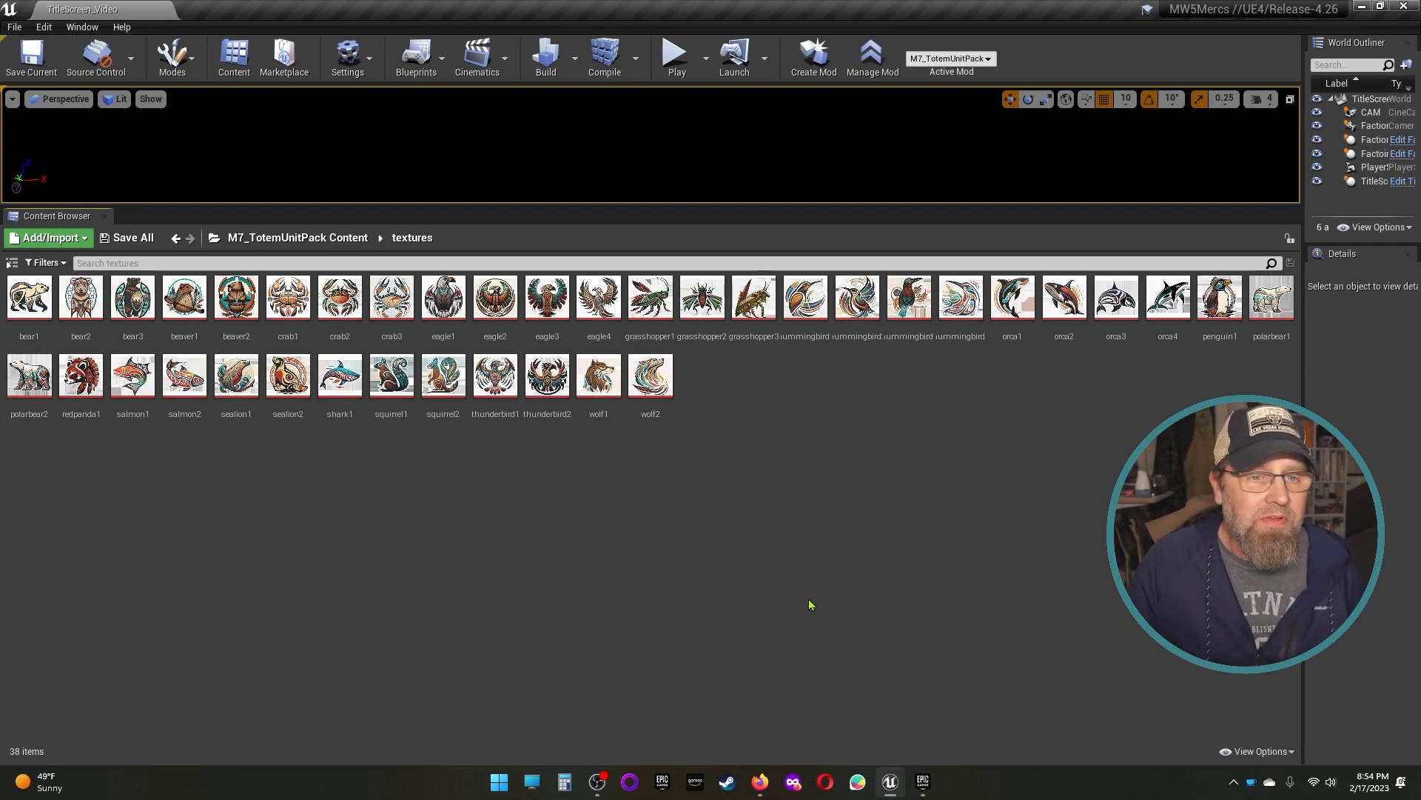
# Step: Create an MW5 Portrait asset in the unit_logos folder, keeping its default name
pyautogui.click(331, 239)
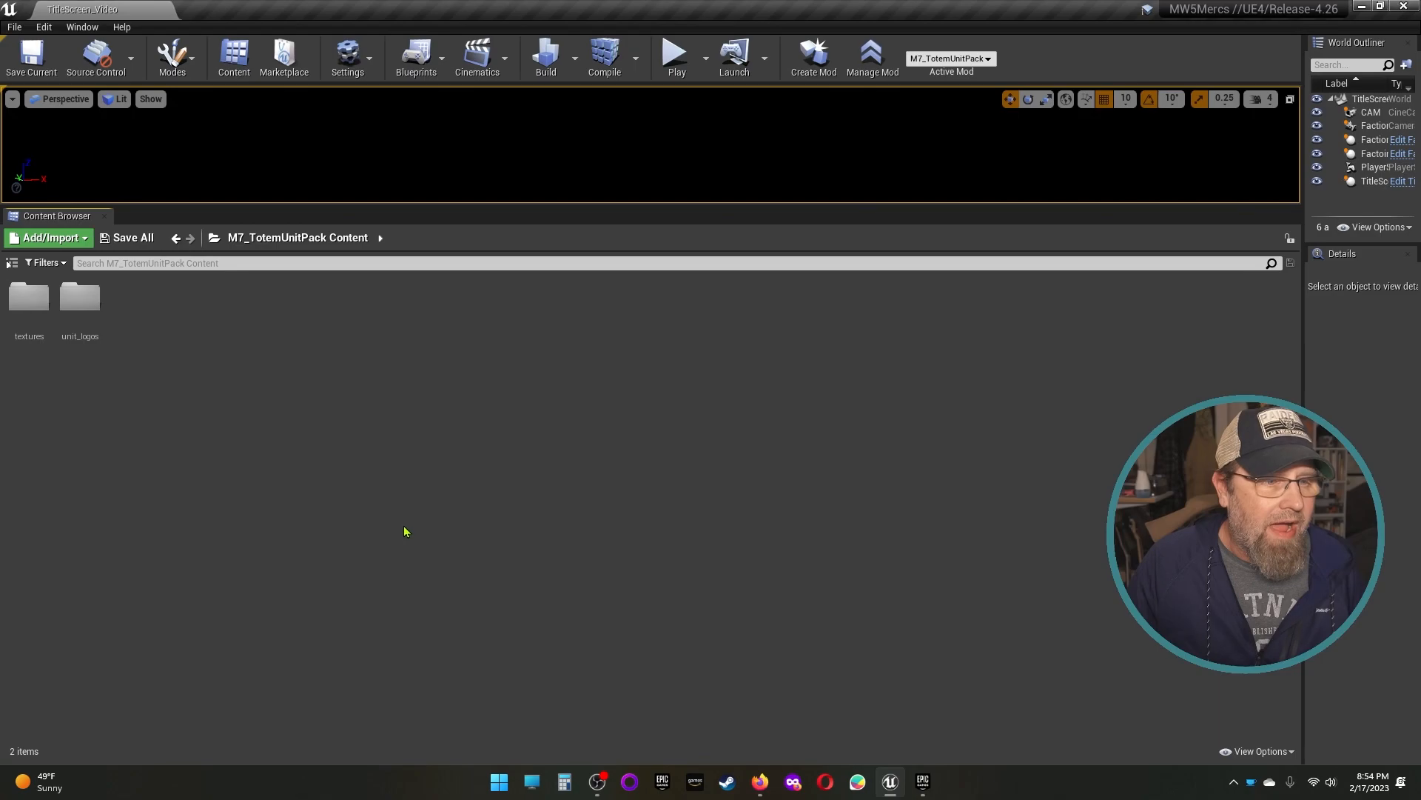
pyautogui.click(32, 312)
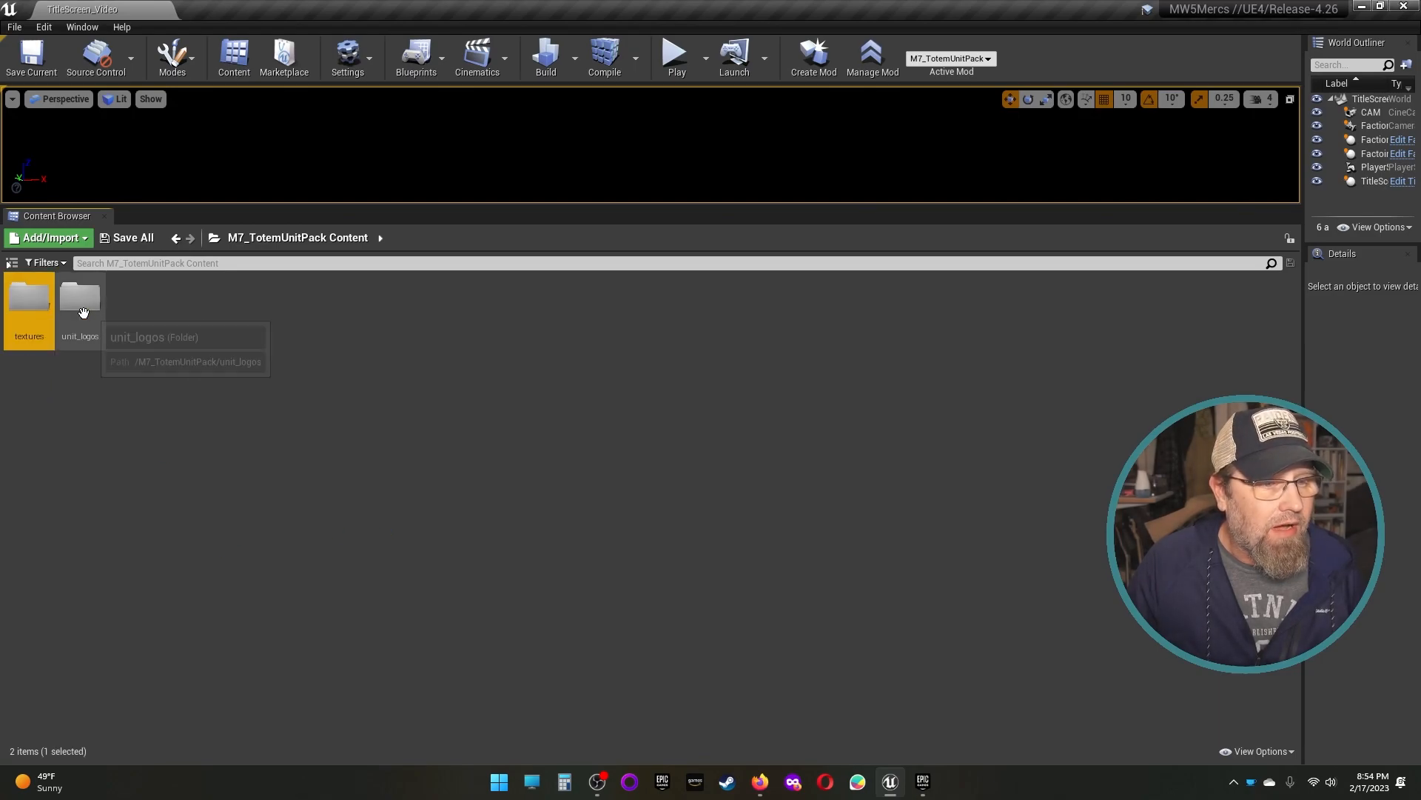
pyautogui.doubleClick(80, 298)
pyautogui.rightClick(355, 345)
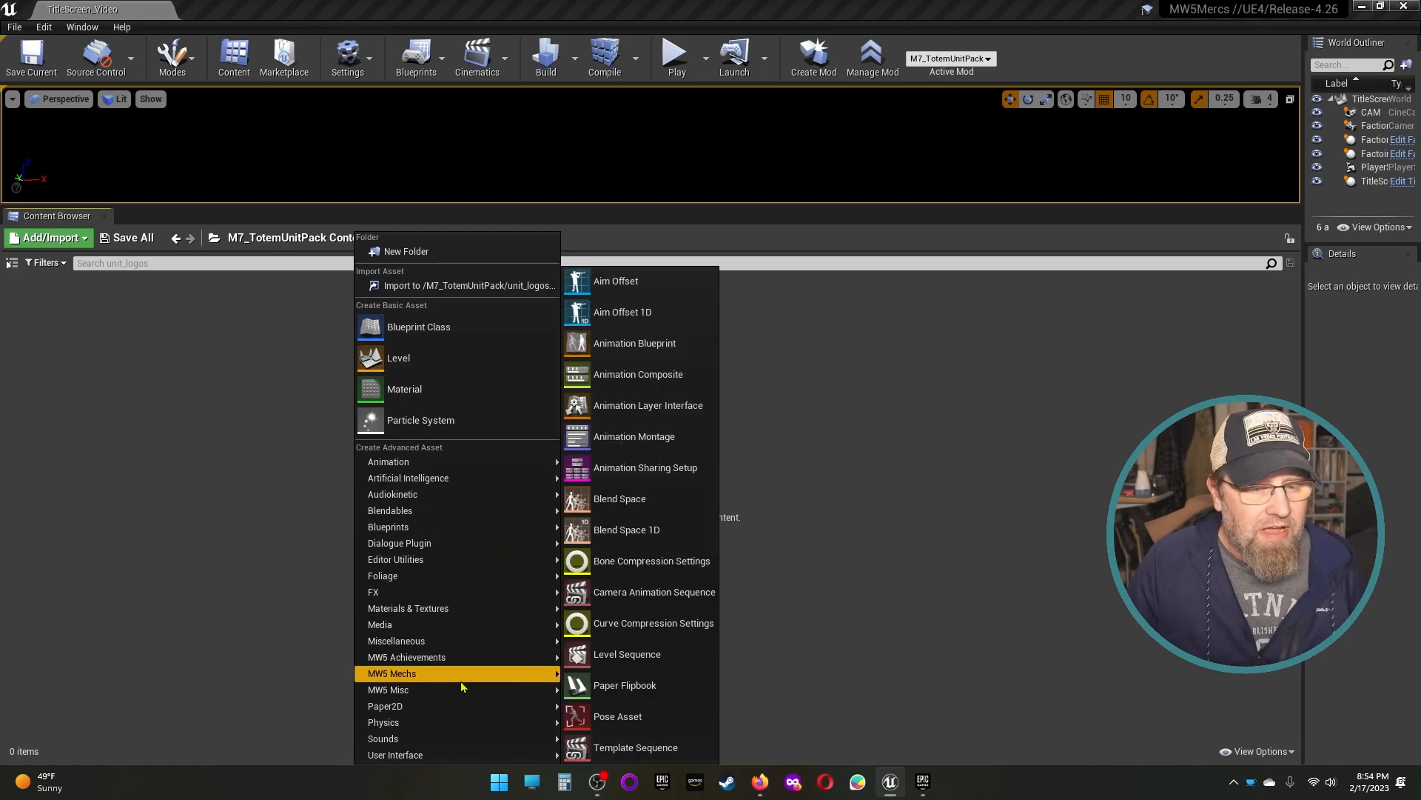
pyautogui.moveTo(463, 690)
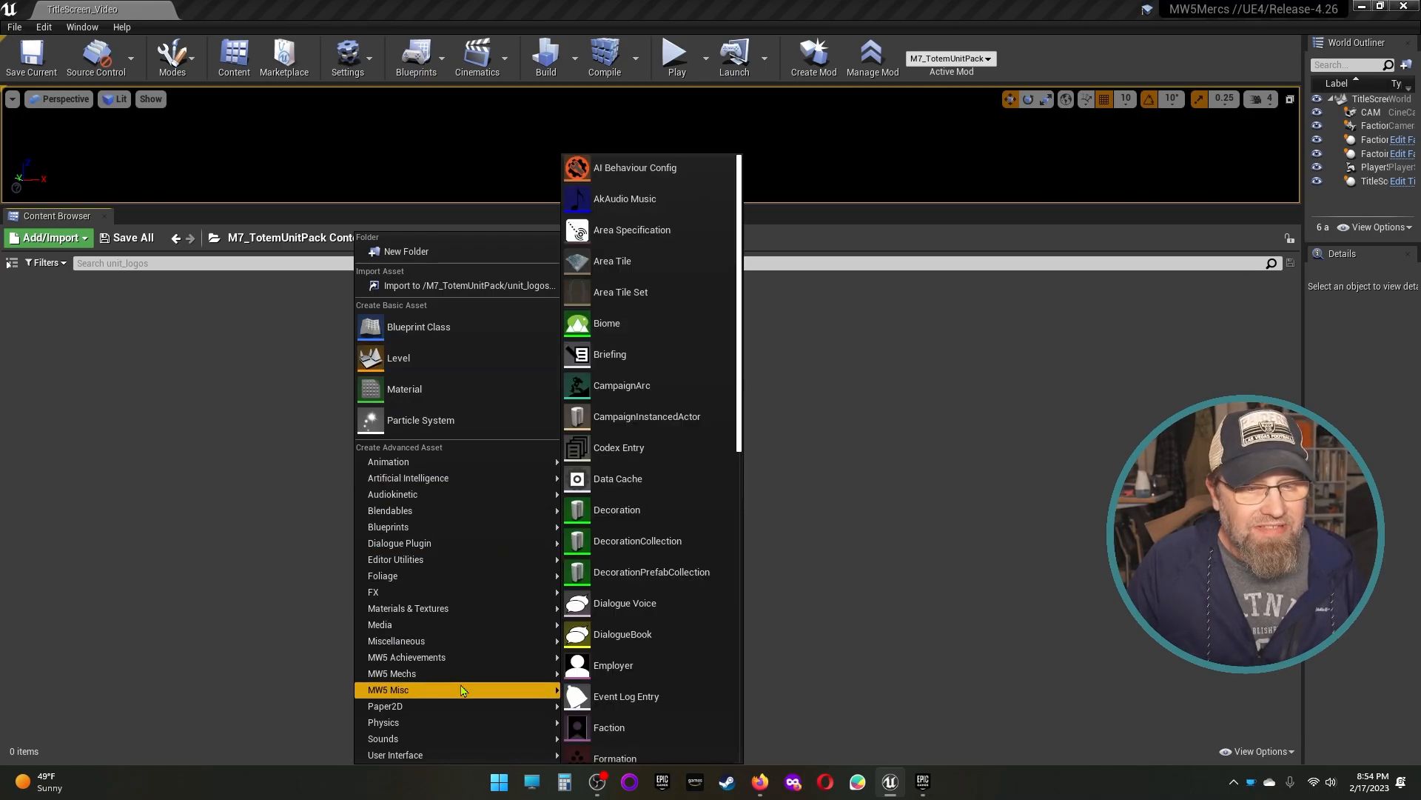
pyautogui.scroll(-3, 648, 689)
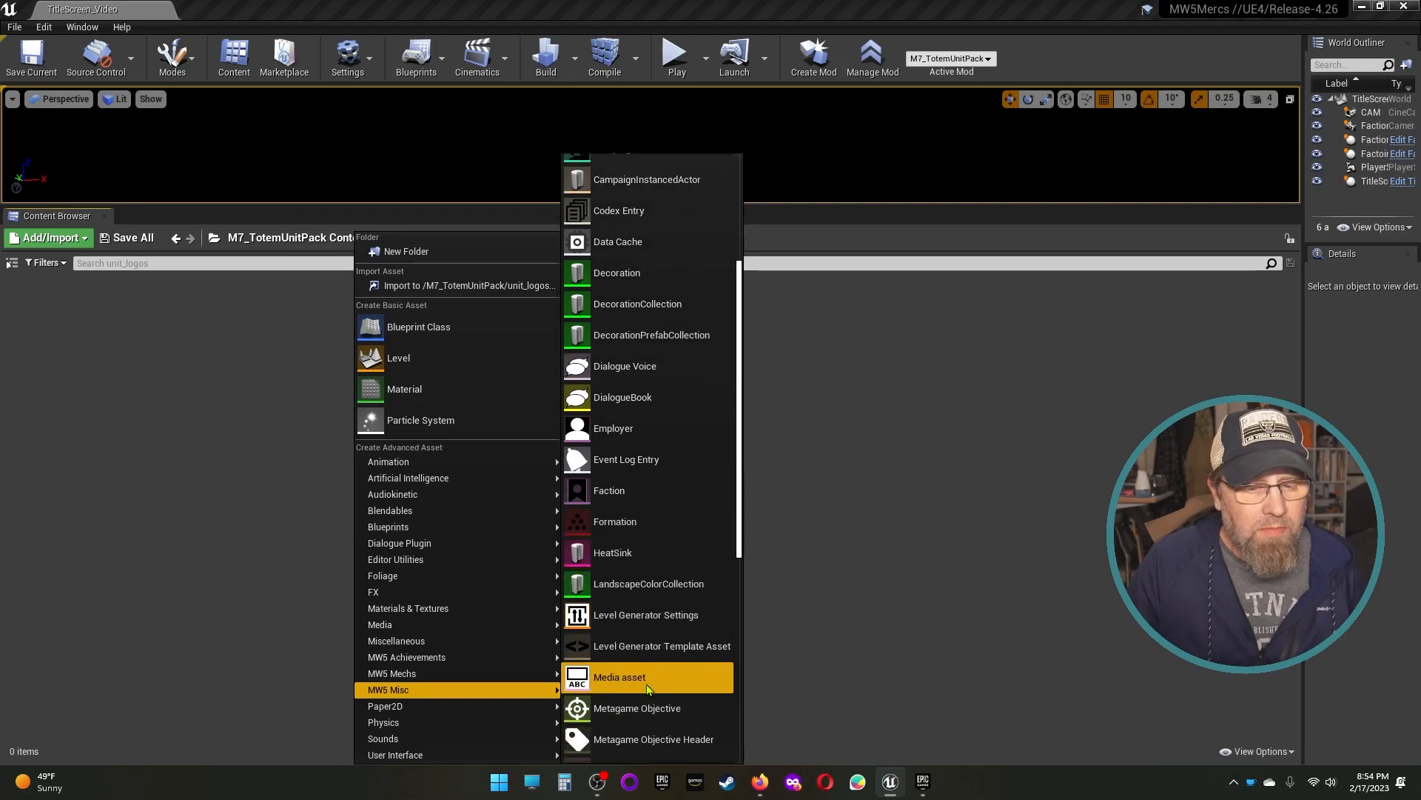
pyautogui.scroll(-3, 644, 690)
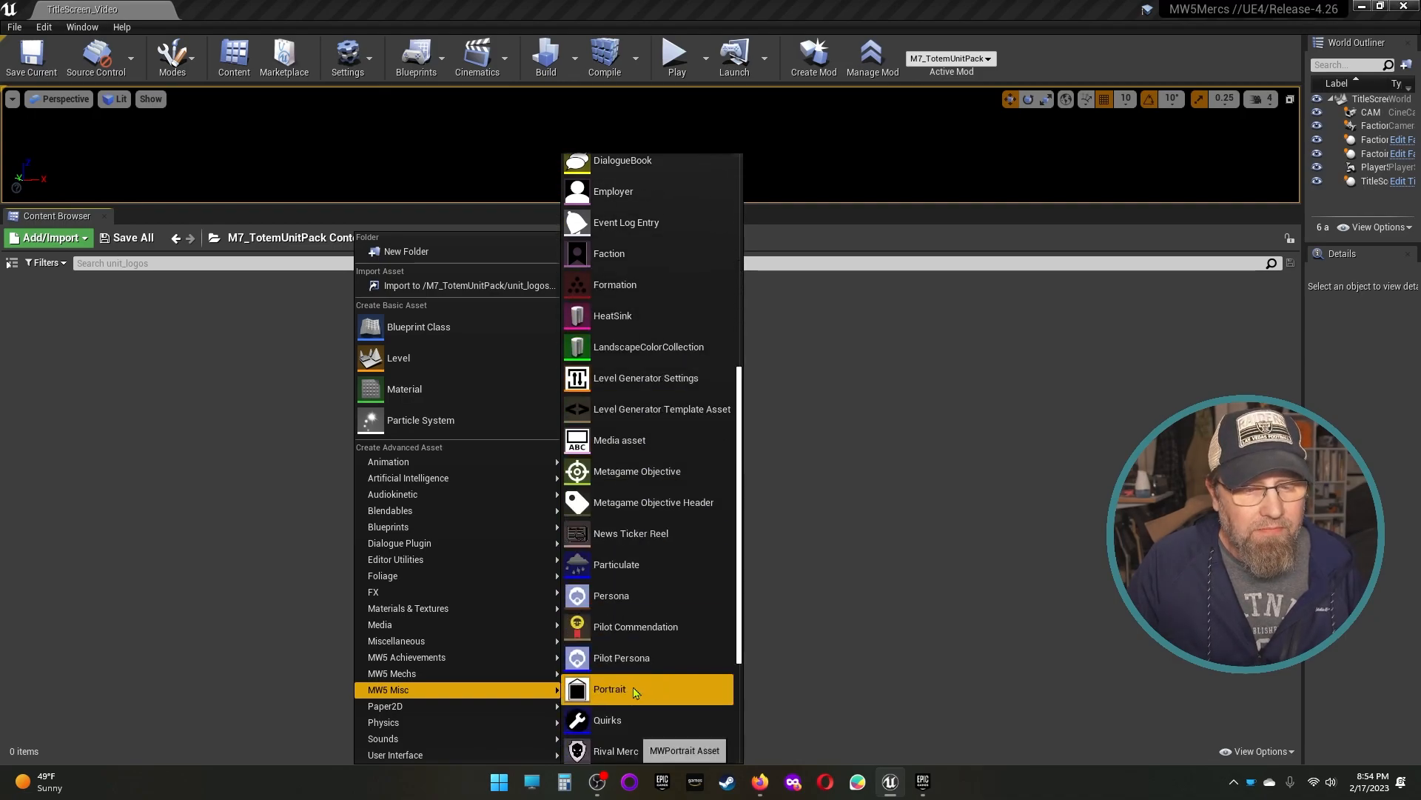
pyautogui.scroll(-1, 635, 692)
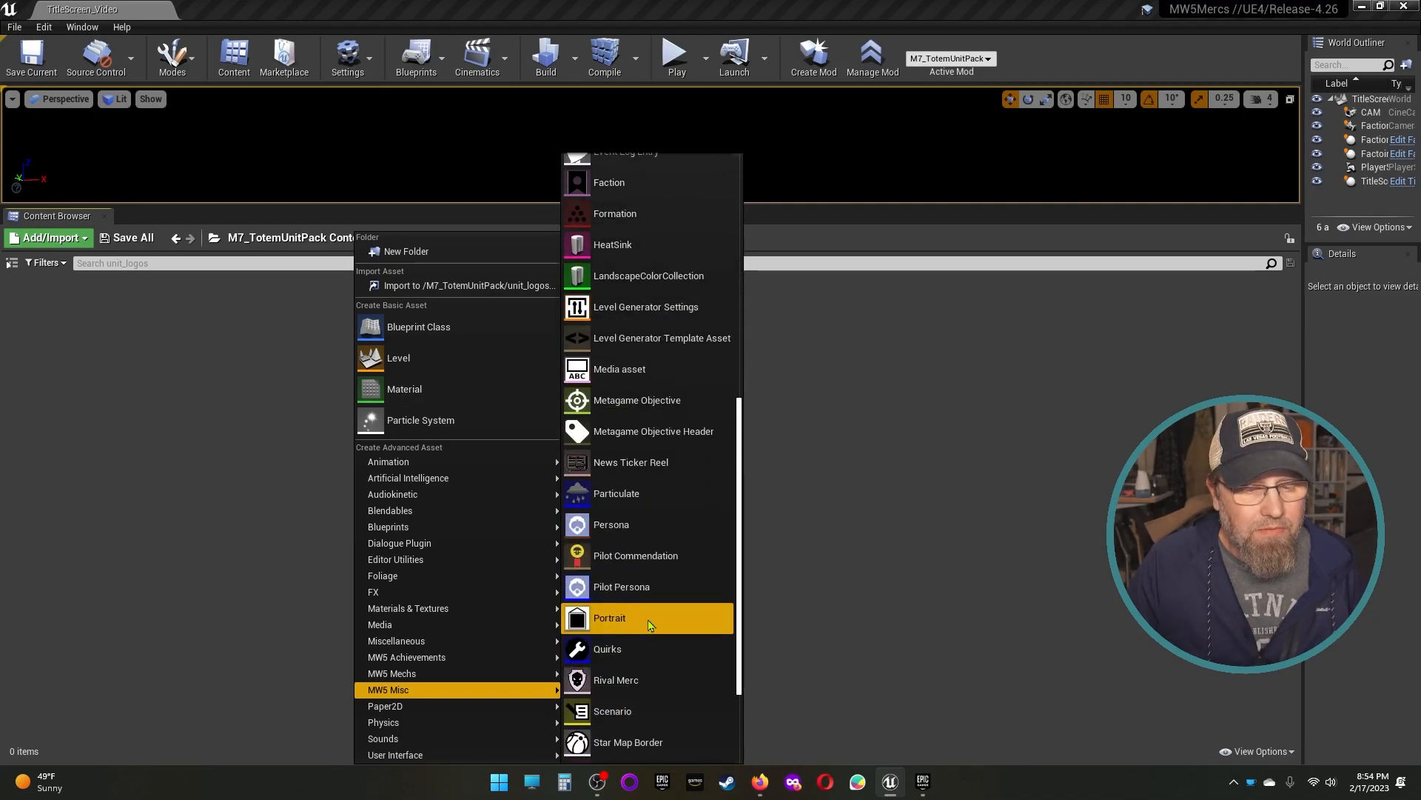
pyautogui.click(648, 623)
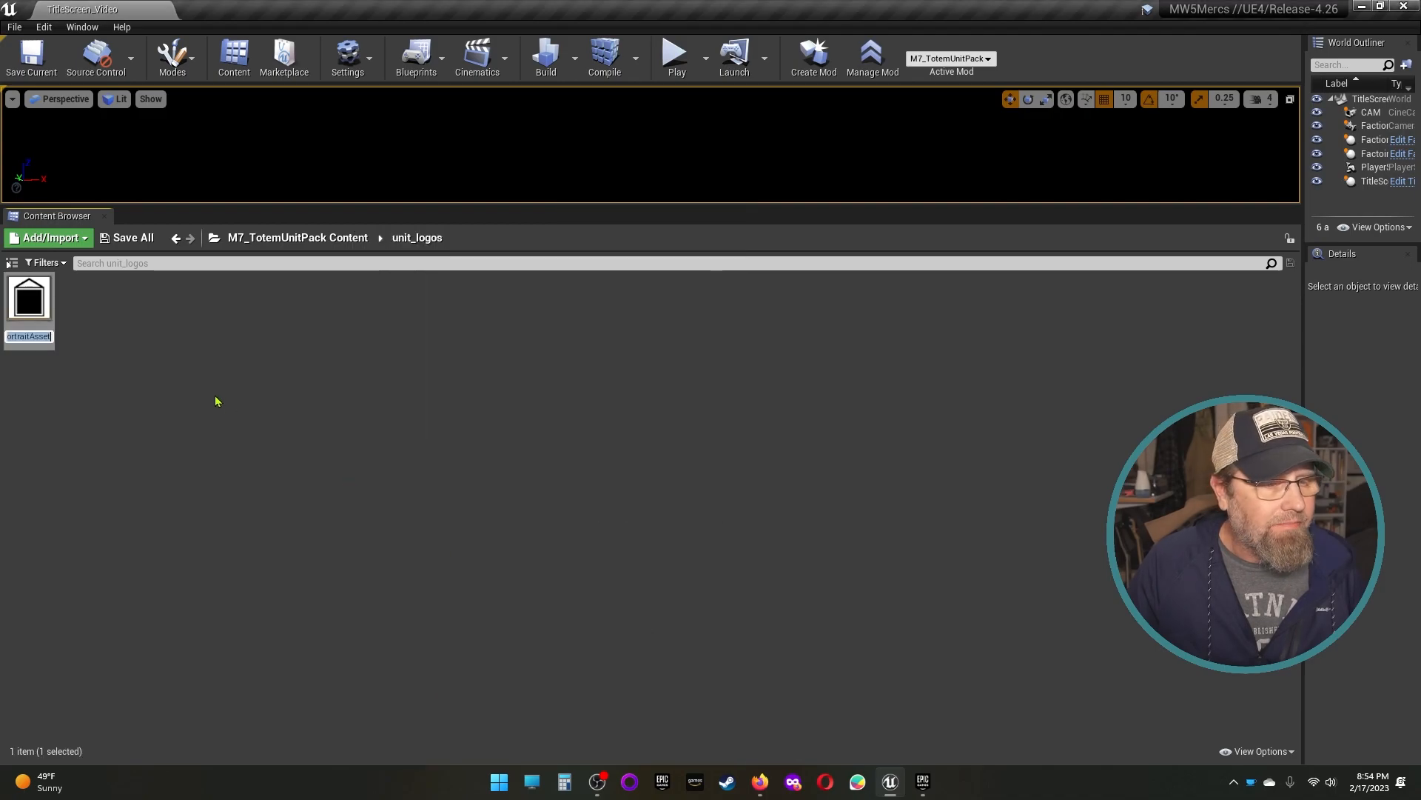
pyautogui.click(44, 293)
# Step: Open the new portrait asset and bring up the gameplay tags for its Attributes, down to the Persona group
pyautogui.doubleClick(30, 300)
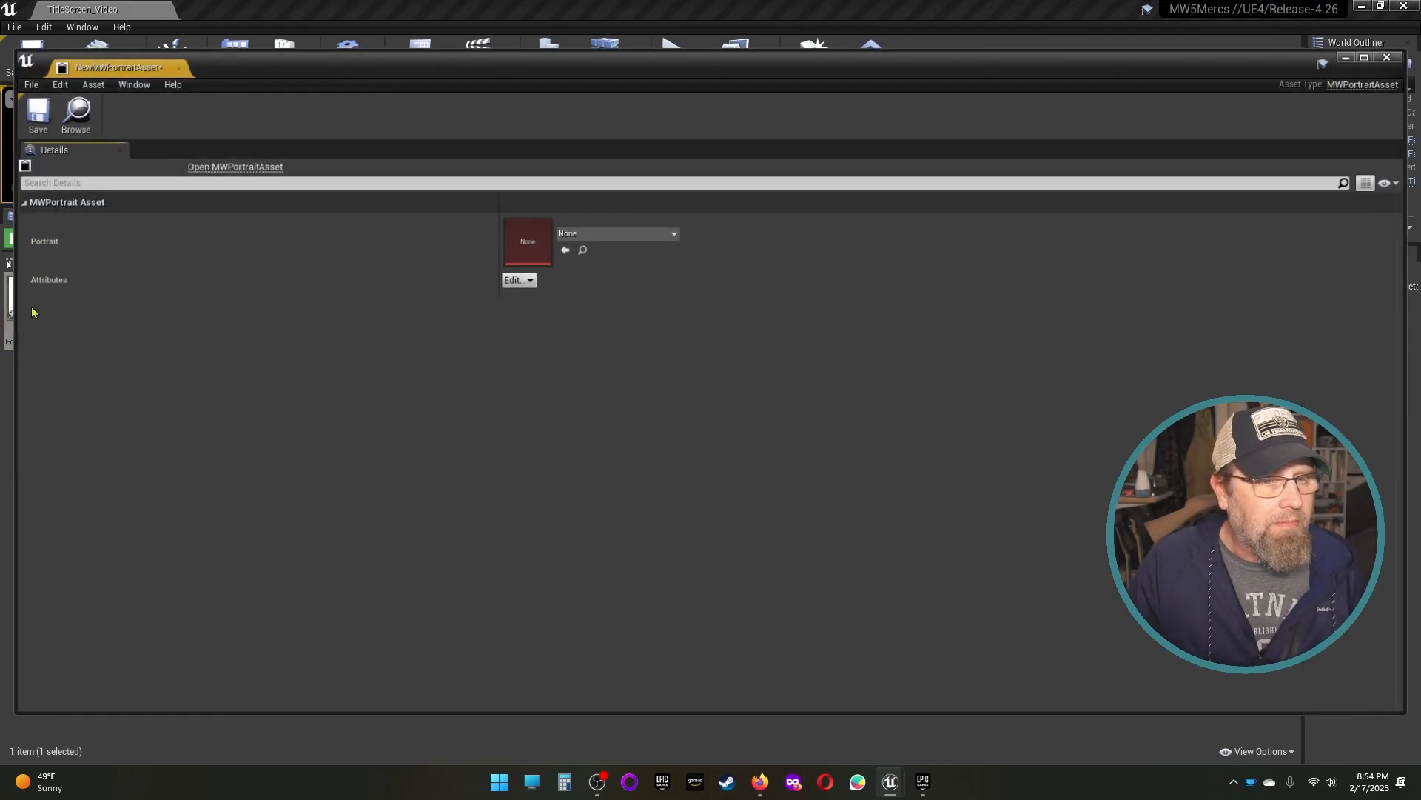
pyautogui.click(523, 280)
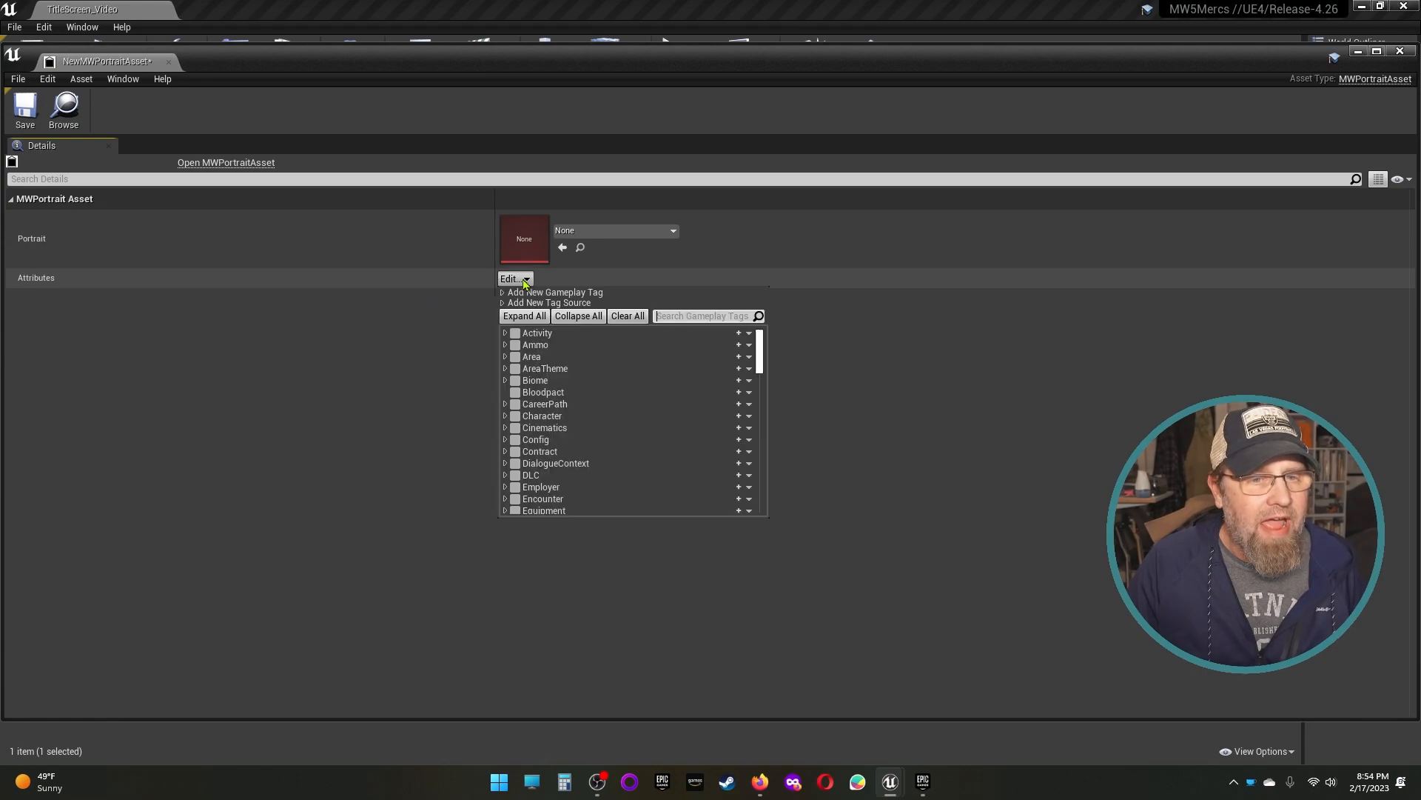
pyautogui.scroll(-7, 590, 449)
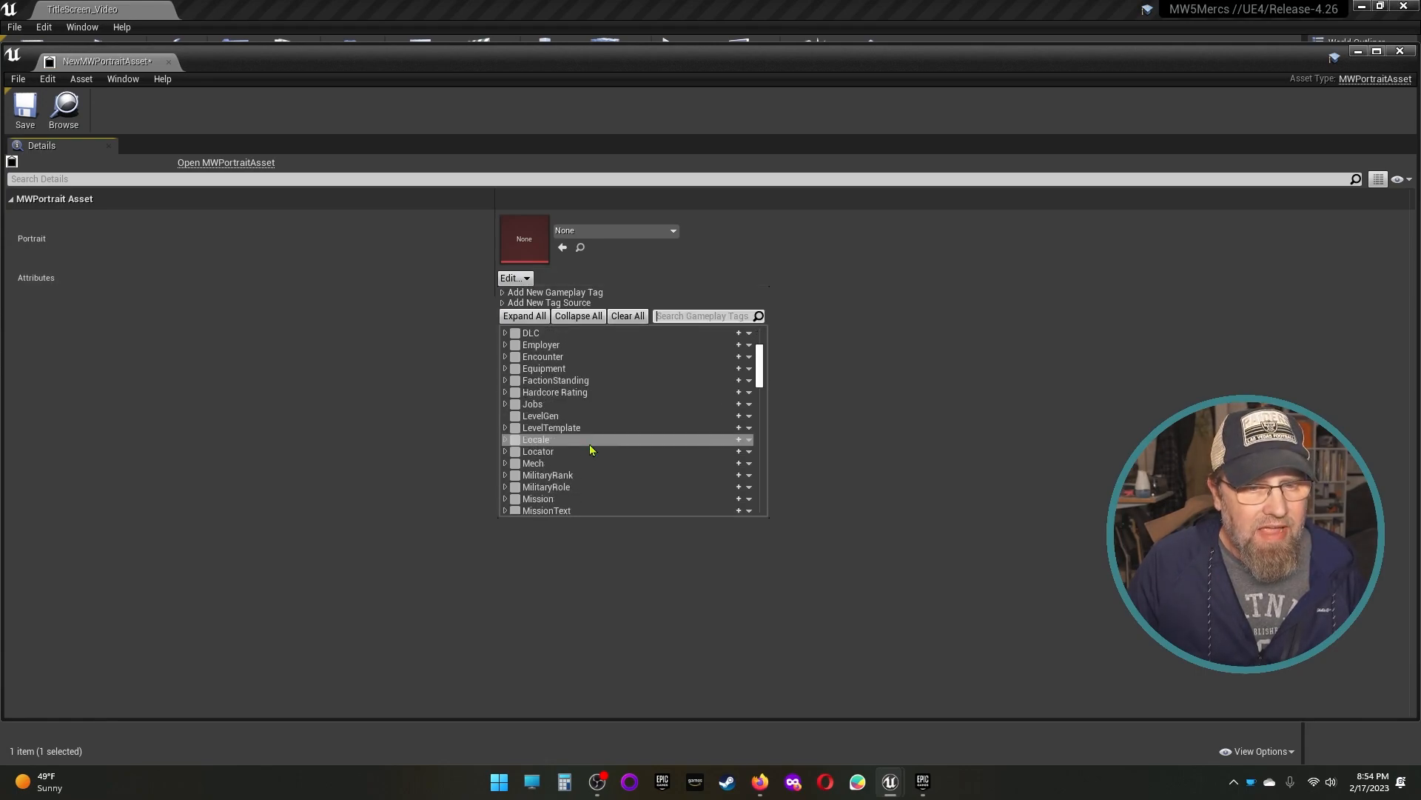
pyautogui.scroll(-2, 590, 449)
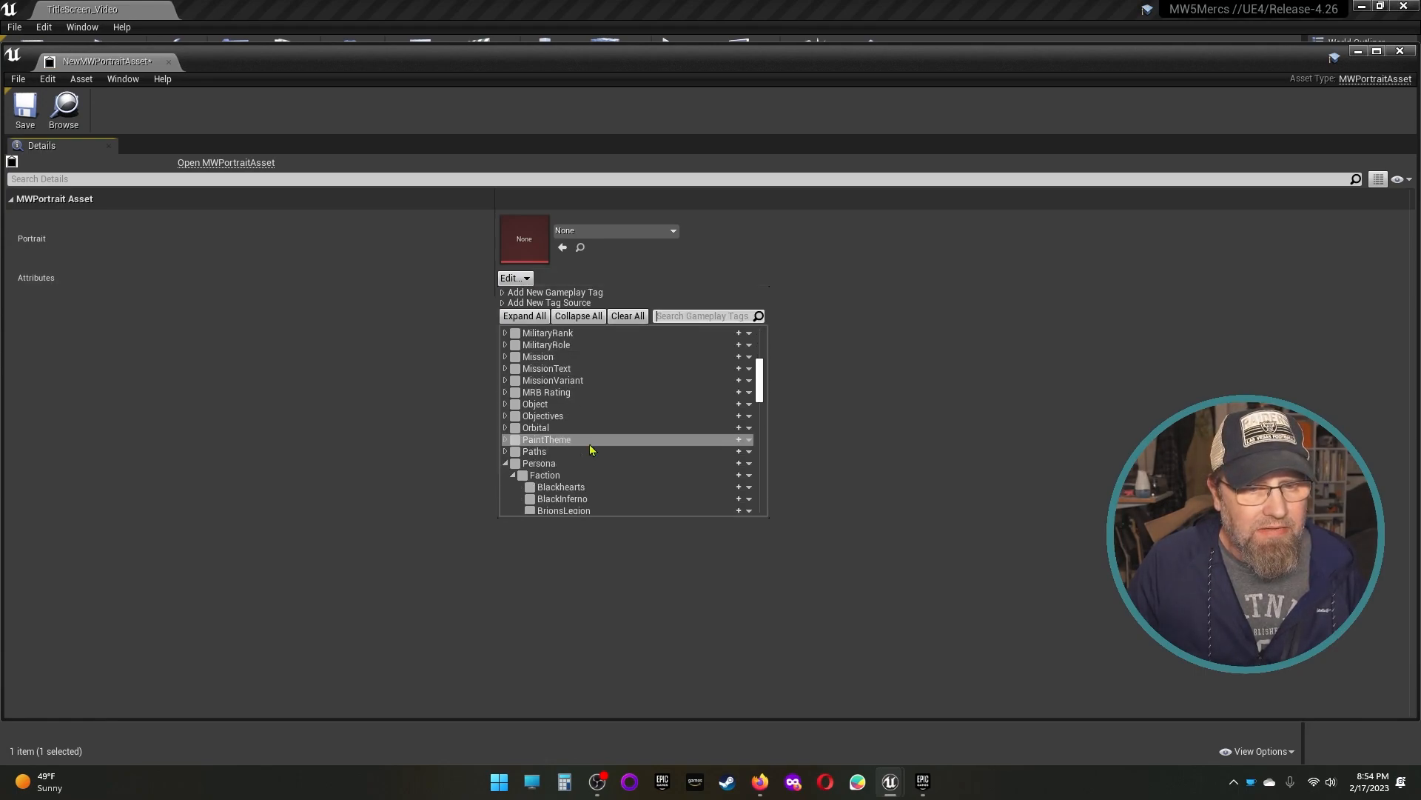
pyautogui.scroll(-1, 590, 450)
# Step: Collapse the Persona subgroups and the Persona and PilotPersona groups to look for the Portrait tag group
pyautogui.click(509, 430)
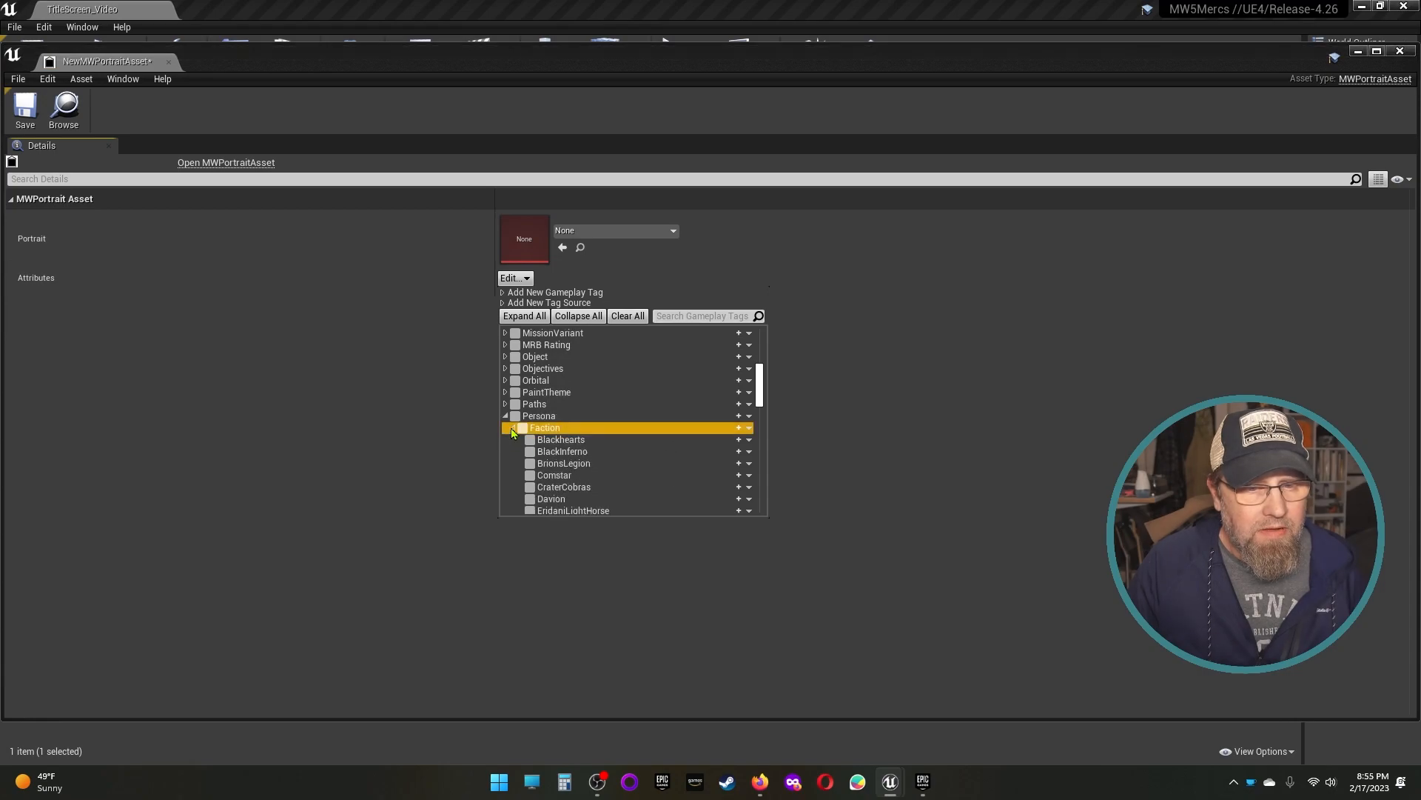
pyautogui.click(513, 429)
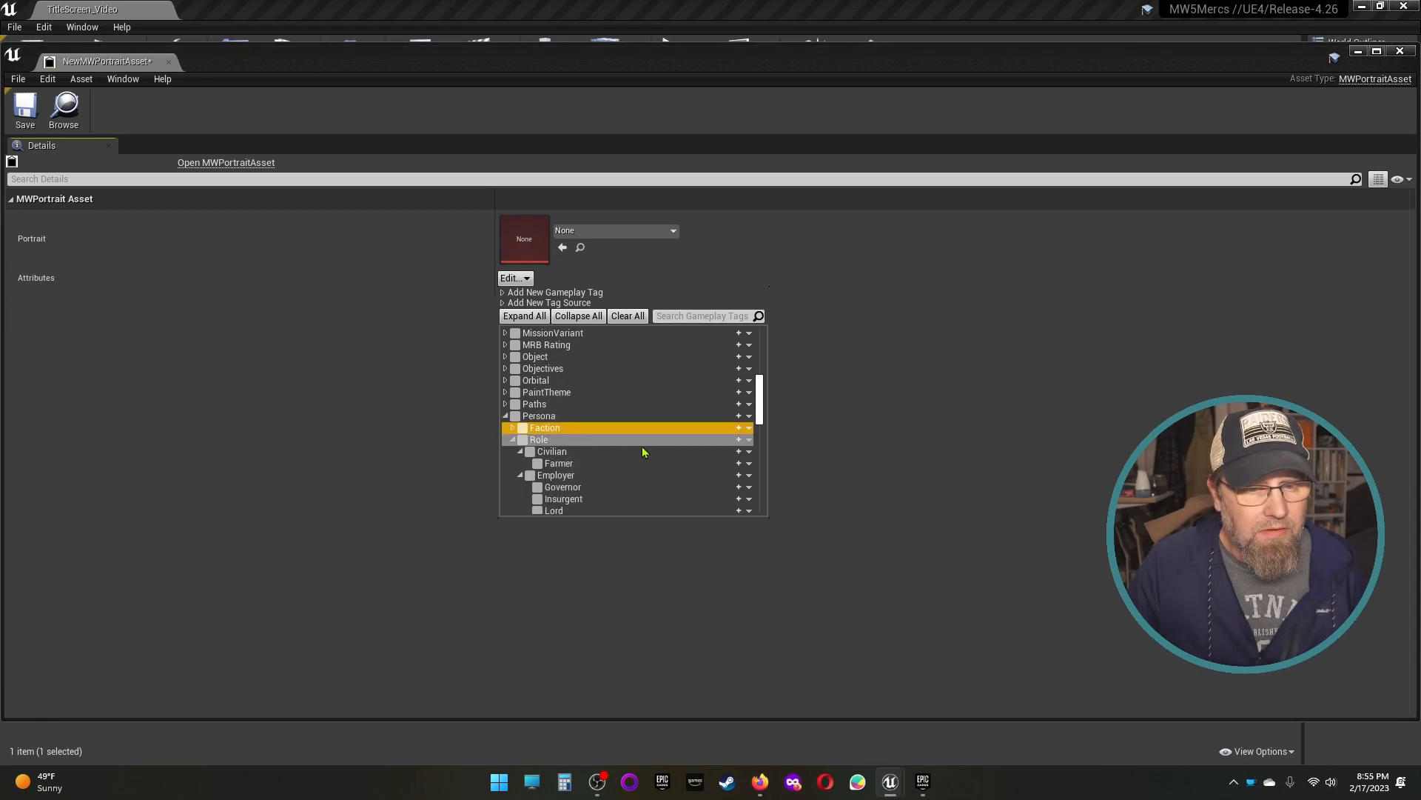
pyautogui.scroll(-2, 642, 450)
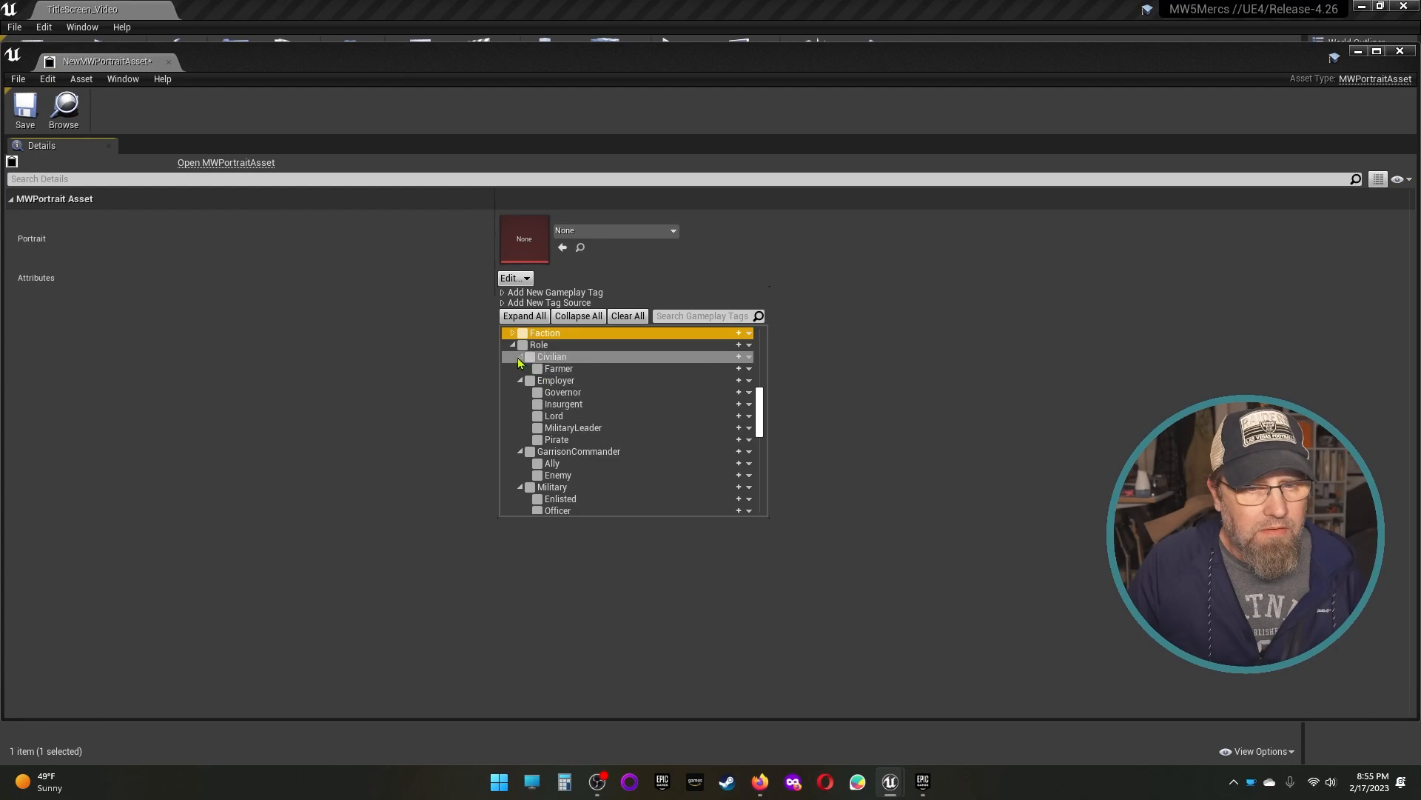
pyautogui.click(520, 357)
pyautogui.click(521, 369)
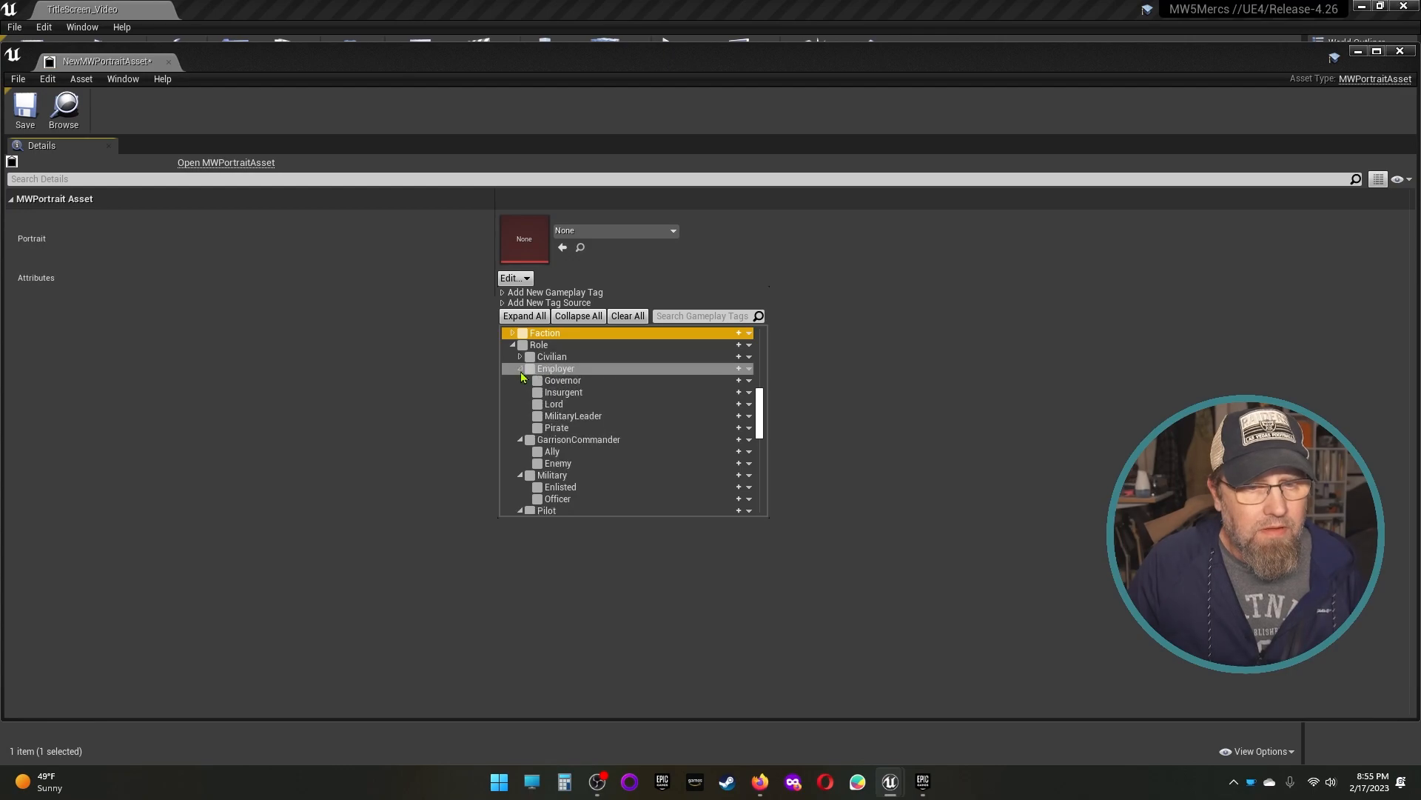
pyautogui.click(521, 380)
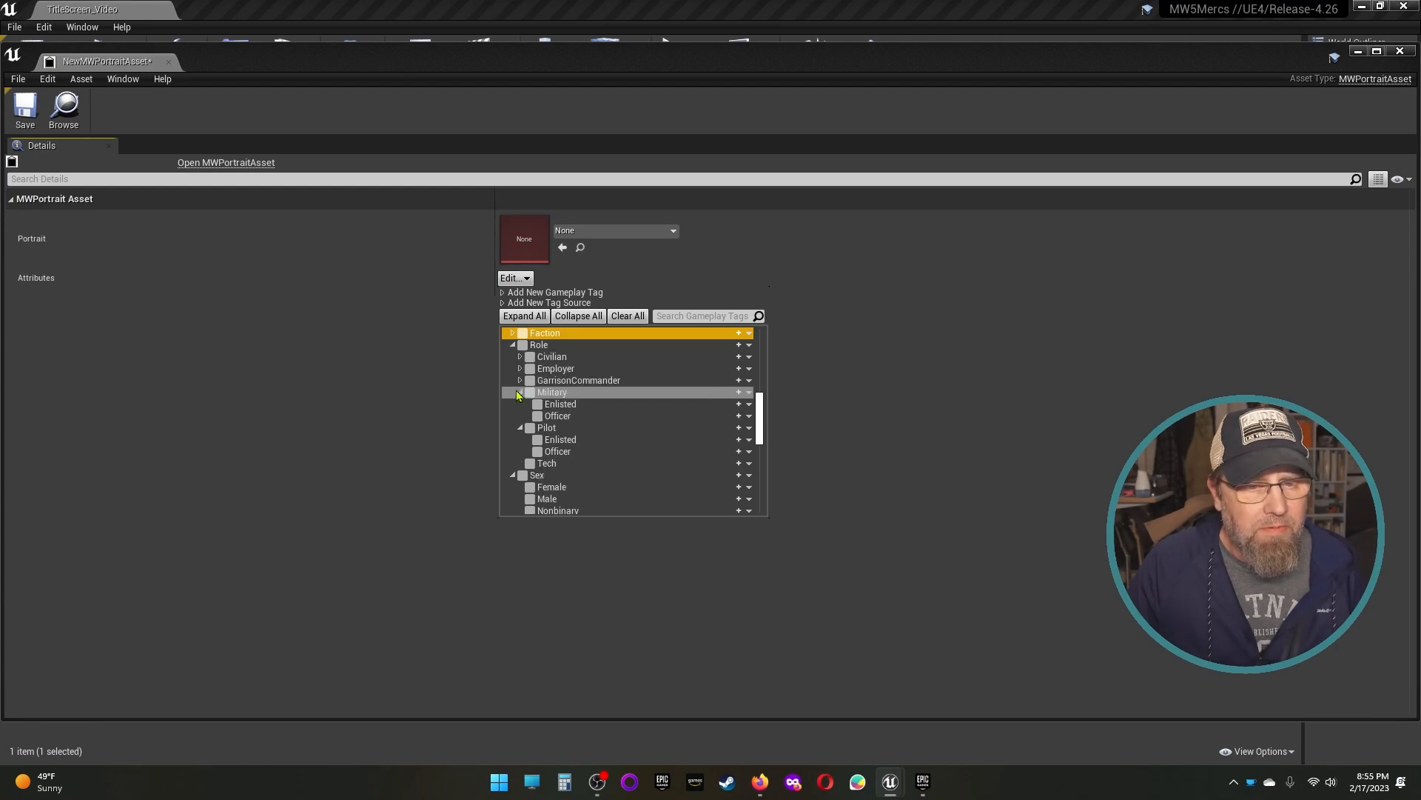
pyautogui.click(519, 393)
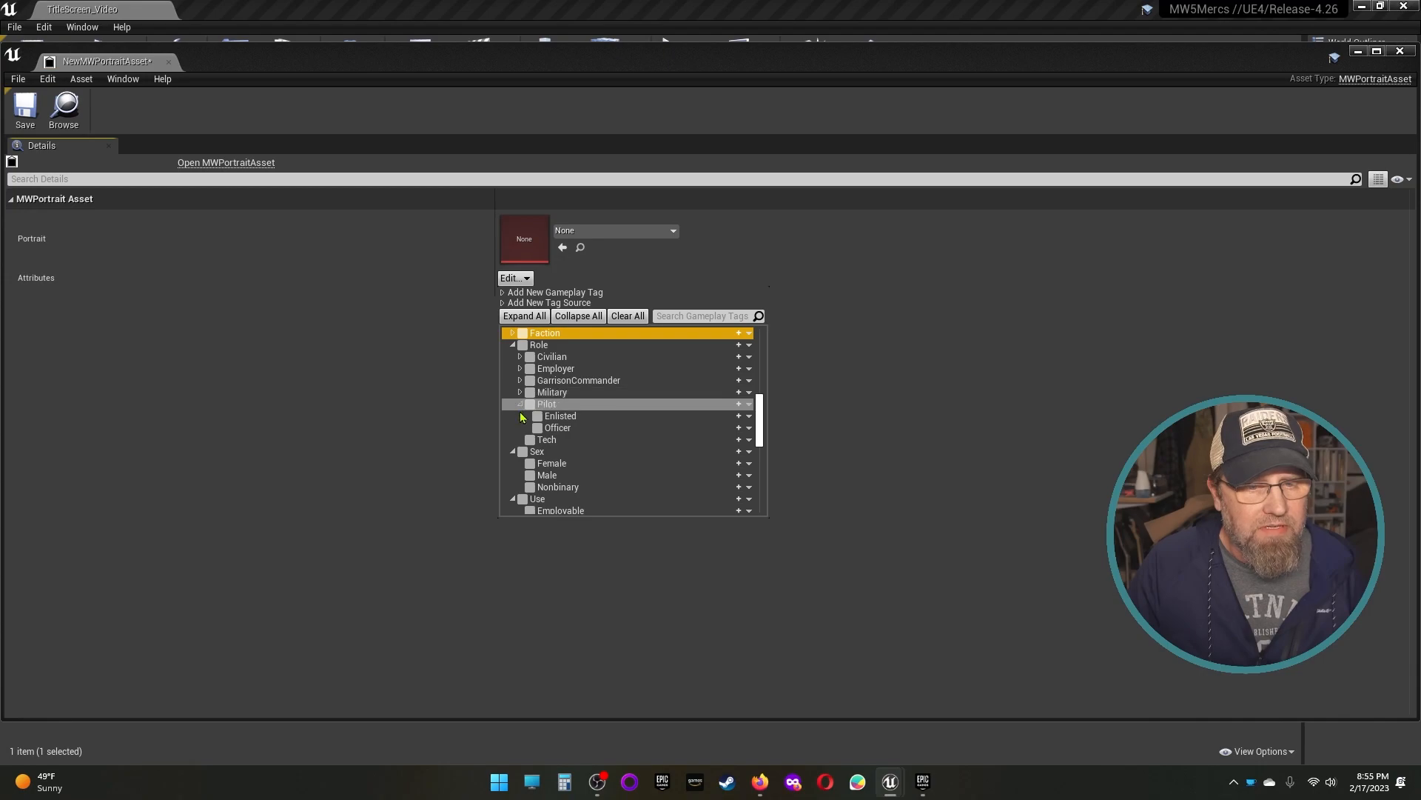
pyautogui.click(513, 452)
pyautogui.click(513, 464)
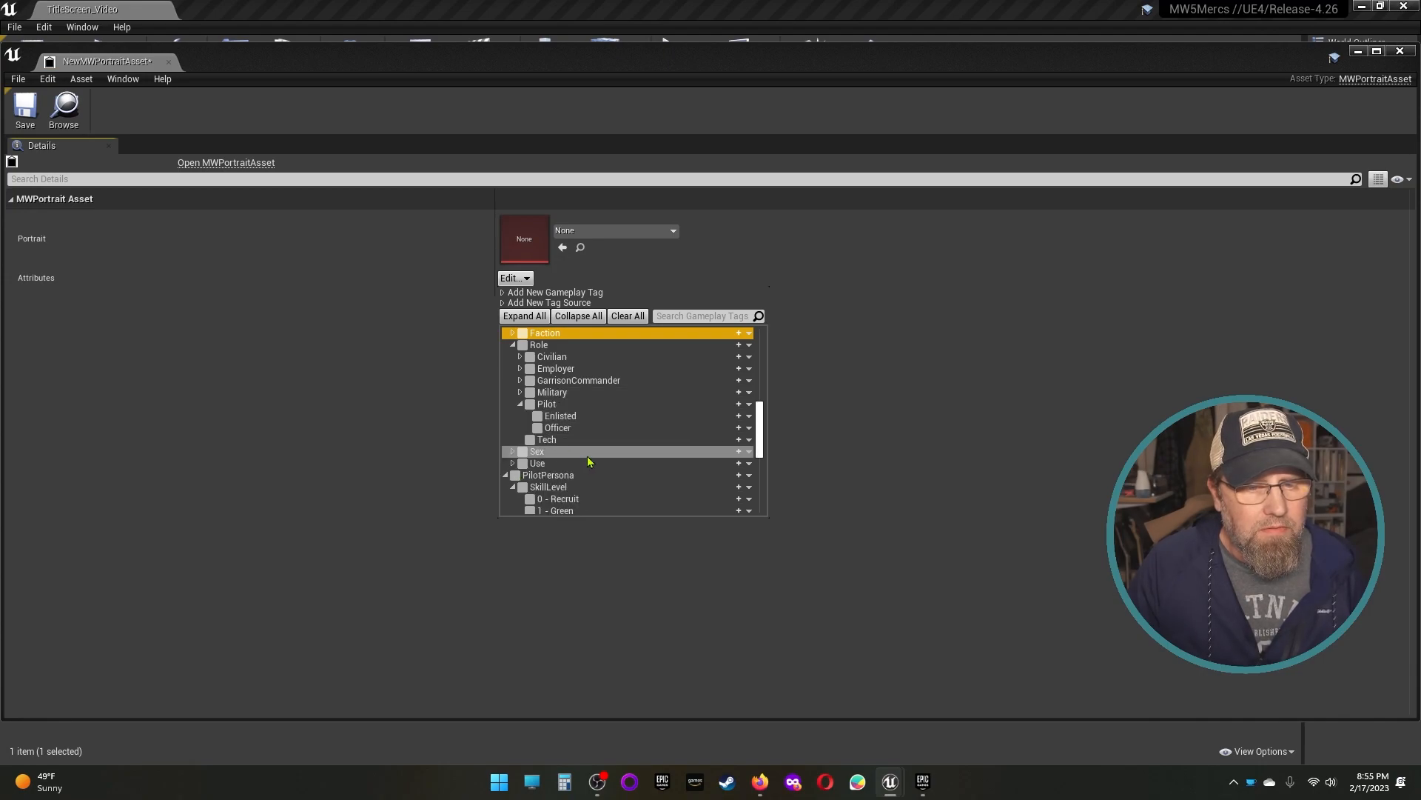
pyautogui.scroll(3, 589, 461)
pyautogui.click(506, 397)
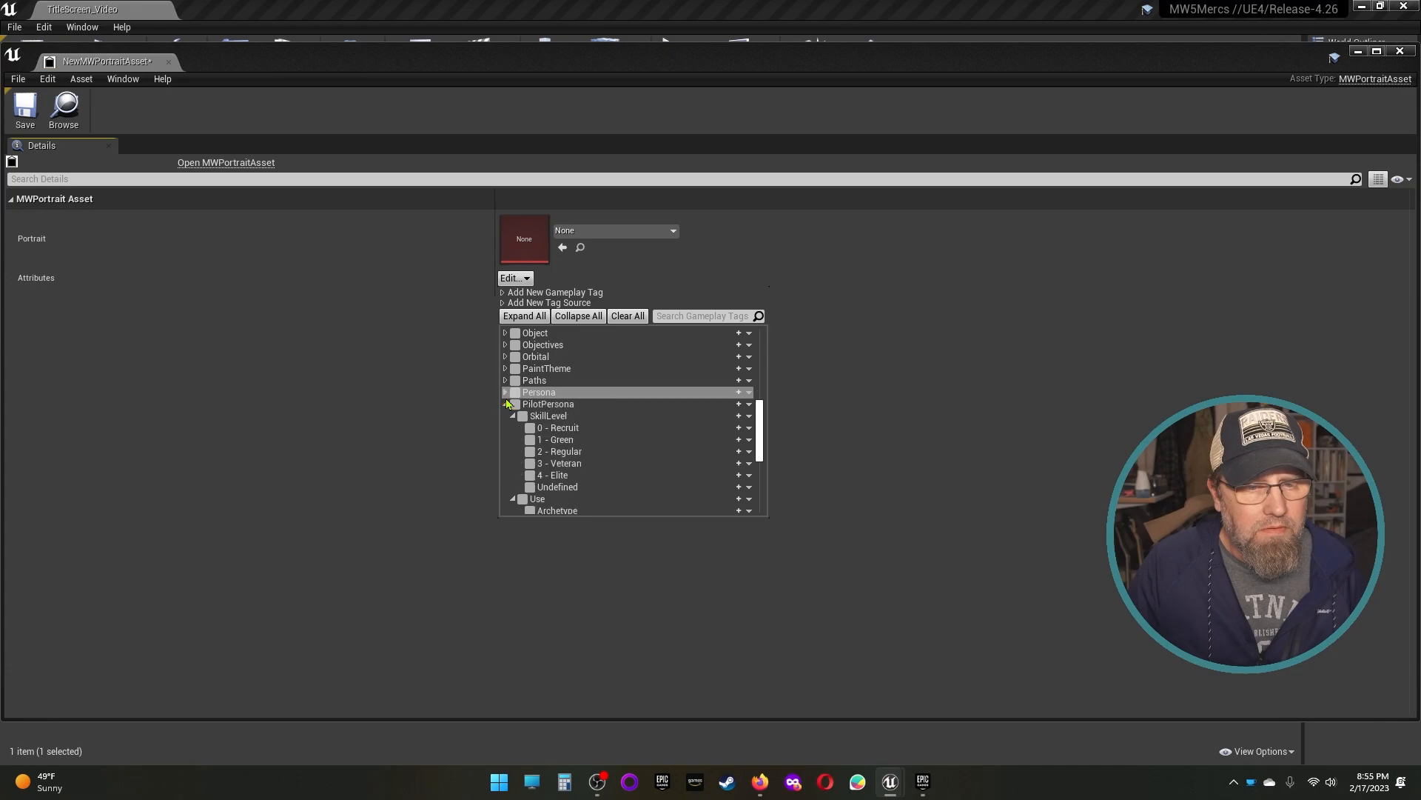
pyautogui.click(507, 405)
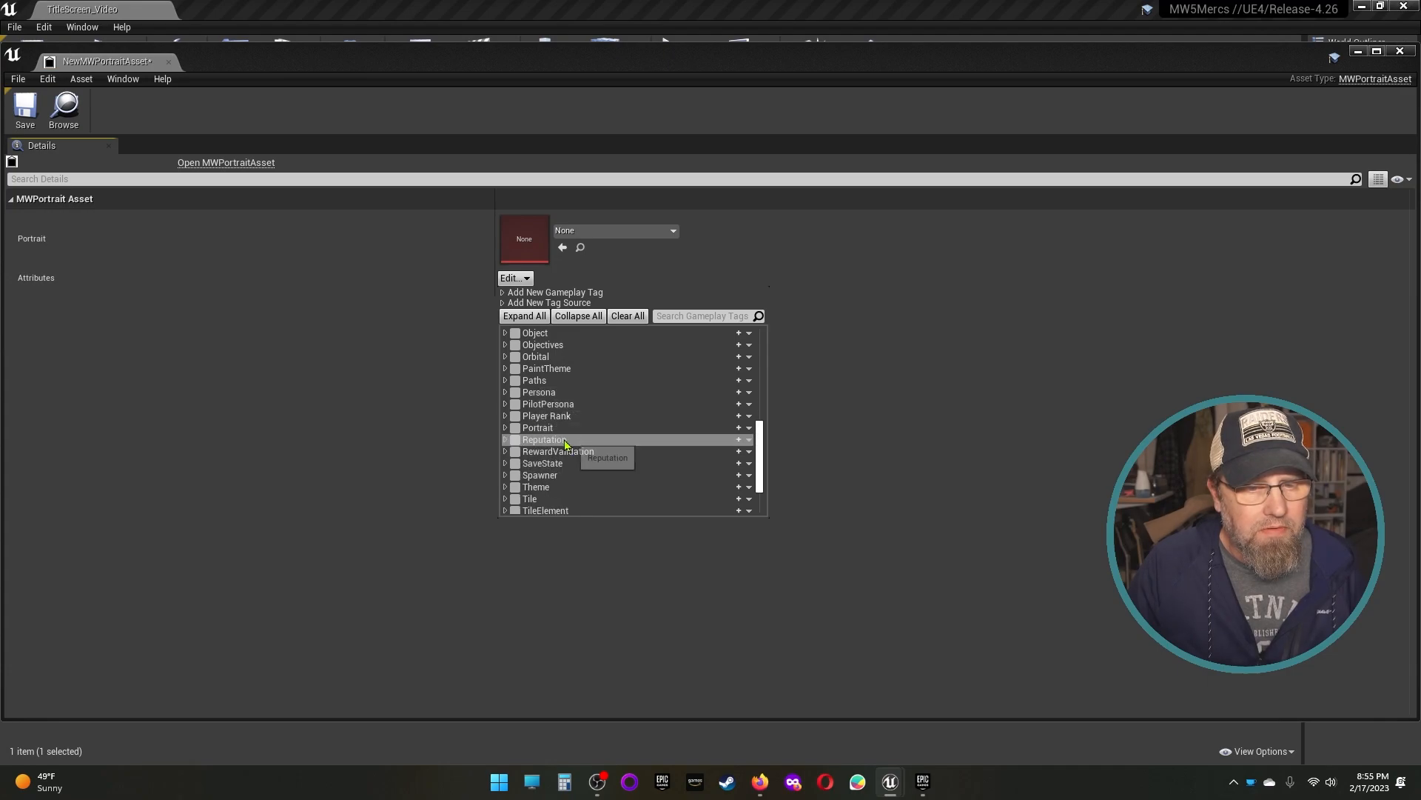
# Step: Assign the Portrait.Use.MercCompanyIcon tag to the portrait asset's Attributes, and save and close the asset
pyautogui.click(506, 428)
pyautogui.click(513, 439)
pyautogui.click(530, 451)
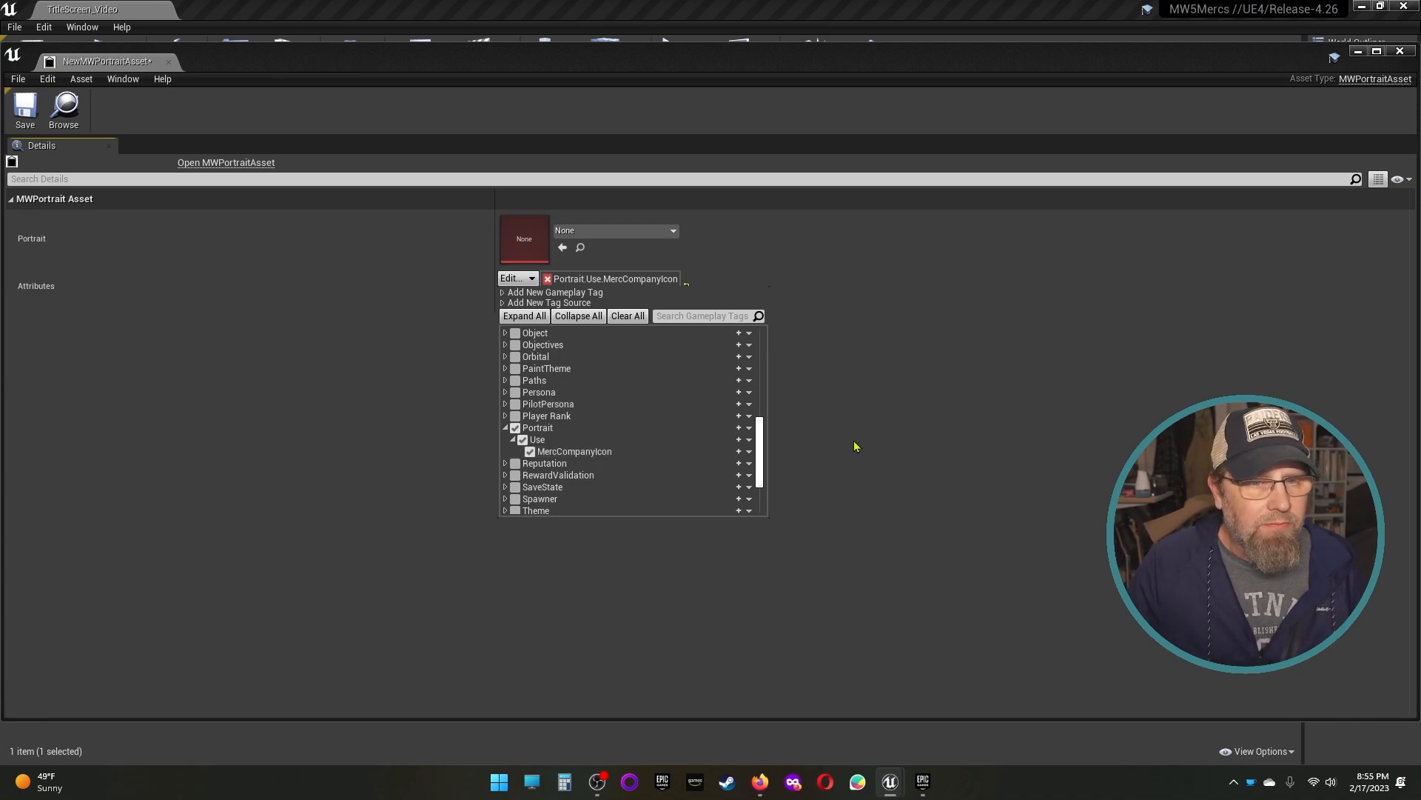
pyautogui.click(930, 478)
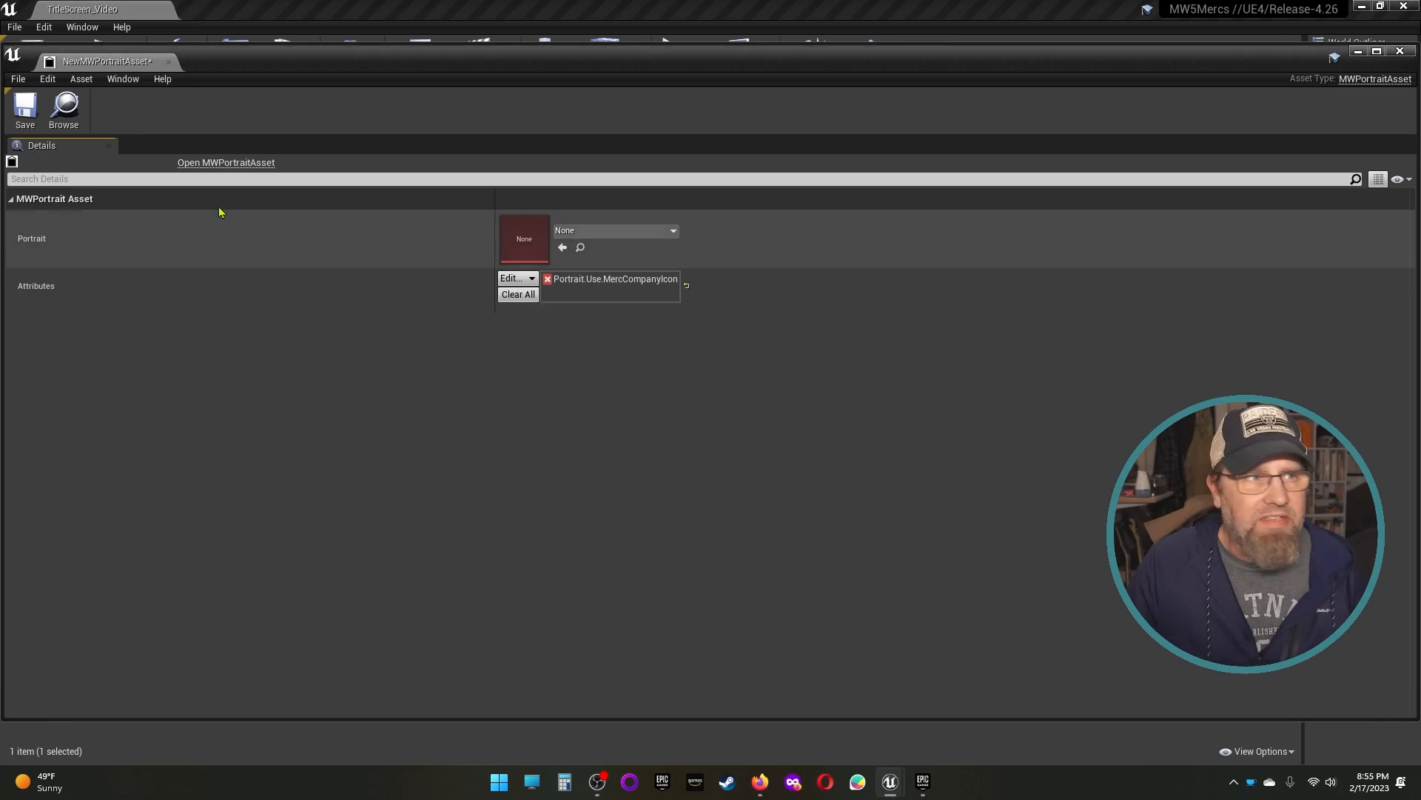
pyautogui.click(26, 110)
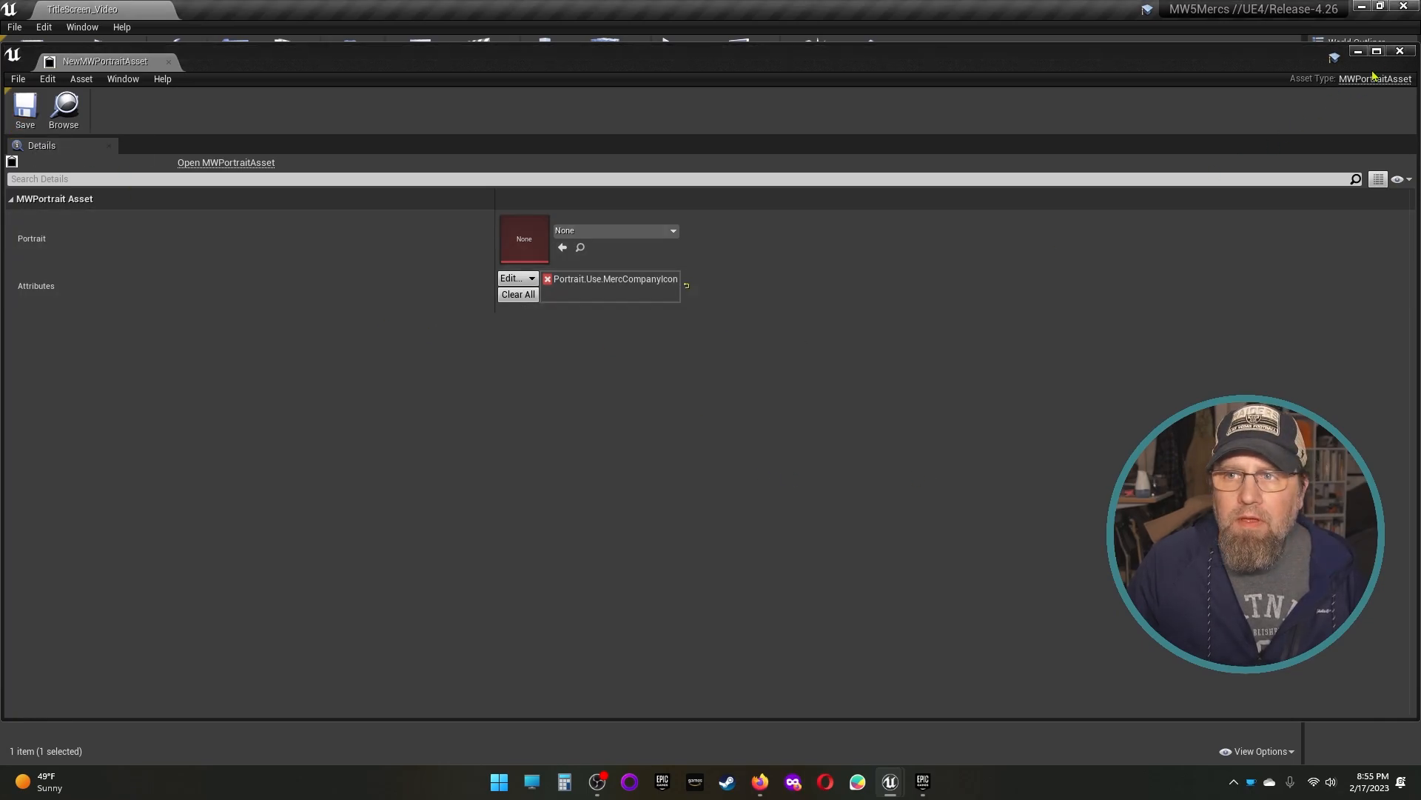
pyautogui.click(1400, 51)
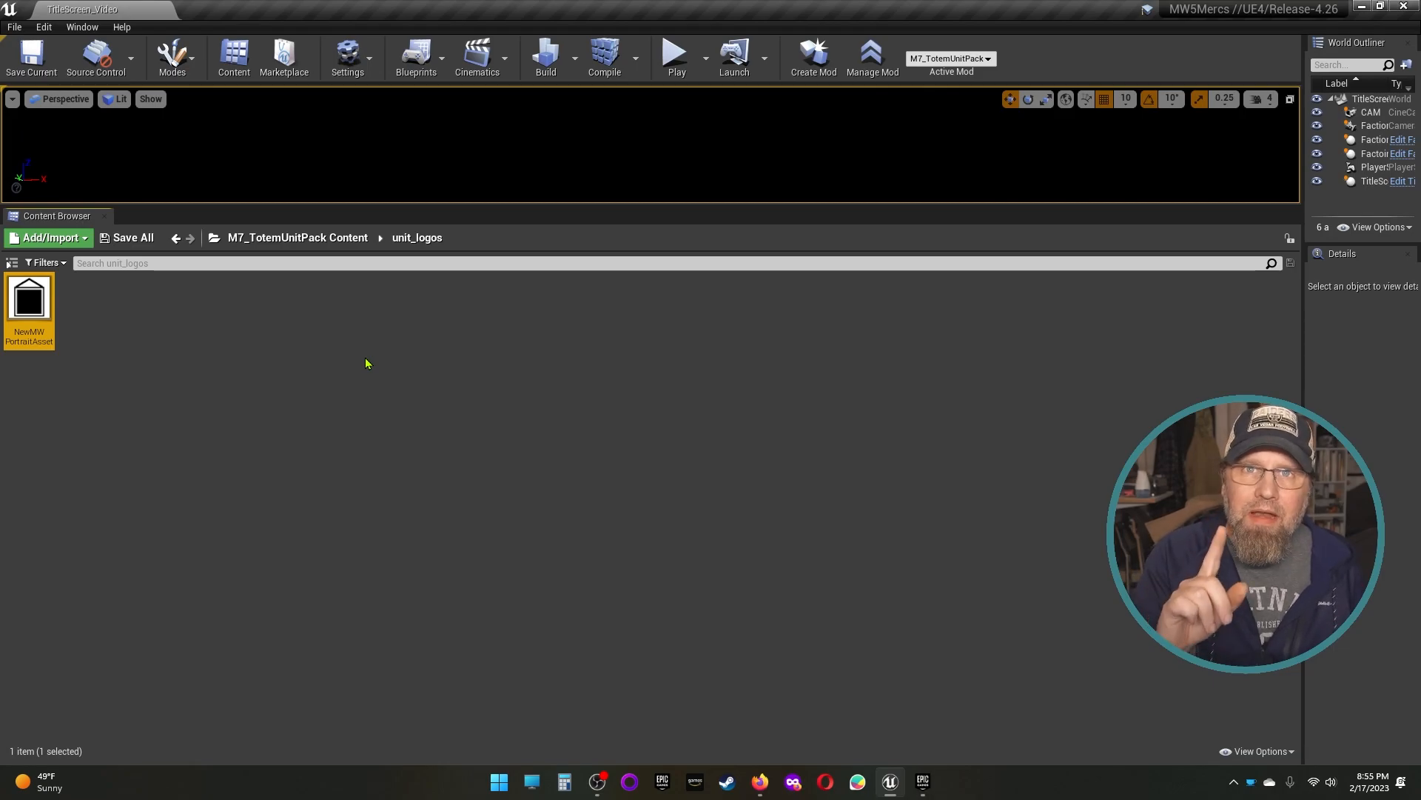
# Step: Duplicate the tagged portrait asset in the unit_logos folder three times, keeping the default names
pyautogui.rightClick(30, 299)
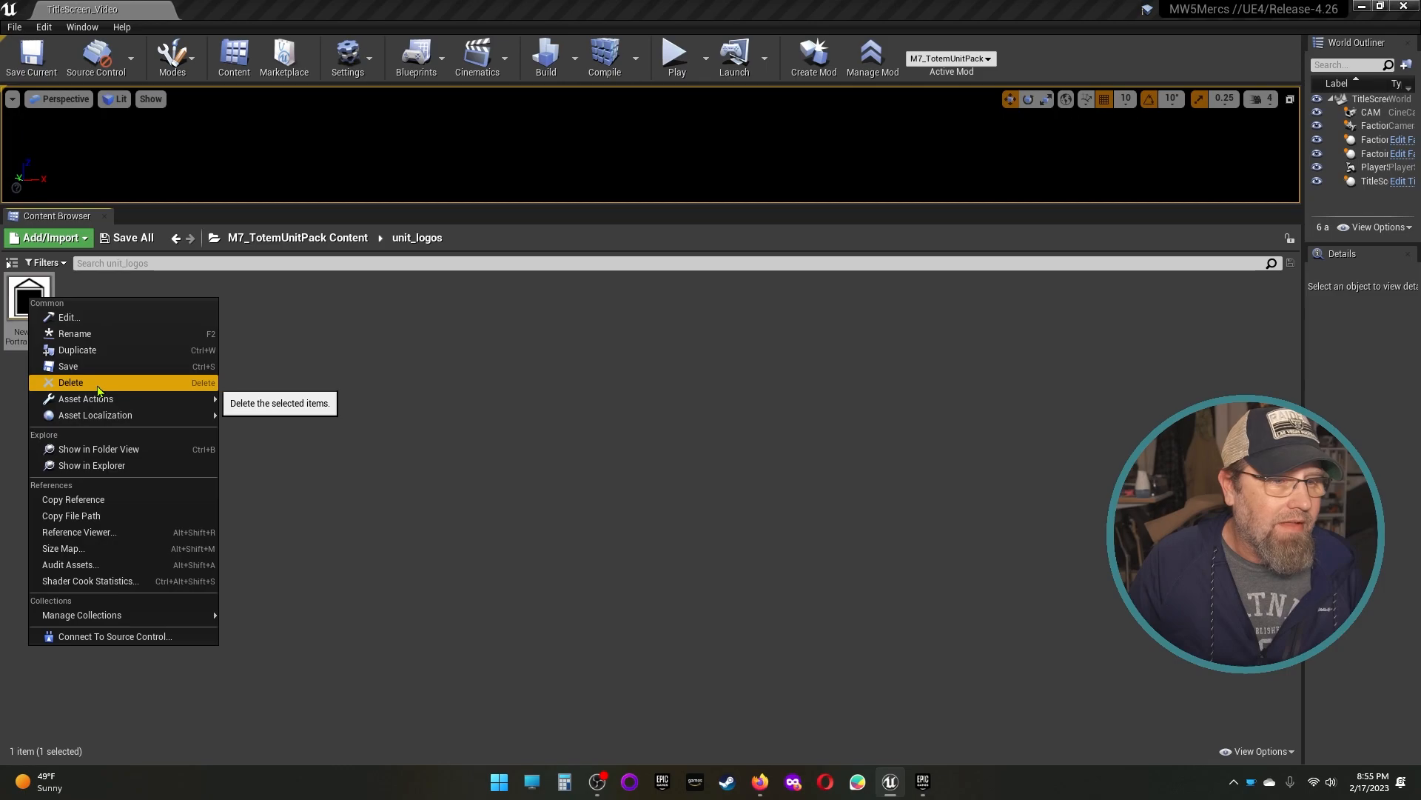
pyautogui.click(95, 349)
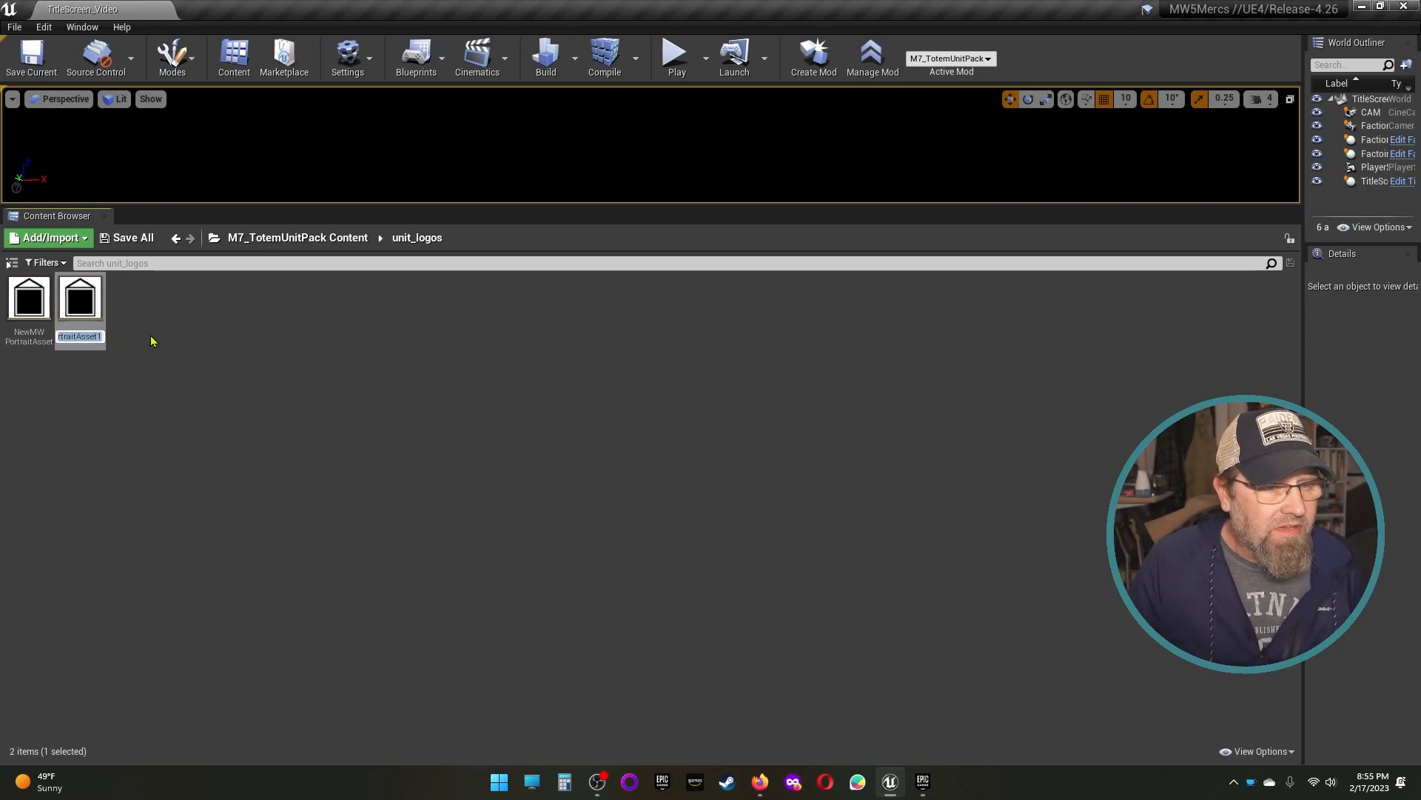
pyautogui.press('Return')
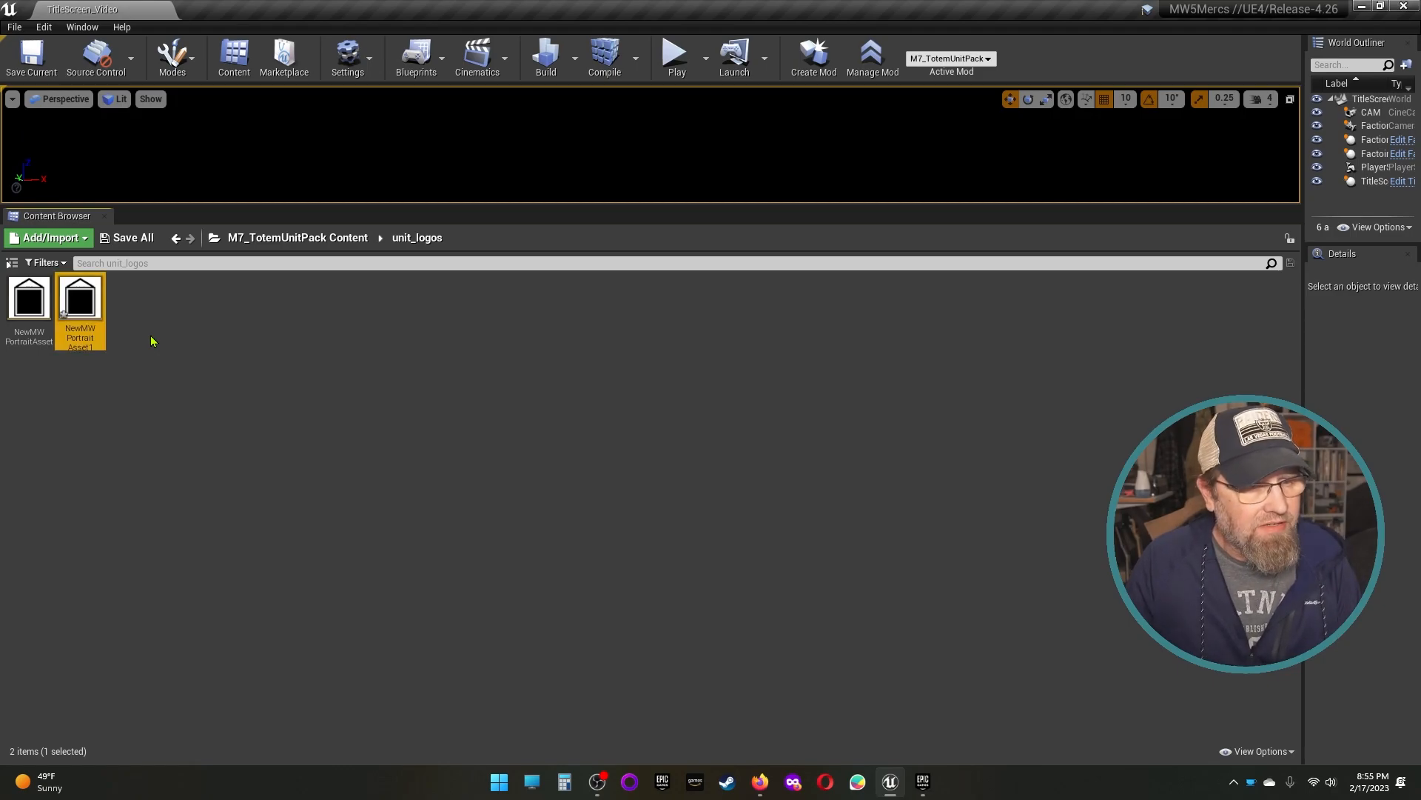
pyautogui.rightClick(83, 311)
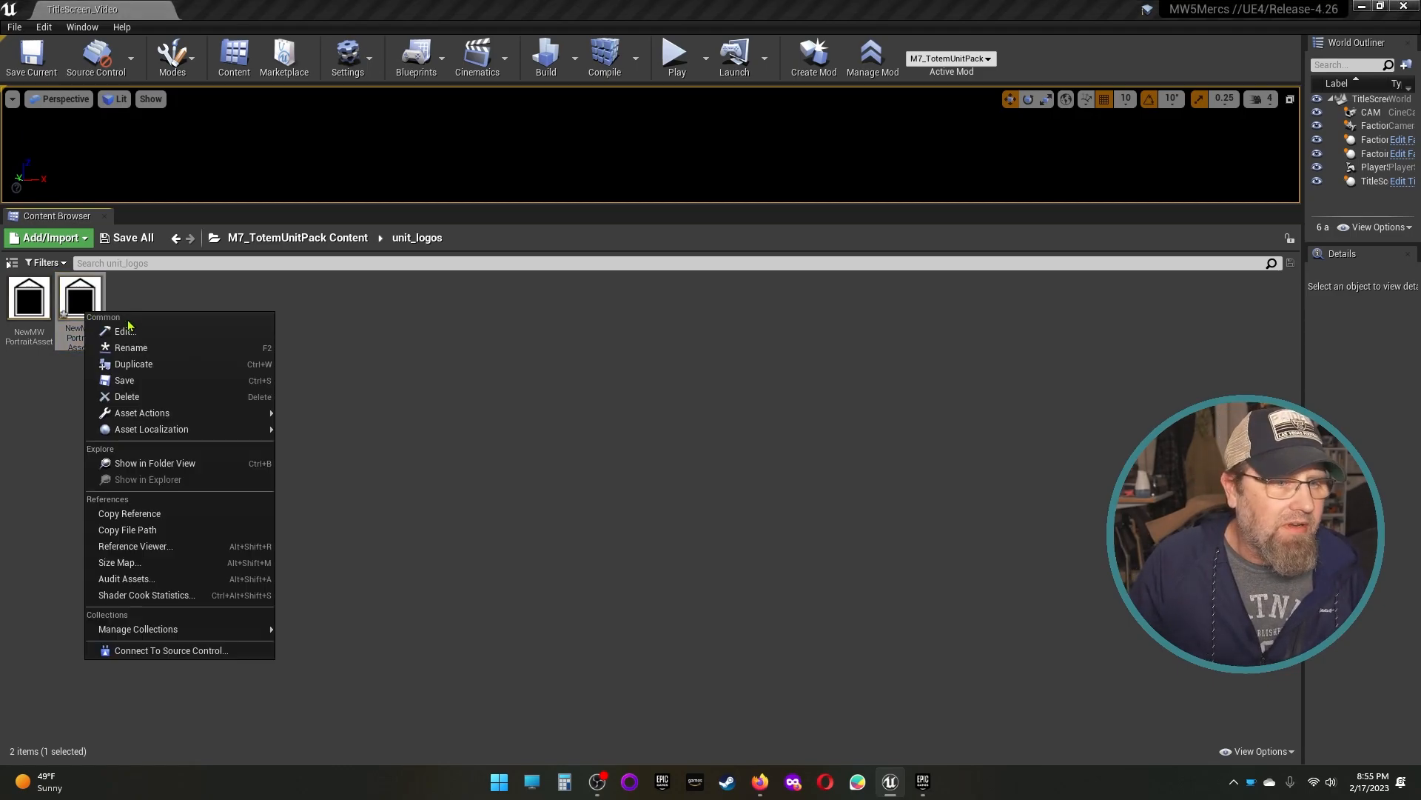
pyautogui.click(134, 364)
pyautogui.press('Return')
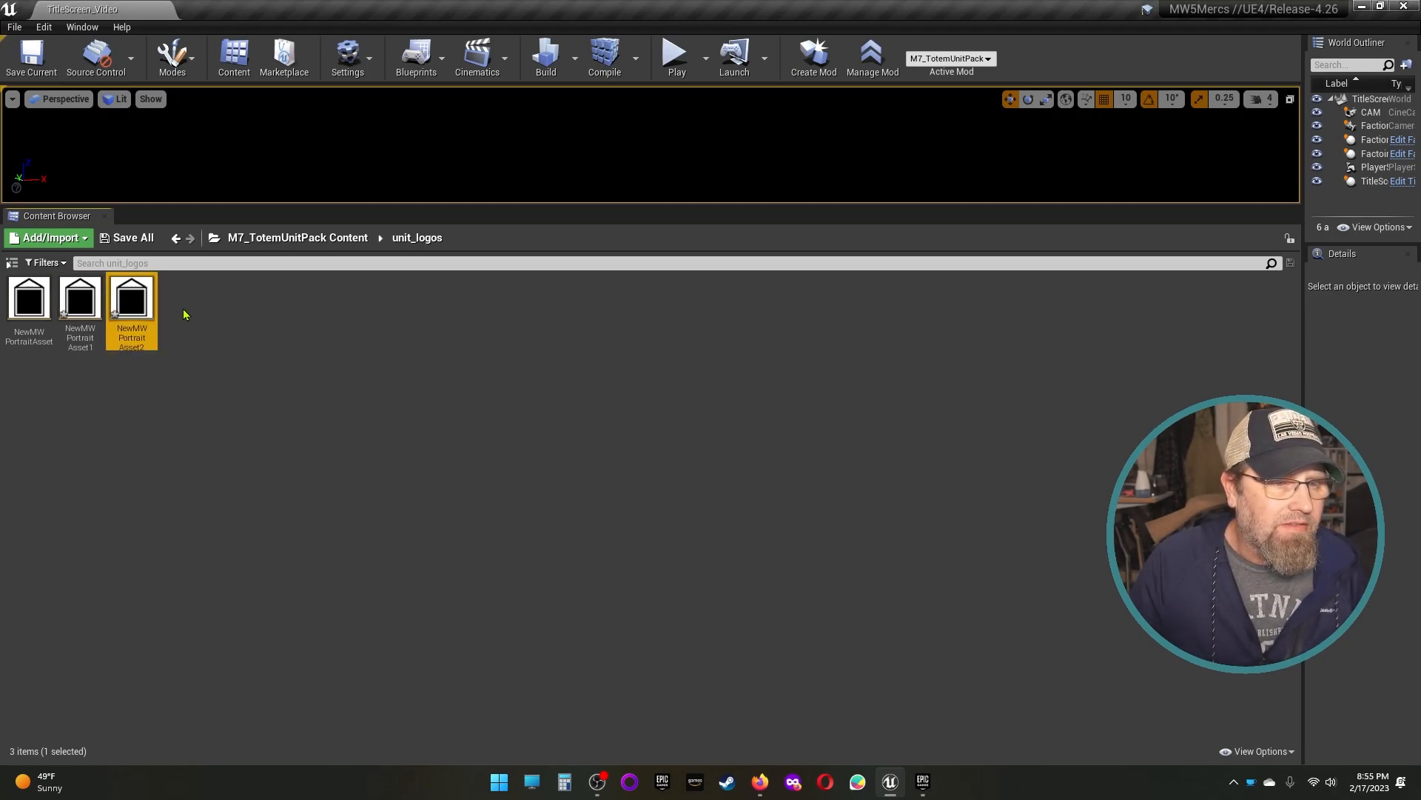
pyautogui.rightClick(142, 300)
pyautogui.click(197, 350)
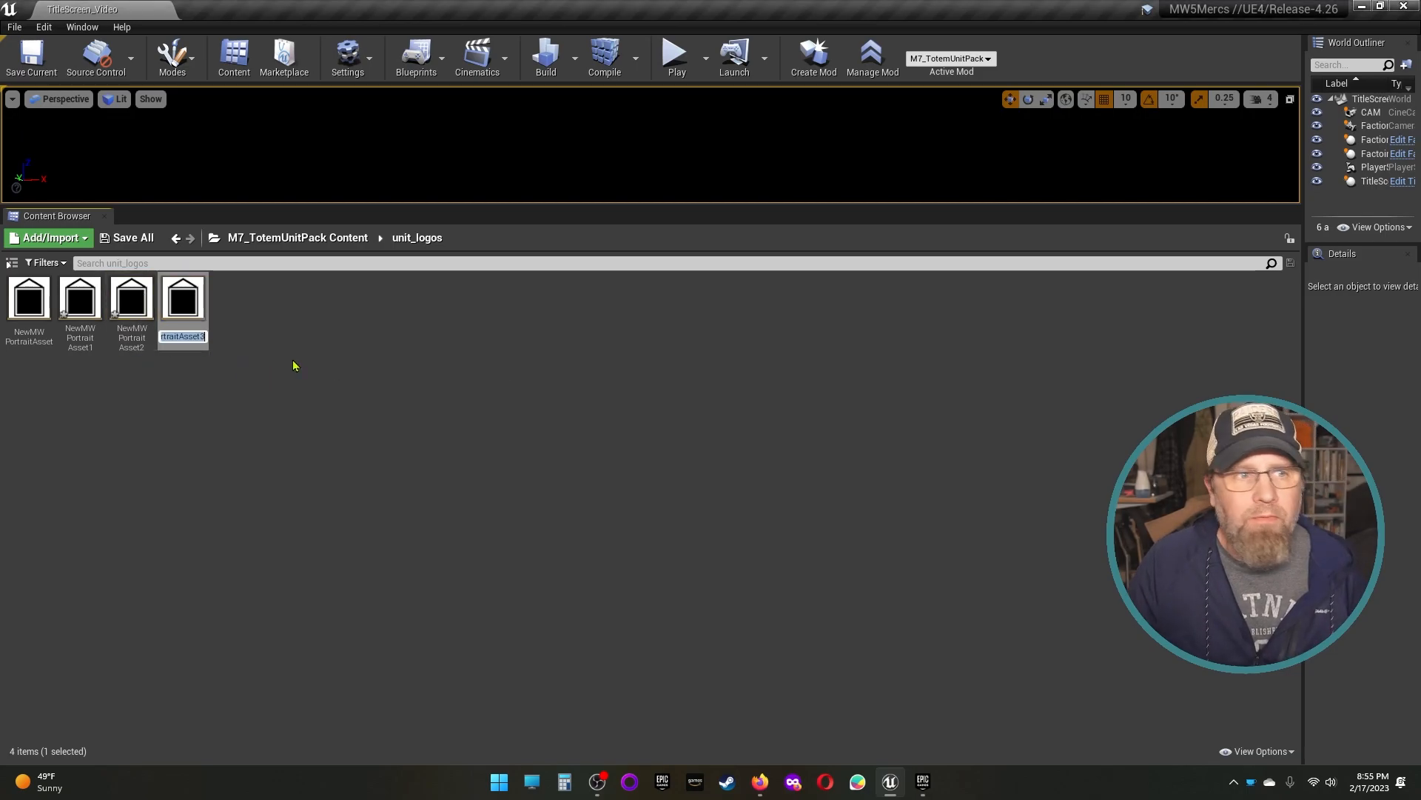
pyautogui.press('Return')
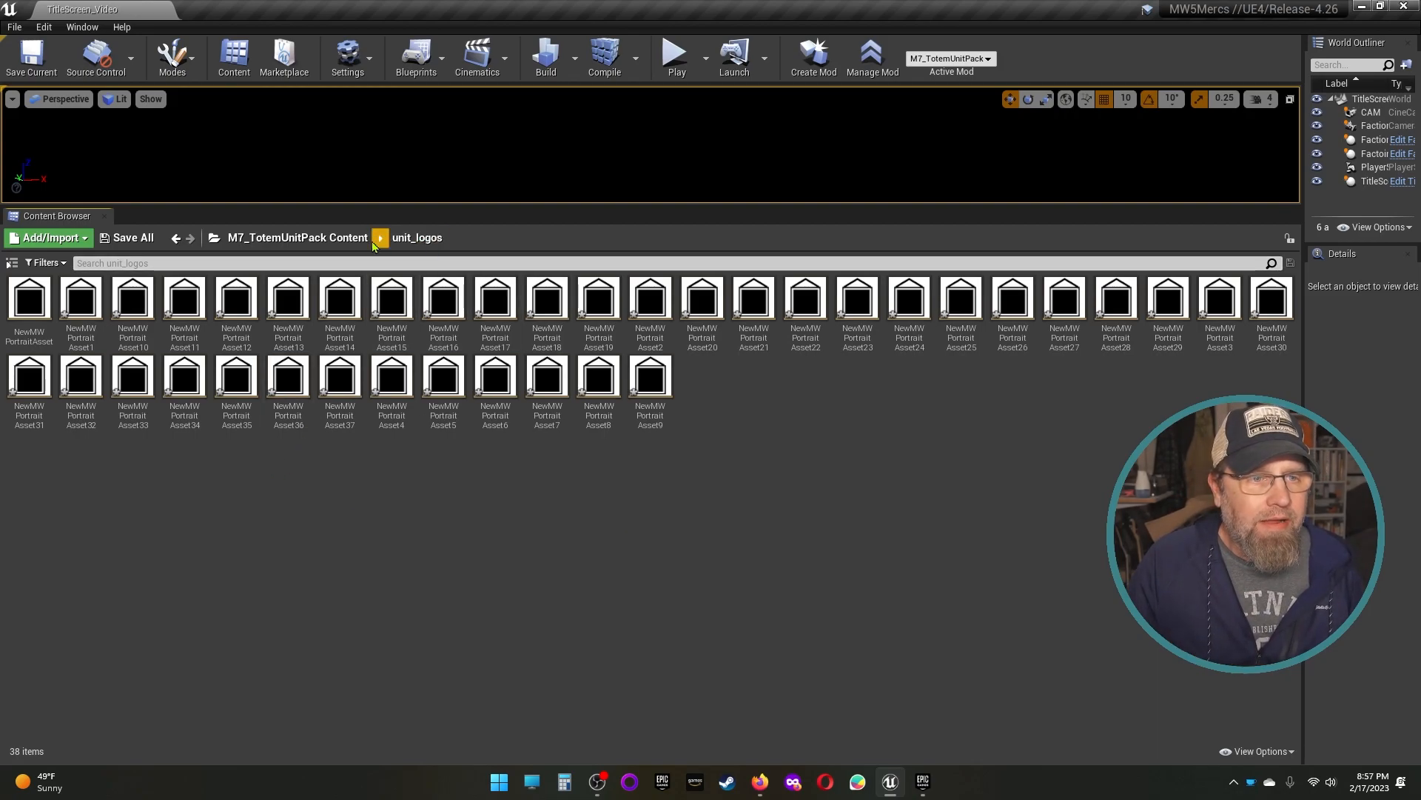
# Step: Show the mod's textures folder, and dock a second content browser directly below the first one
pyautogui.click(326, 239)
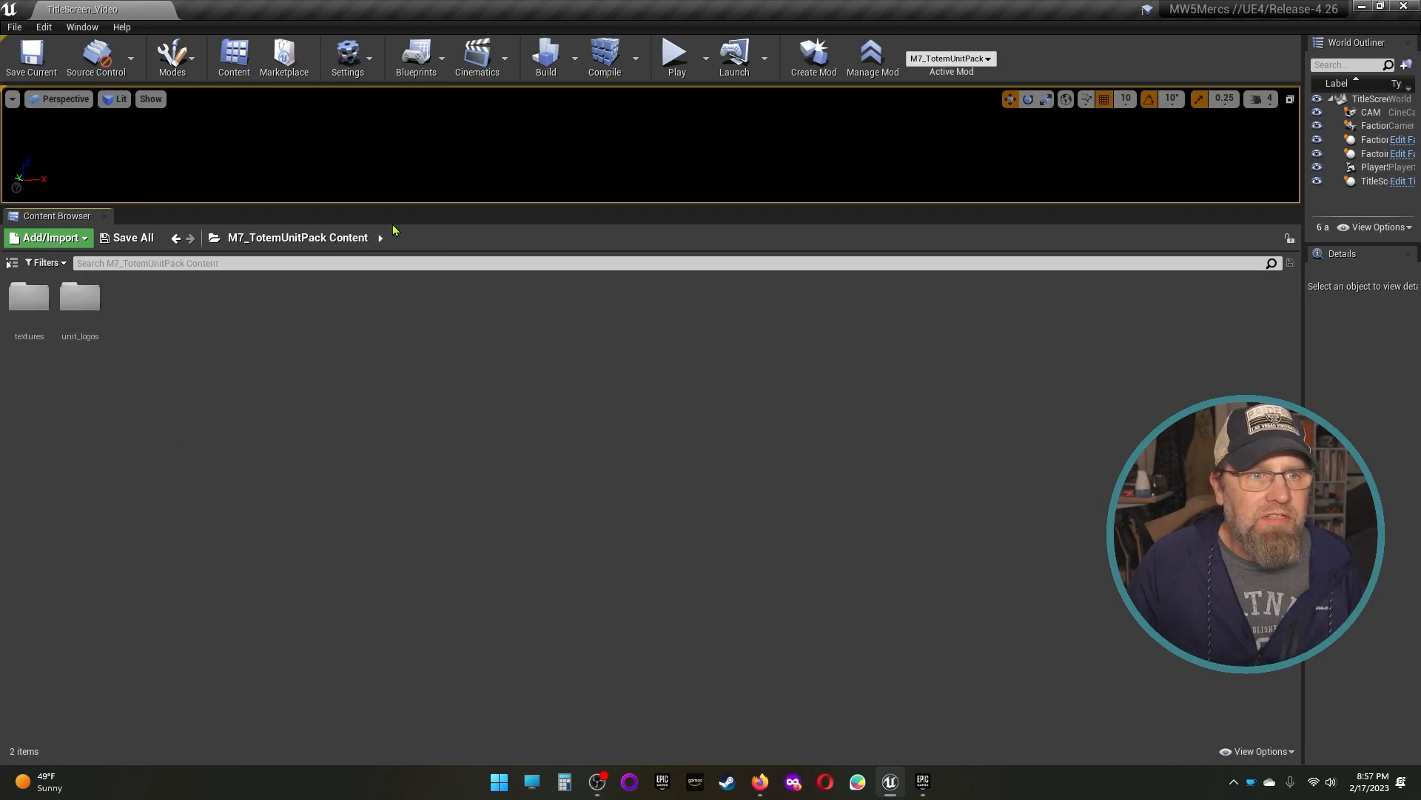
pyautogui.doubleClick(30, 305)
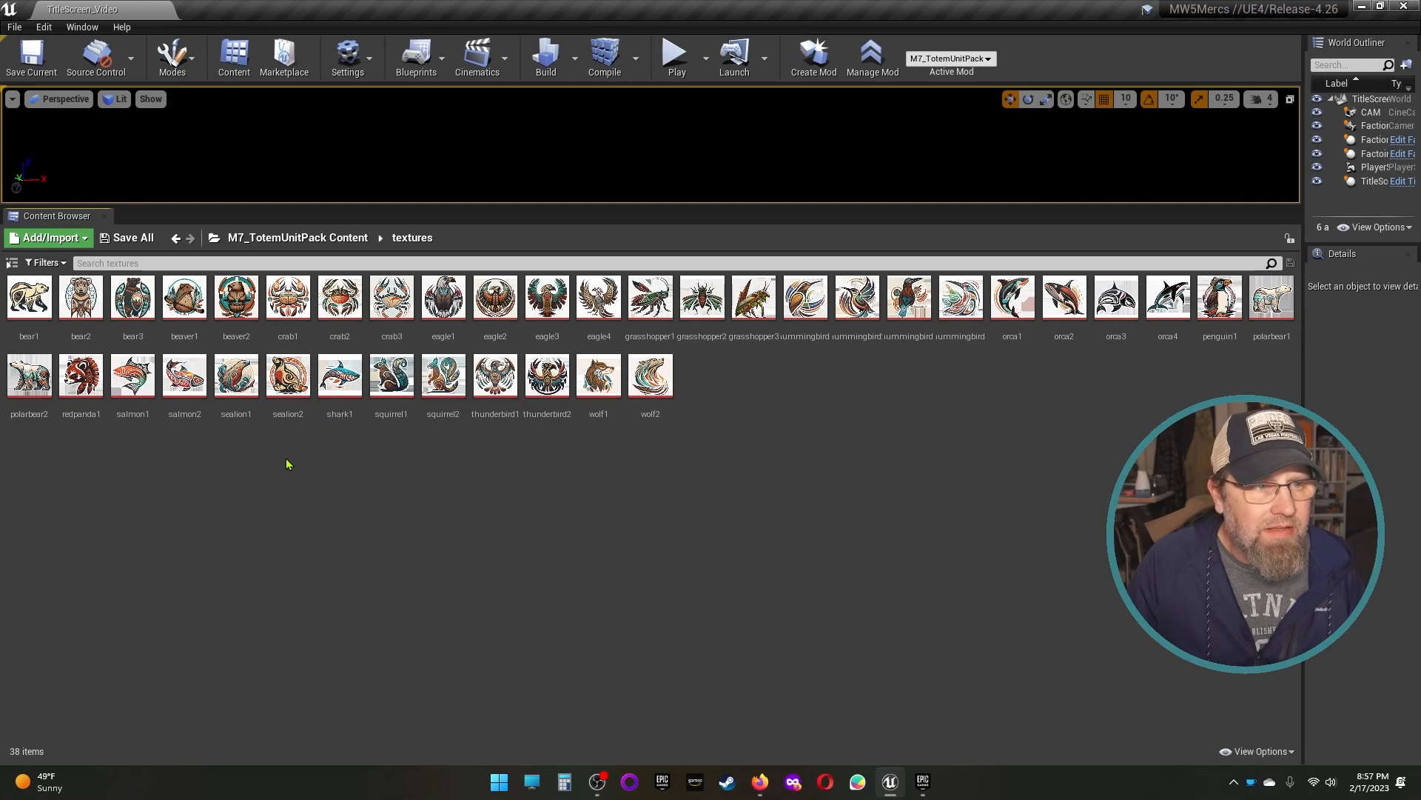
pyautogui.click(82, 27)
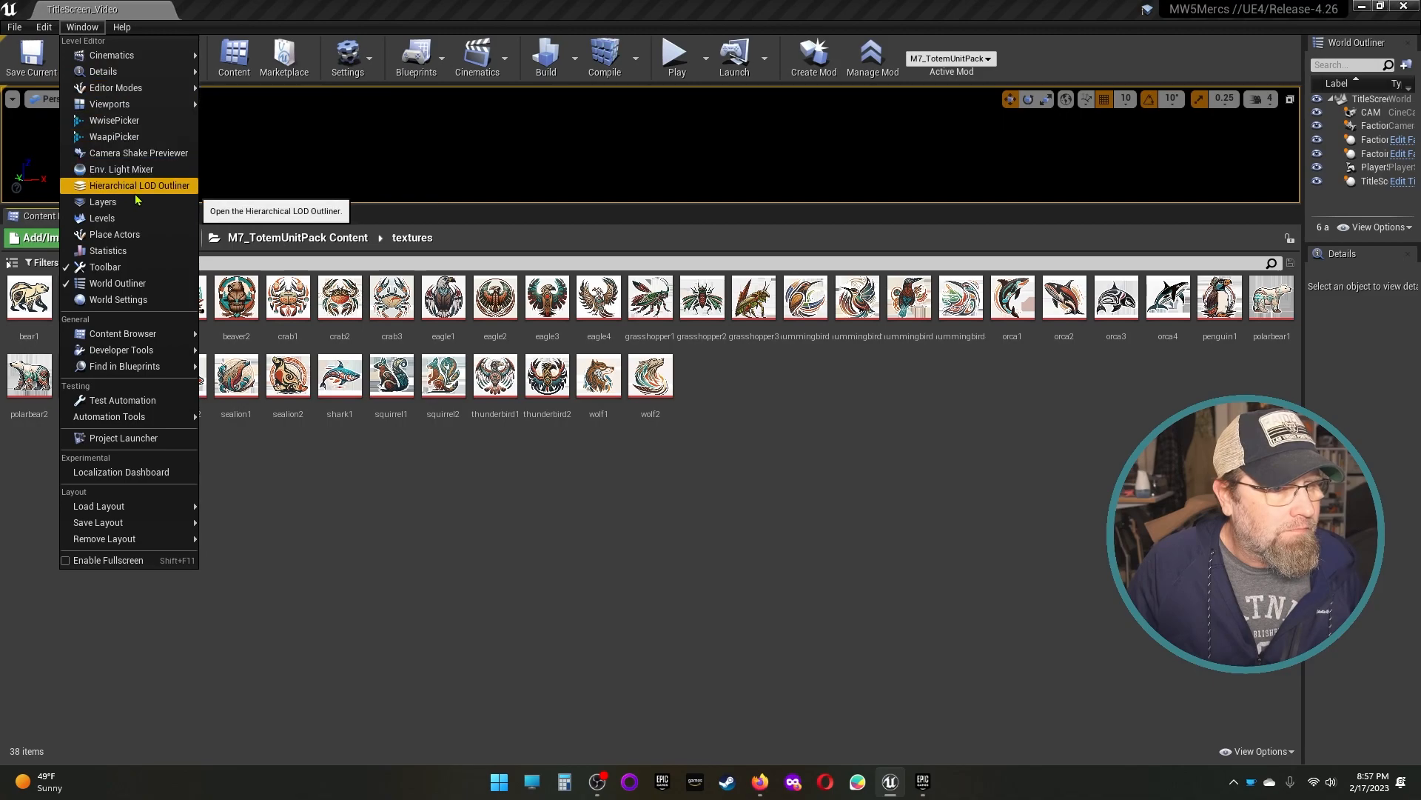
pyautogui.moveTo(194, 337)
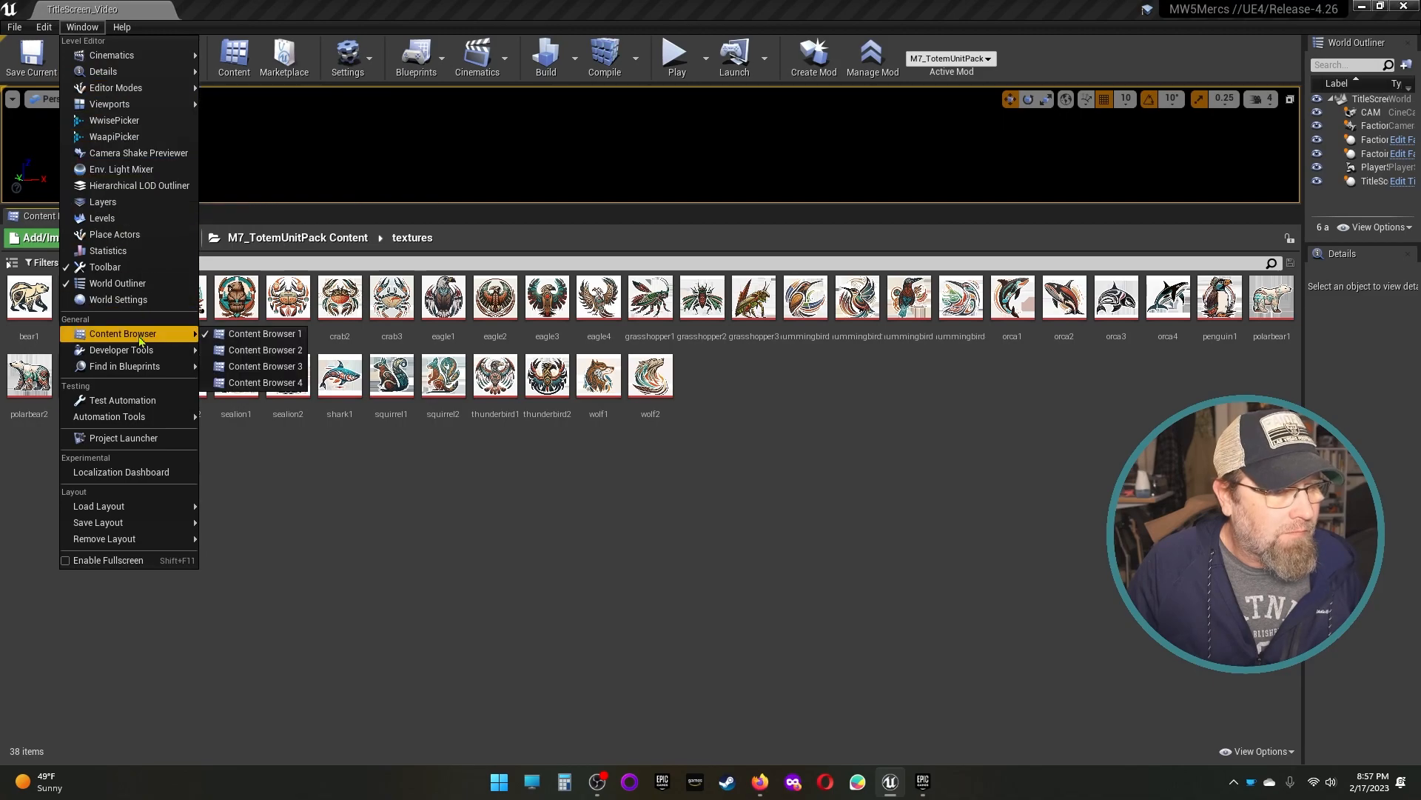
pyautogui.click(229, 350)
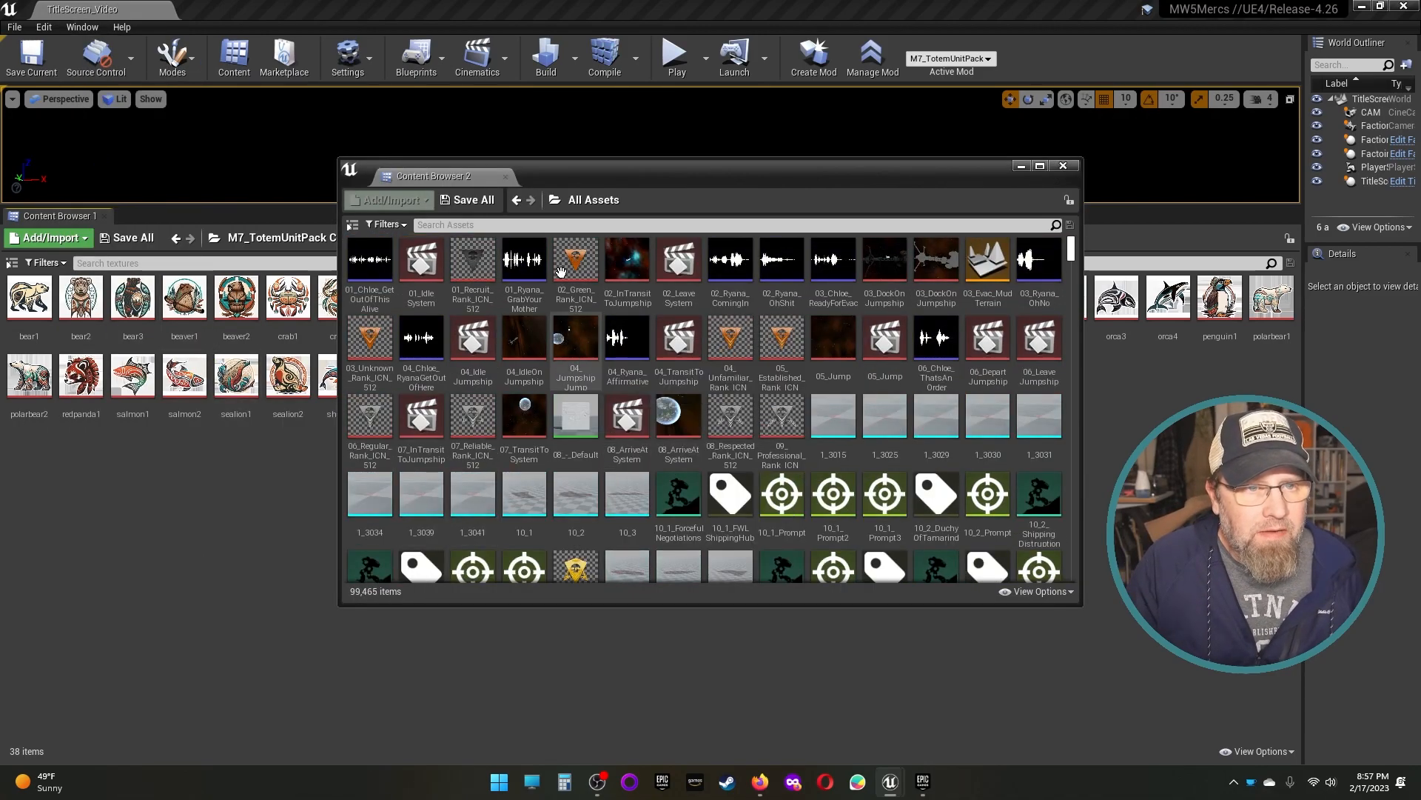
pyautogui.moveTo(661, 185); pyautogui.dragTo(935, 265)
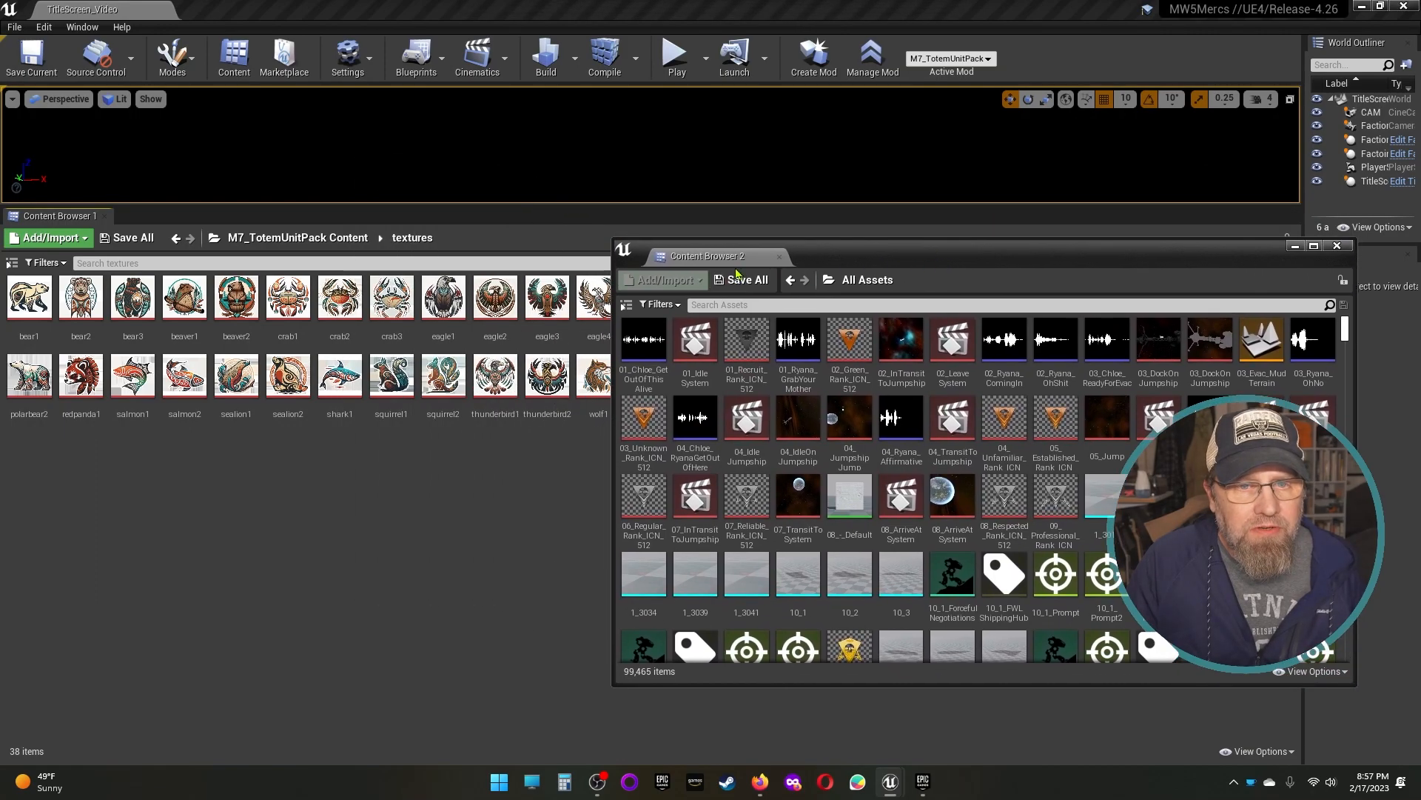
pyautogui.moveTo(728, 264); pyautogui.dragTo(530, 420)
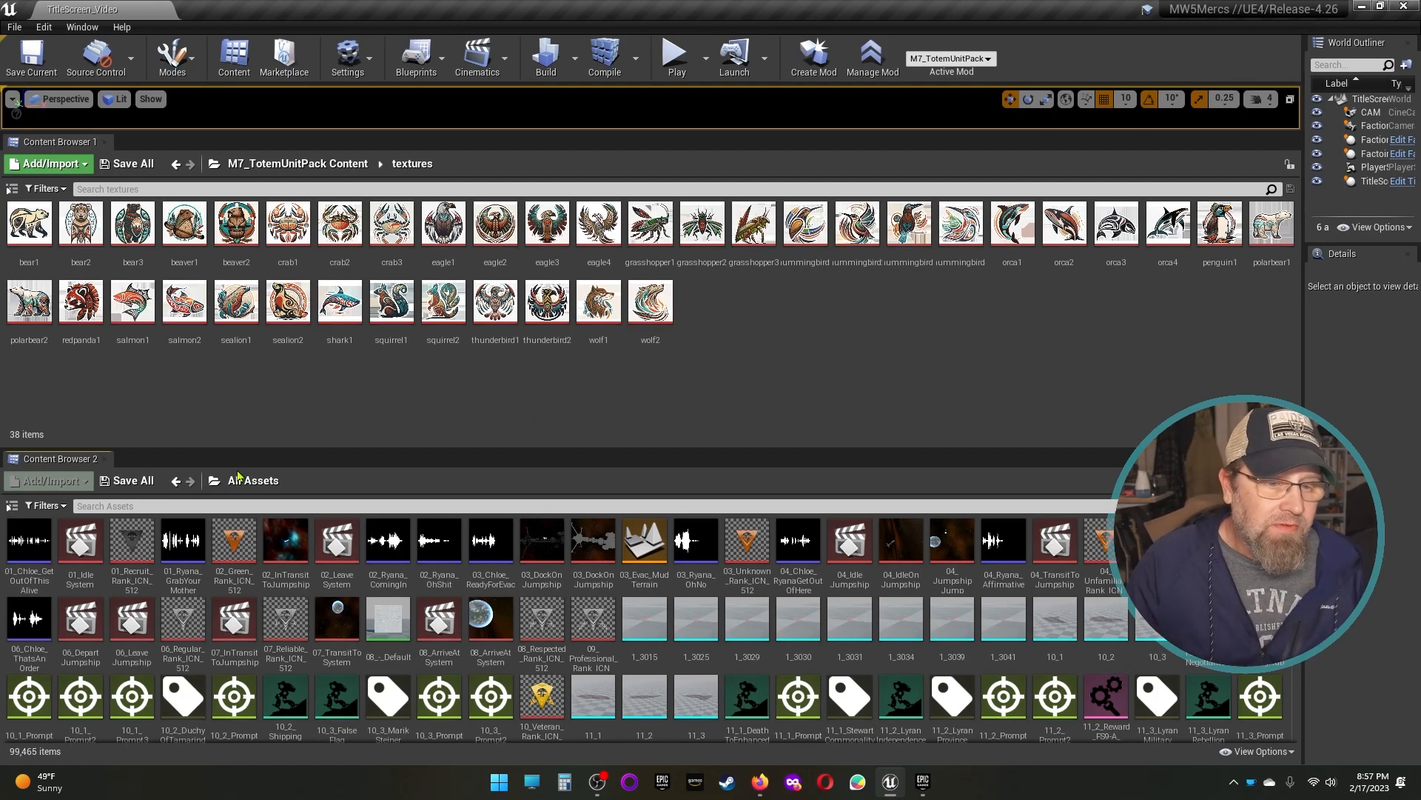
# Step: Show the M7_TotemUnitPack unit_logos folder in Content Browser 2
pyautogui.click(214, 481)
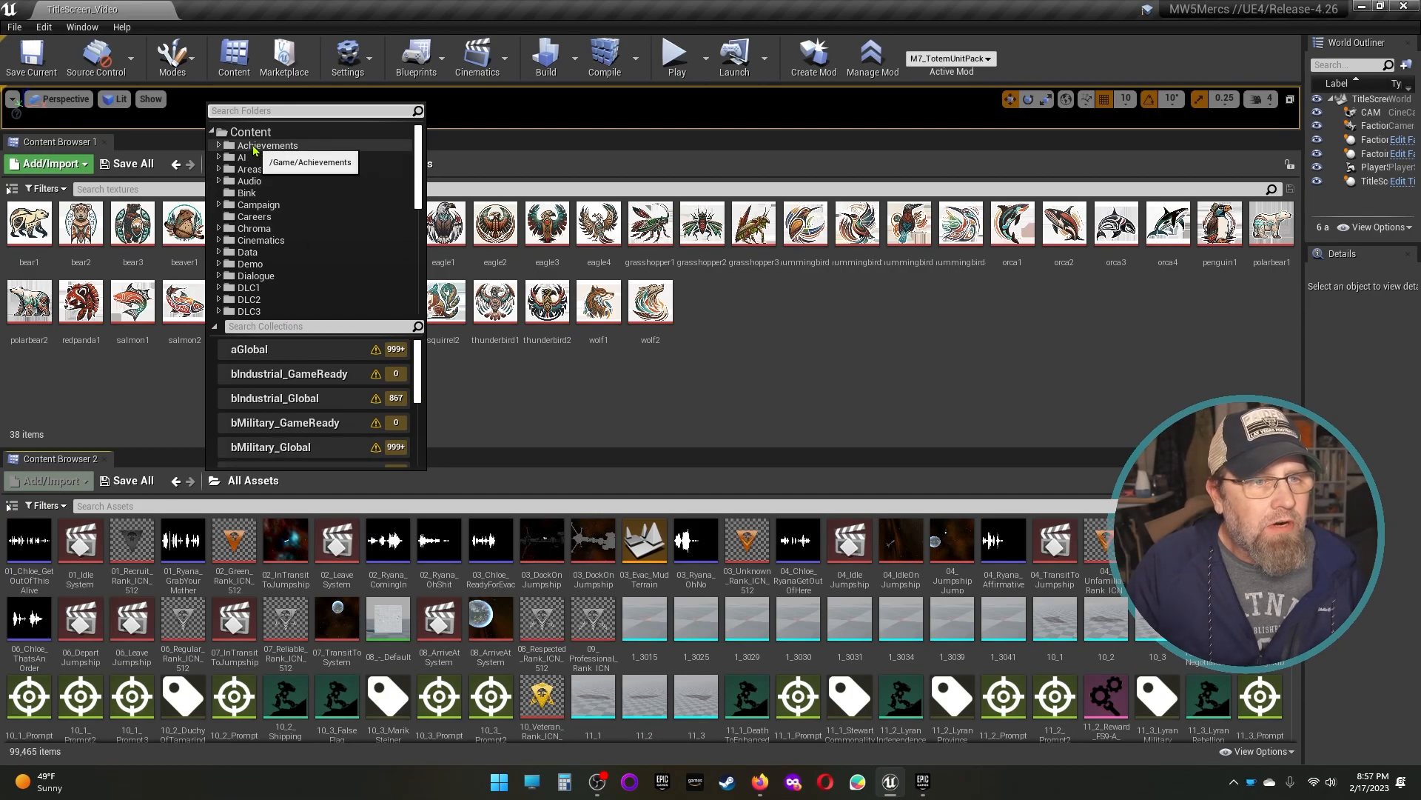
pyautogui.click(212, 132)
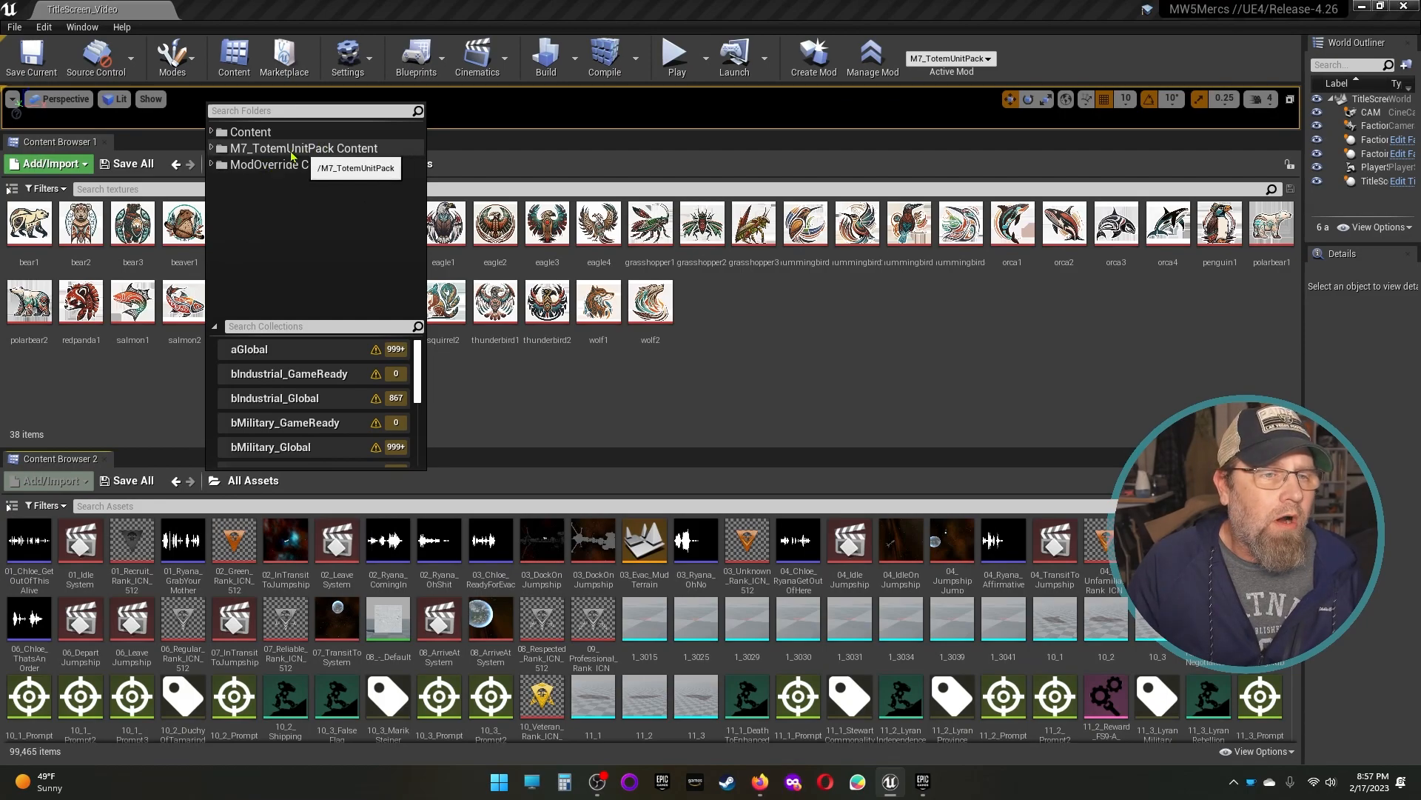
pyautogui.click(223, 151)
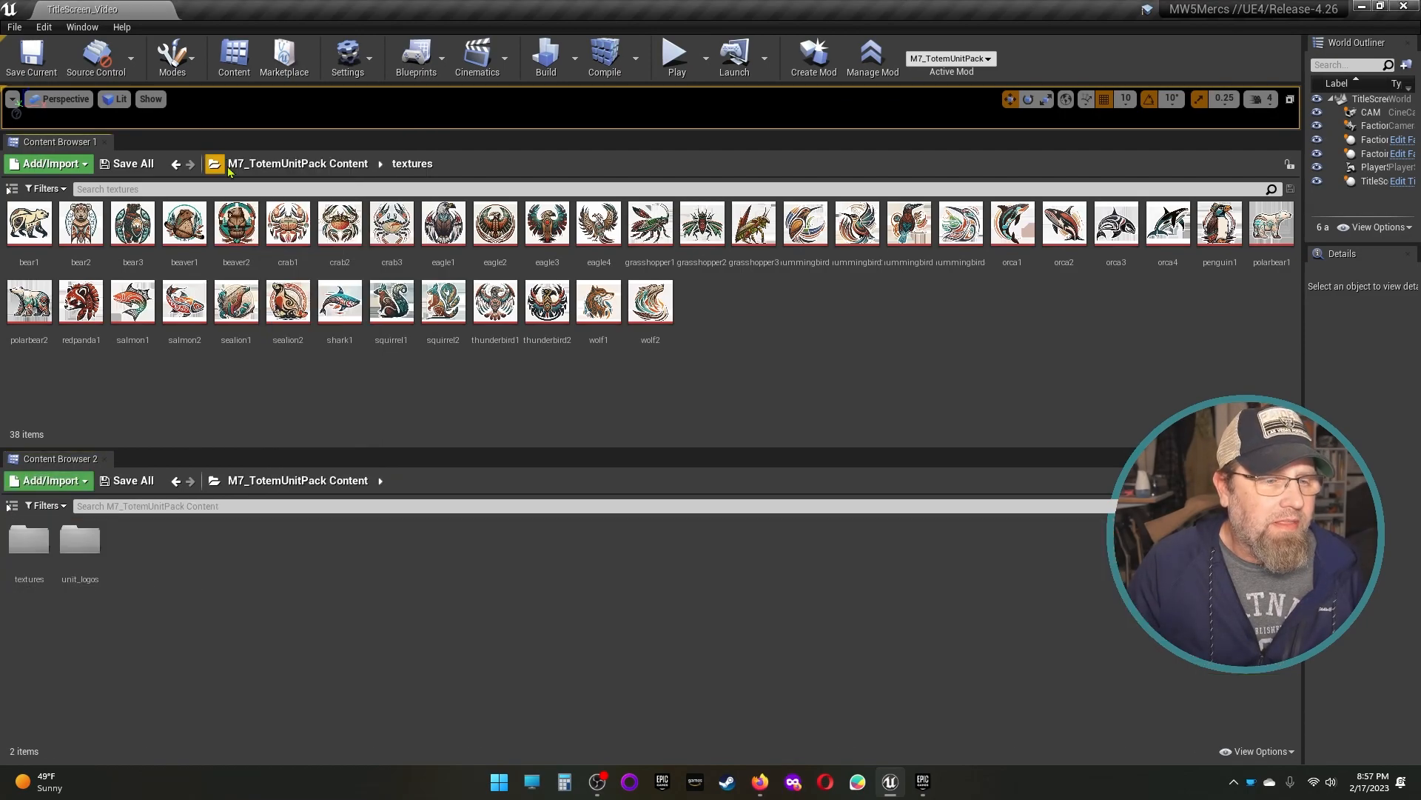
pyautogui.doubleClick(82, 544)
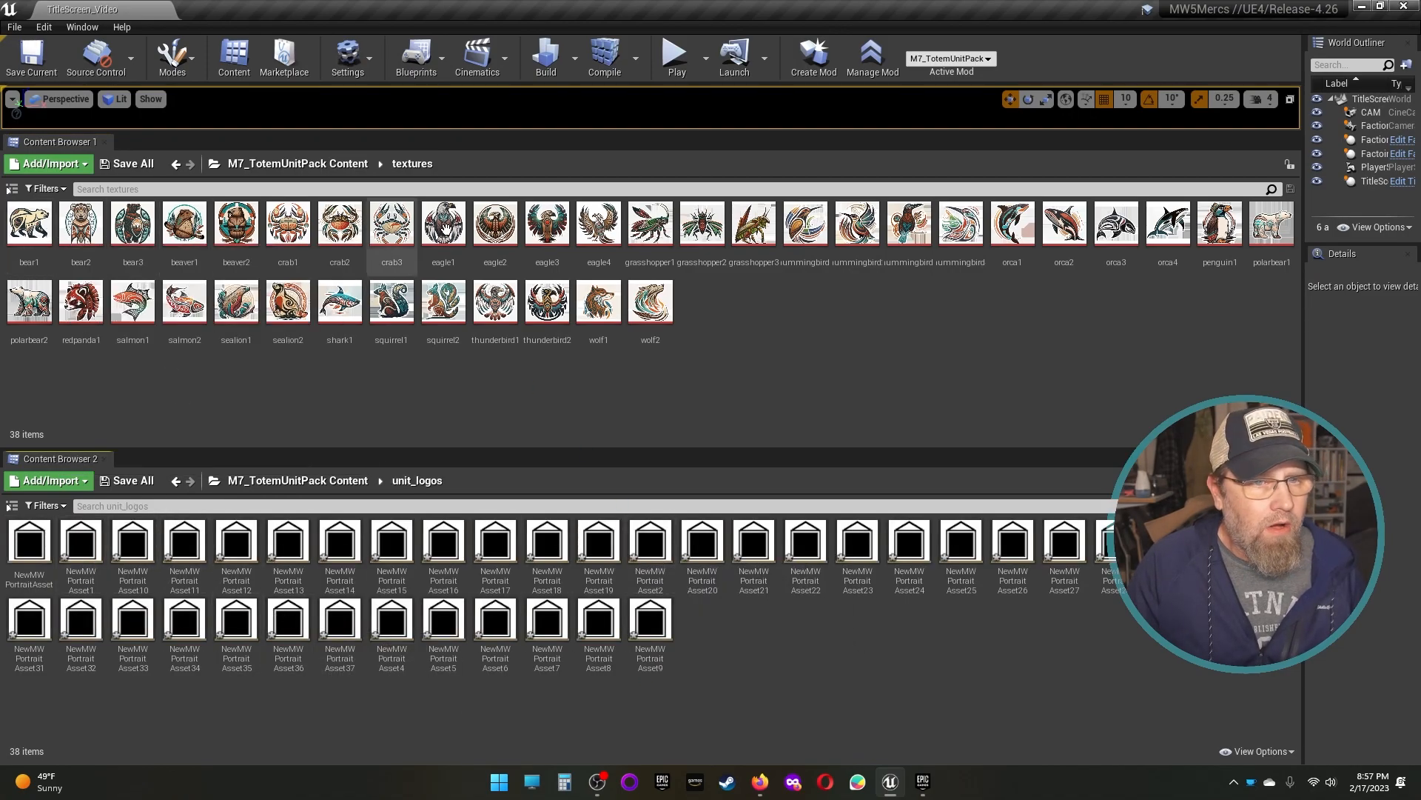
# Step: Open the original NewMWPortraitAsset and bring up the list of textures available for its Portrait
pyautogui.click(27, 551)
pyautogui.doubleClick(27, 552)
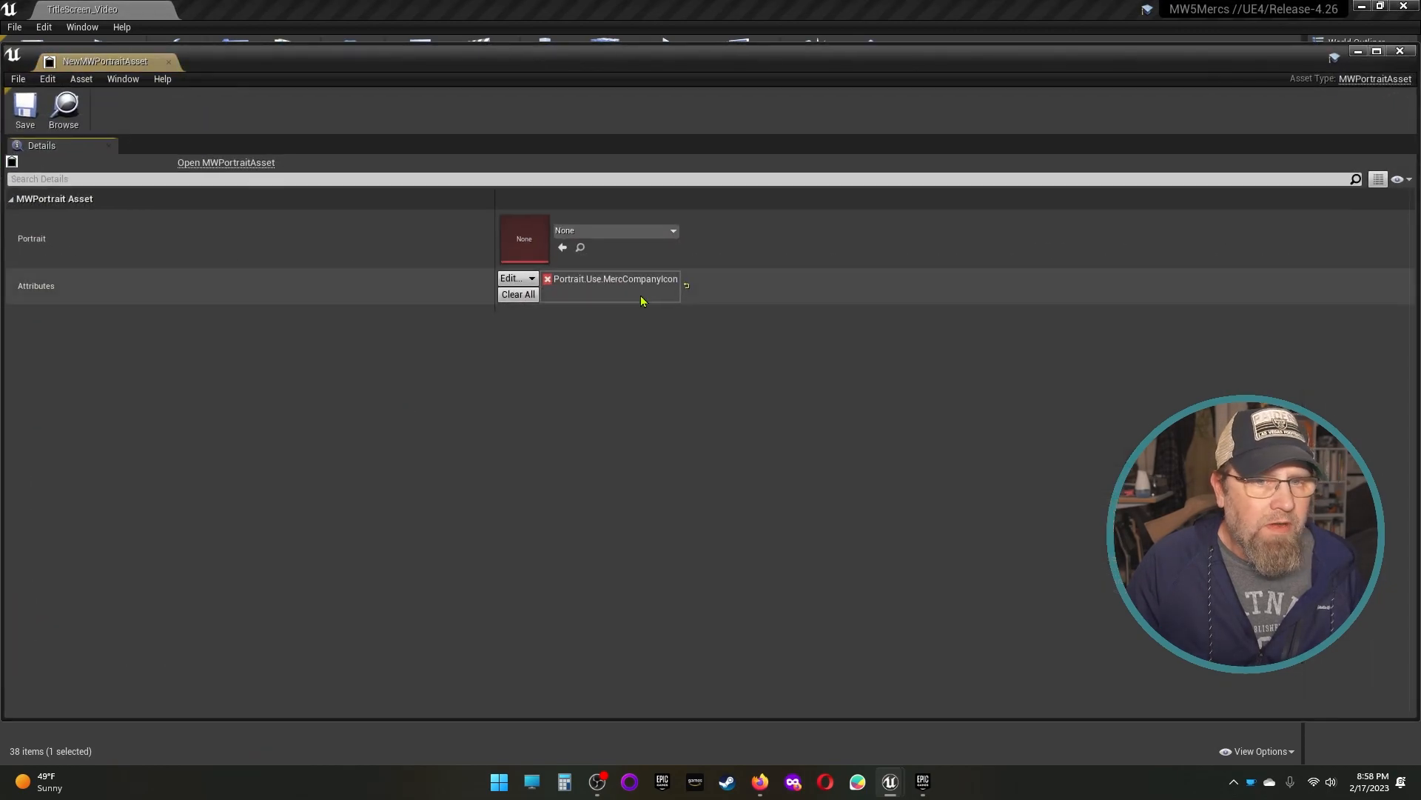
pyautogui.click(650, 232)
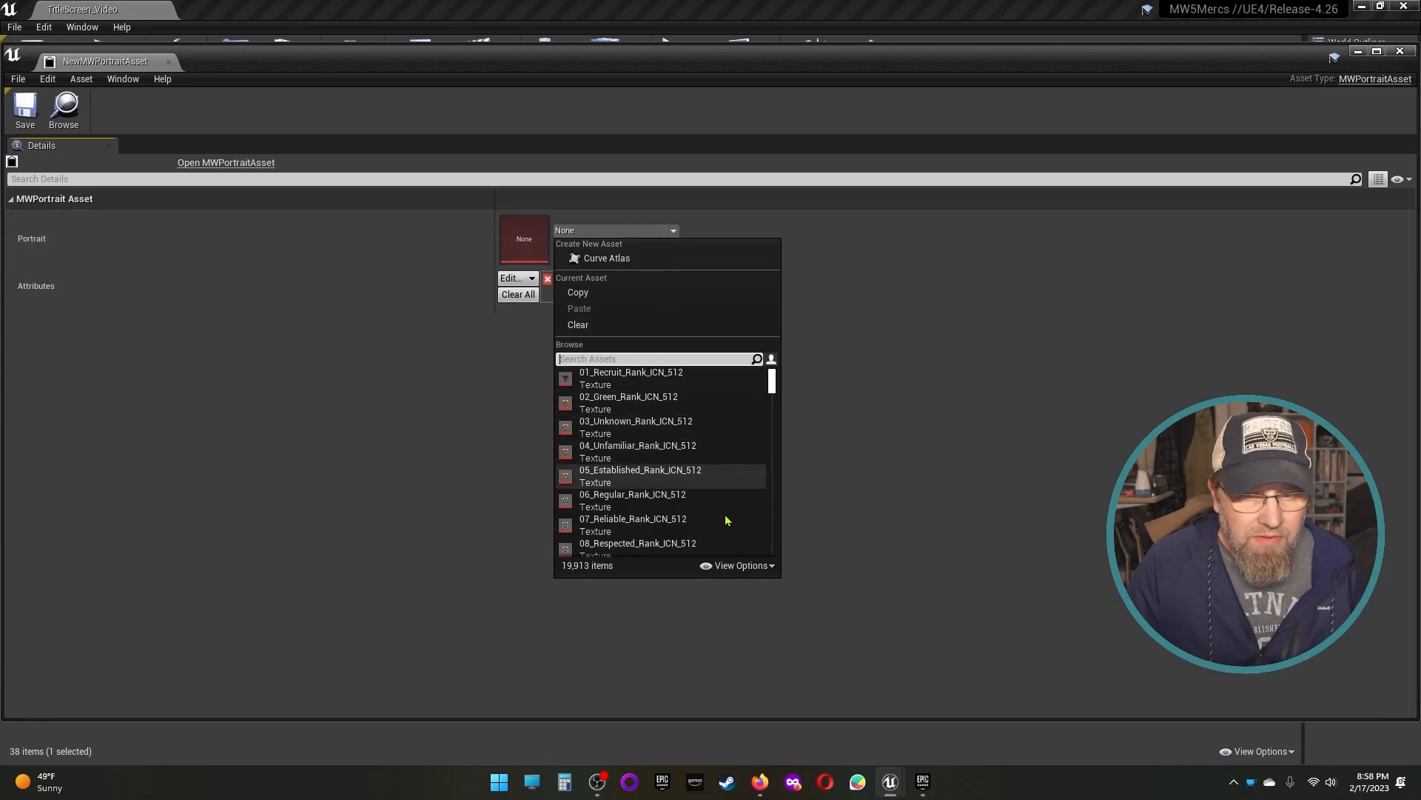
# Step: Enable Show Localized Content in the texture list's view options, turn Show Mod Content off and on again, and close the portrait asset
pyautogui.click(766, 571)
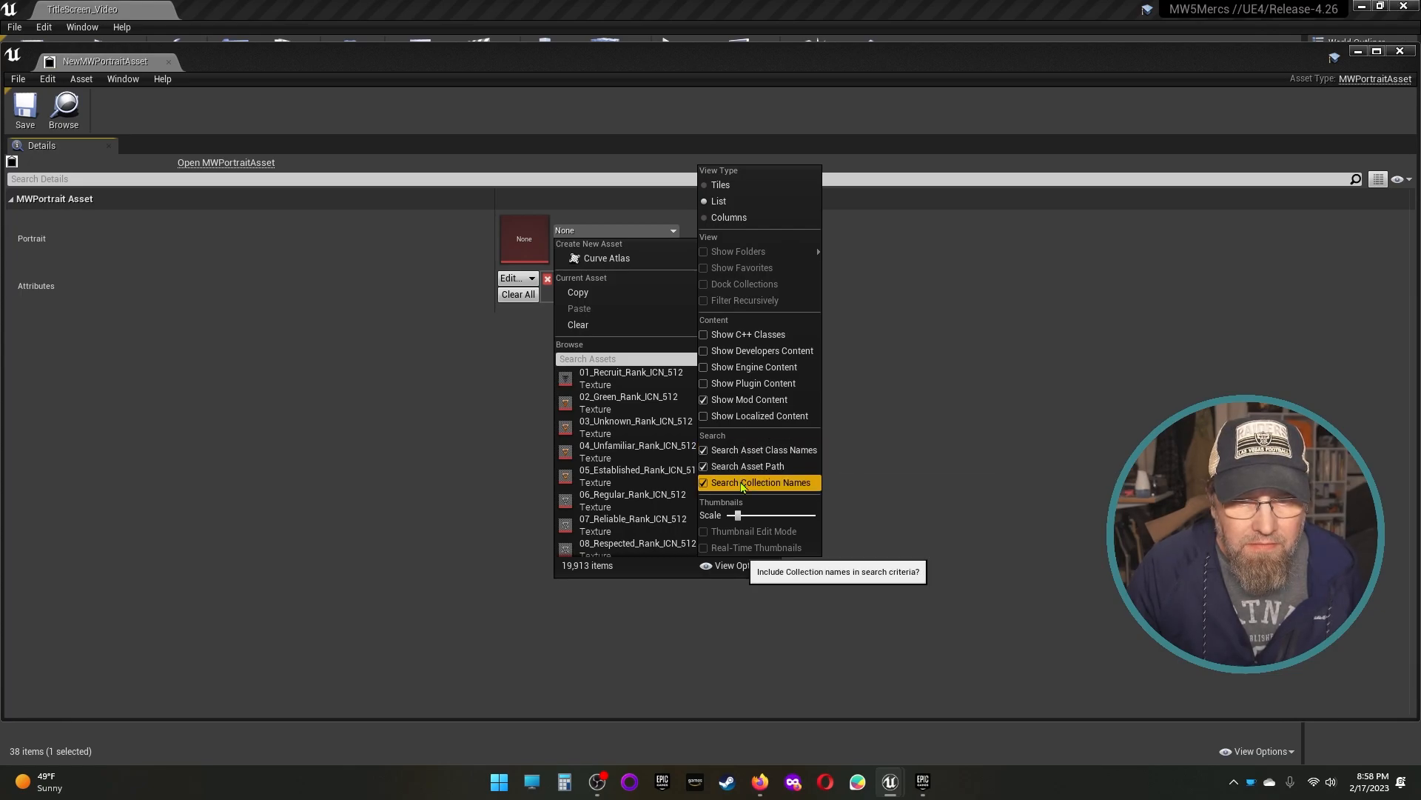
pyautogui.click(706, 419)
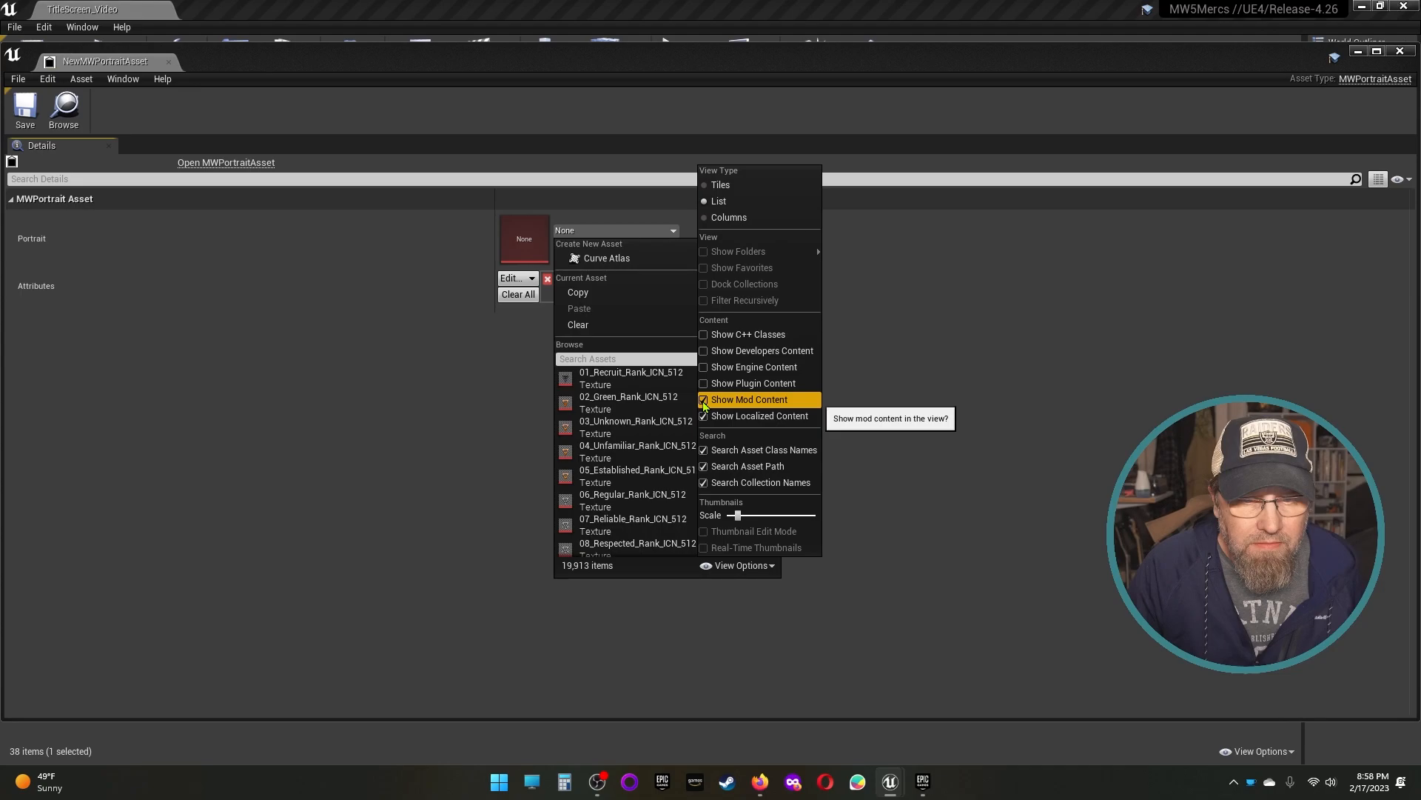
pyautogui.click(704, 402)
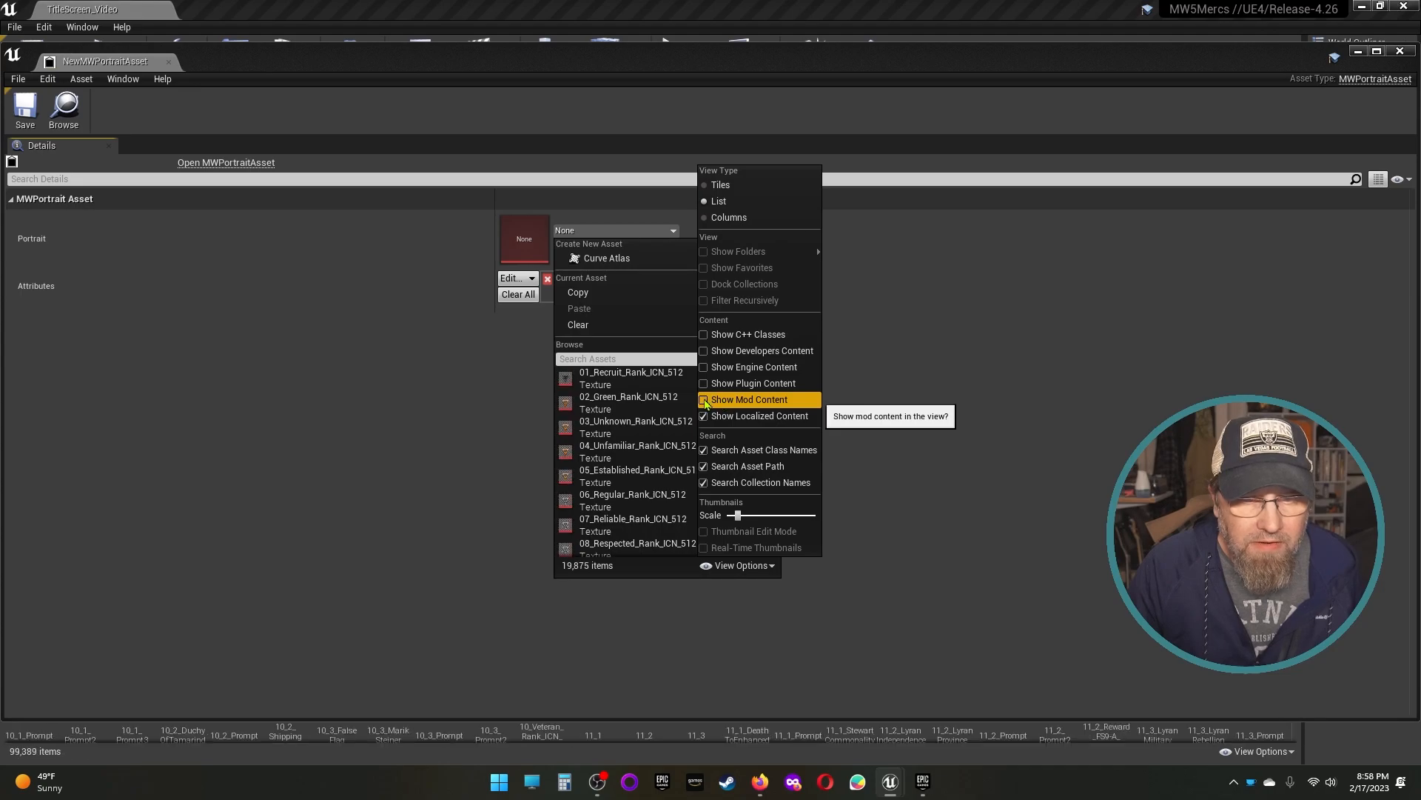
pyautogui.click(704, 401)
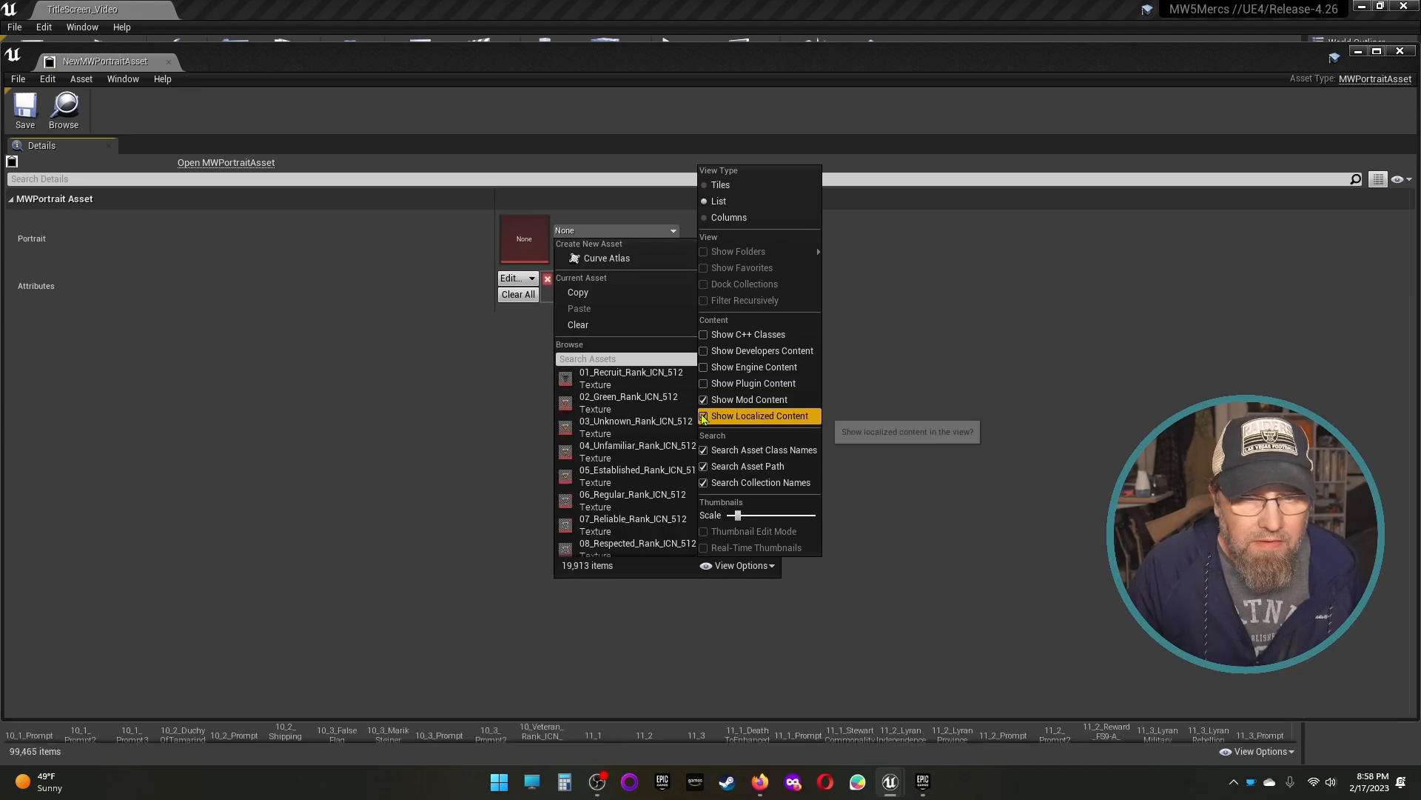
pyautogui.click(961, 348)
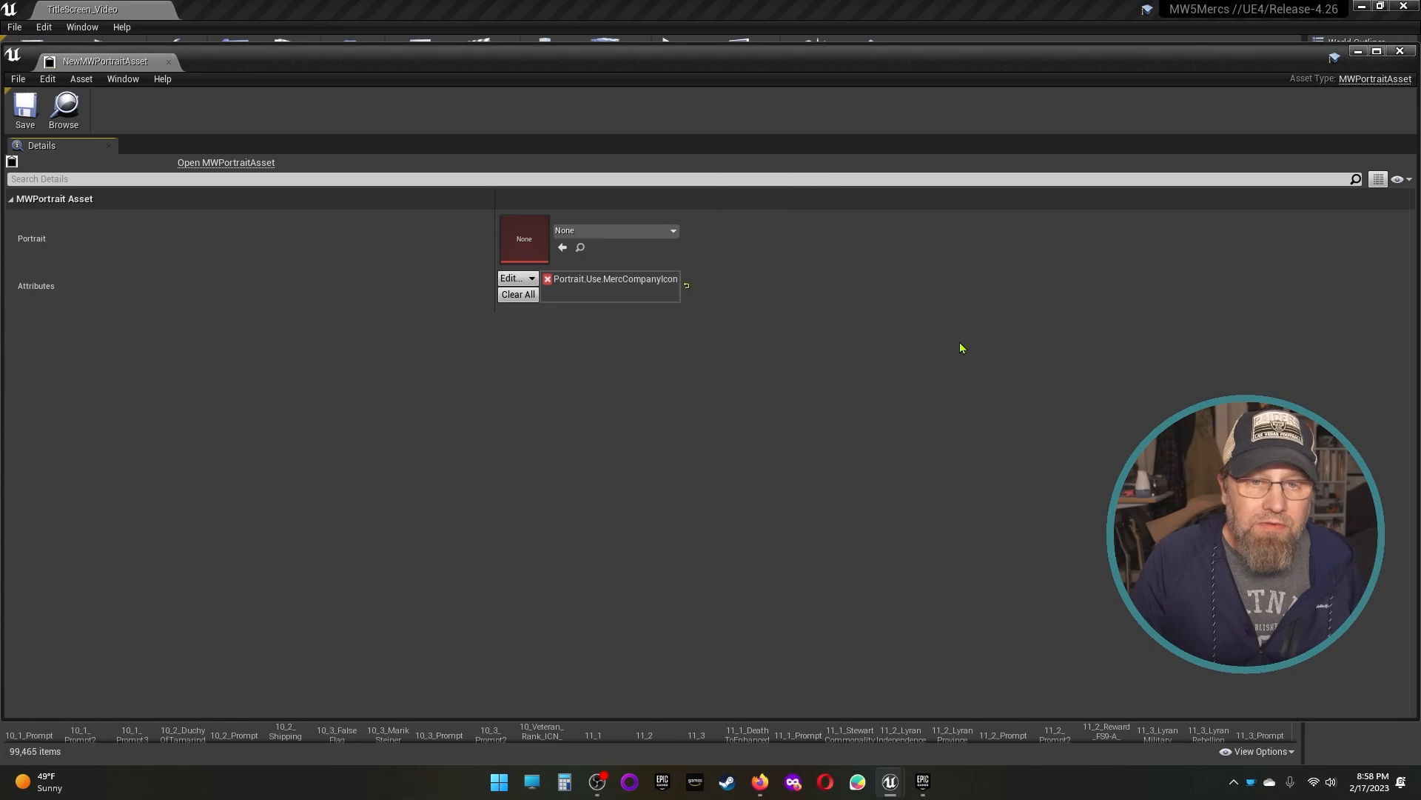
pyautogui.click(1400, 52)
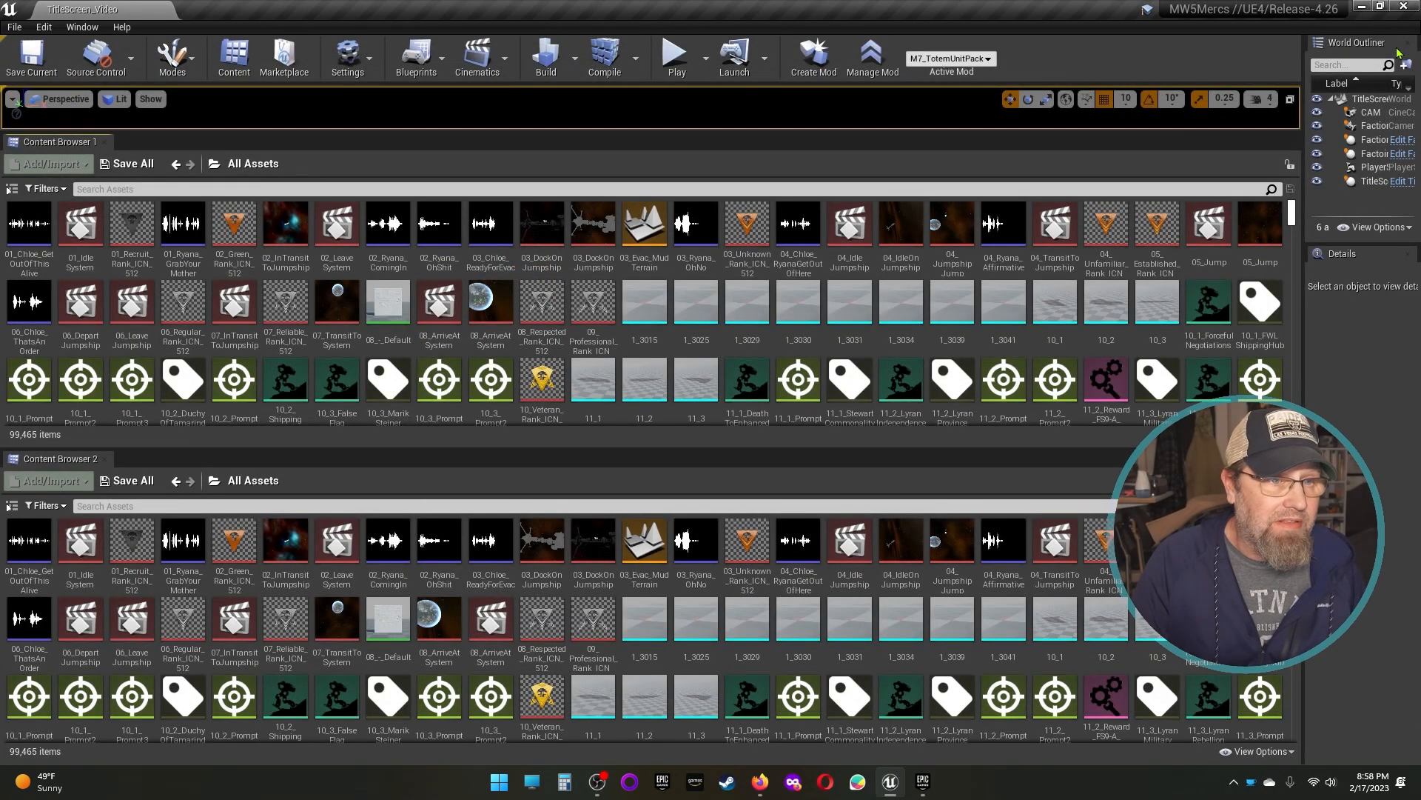
# Step: Return both content browsers to the M7_TotemUnitPack Content folder
pyautogui.click(214, 164)
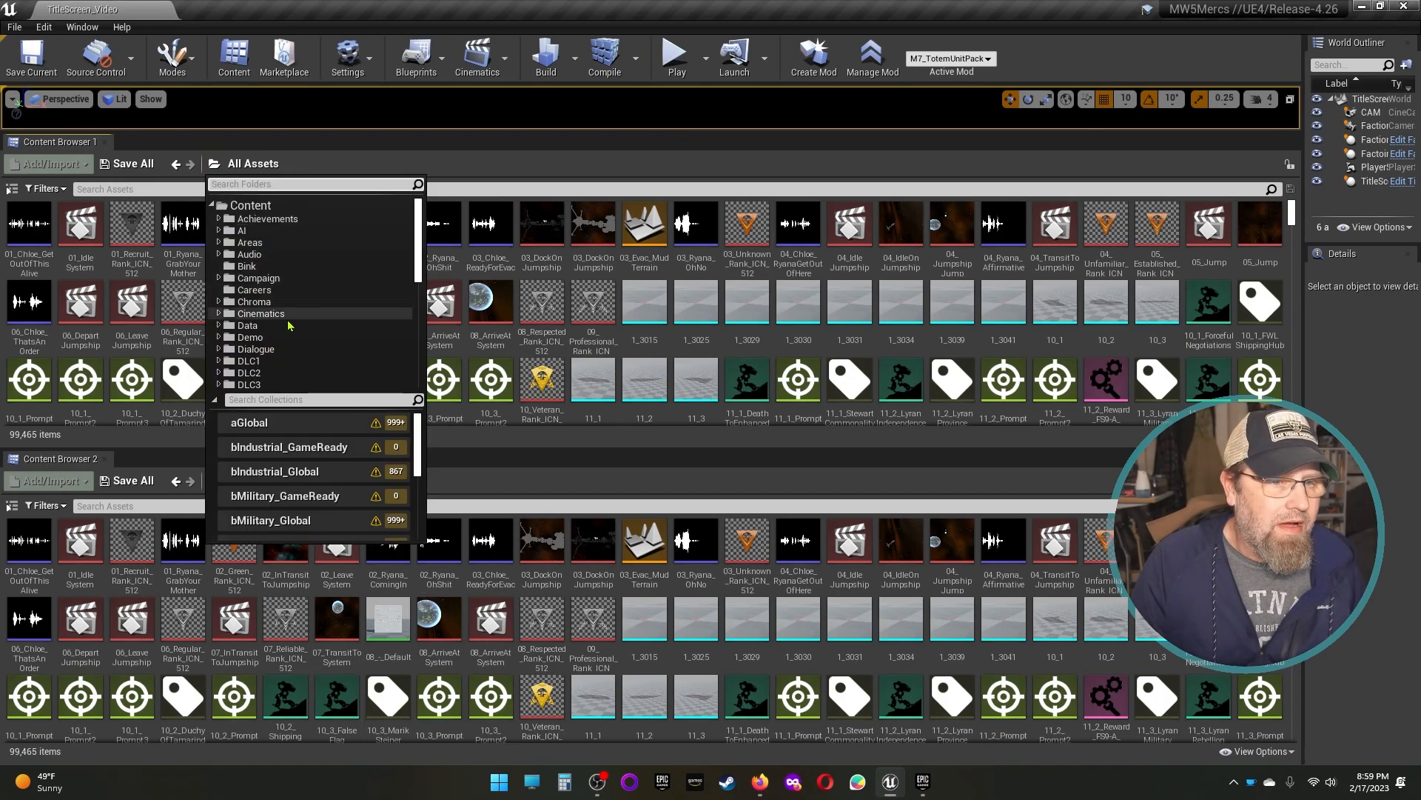
pyautogui.scroll(-5, 294, 325)
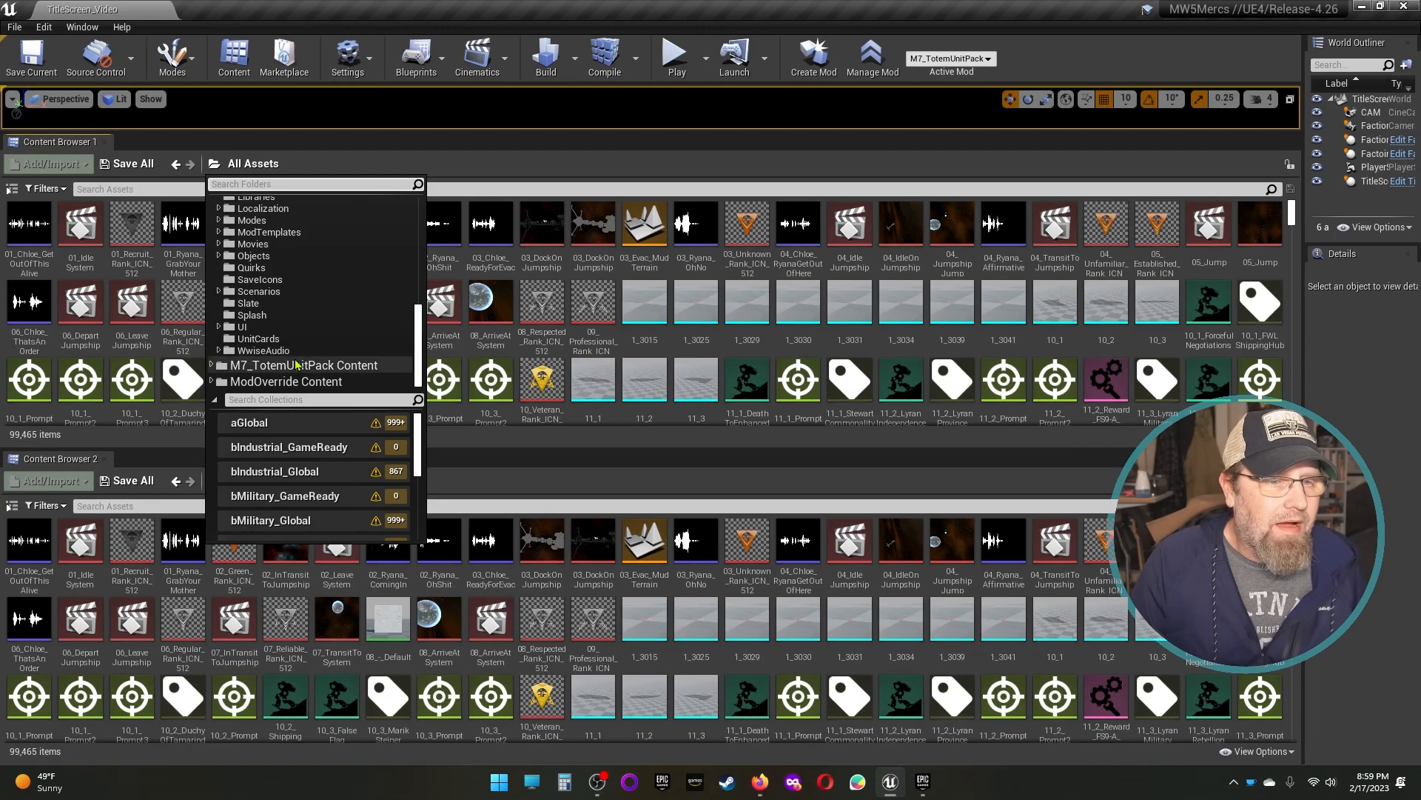
pyautogui.click(293, 361)
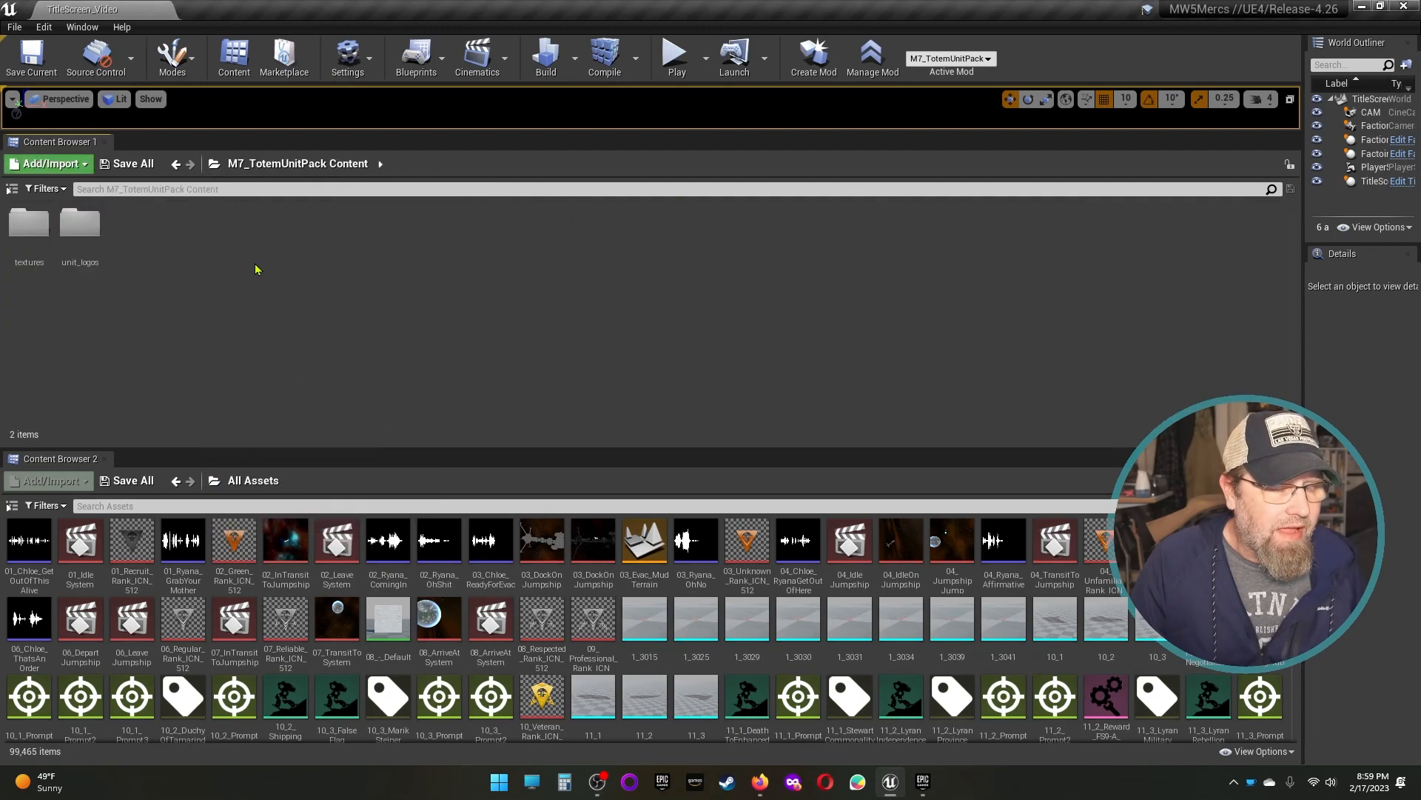
pyautogui.click(213, 481)
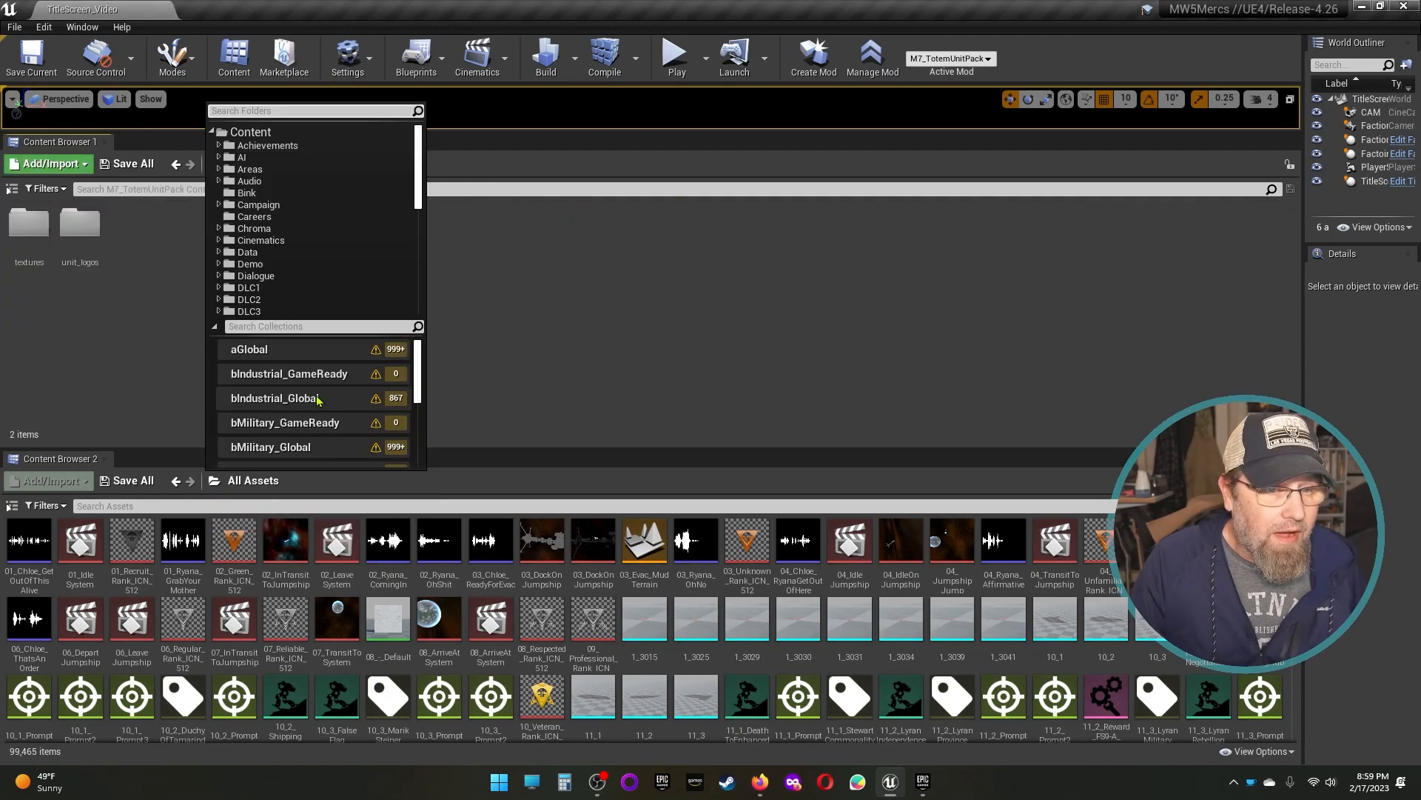
pyautogui.scroll(-6, 291, 265)
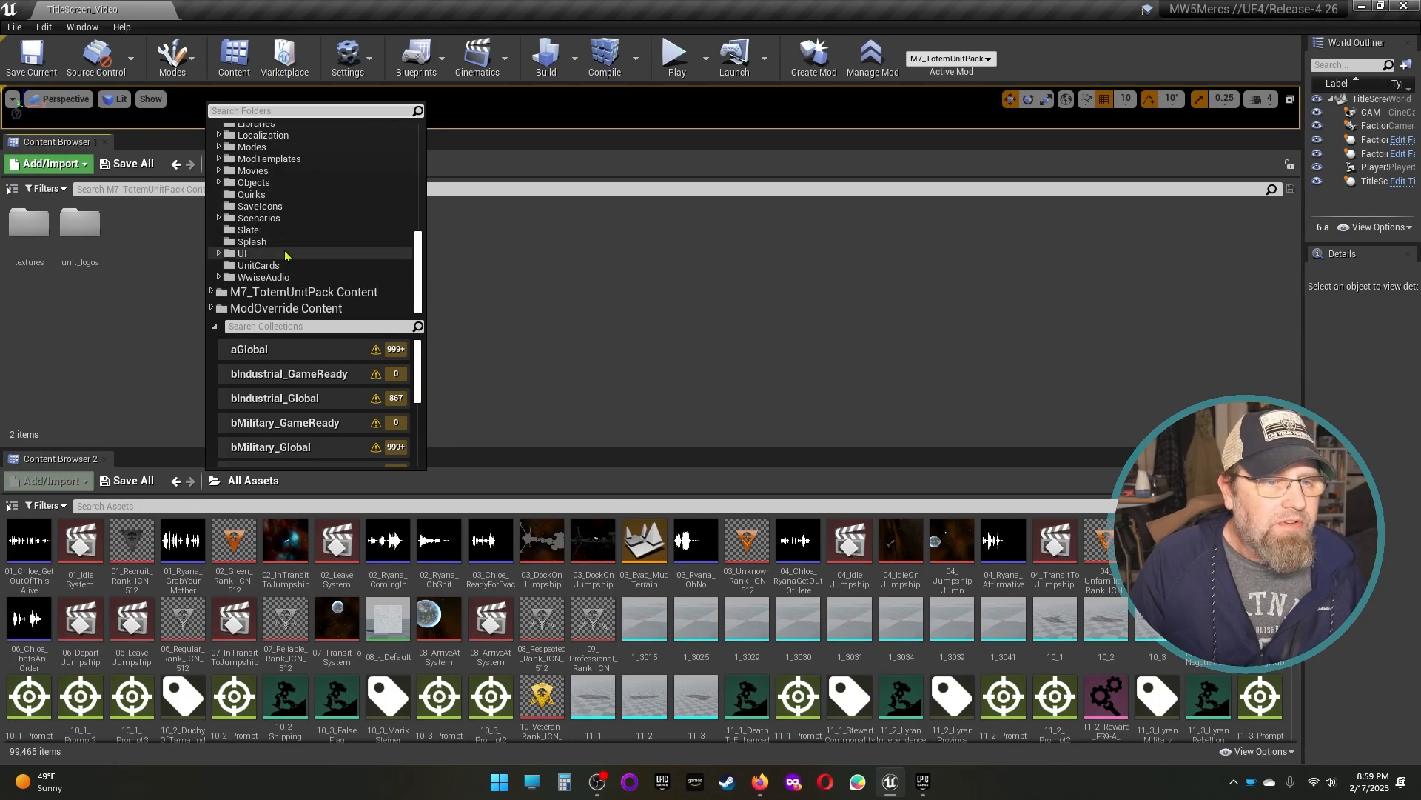
pyautogui.click(311, 292)
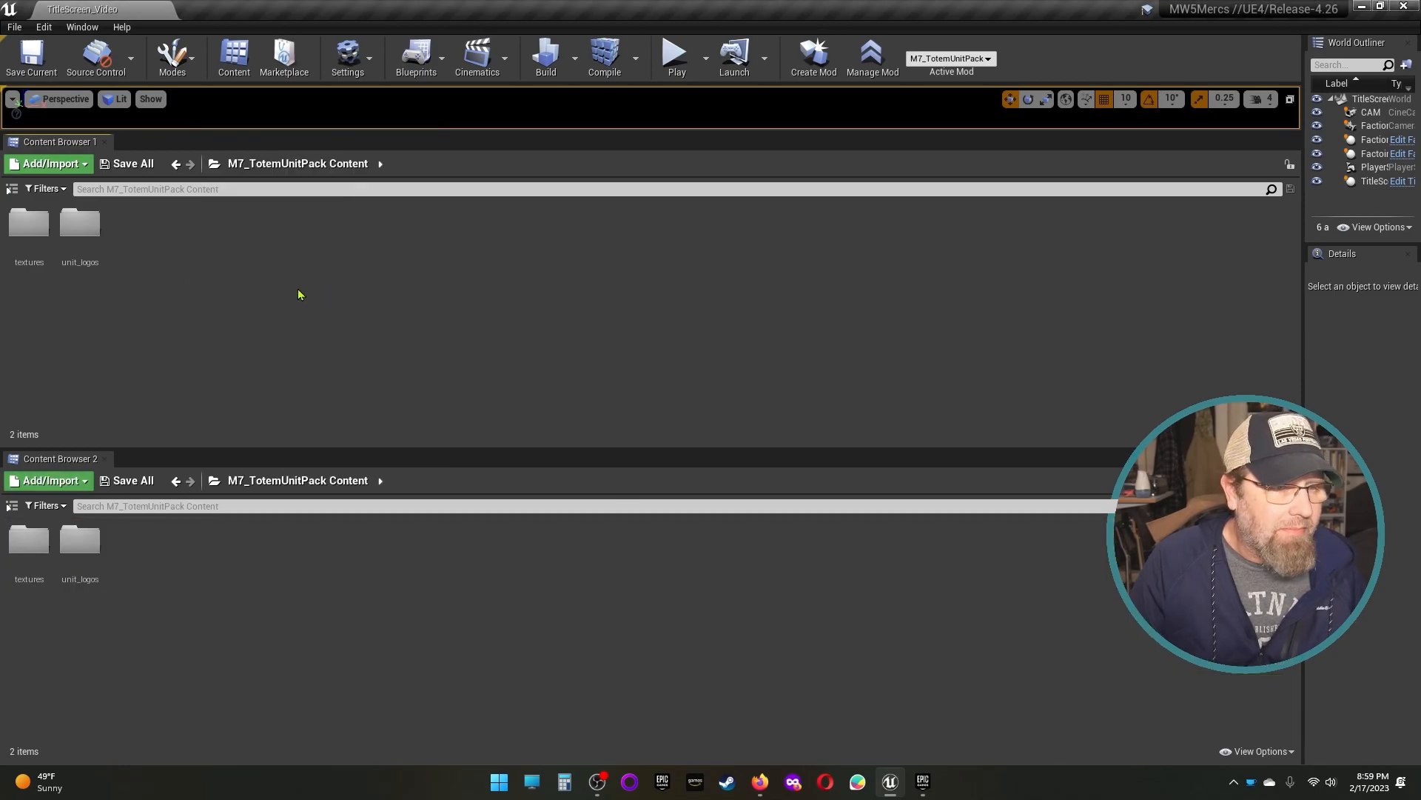
# Step: Show the textures folder in Content Browser 1 and rename the bear1 texture to M7_bear1
pyautogui.doubleClick(29, 224)
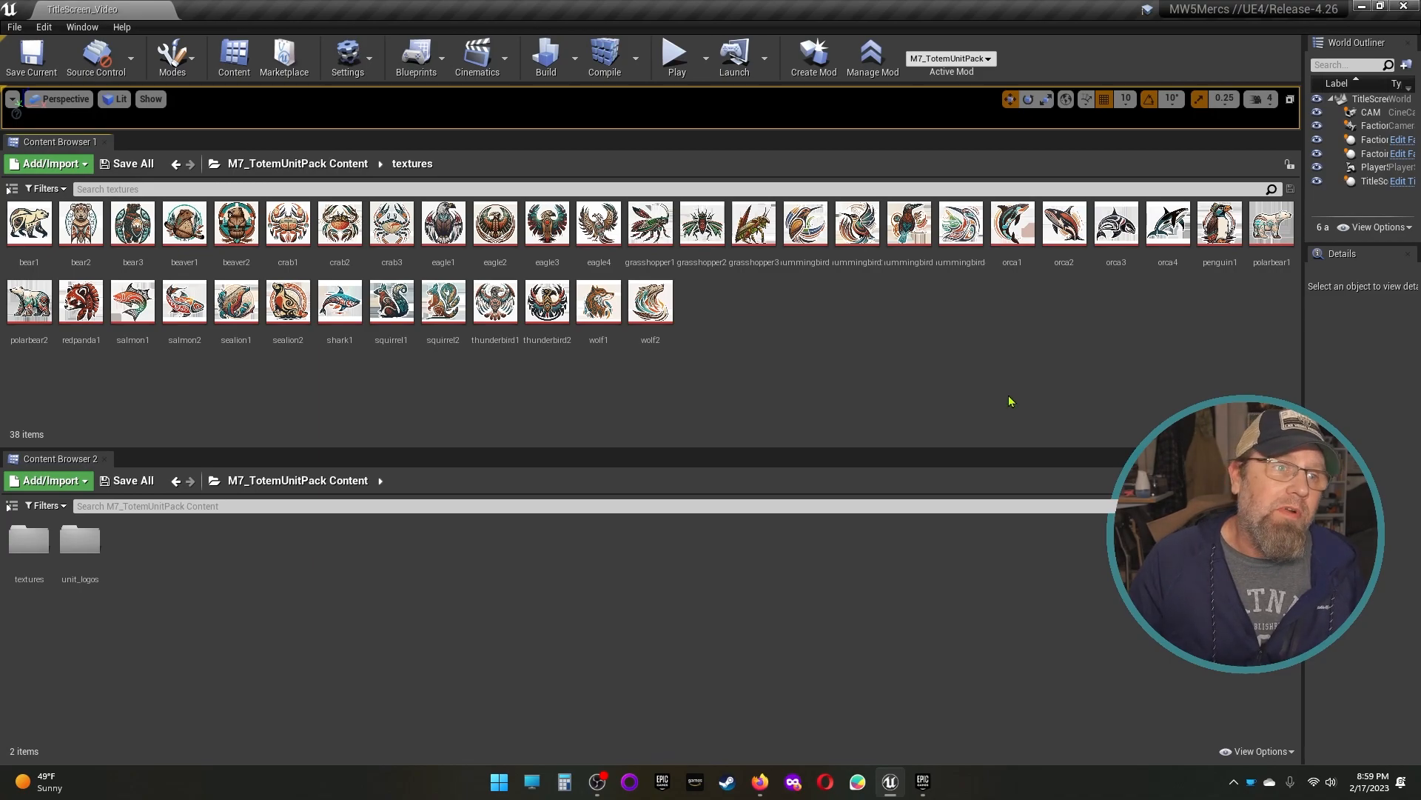
pyautogui.click(37, 268)
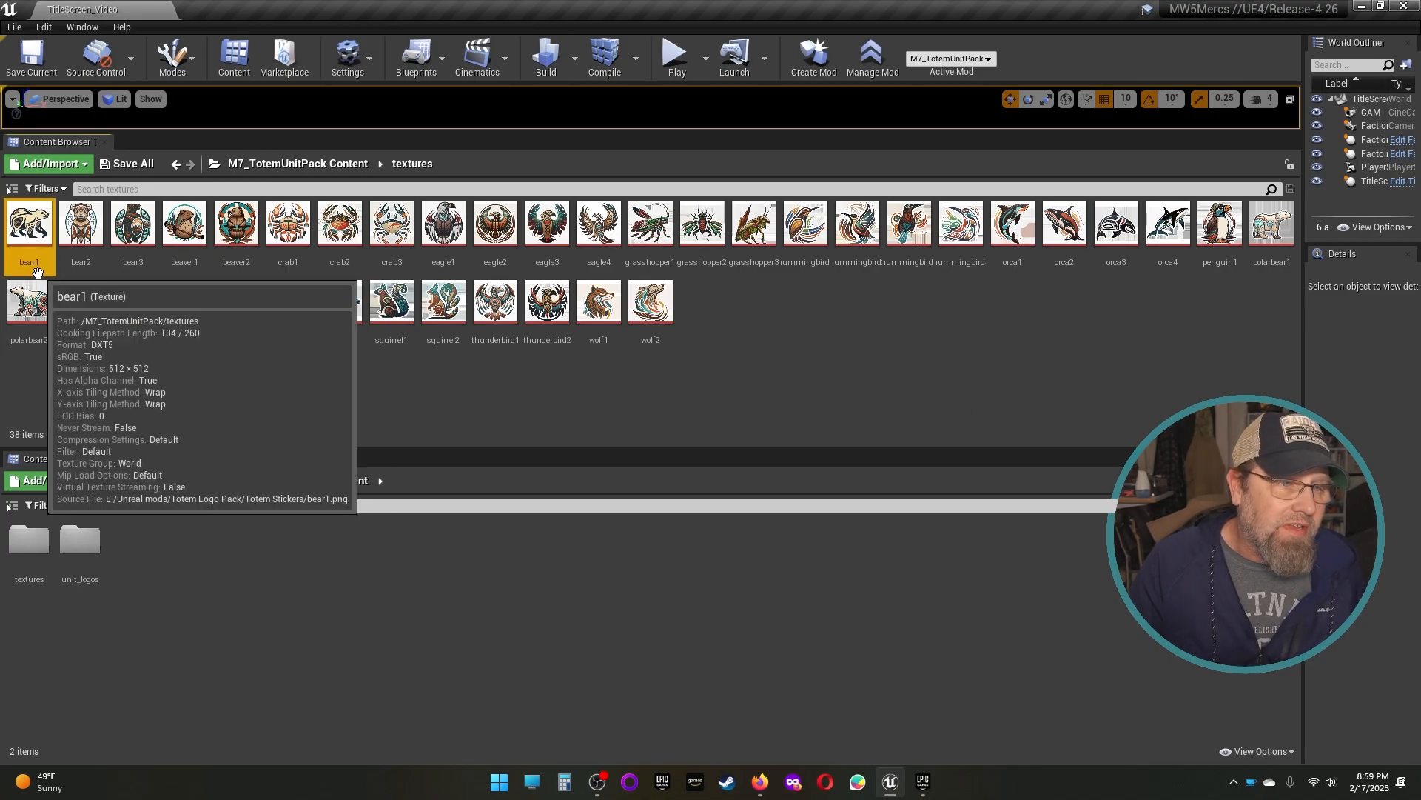
pyautogui.rightClick(37, 268)
pyautogui.click(148, 445)
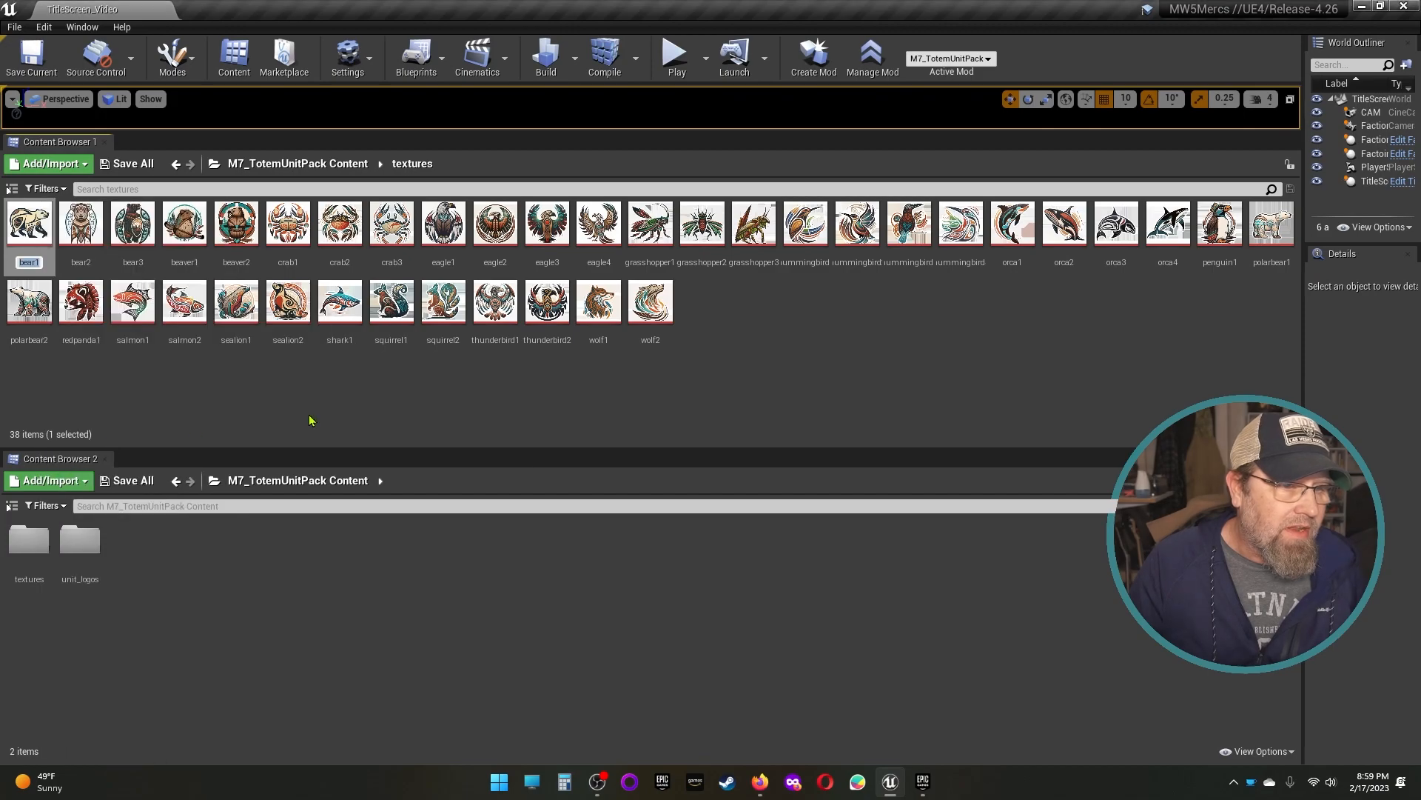
pyautogui.press('Home')
pyautogui.write('M7_')
pyautogui.press('Return')
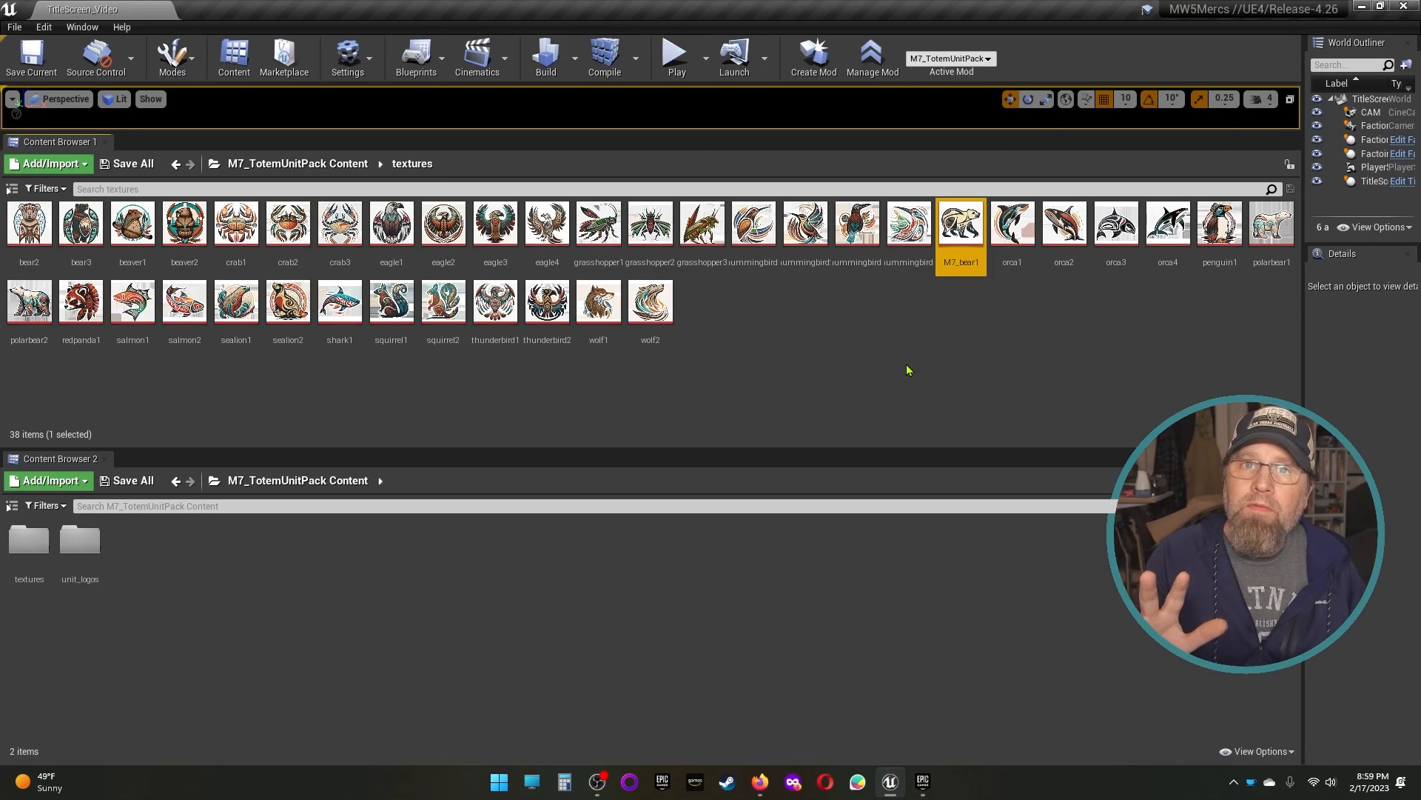
# Step: Show the unit_logos folder in Content Browser 2 and prefix the remaining textures' names with M7_, through M7_wolf2
pyautogui.doubleClick(80, 548)
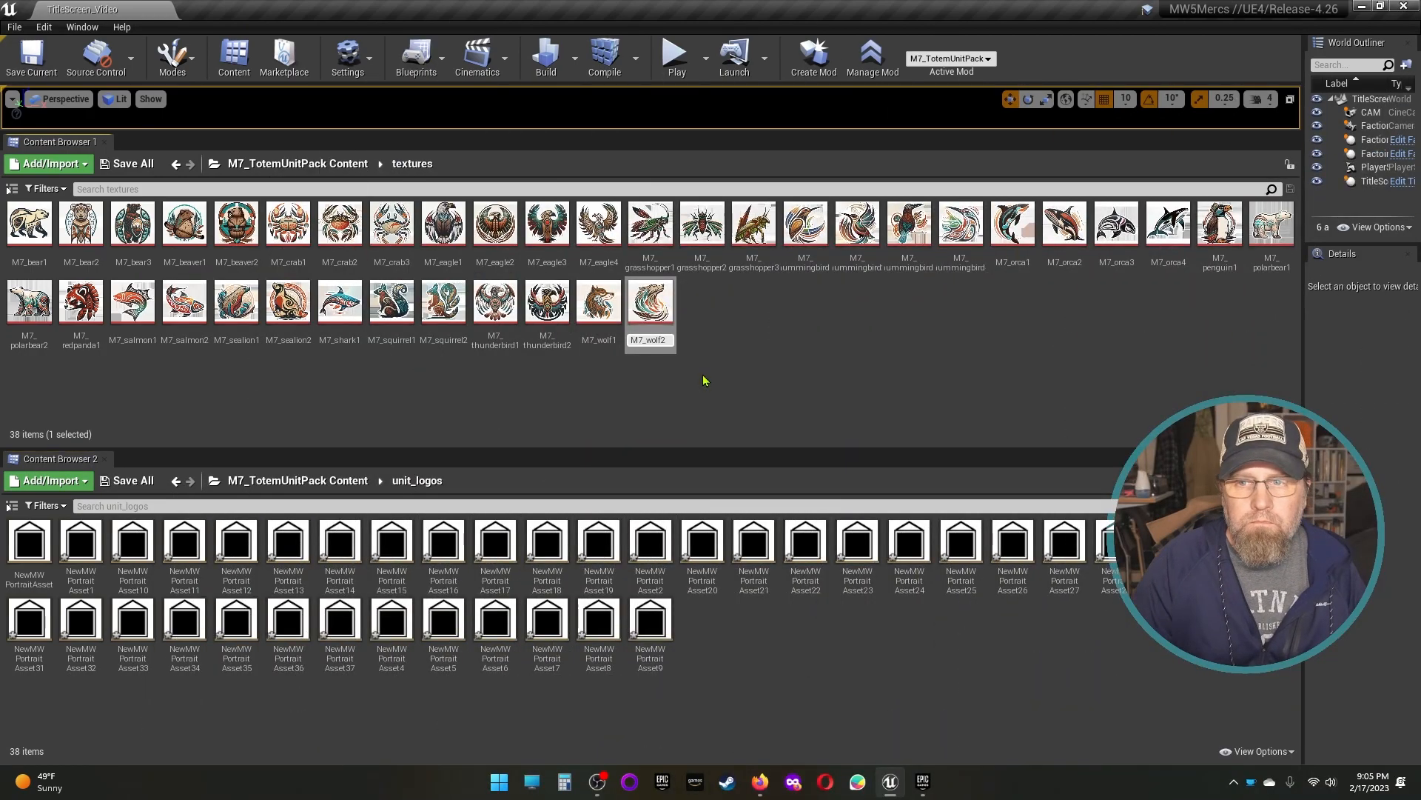
pyautogui.click(729, 402)
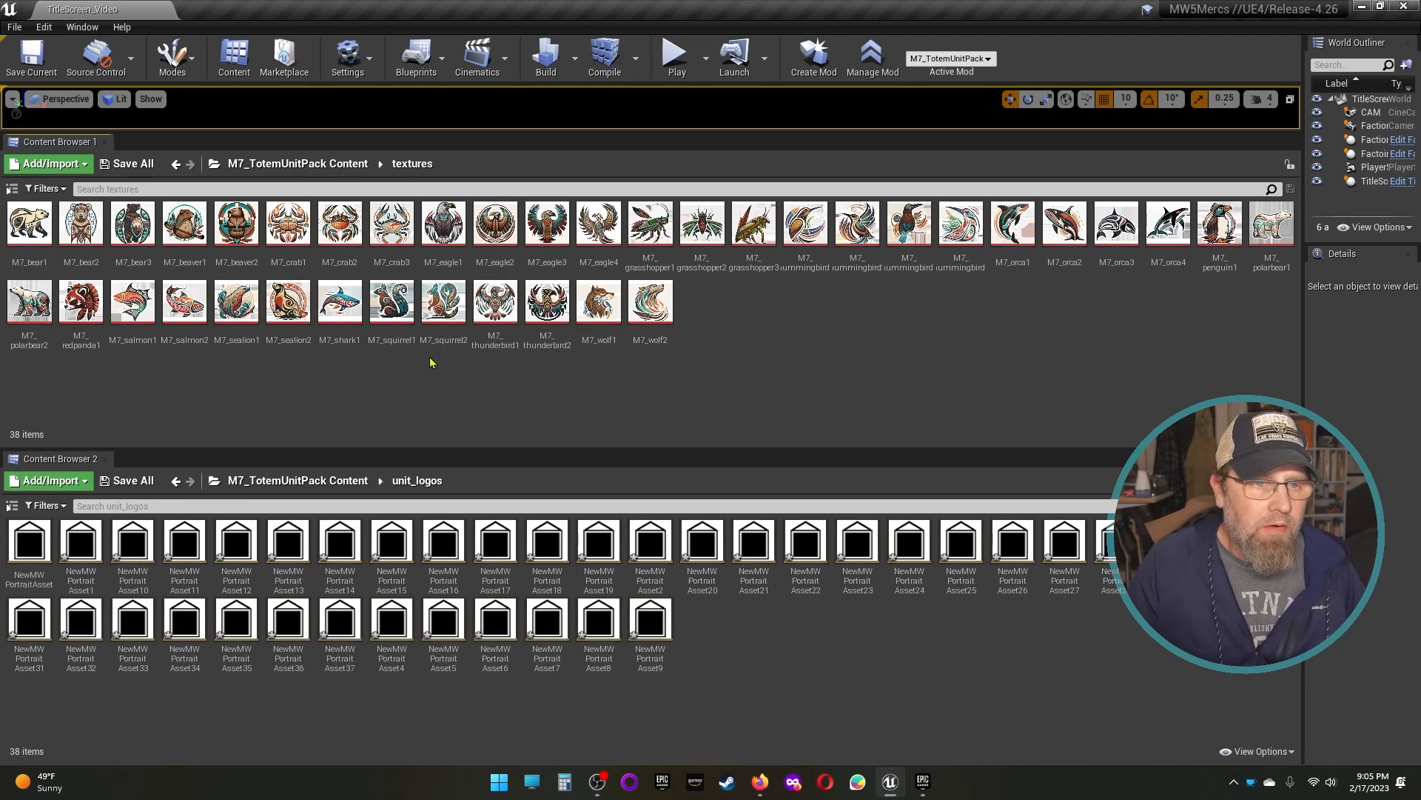
# Step: View the M7_squirrel1 and M7_squirrel2 textures one after the other in the texture editor, closing each
pyautogui.doubleClick(443, 301)
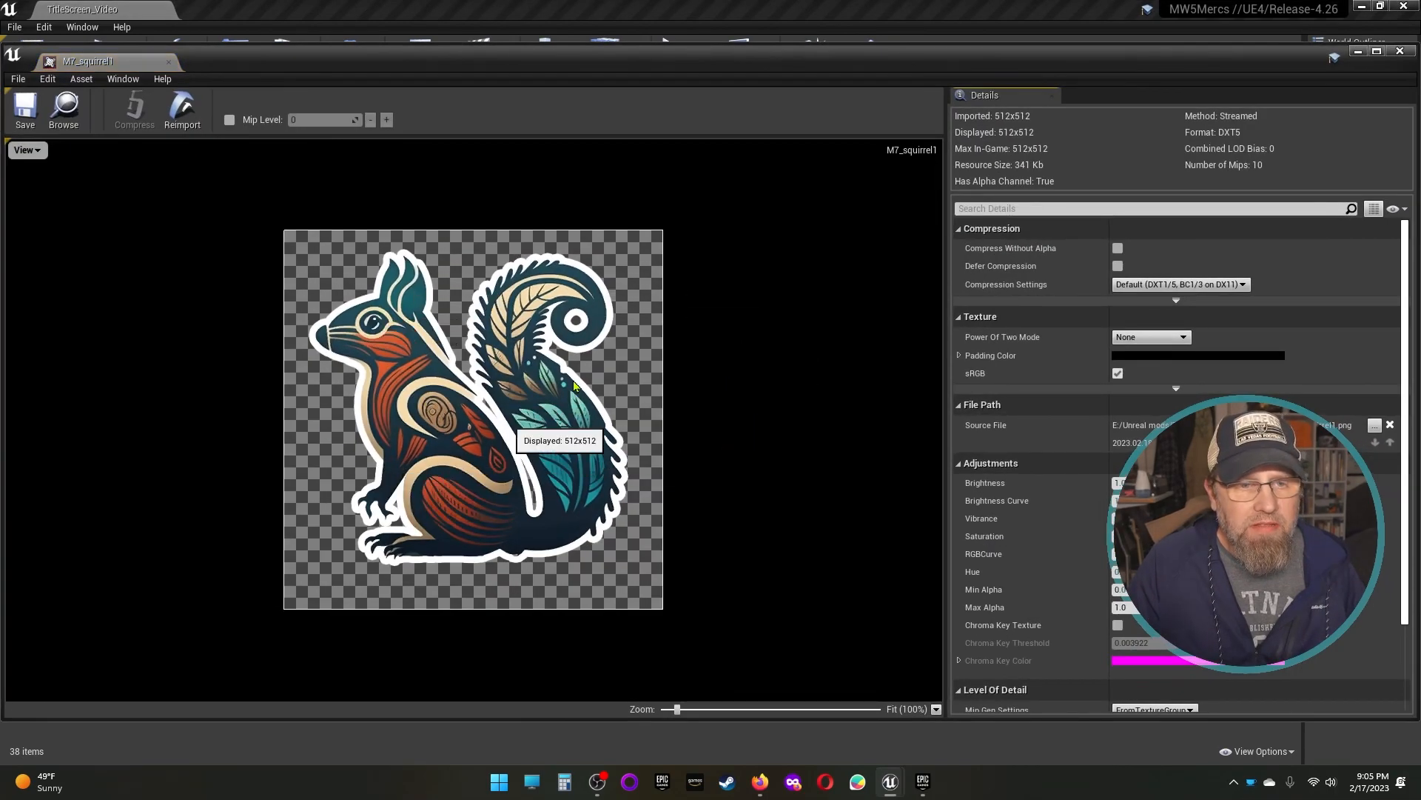
pyautogui.click(1400, 51)
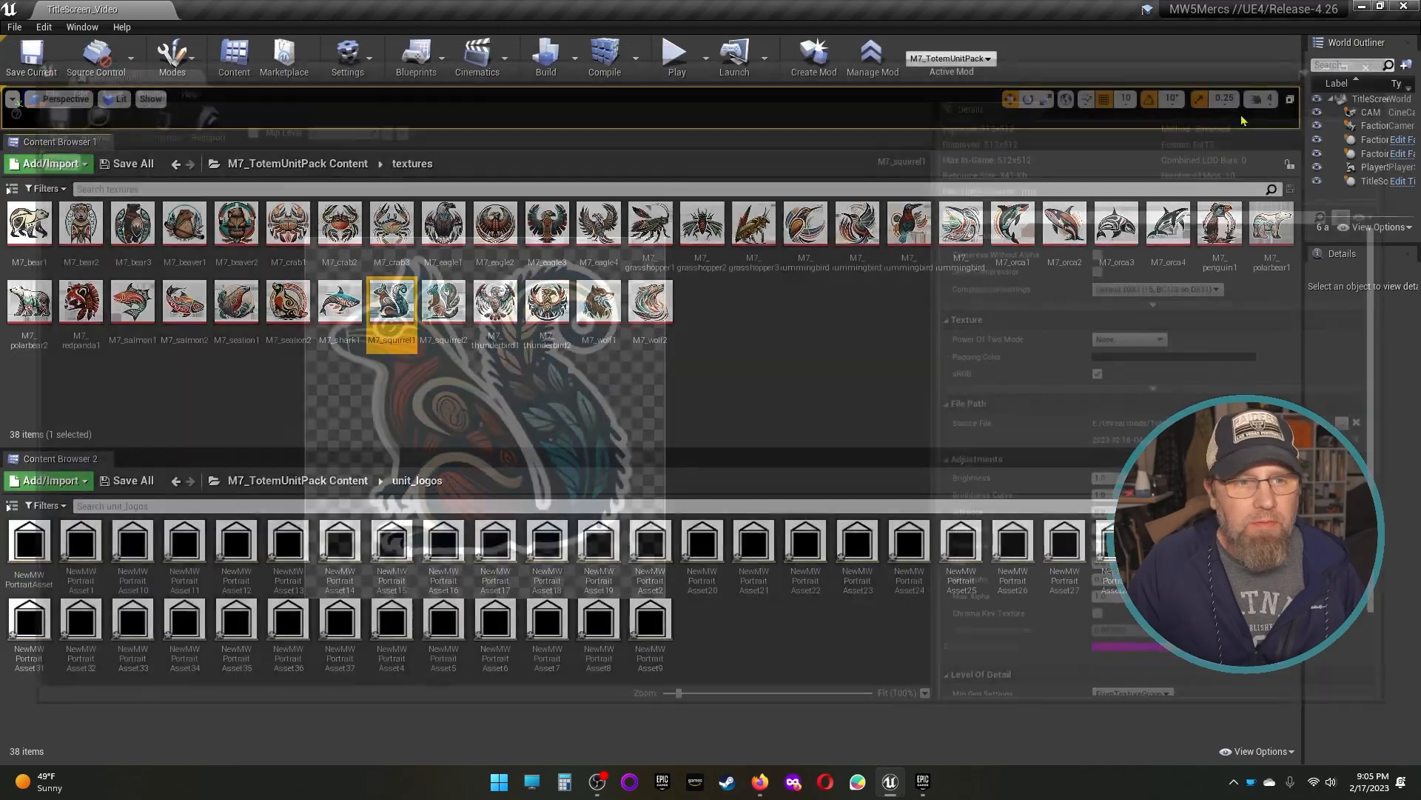
pyautogui.doubleClick(443, 301)
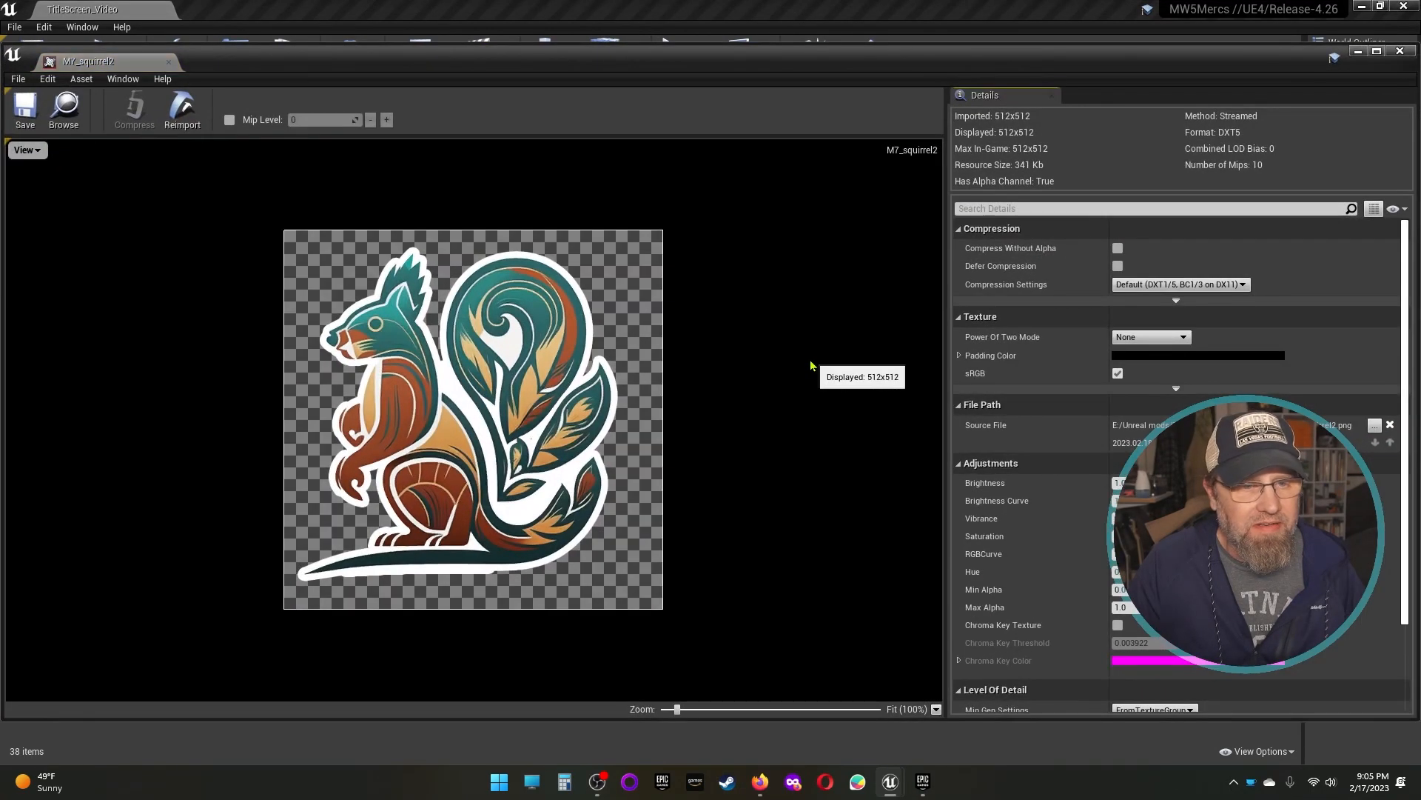
pyautogui.click(1400, 51)
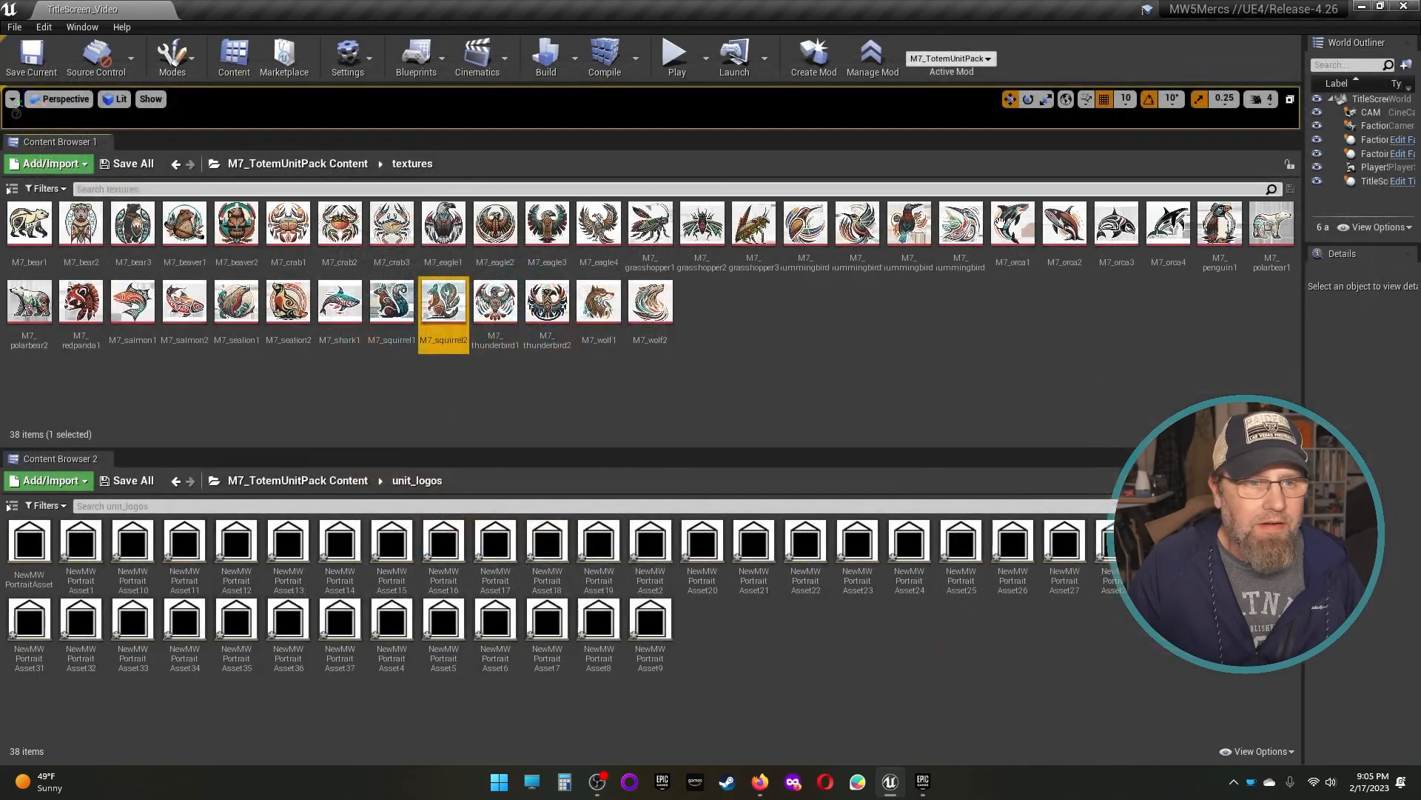
# Step: Clear the texture selection and save all modified content of the mod
pyautogui.click(687, 426)
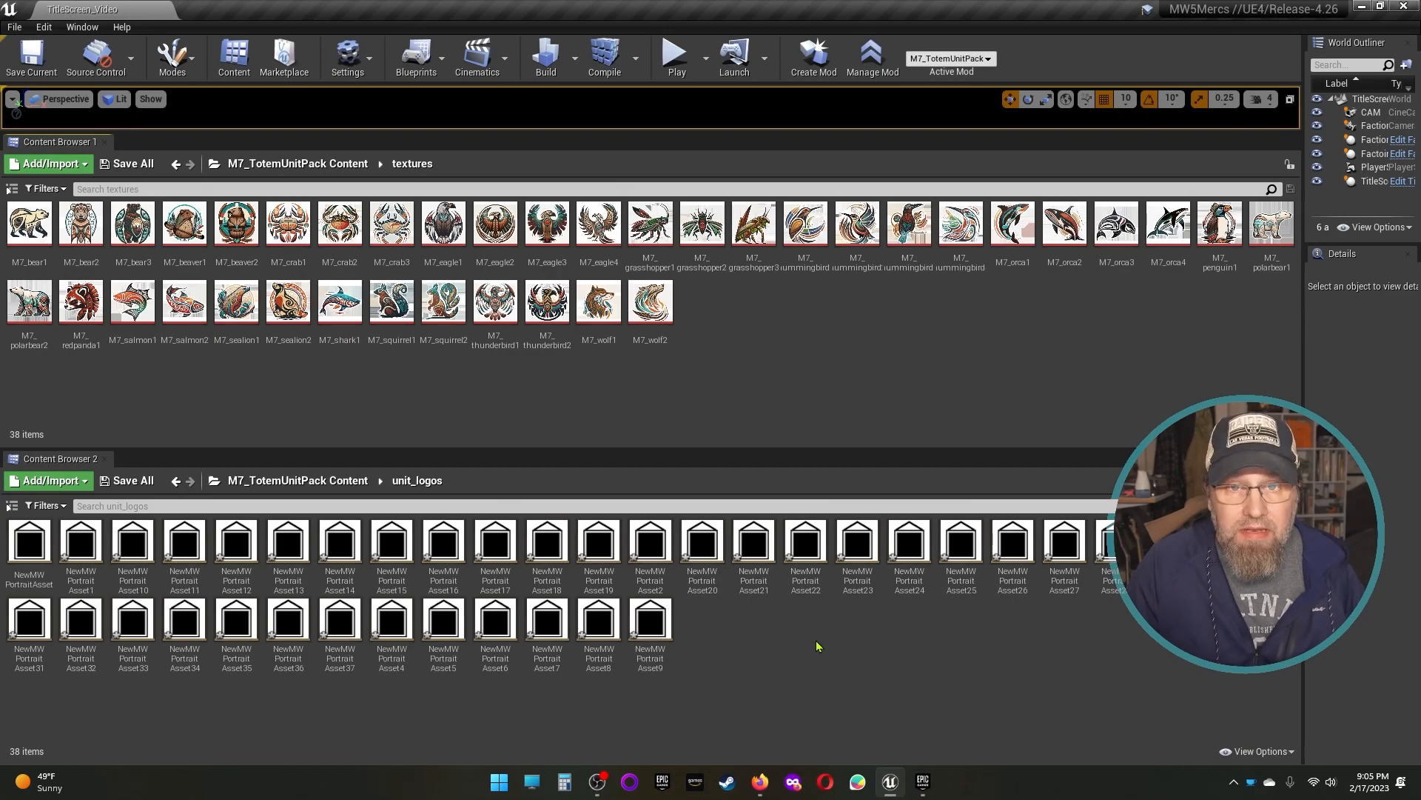
pyautogui.click(132, 483)
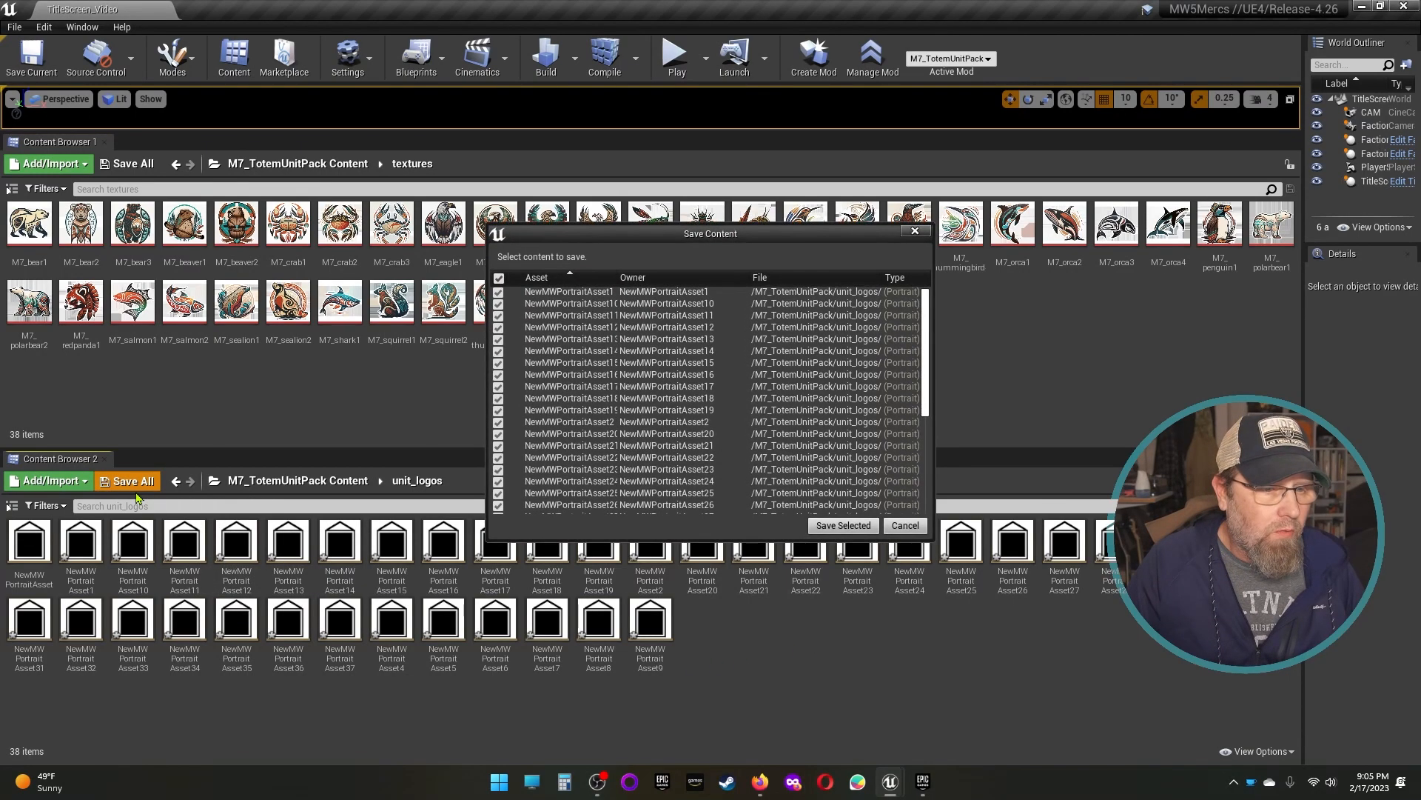
pyautogui.click(843, 526)
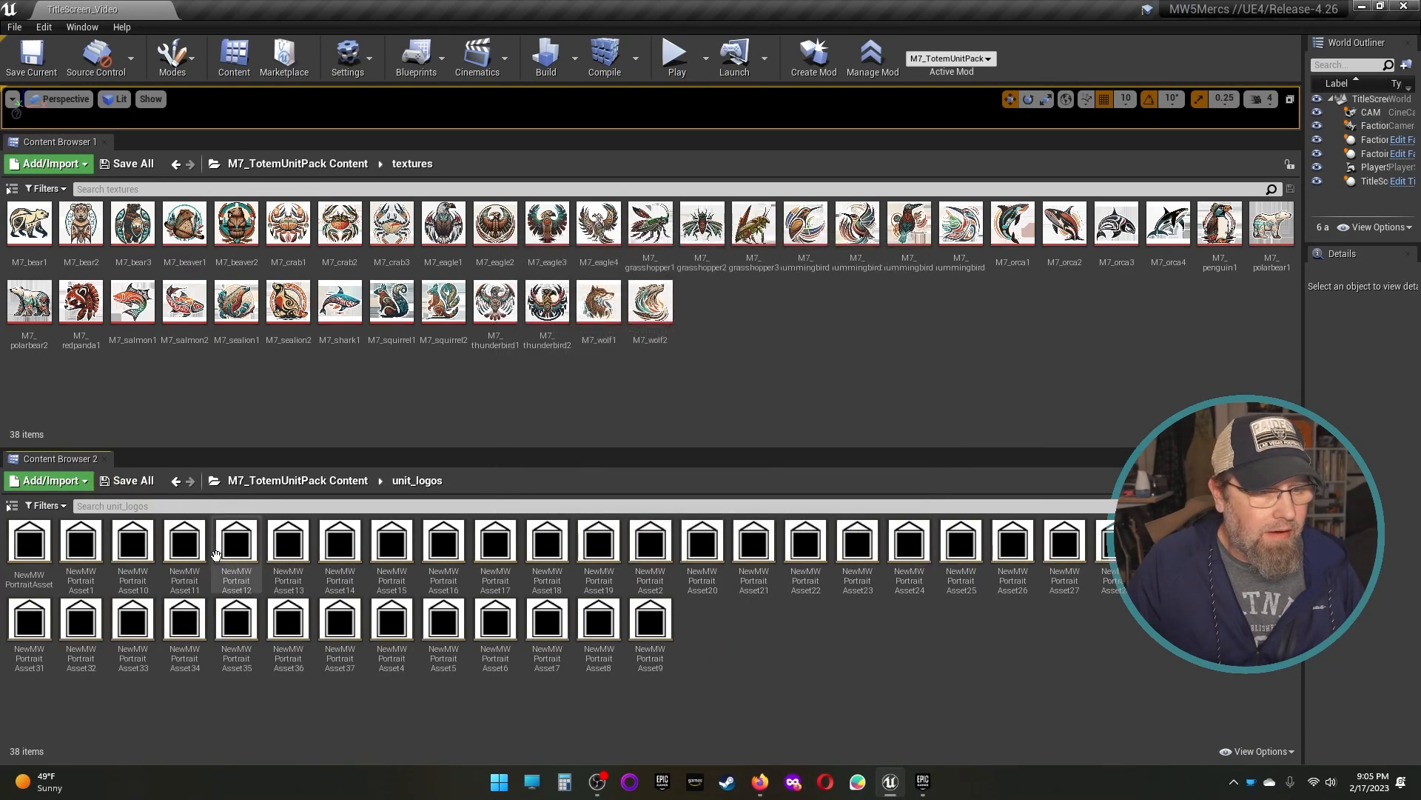
# Step: Assign the M7_bear1 texture as the Portrait of NewMWPortraitAsset, then save and close the asset
pyautogui.doubleClick(33, 556)
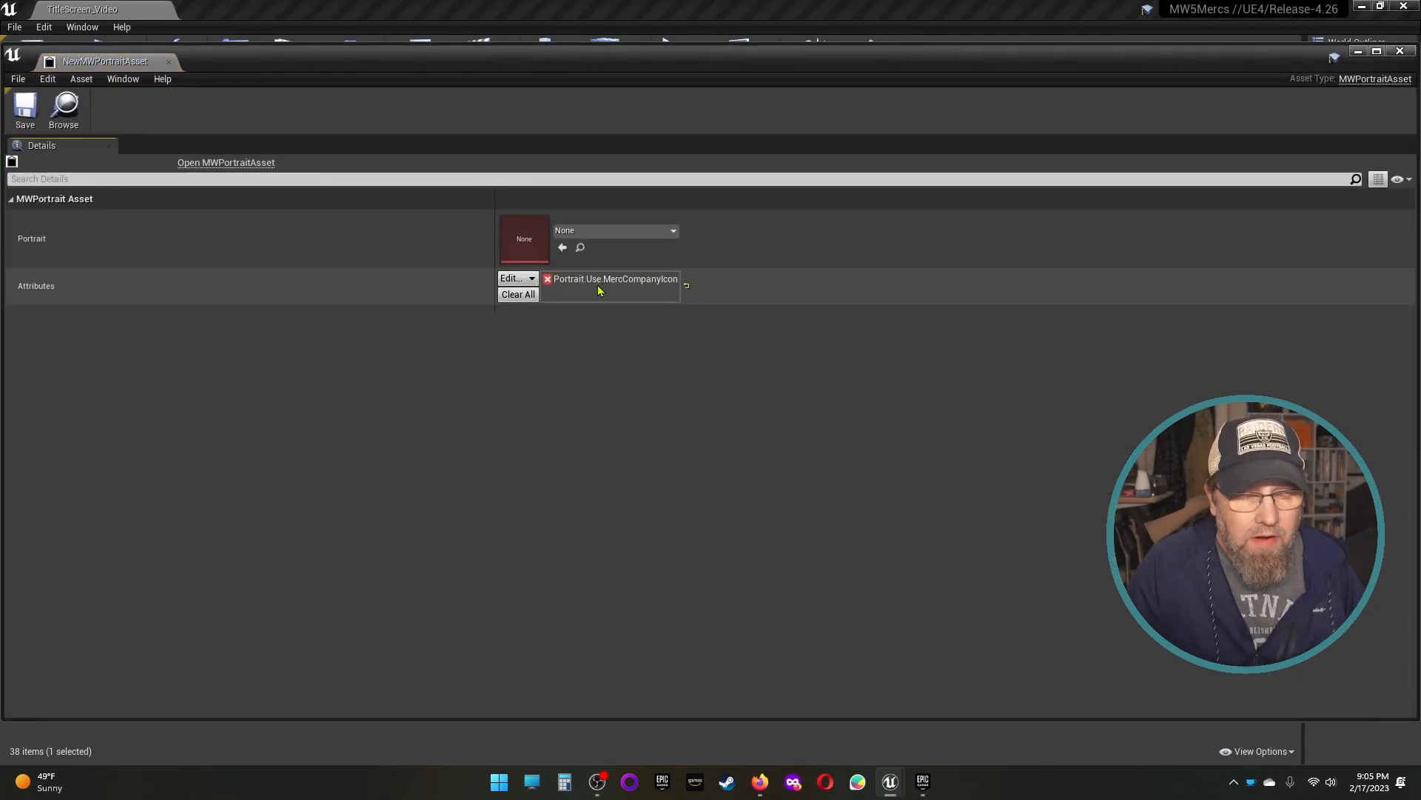
pyautogui.click(655, 233)
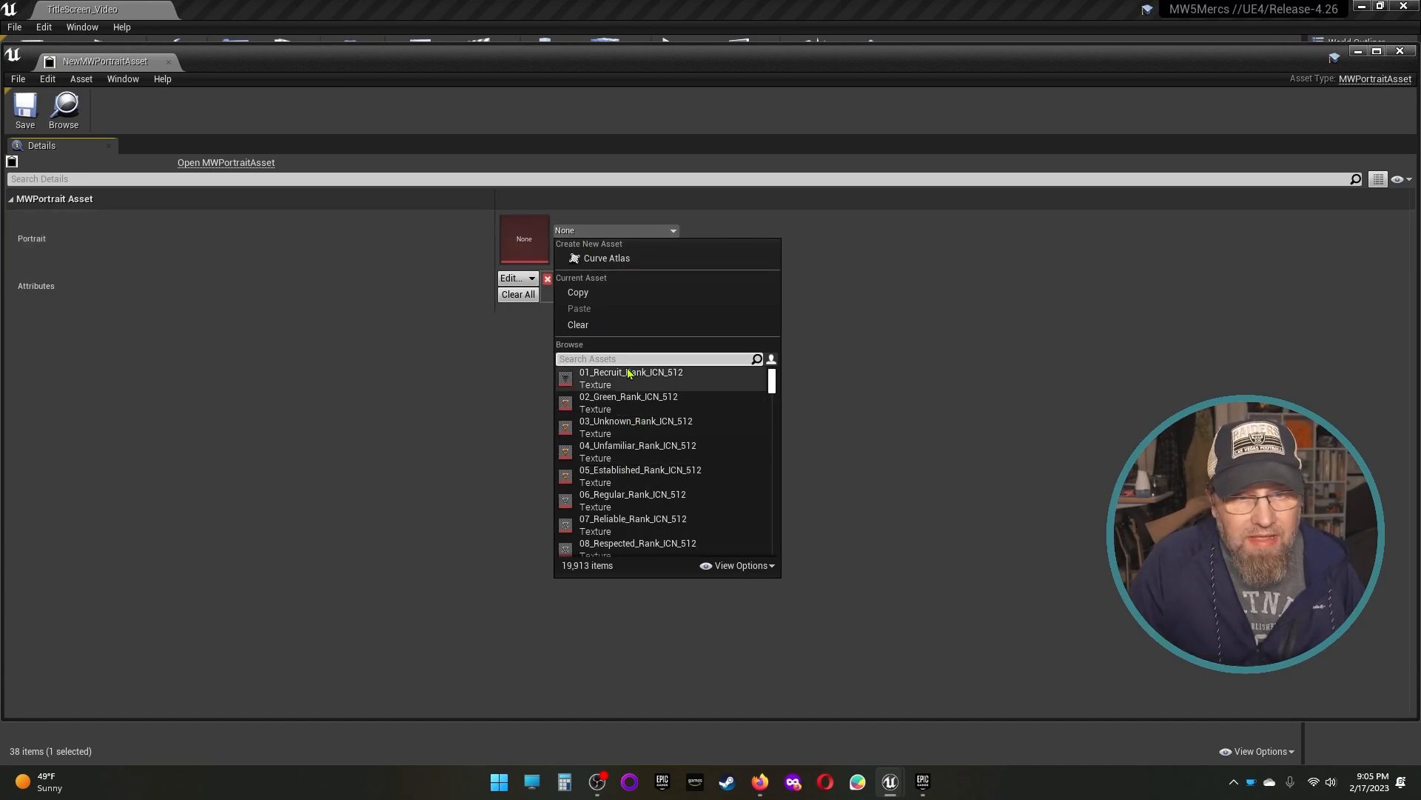
pyautogui.write('M7')
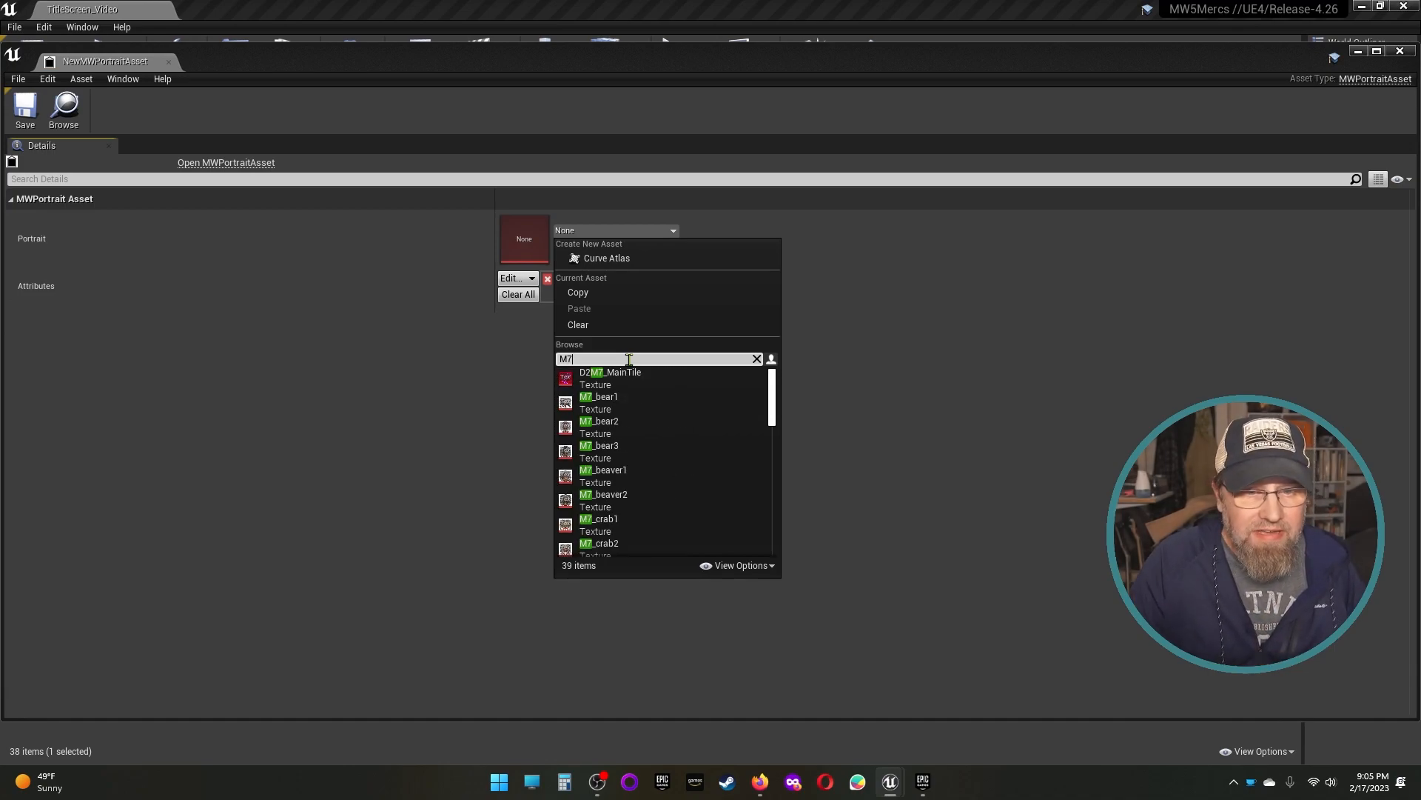
pyautogui.click(613, 404)
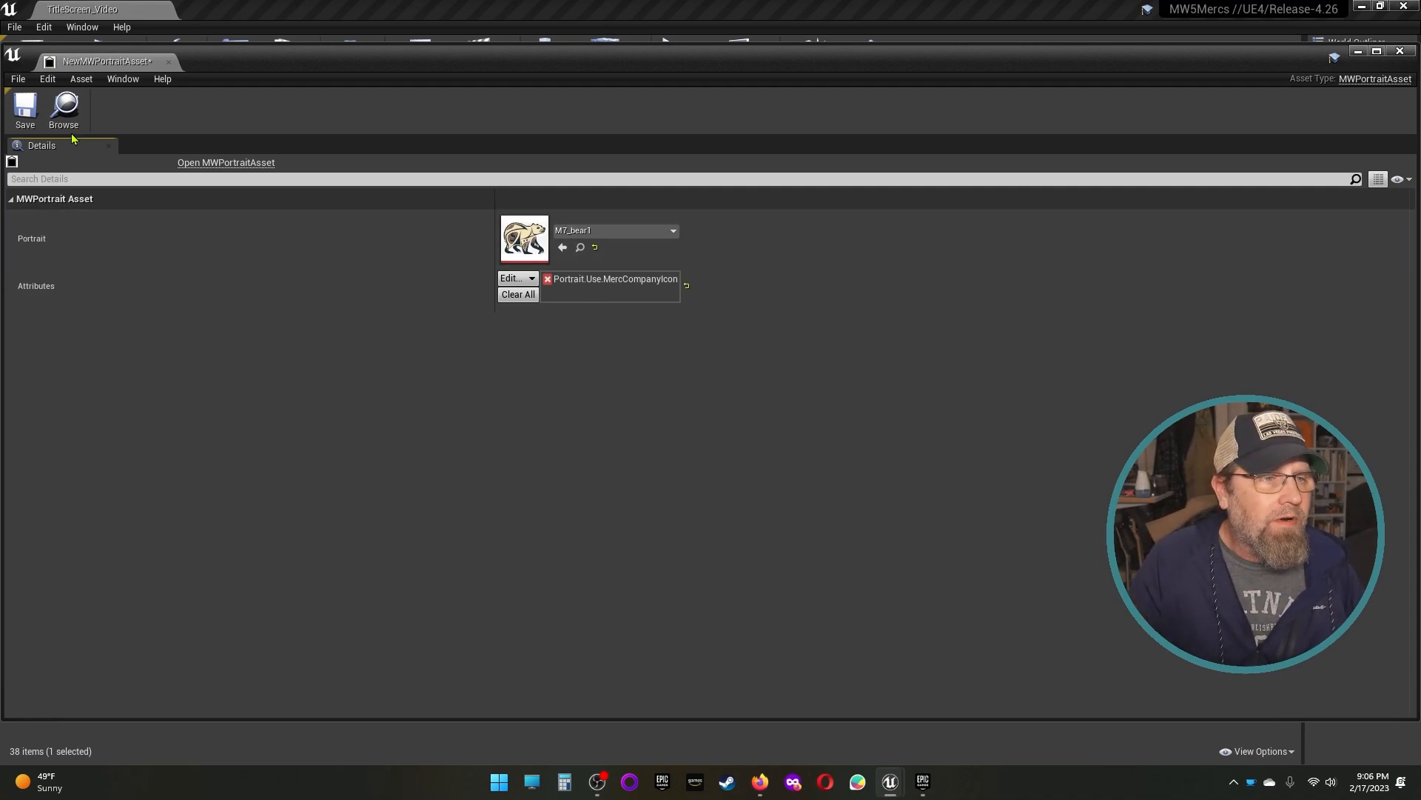
pyautogui.click(25, 108)
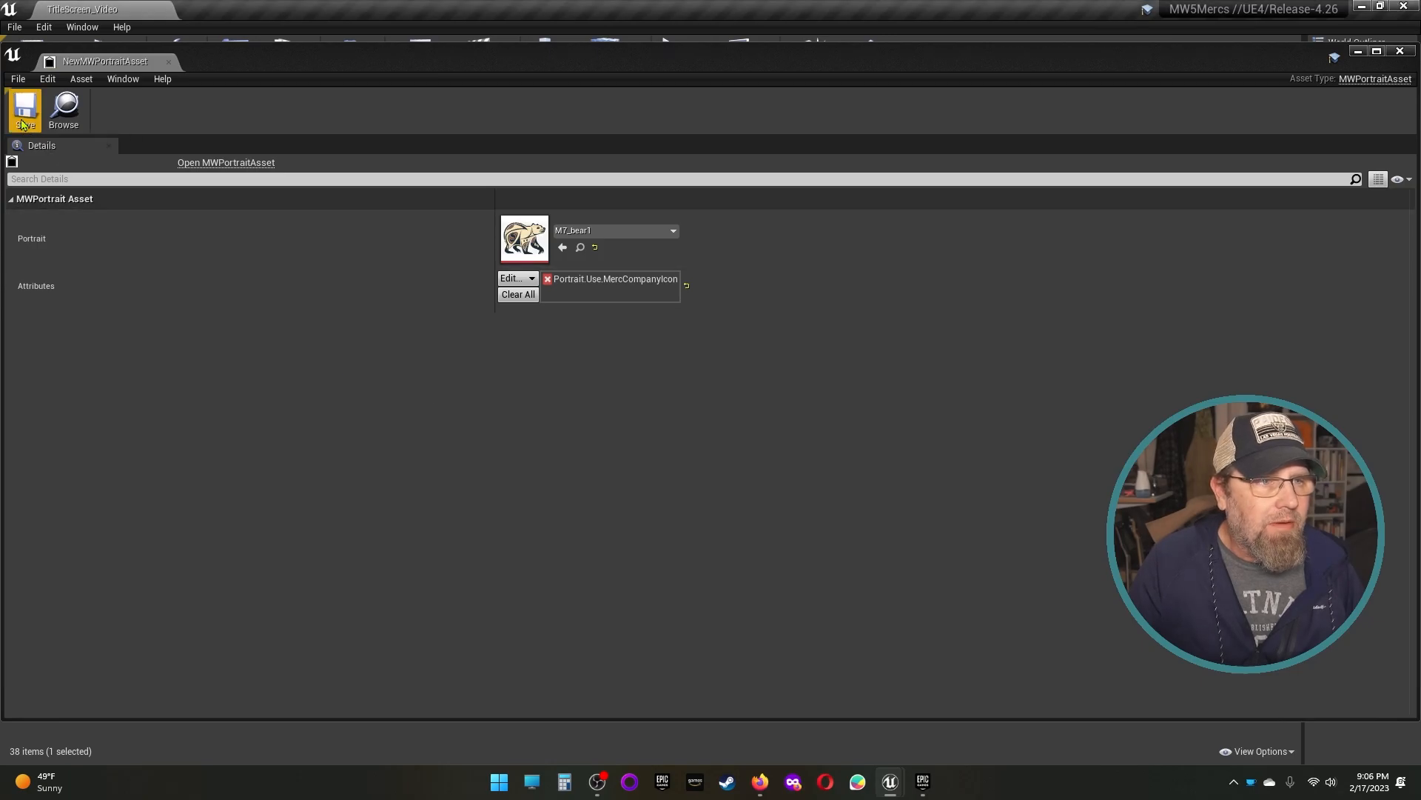
pyautogui.click(1399, 51)
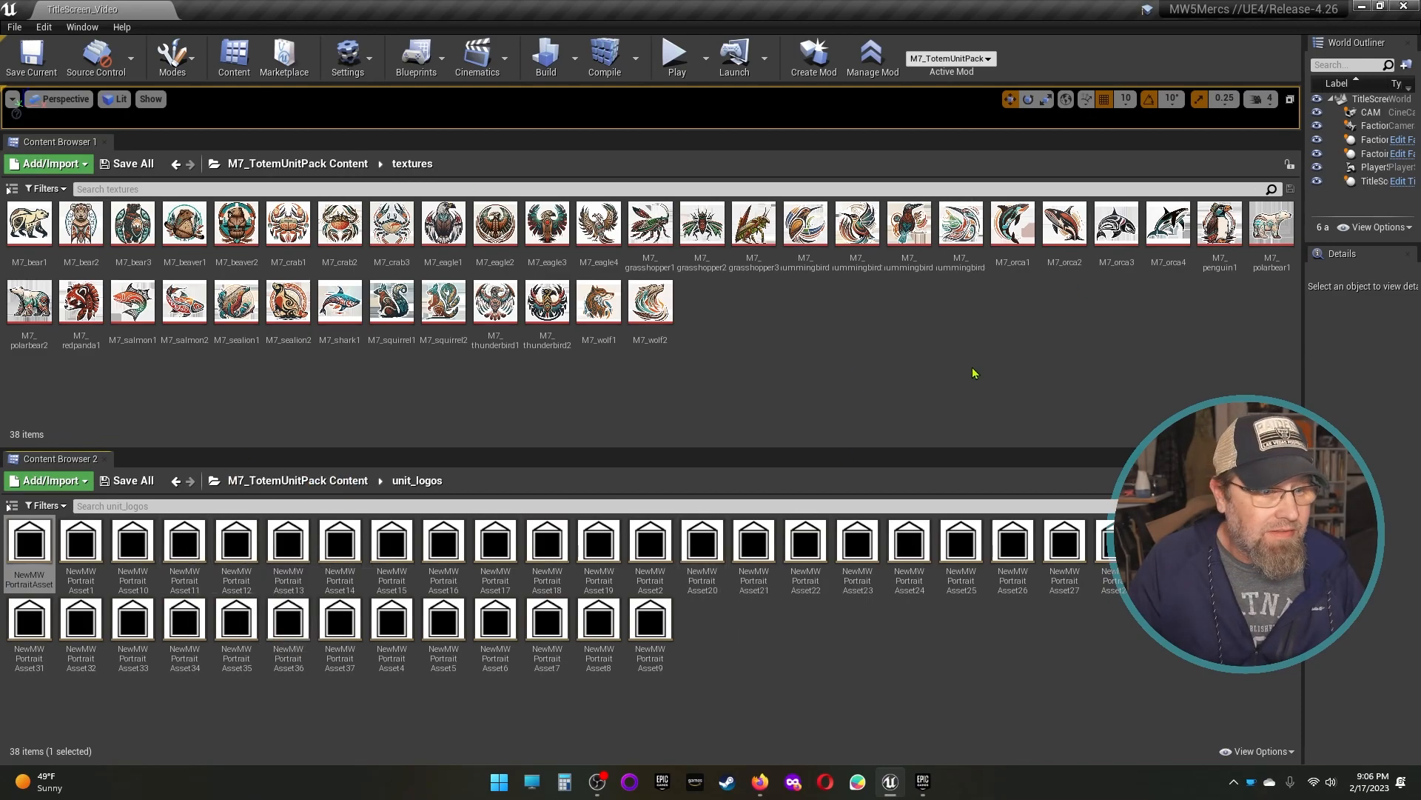
# Step: Rename the NewMWPortraitAsset portrait asset in unit_logos to M7_bear1
pyautogui.rightClick(34, 551)
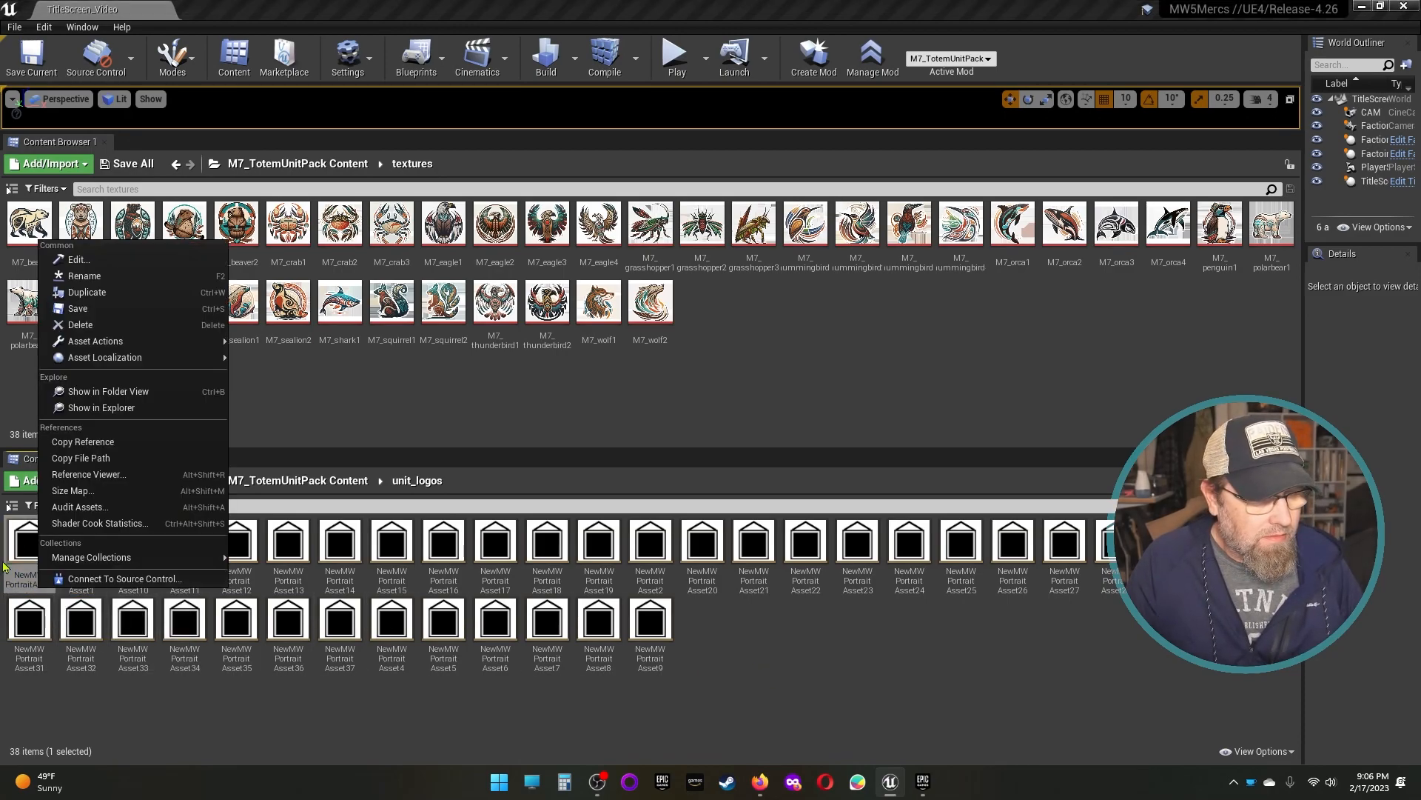
pyautogui.click(23, 550)
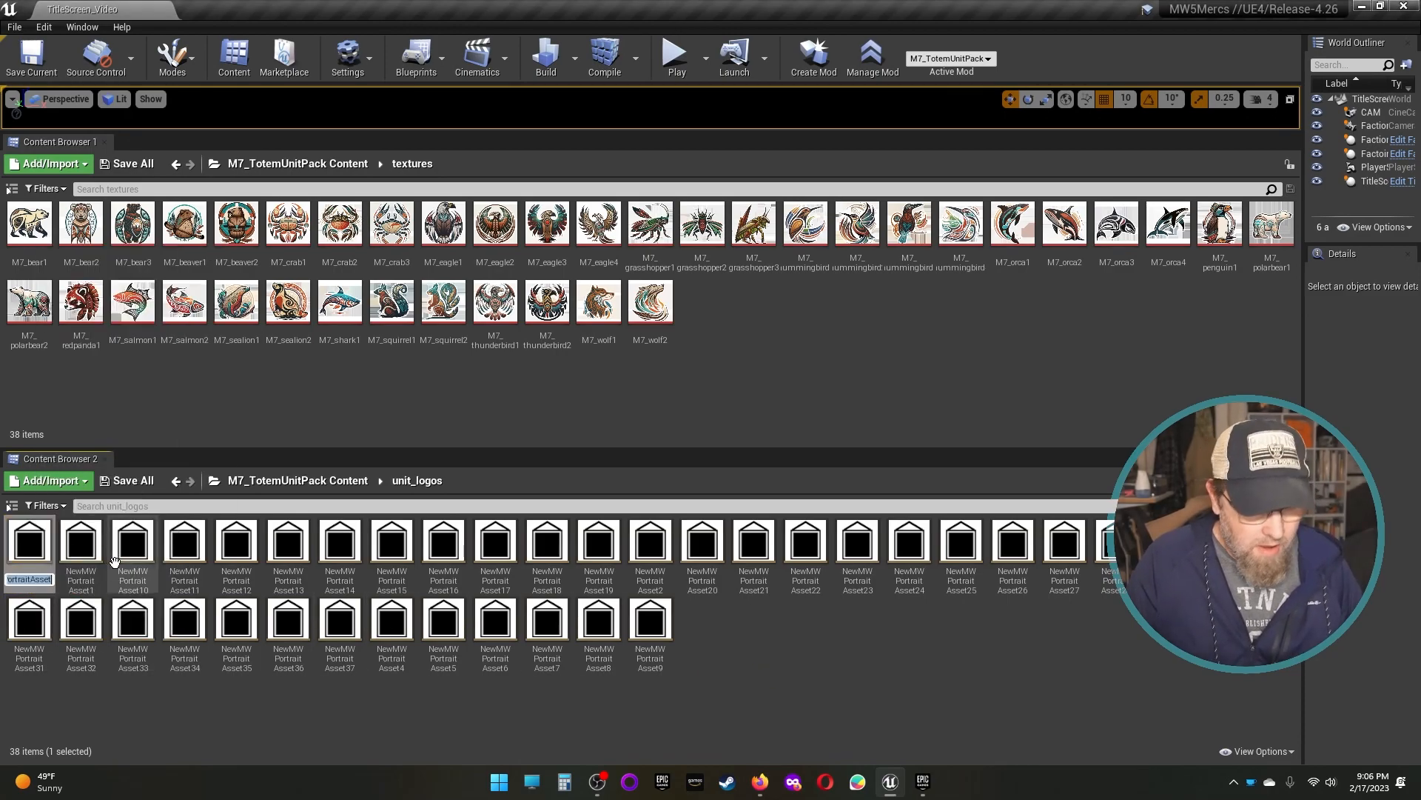
pyautogui.press('Home')
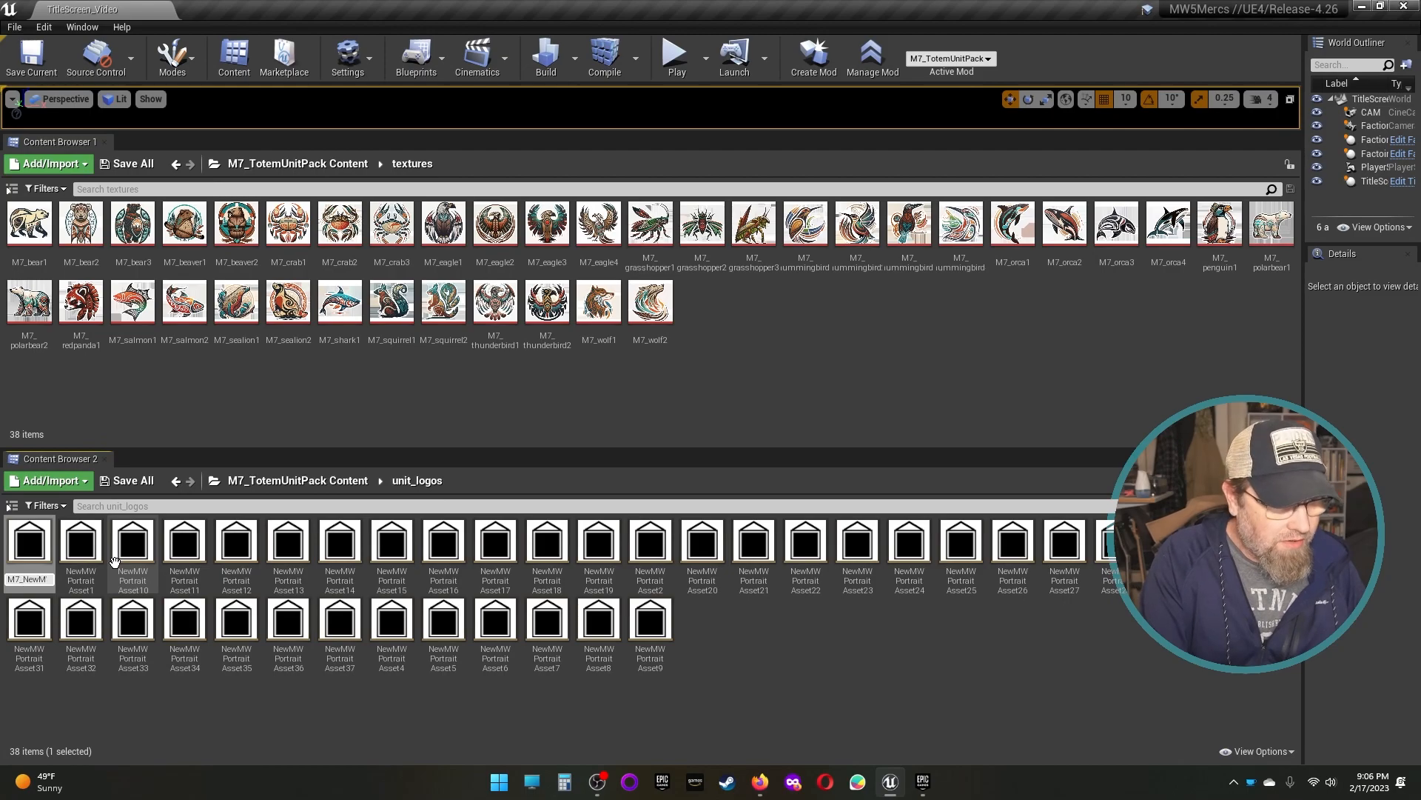
pyautogui.write('M7_bear1')
pyautogui.press('Delete')
pyautogui.press('Delete')
pyautogui.press('Return')
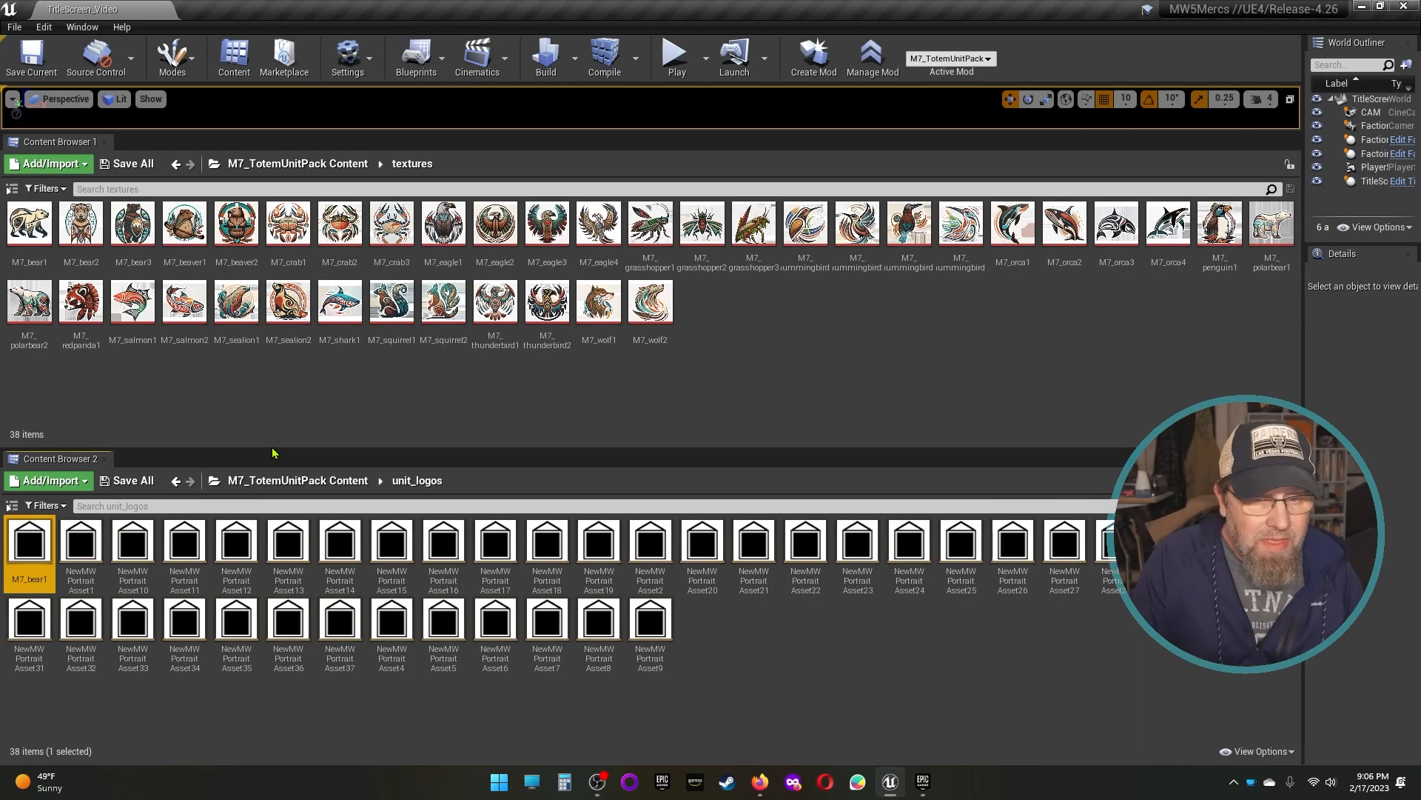
pyautogui.doubleClick(83, 546)
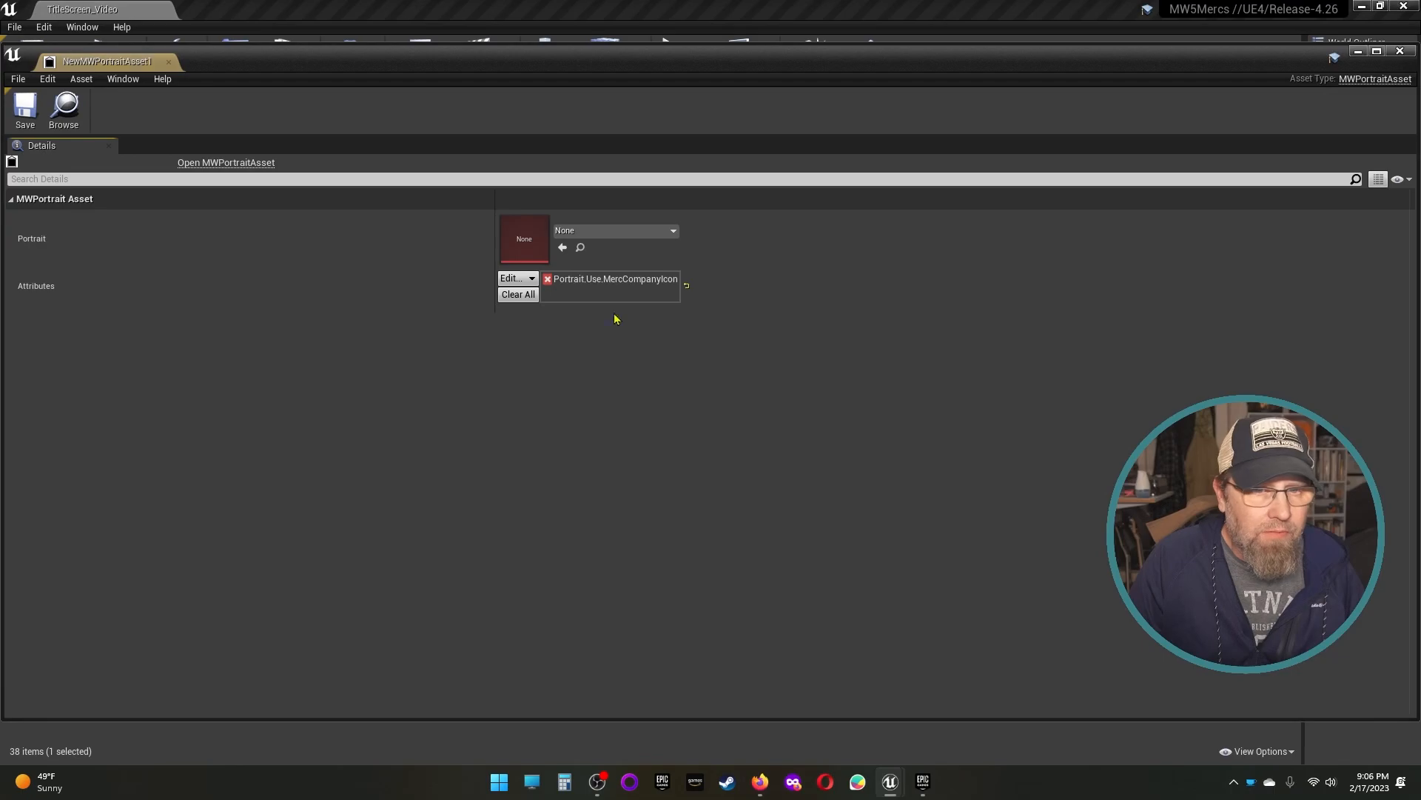
pyautogui.click(656, 231)
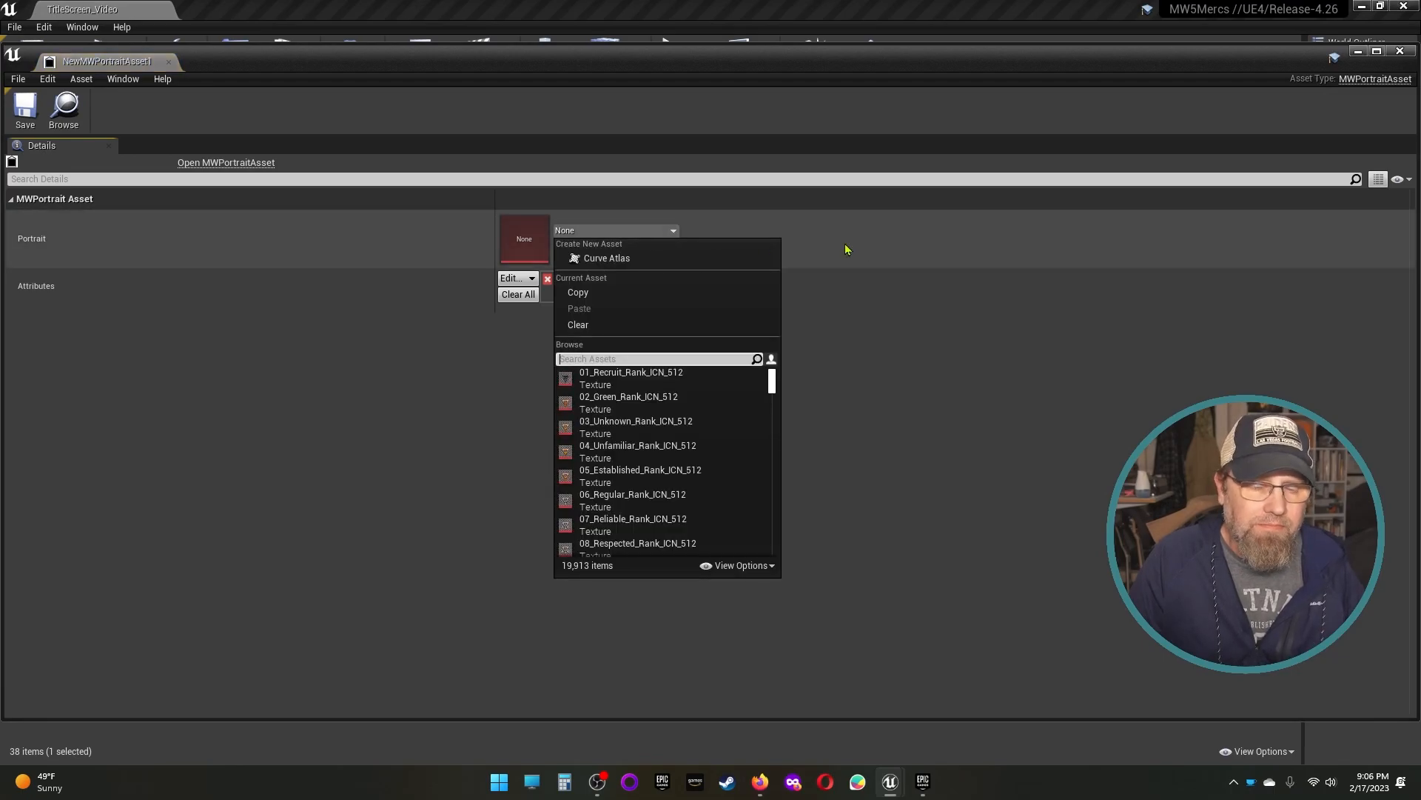
pyautogui.click(1400, 52)
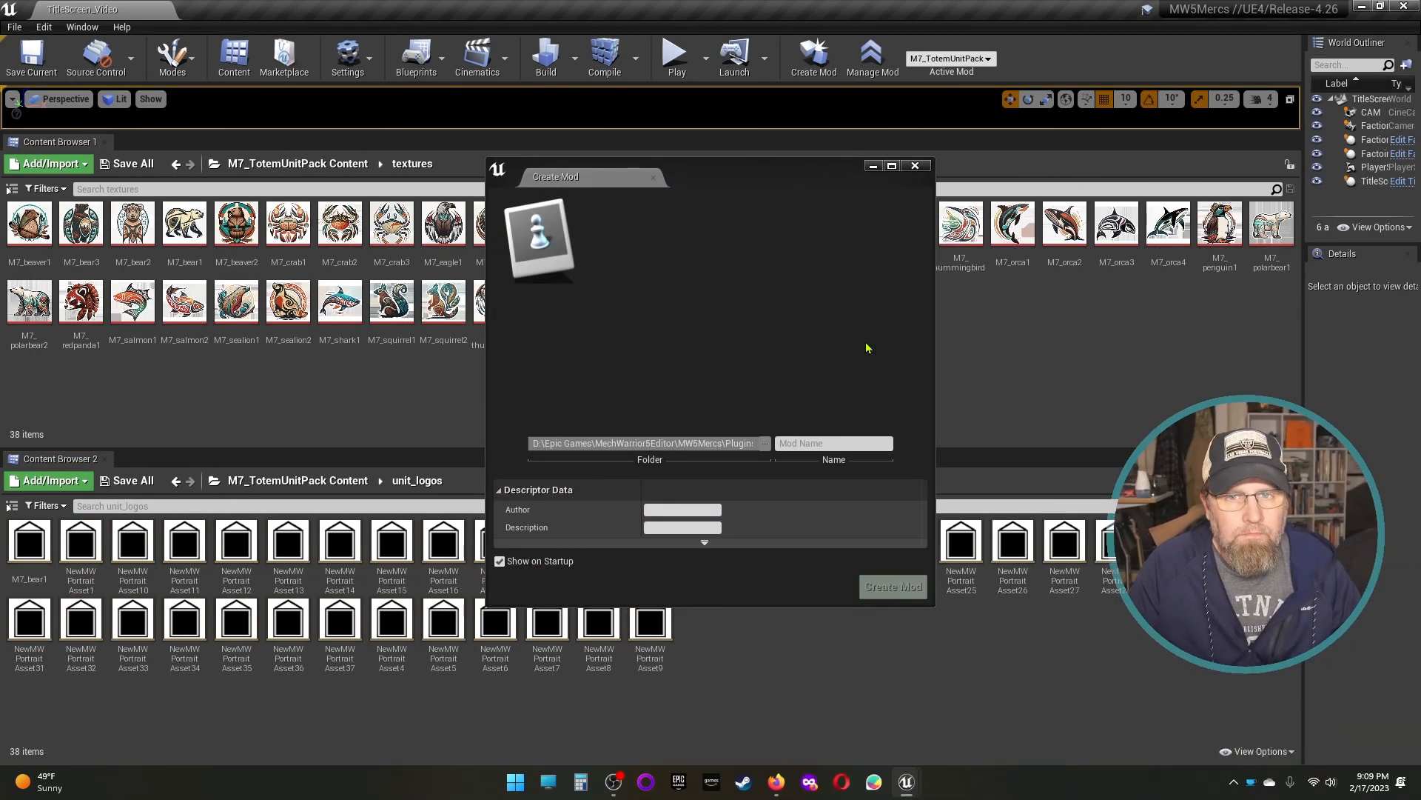
# Step: Dismiss the Create Mod window and choose M7_TotemUnitPack as the active mod
pyautogui.click(915, 166)
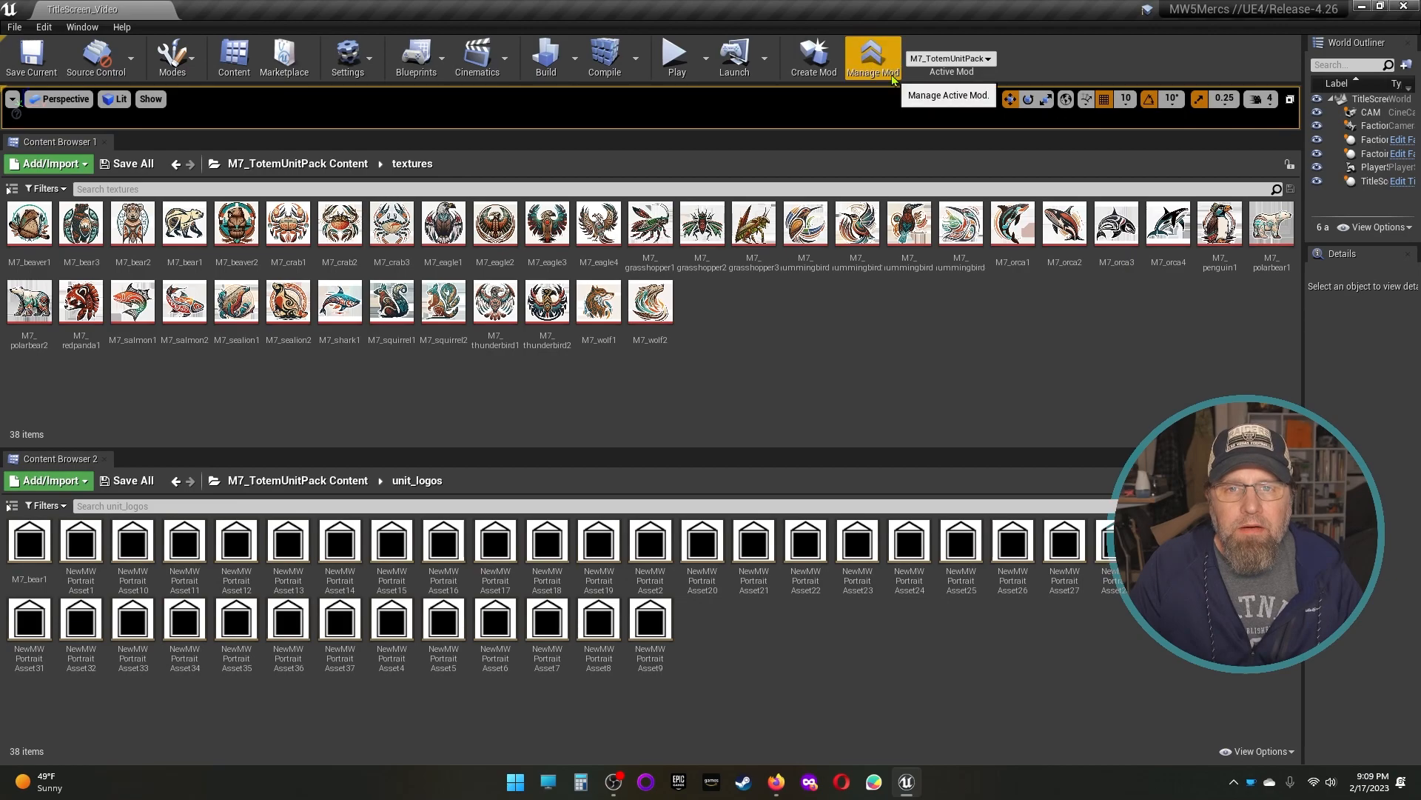
pyautogui.click(988, 61)
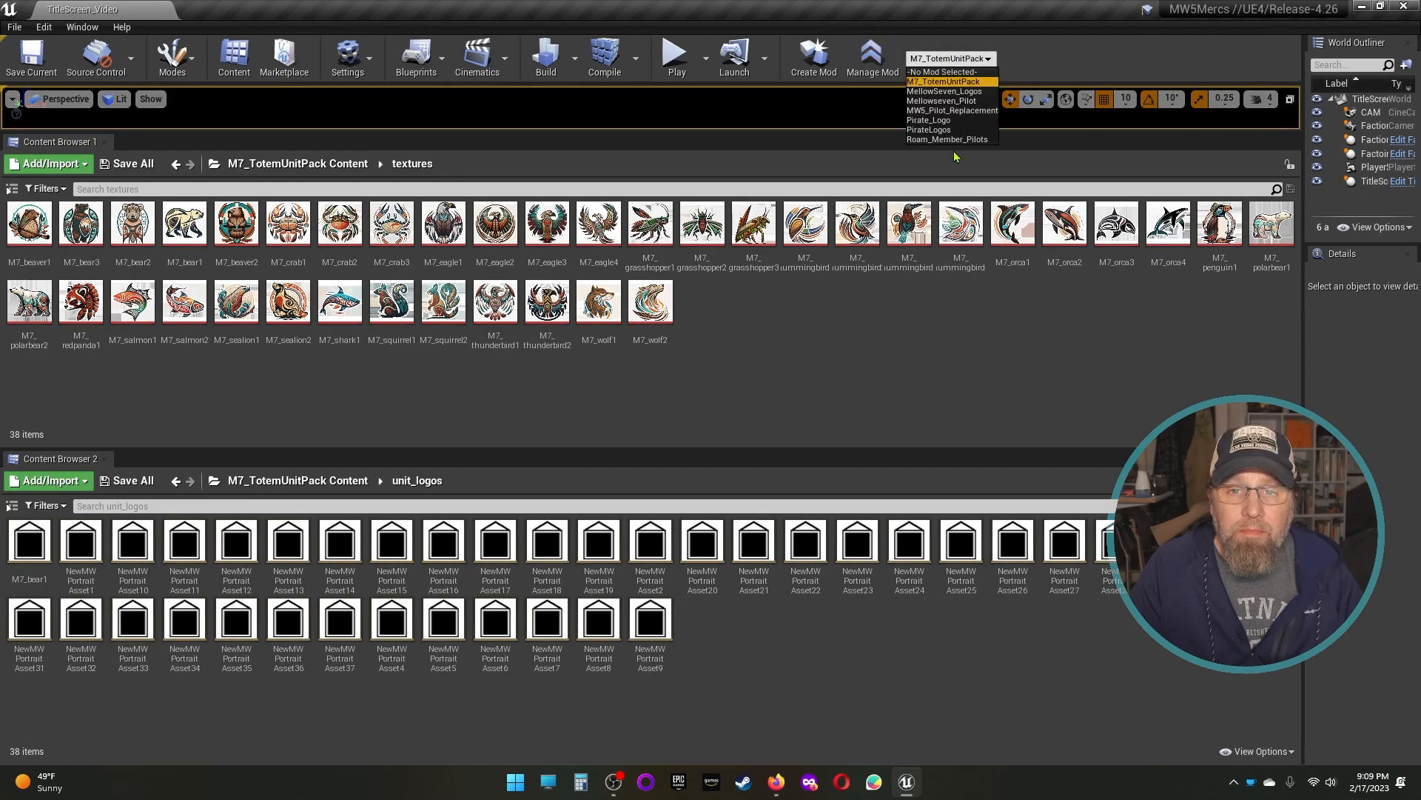
pyautogui.click(962, 84)
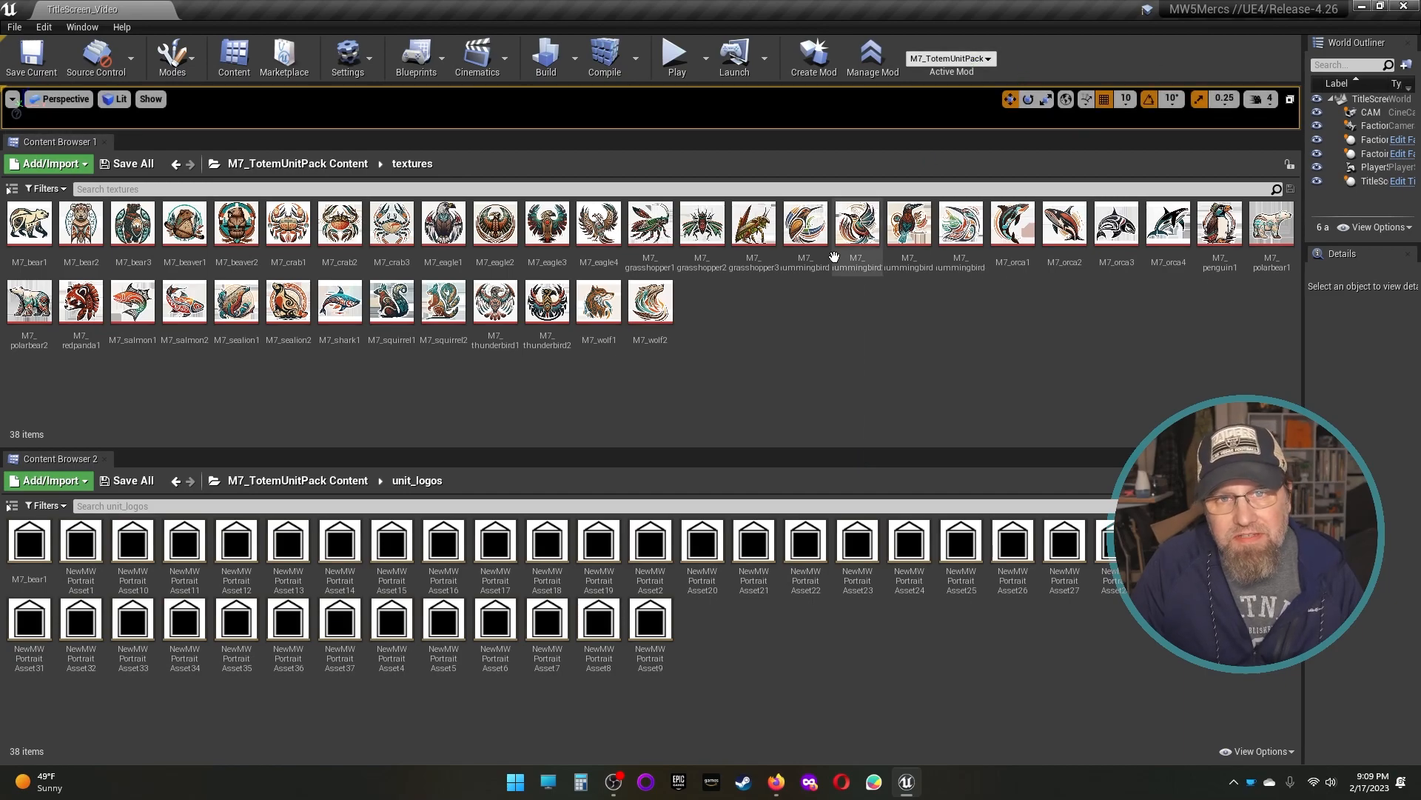
# Step: Assign the M7_bear2 texture as the Portrait of NewMWPortraitAsset1, then save and close the asset
pyautogui.doubleClick(81, 555)
pyautogui.click(641, 232)
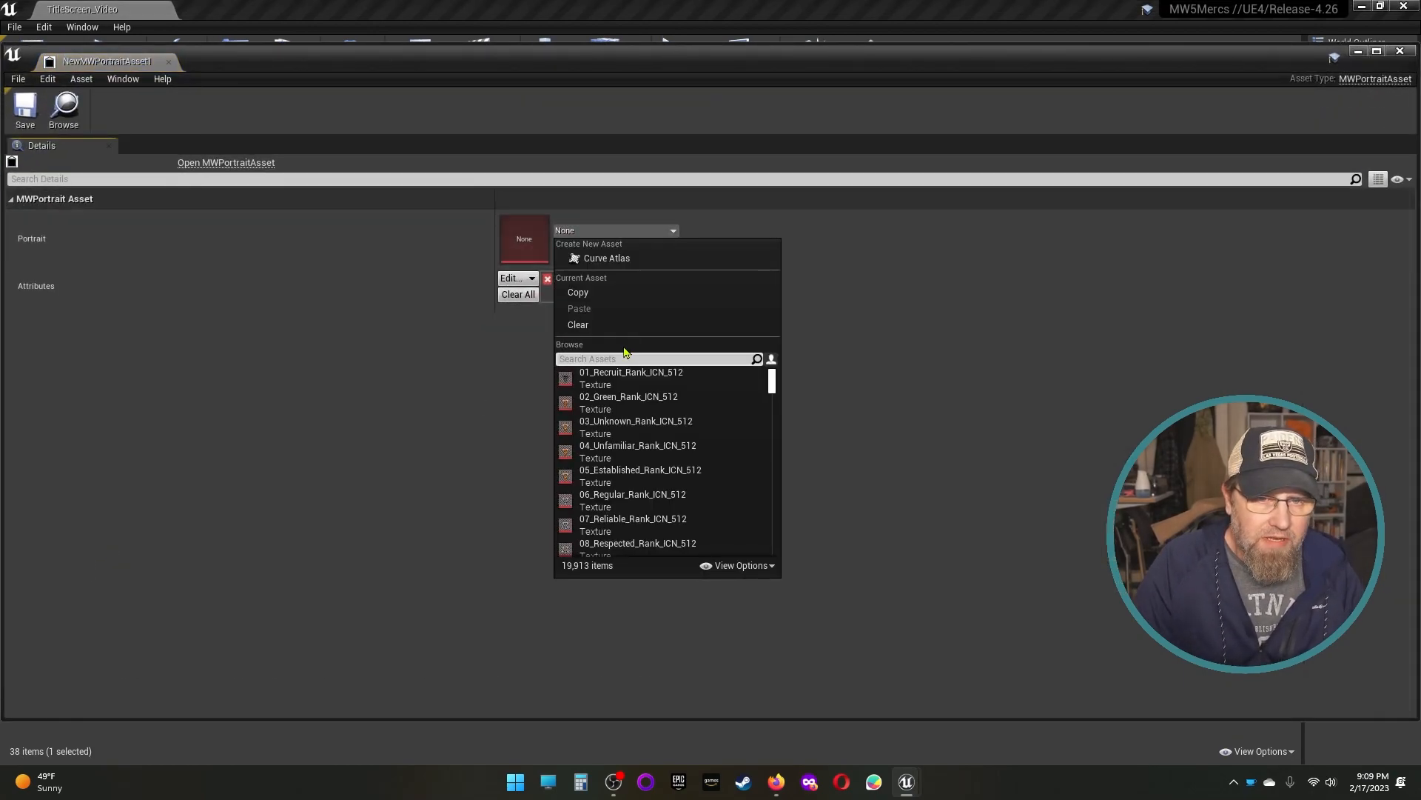
pyautogui.write('M7')
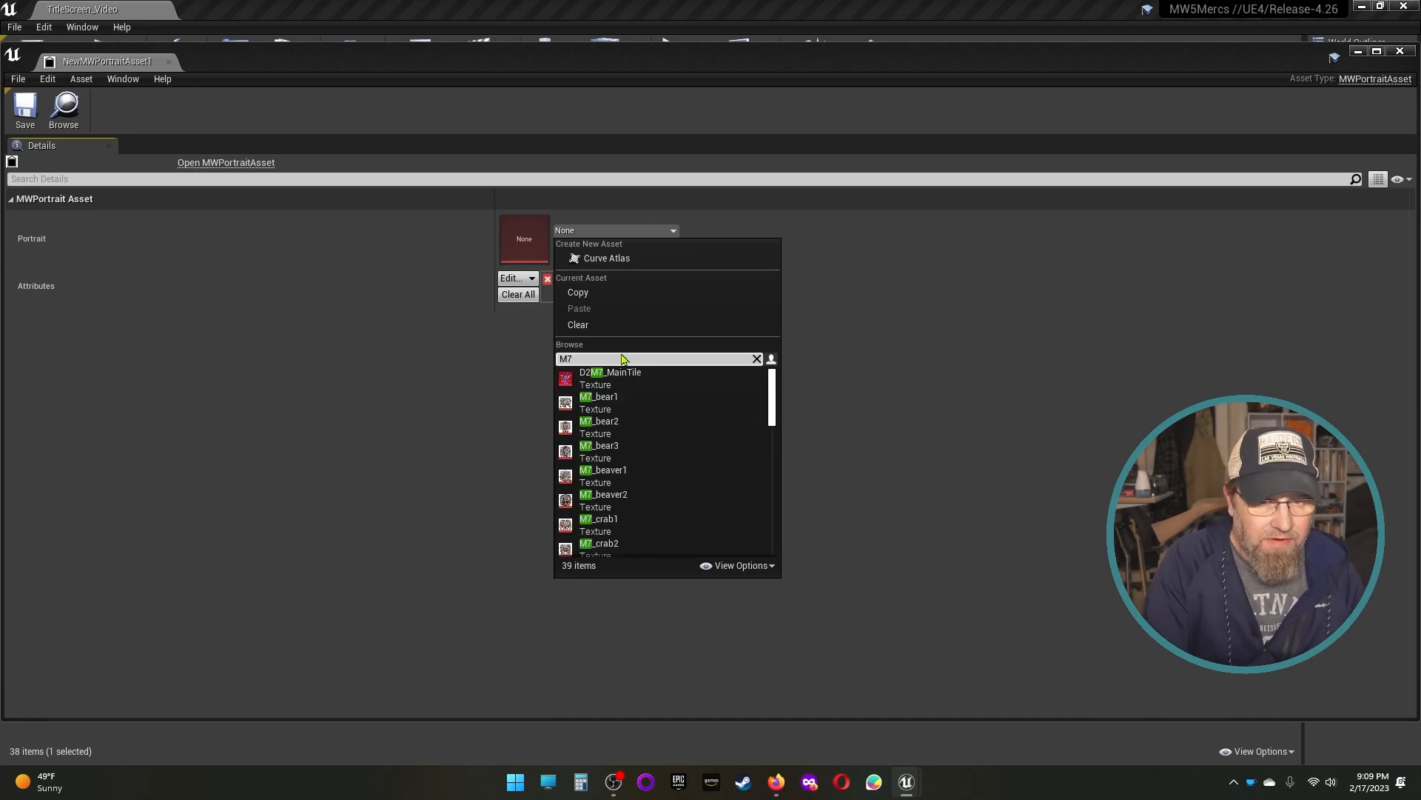
pyautogui.click(628, 439)
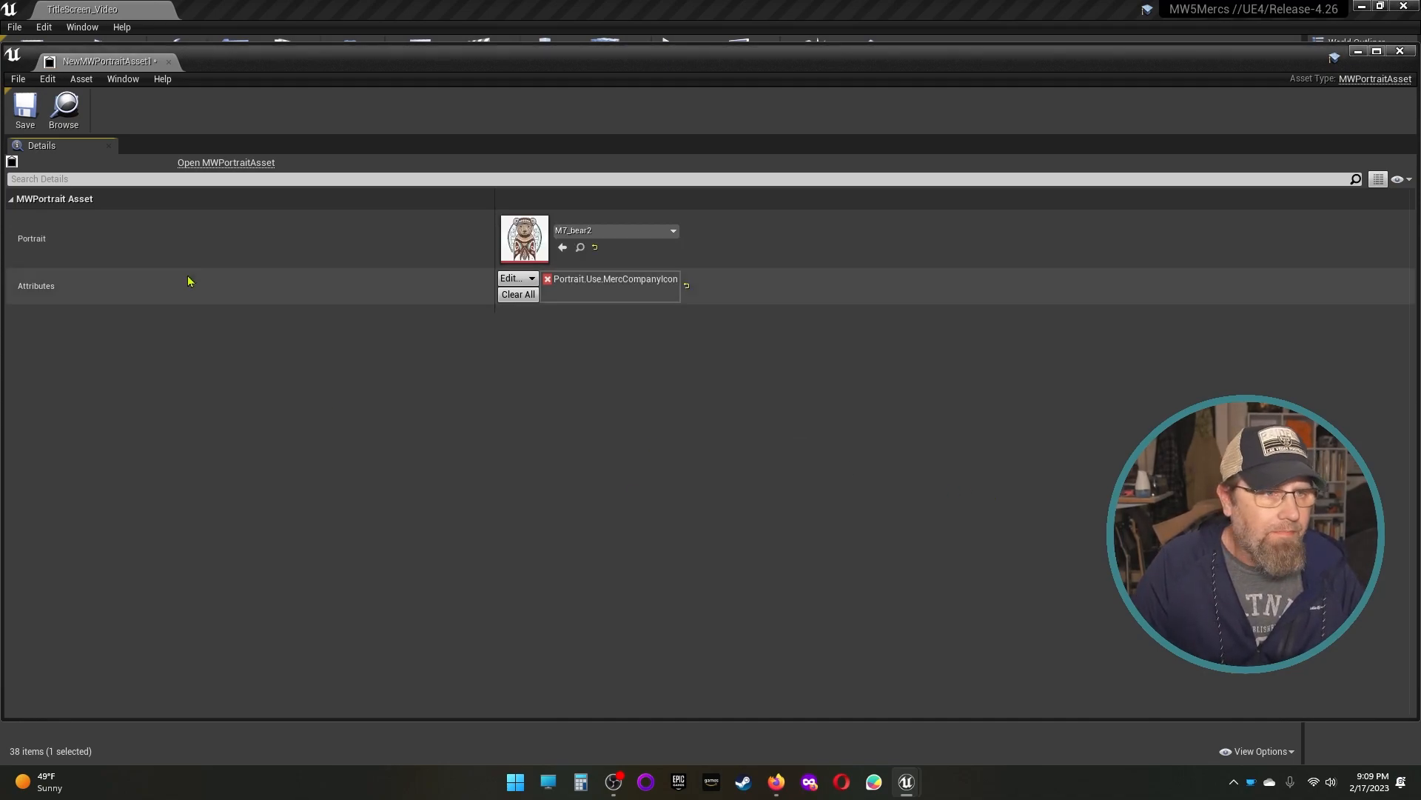
pyautogui.click(25, 109)
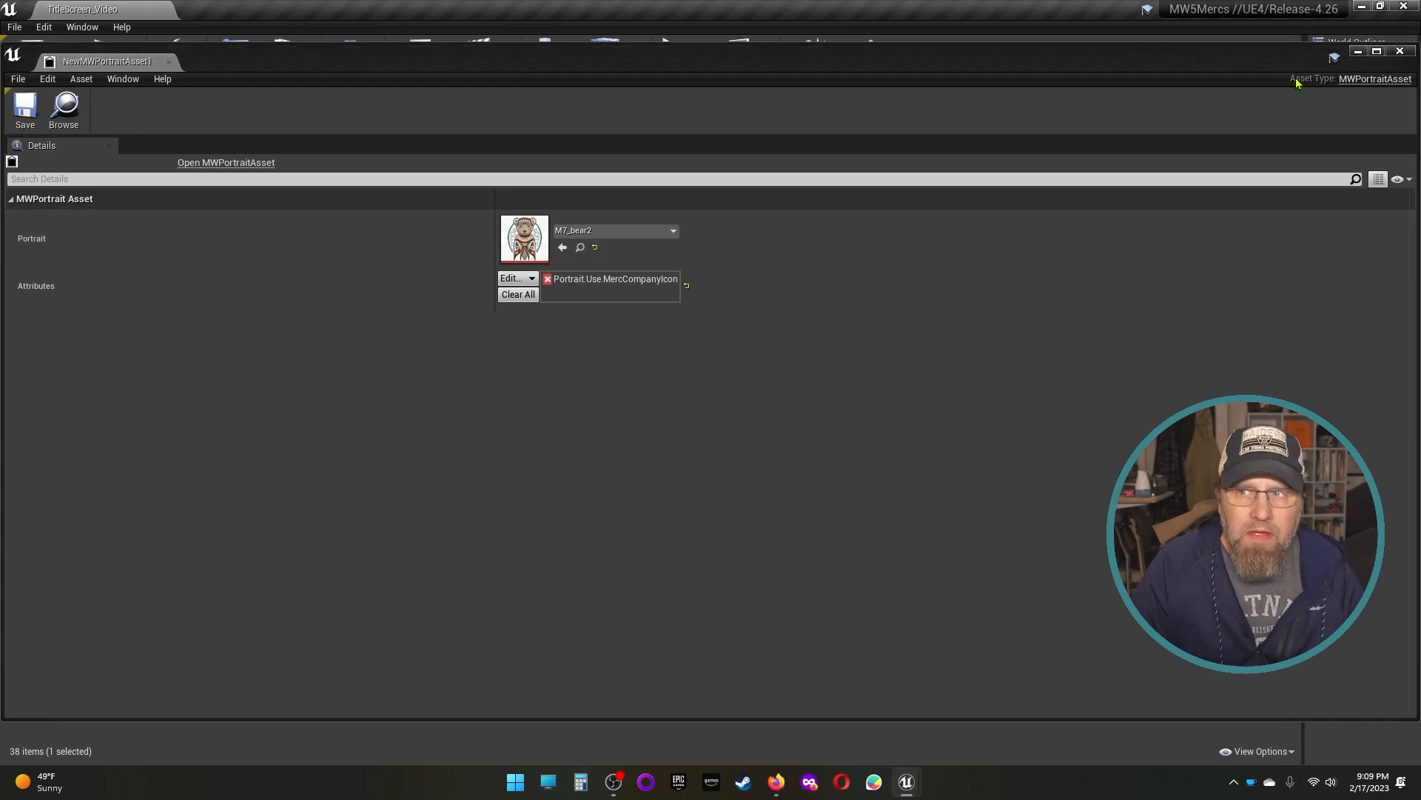
pyautogui.click(1400, 51)
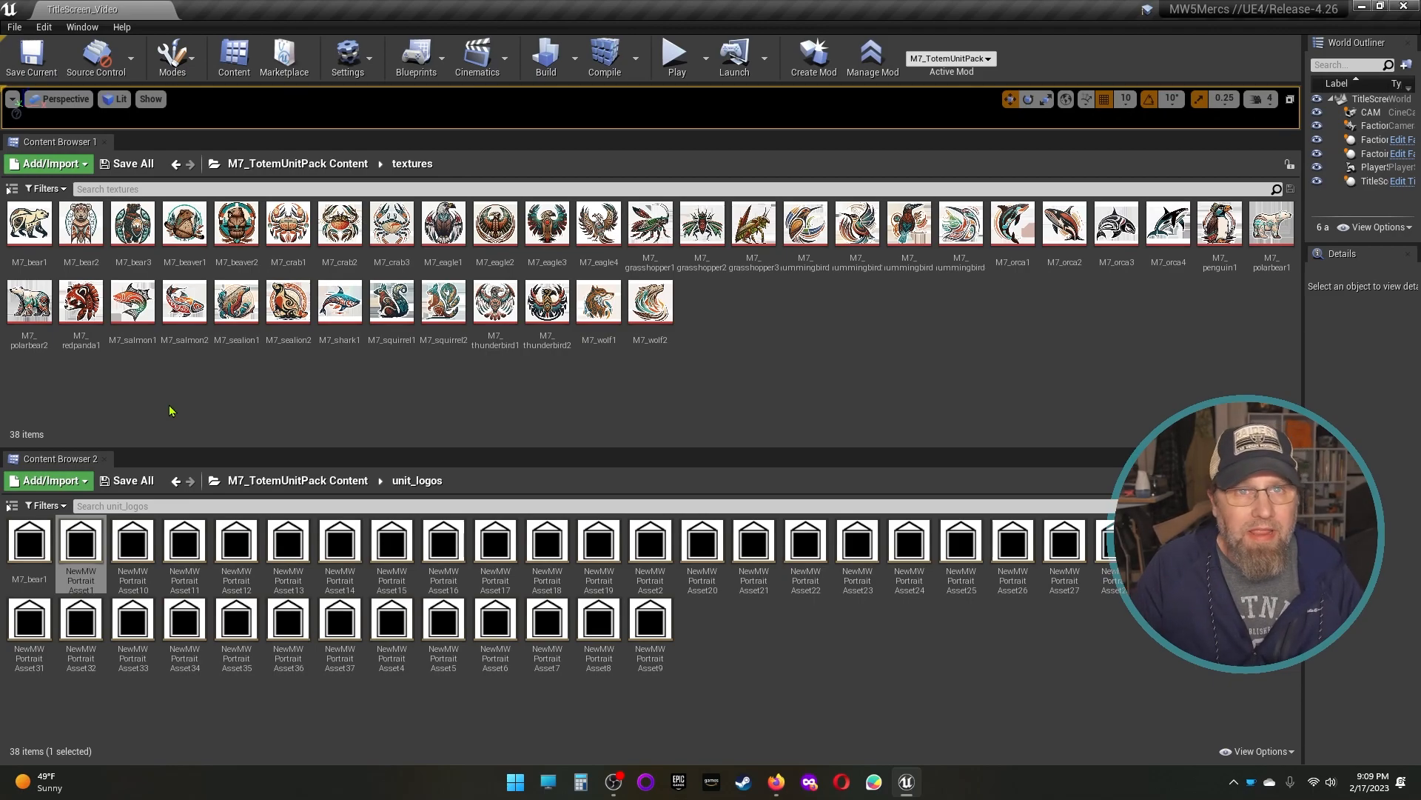
# Step: Rename the NewMWPortraitAsset1 portrait asset in unit_logos to M7_bear2
pyautogui.click(75, 578)
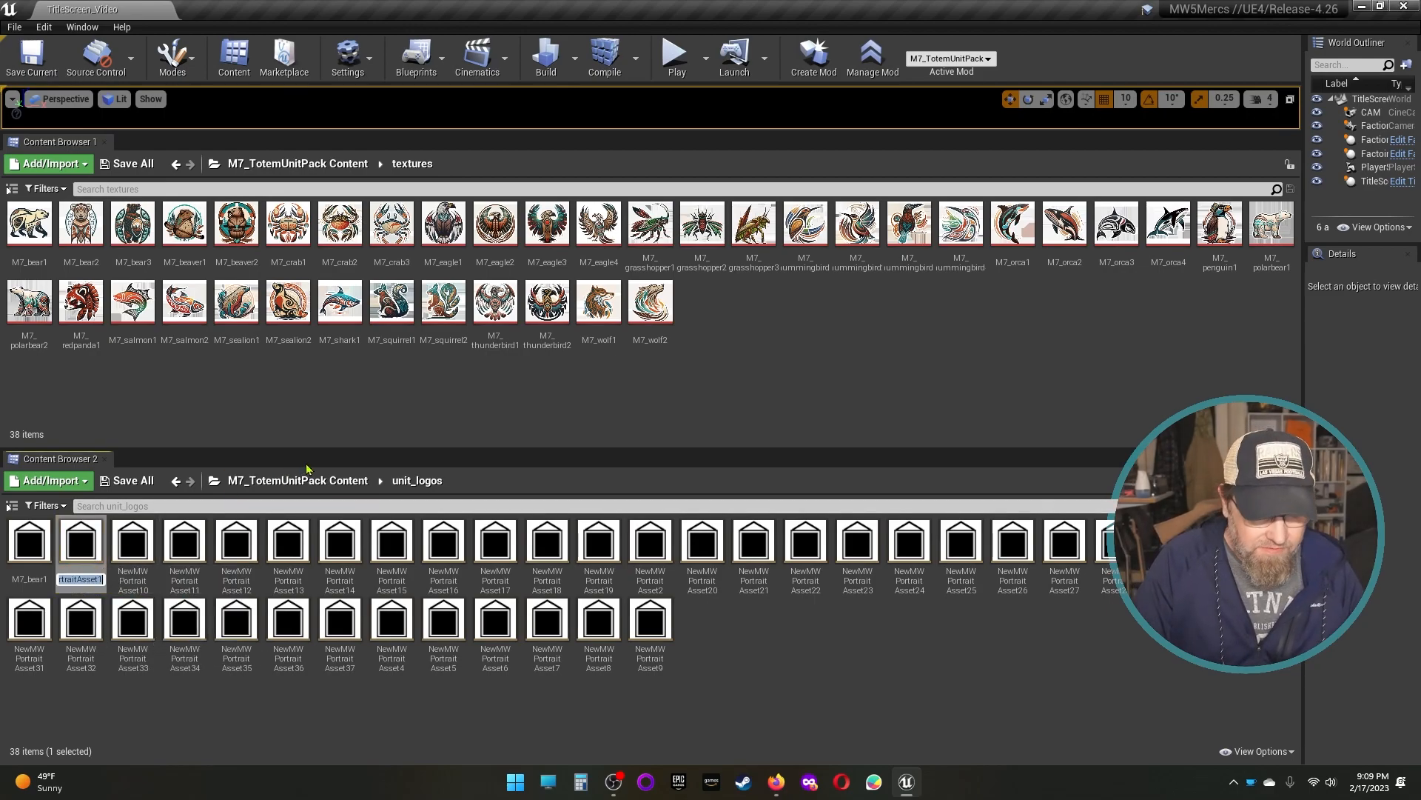
pyautogui.write('M7_bear2')
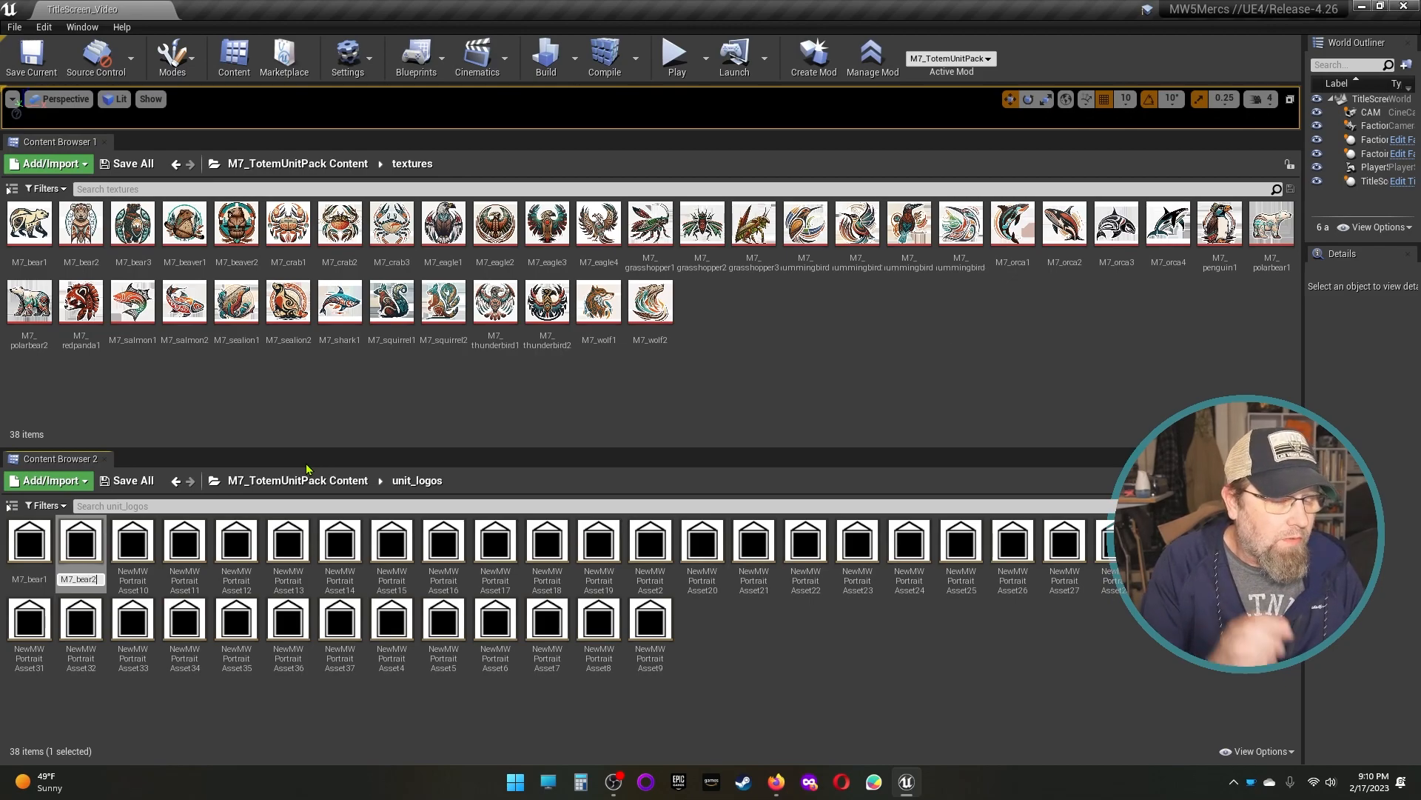
pyautogui.press('Return')
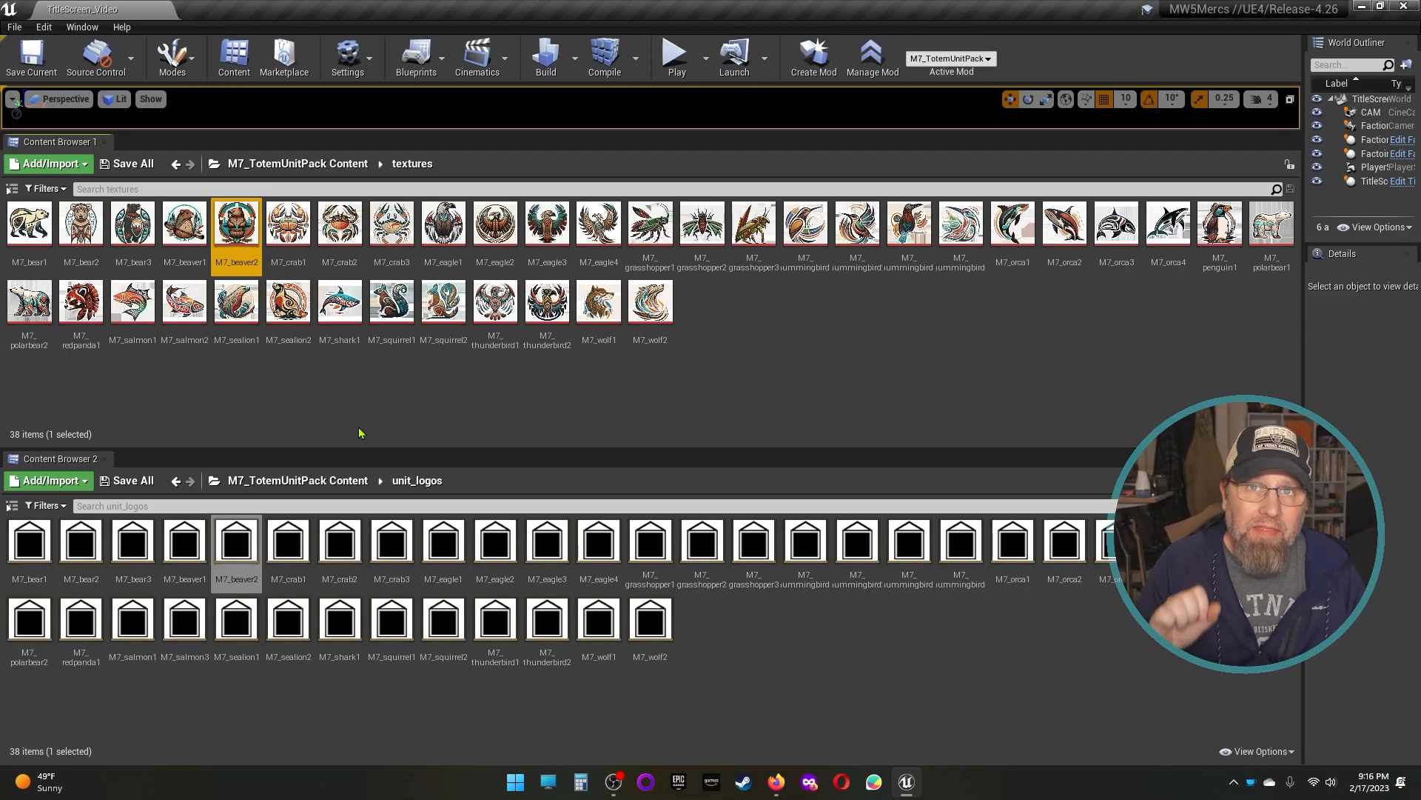
# Step: Assign the M7_crab1 and M7_crab2 textures as the Portraits of their same-named portrait assets, saving and closing each one
pyautogui.doubleClick(288, 543)
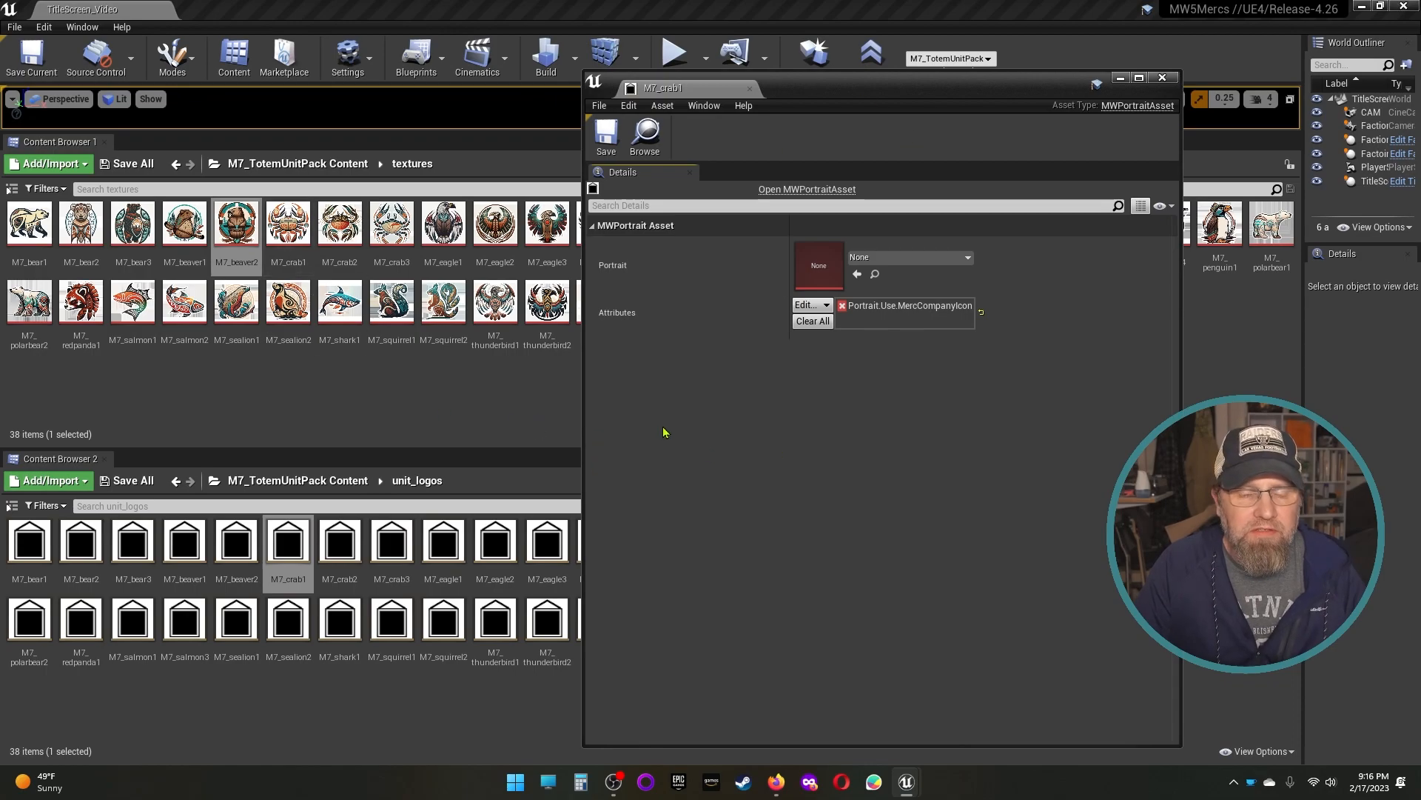
pyautogui.moveTo(288, 222); pyautogui.dragTo(818, 270)
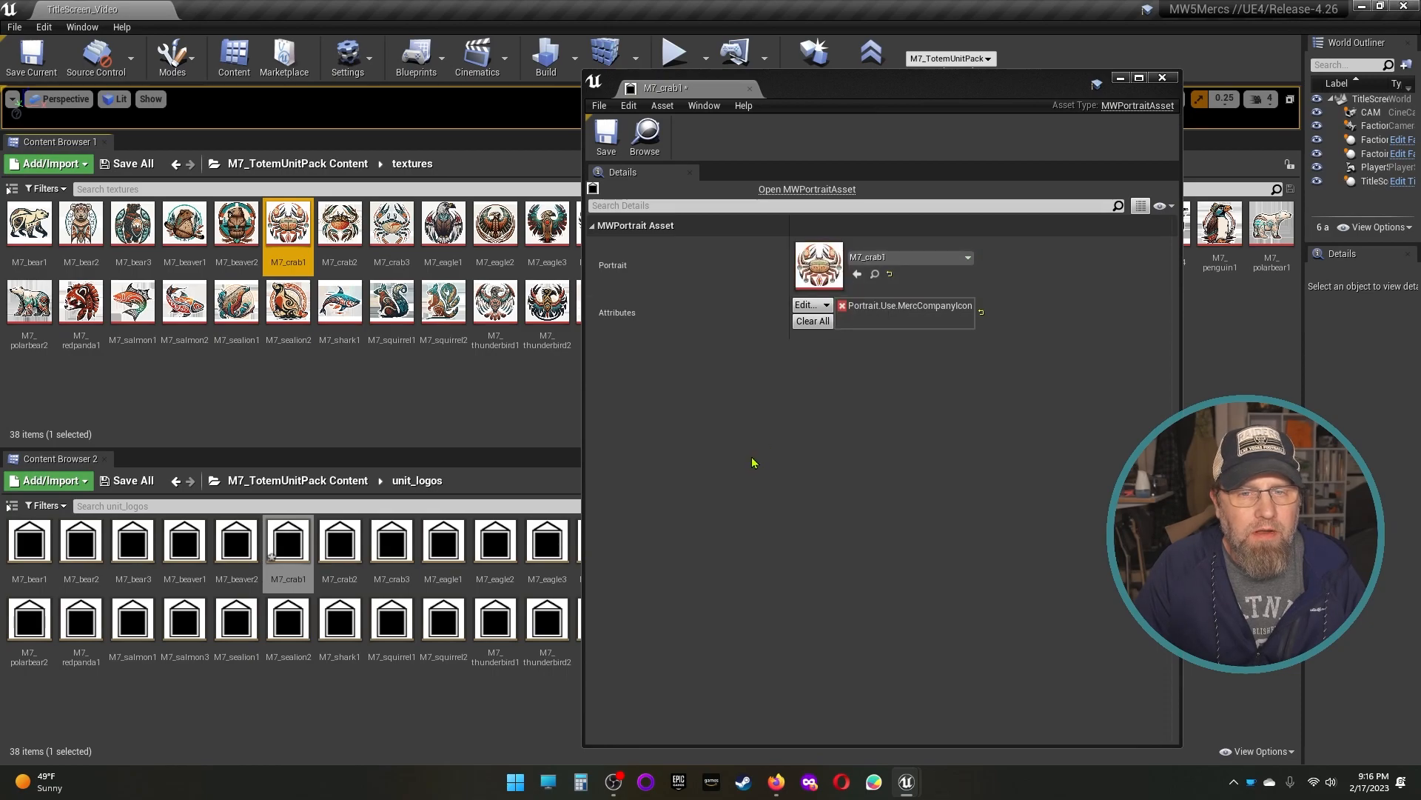
pyautogui.click(607, 133)
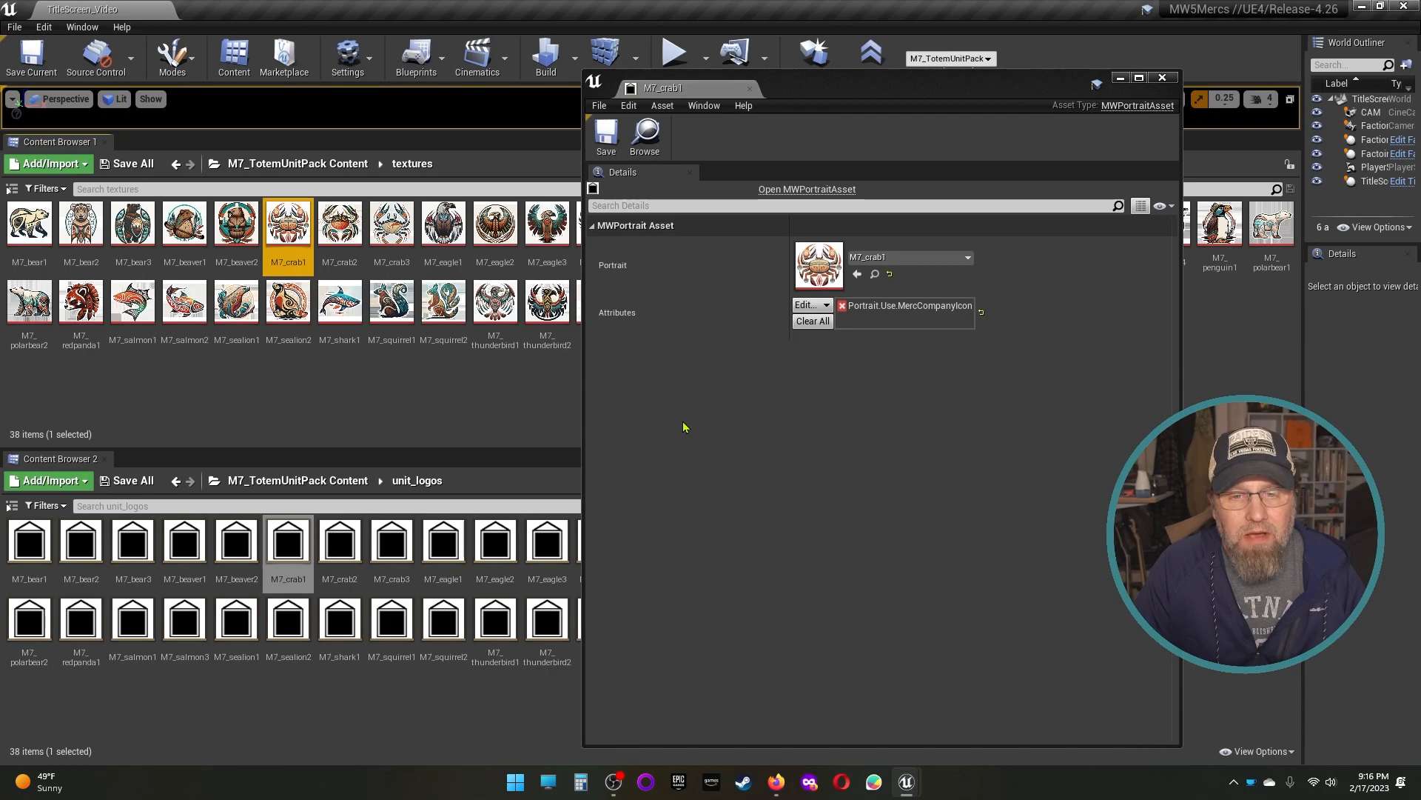
pyautogui.click(1162, 77)
pyautogui.doubleClick(340, 540)
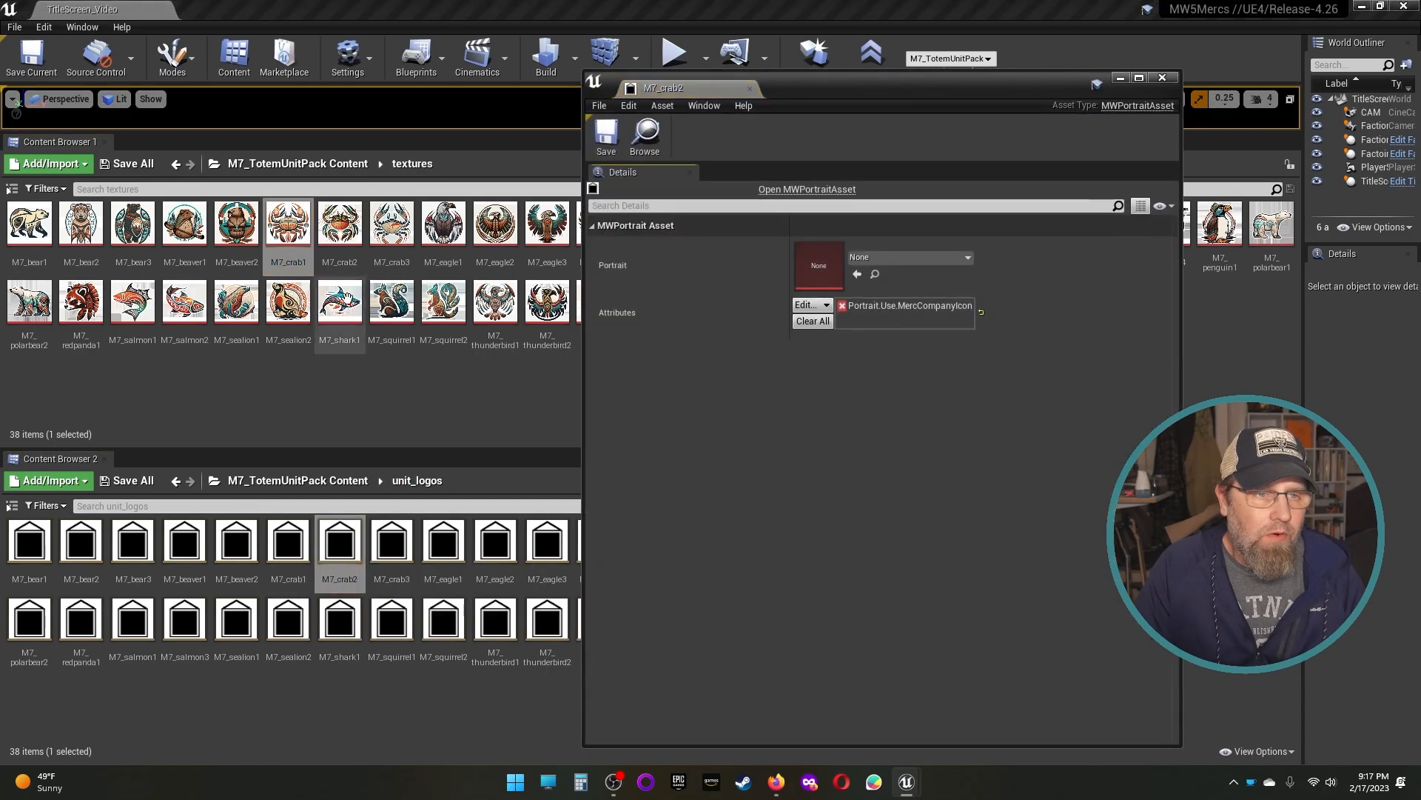
pyautogui.moveTo(339, 222); pyautogui.dragTo(811, 270)
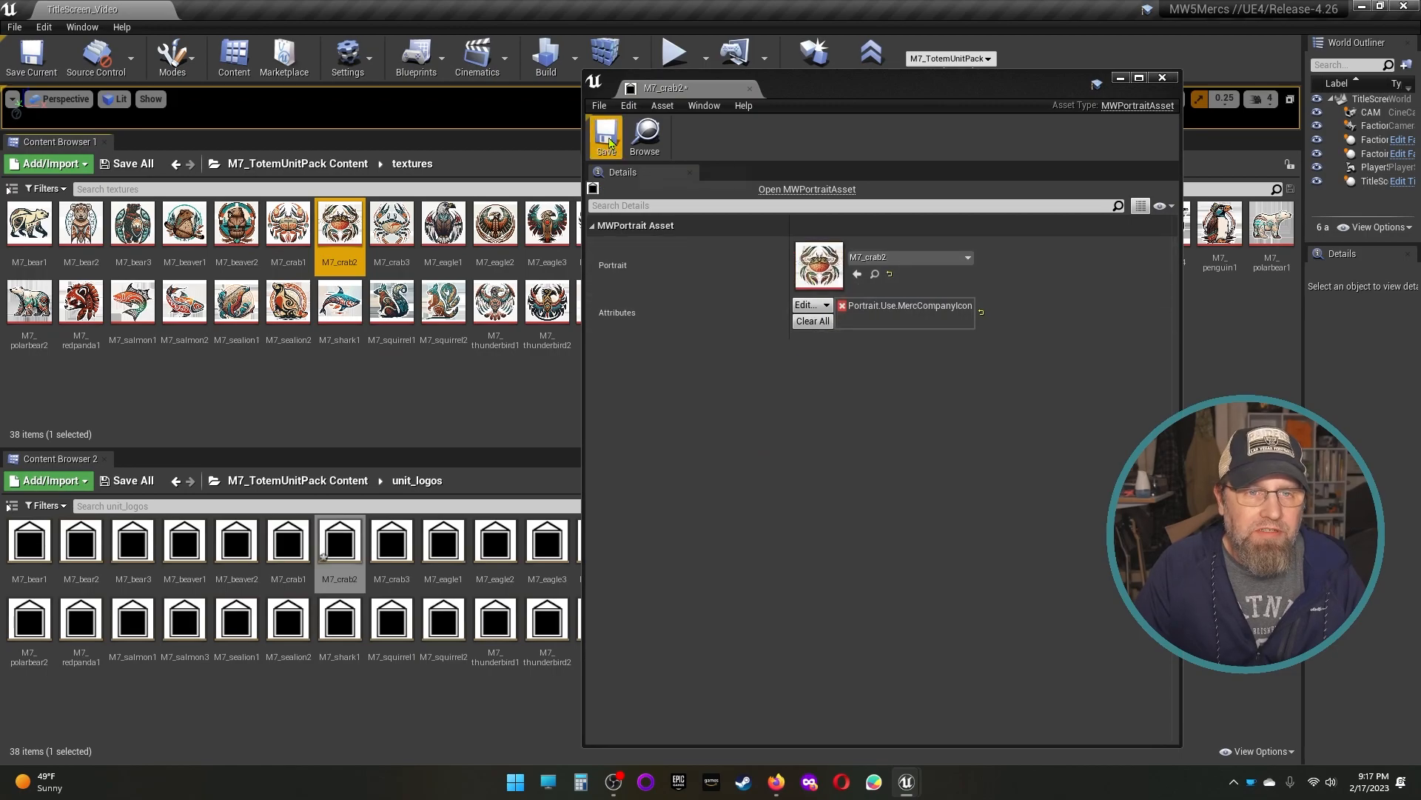
pyautogui.click(1162, 77)
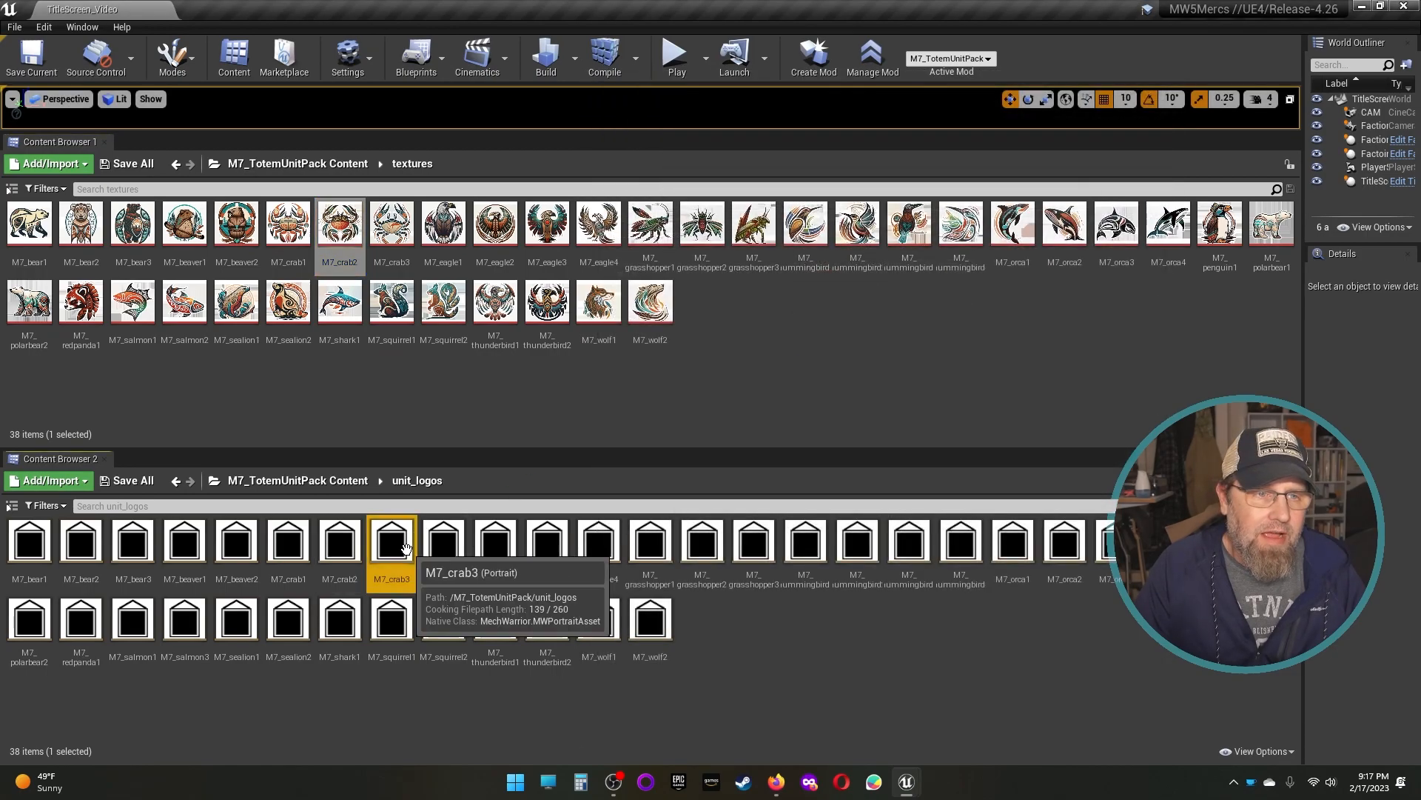
# Step: Assign the M7_crab3 and M7_eagle1 textures as the Portraits of their same-named portrait assets, closing each without saving
pyautogui.doubleClick(391, 541)
pyautogui.moveTo(407, 255); pyautogui.dragTo(812, 262)
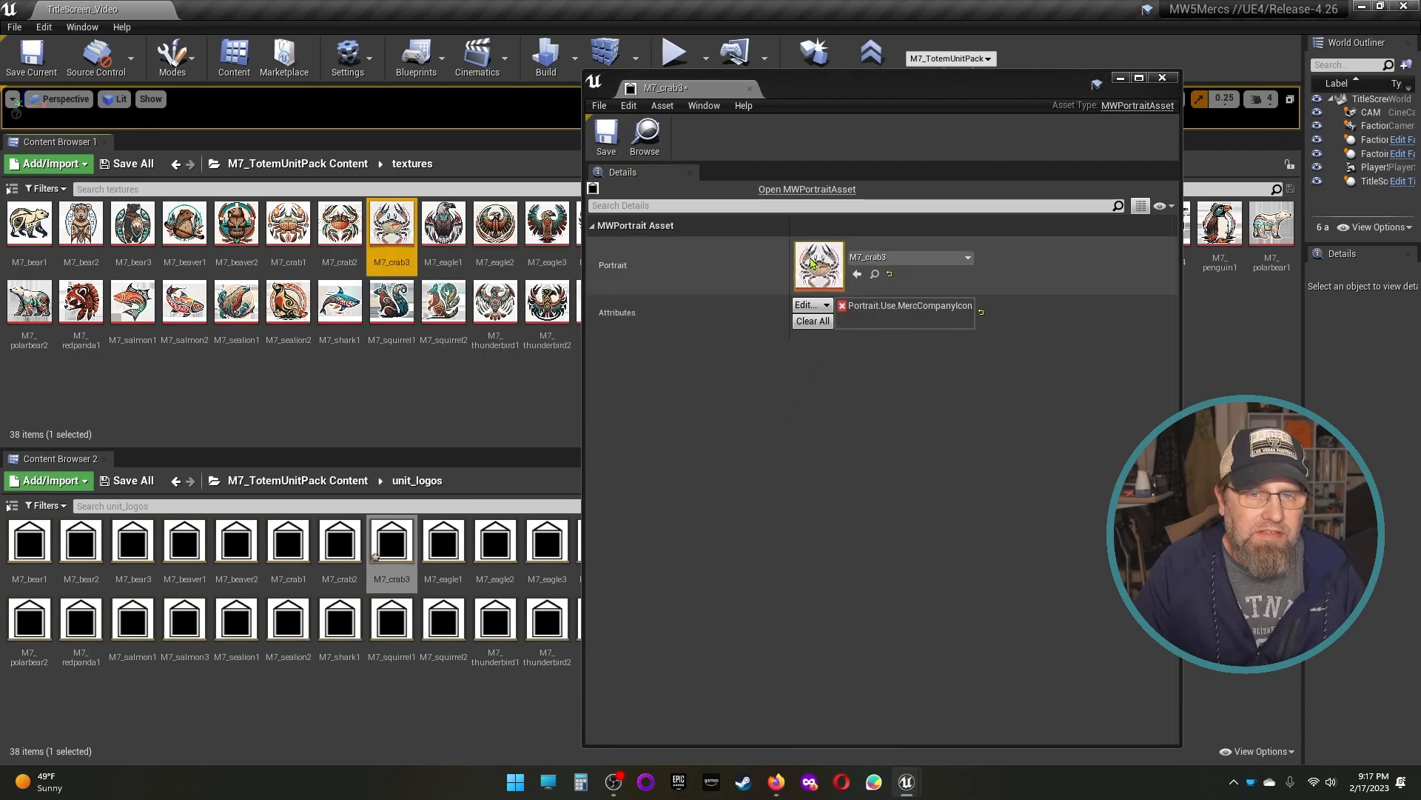
pyautogui.click(1162, 77)
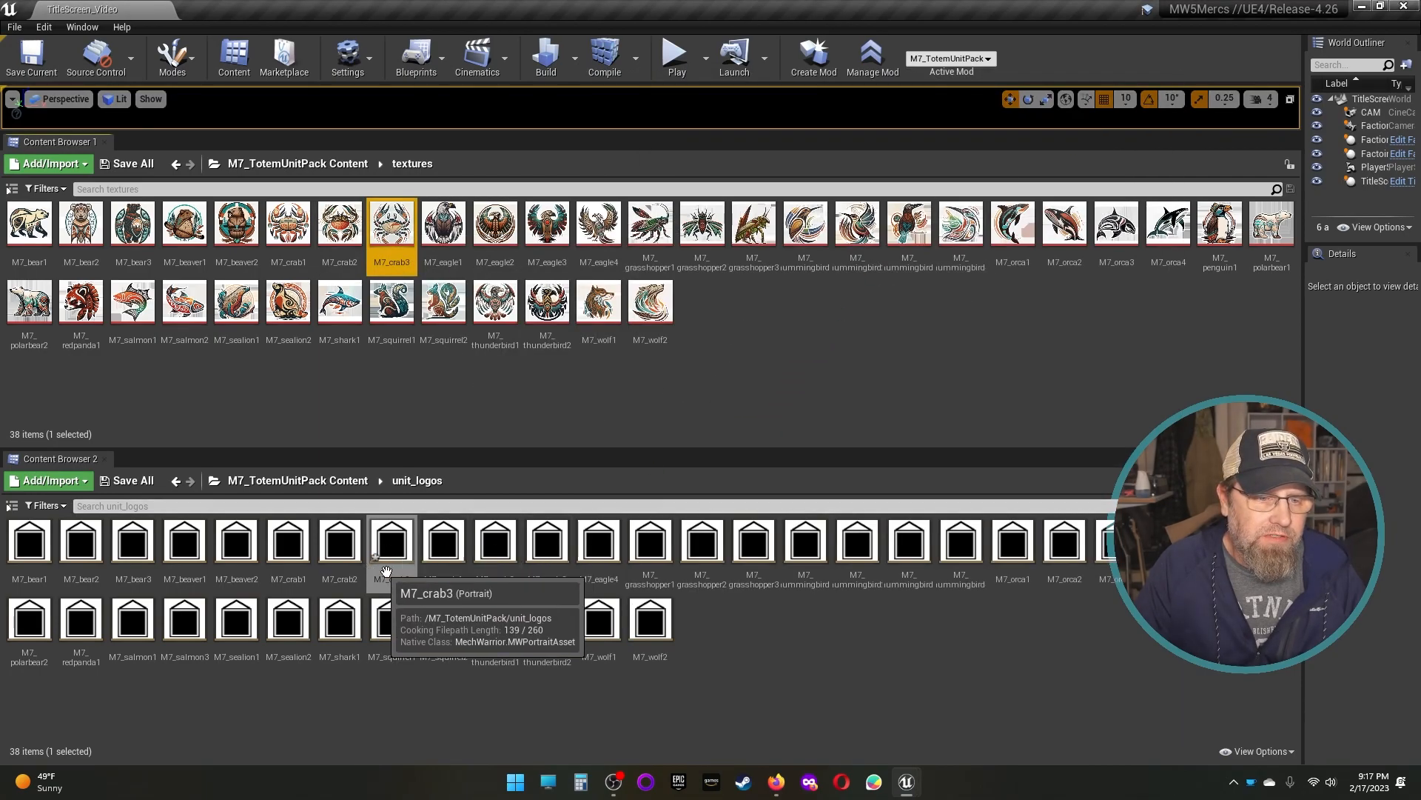
pyautogui.doubleClick(444, 544)
pyautogui.moveTo(448, 238); pyautogui.dragTo(819, 266)
pyautogui.click(1163, 78)
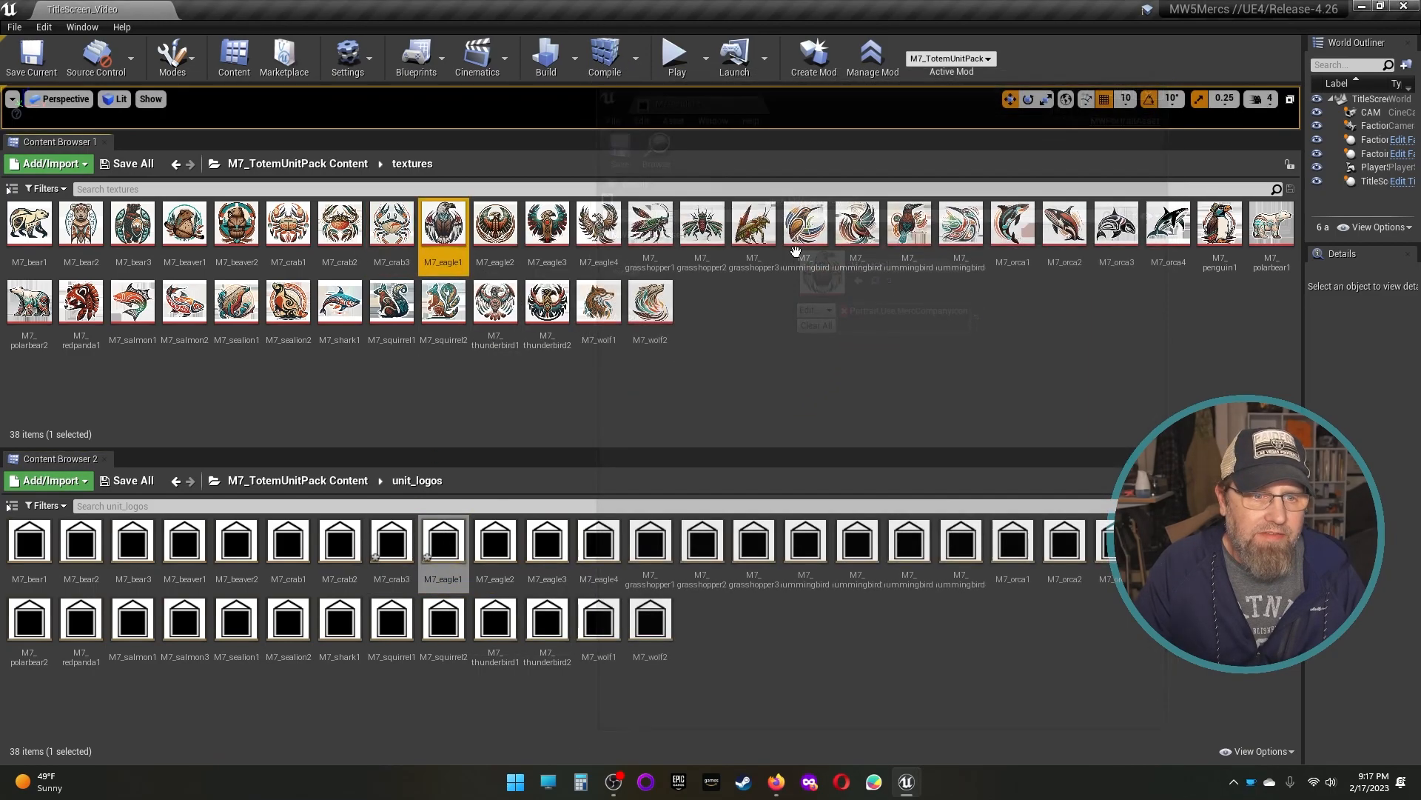
# Step: Assign the M7_eagle2 texture as the Portrait of the M7_eagle2 asset, then save all modified portrait assets
pyautogui.doubleClick(495, 537)
pyautogui.moveTo(495, 226); pyautogui.dragTo(819, 267)
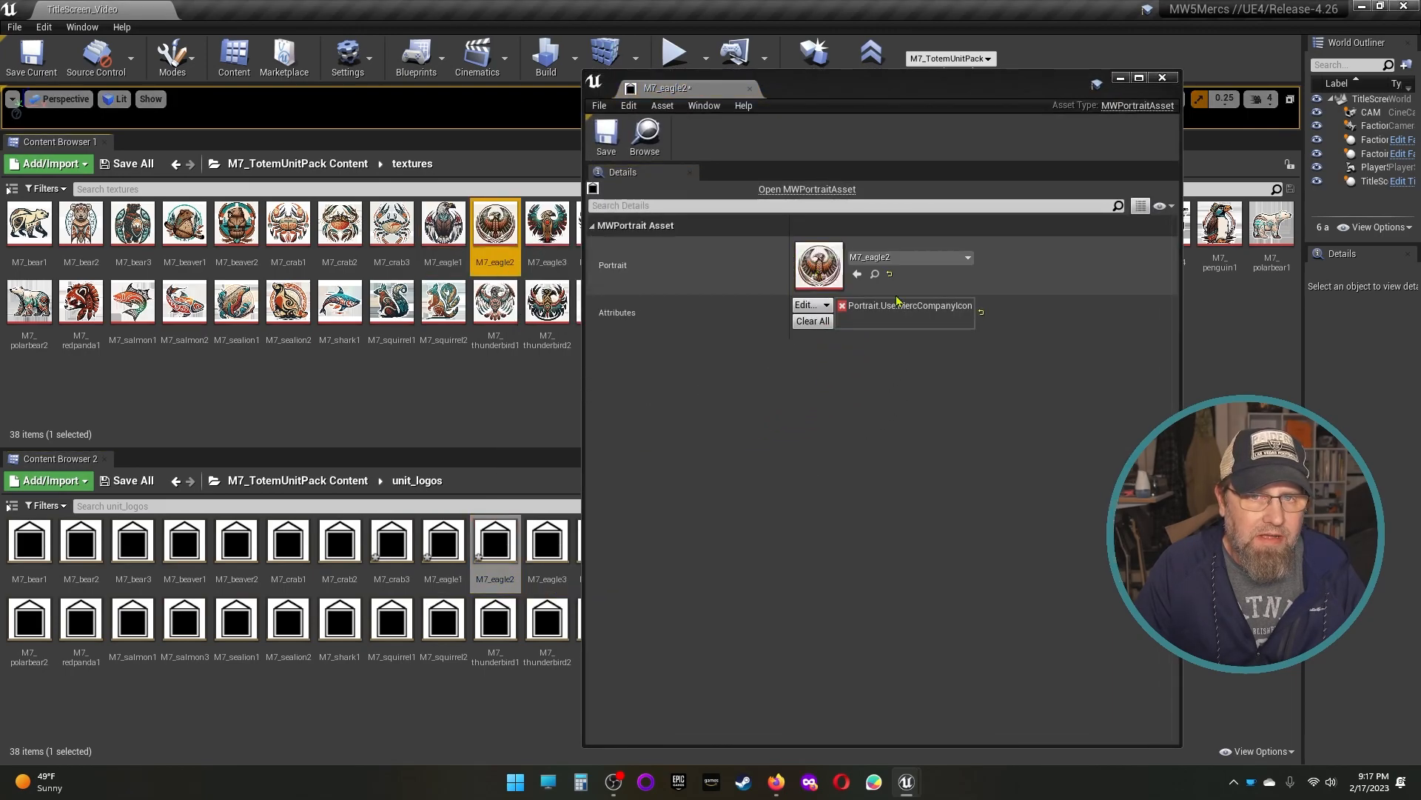
pyautogui.click(1162, 78)
pyautogui.click(127, 479)
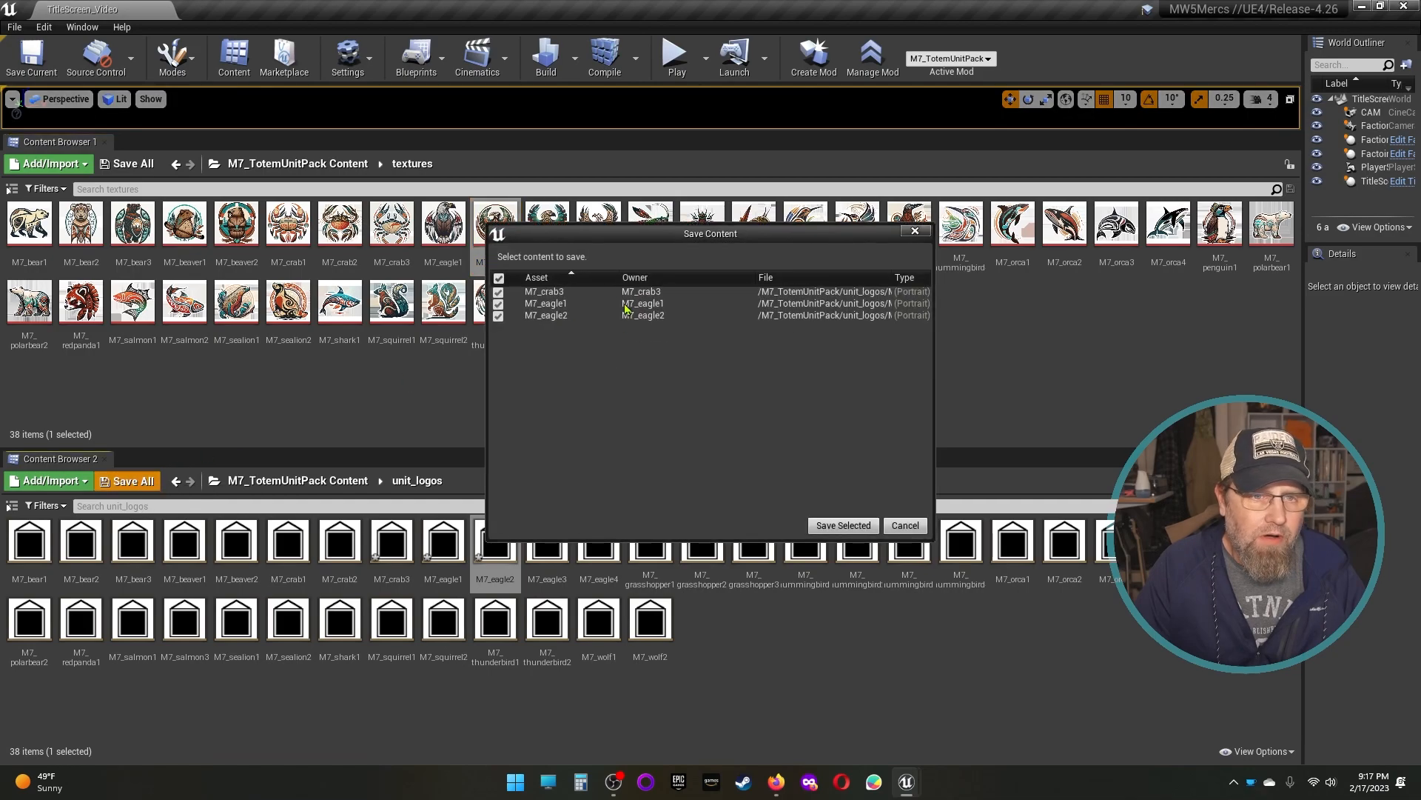
pyautogui.click(840, 525)
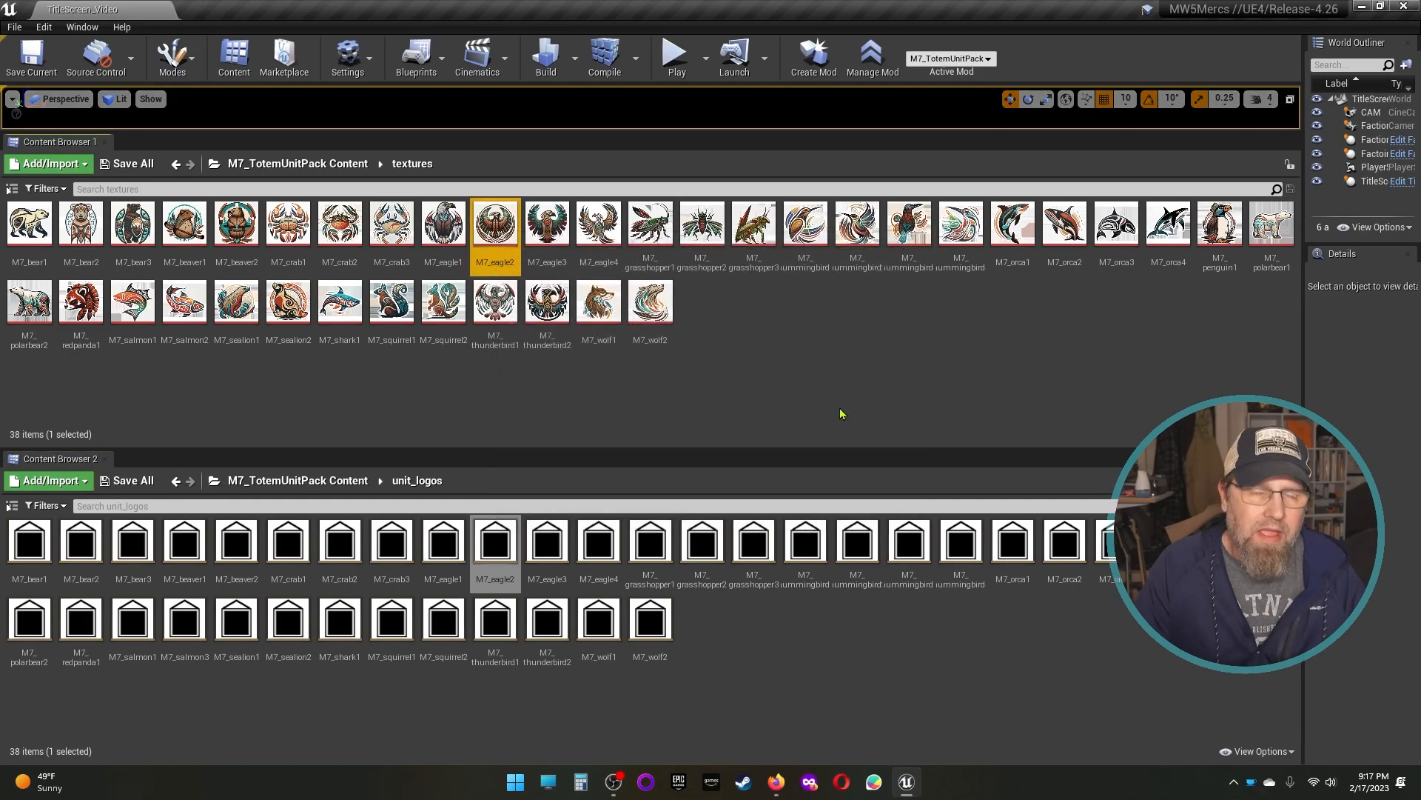
# Step: Assign the M7_eagle3 and M7_eagle4 textures as the Portraits of their same-named portrait assets, saving and closing each one
pyautogui.doubleClick(547, 544)
pyautogui.moveTo(571, 215); pyautogui.dragTo(819, 266)
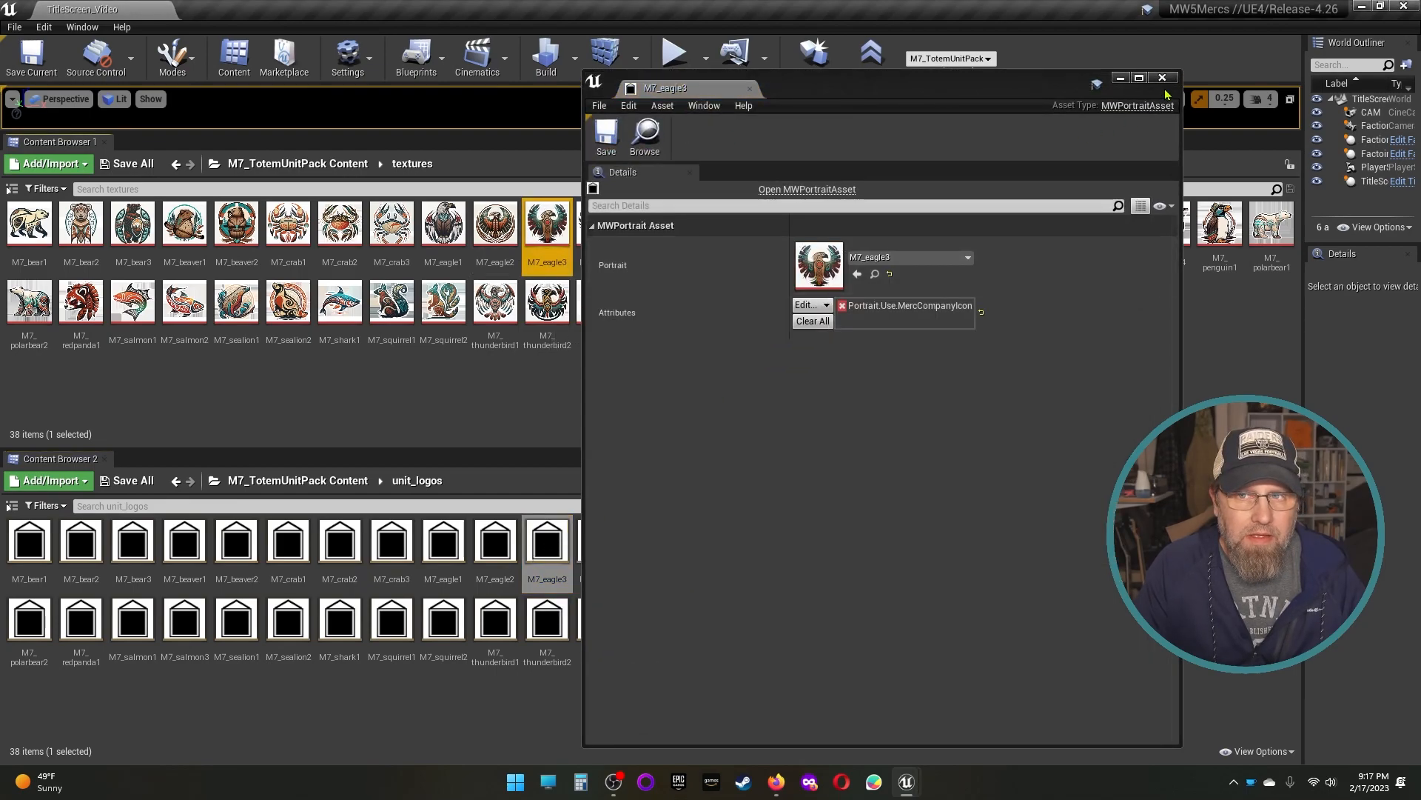
pyautogui.click(1163, 77)
pyautogui.doubleClick(599, 543)
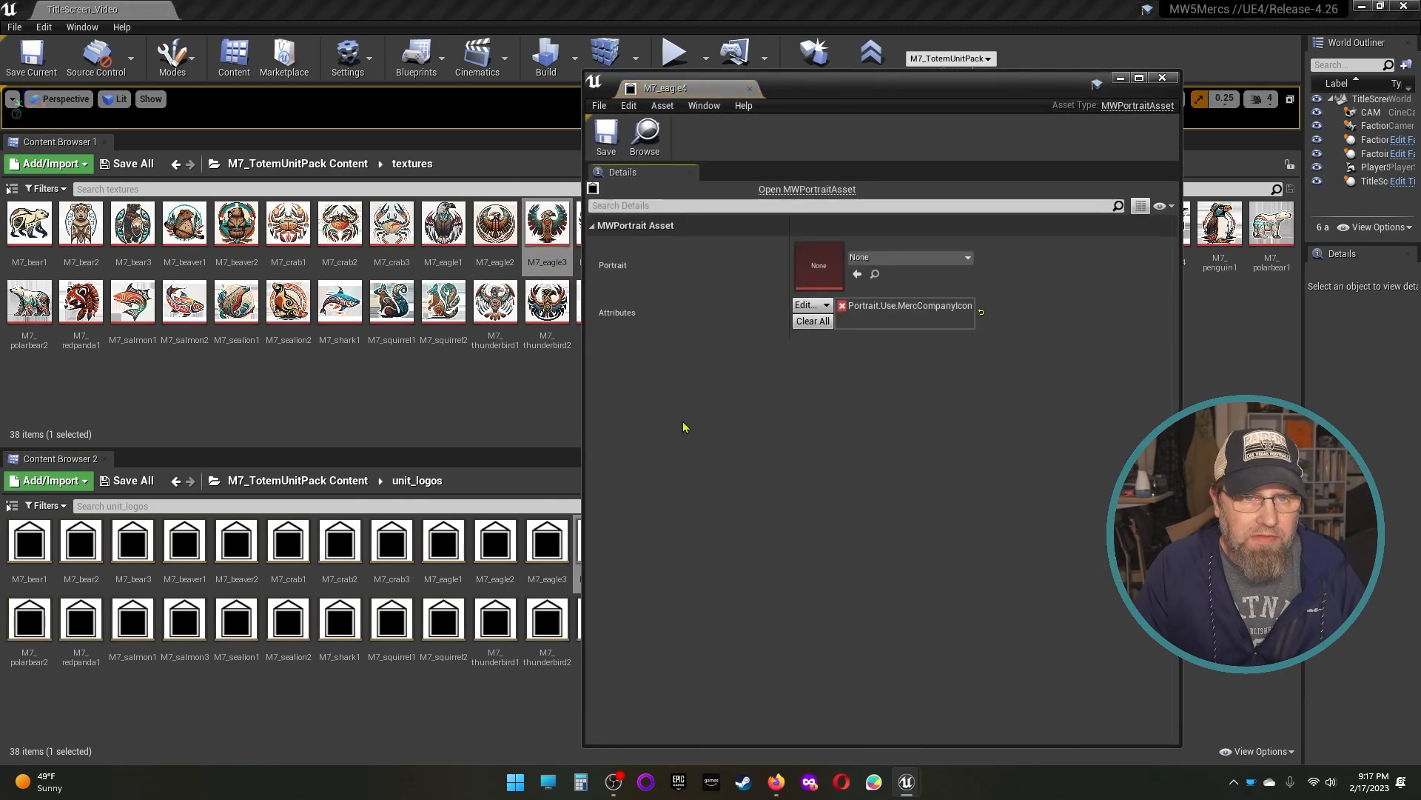
pyautogui.moveTo(599, 222); pyautogui.dragTo(929, 269)
pyautogui.click(715, 137)
pyautogui.click(1271, 82)
# Step: Assign the M7_grasshopper1 texture as the Portrait of the M7_grasshopper1 asset, then save and close it
pyautogui.doubleClick(650, 543)
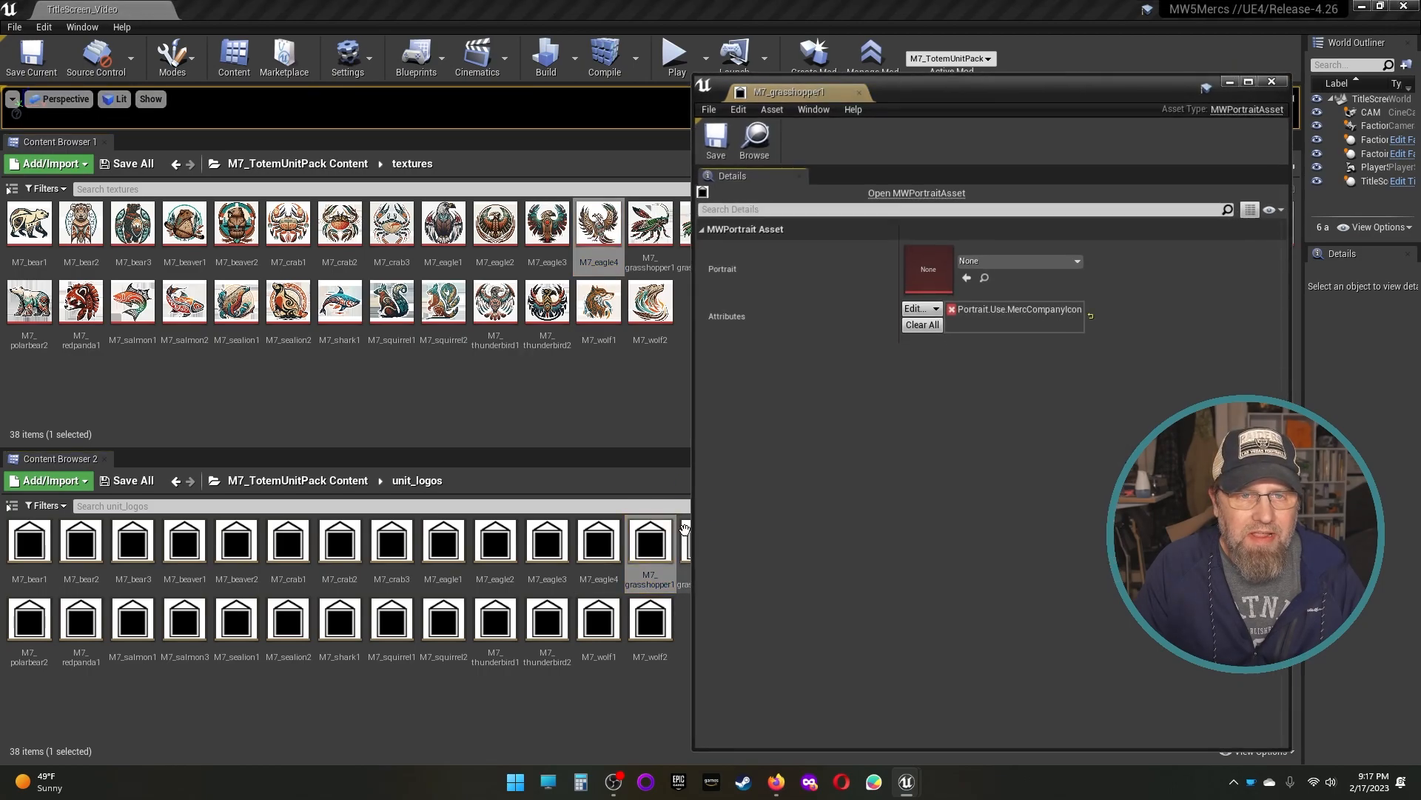
pyautogui.click(658, 220)
pyautogui.moveTo(658, 220); pyautogui.dragTo(929, 268)
pyautogui.click(715, 138)
pyautogui.click(1272, 81)
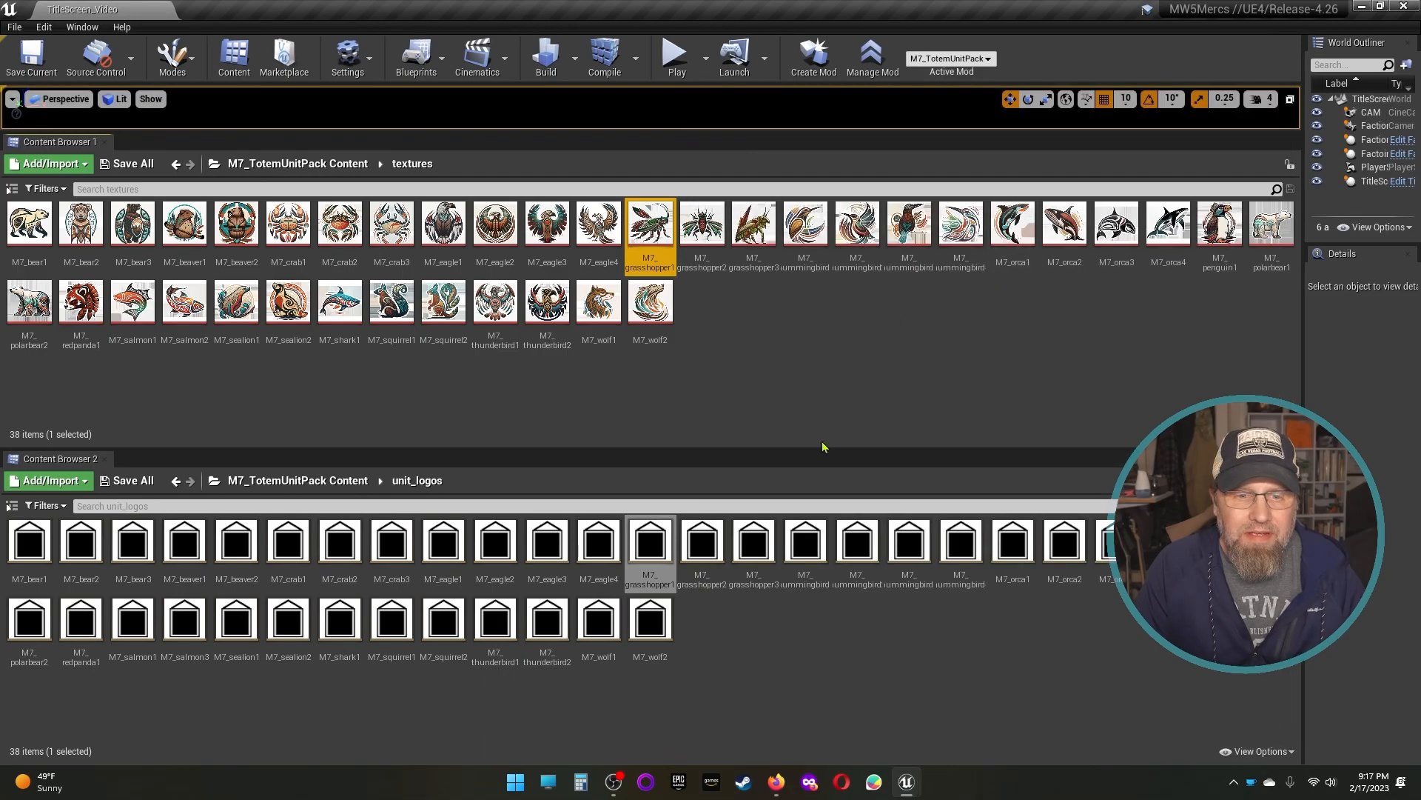
# Step: Assign the M7_grasshopper2 texture as the Portrait of the M7_grasshopper2 asset, moving its window off the textures, then save and close it
pyautogui.doubleClick(702, 542)
pyautogui.moveTo(962, 96); pyautogui.dragTo(340, 87)
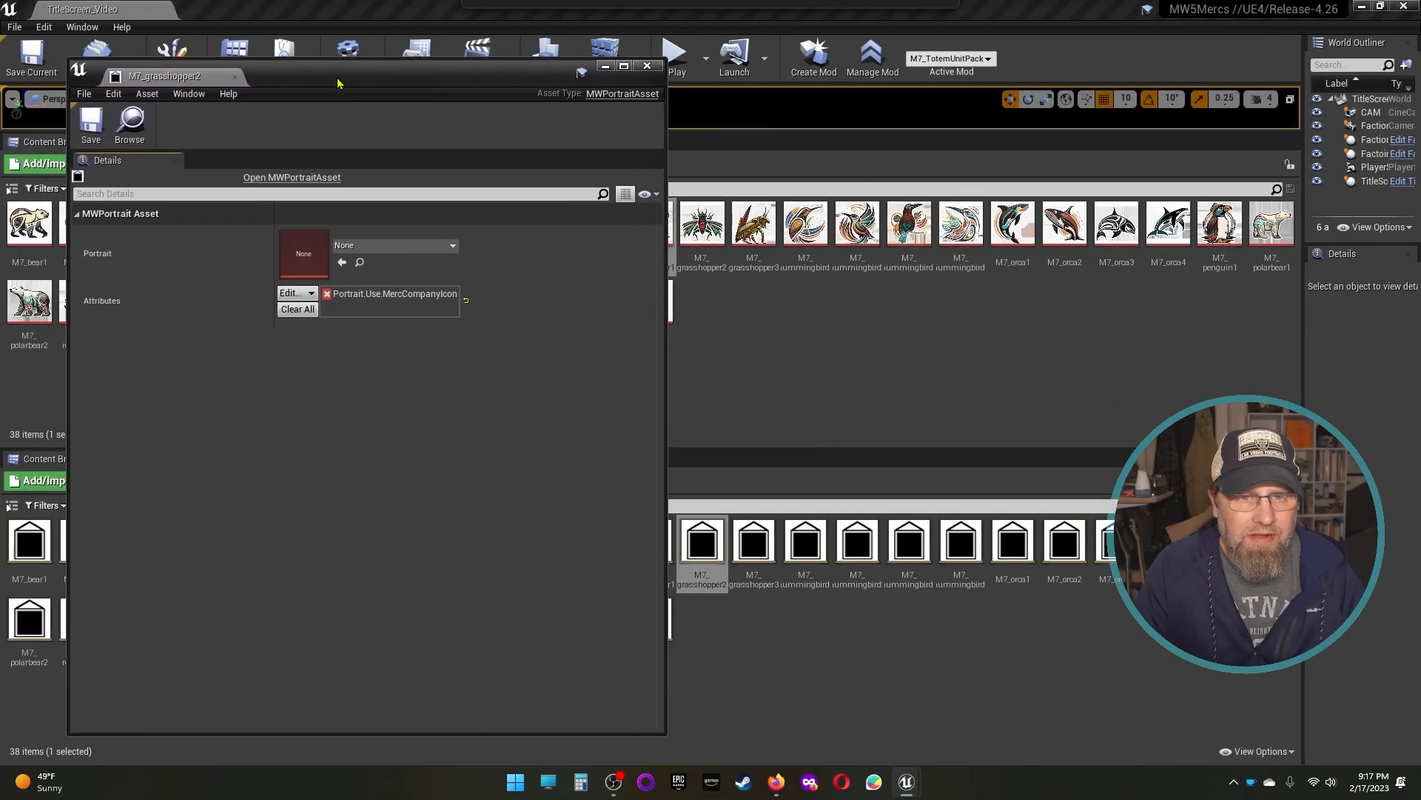
pyautogui.moveTo(702, 226); pyautogui.dragTo(307, 267)
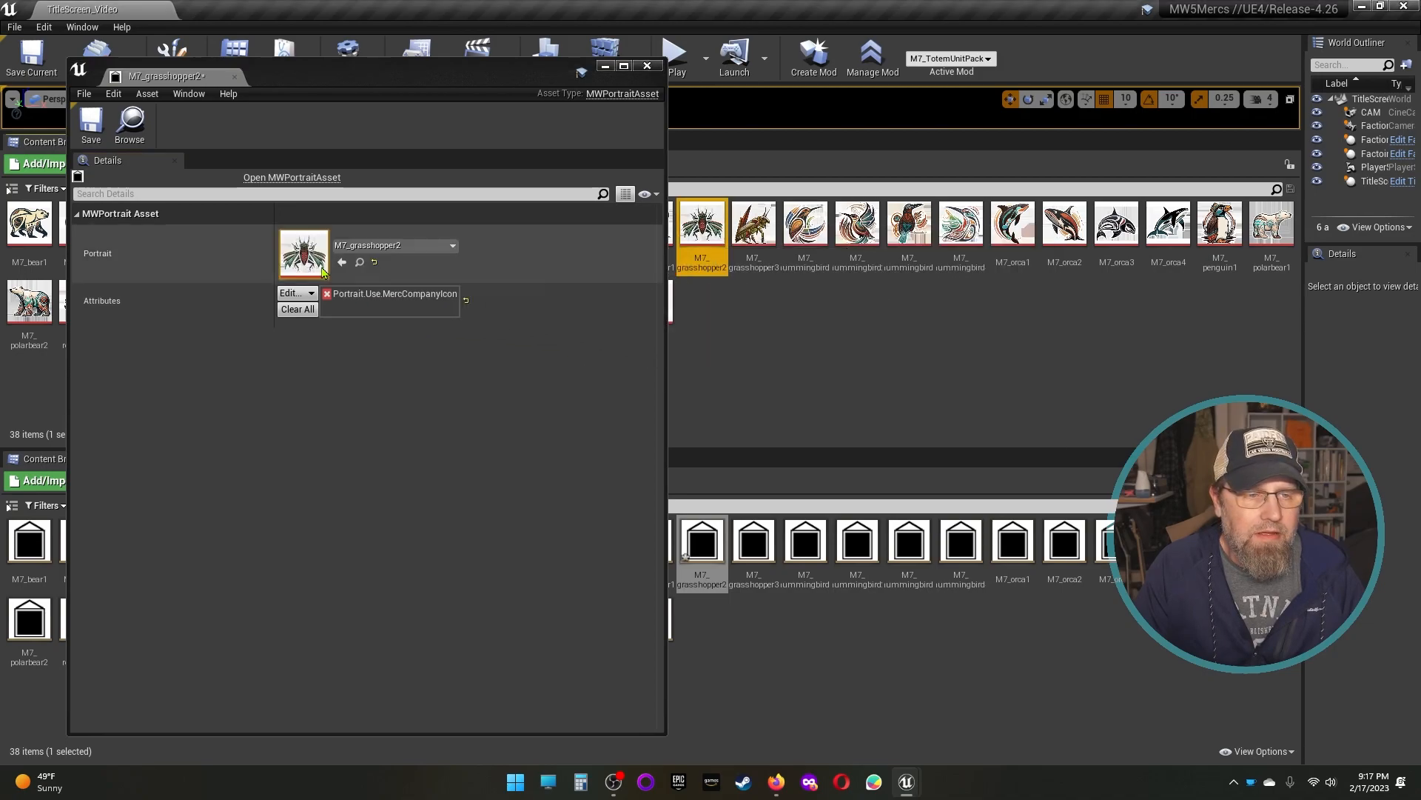
pyautogui.click(91, 122)
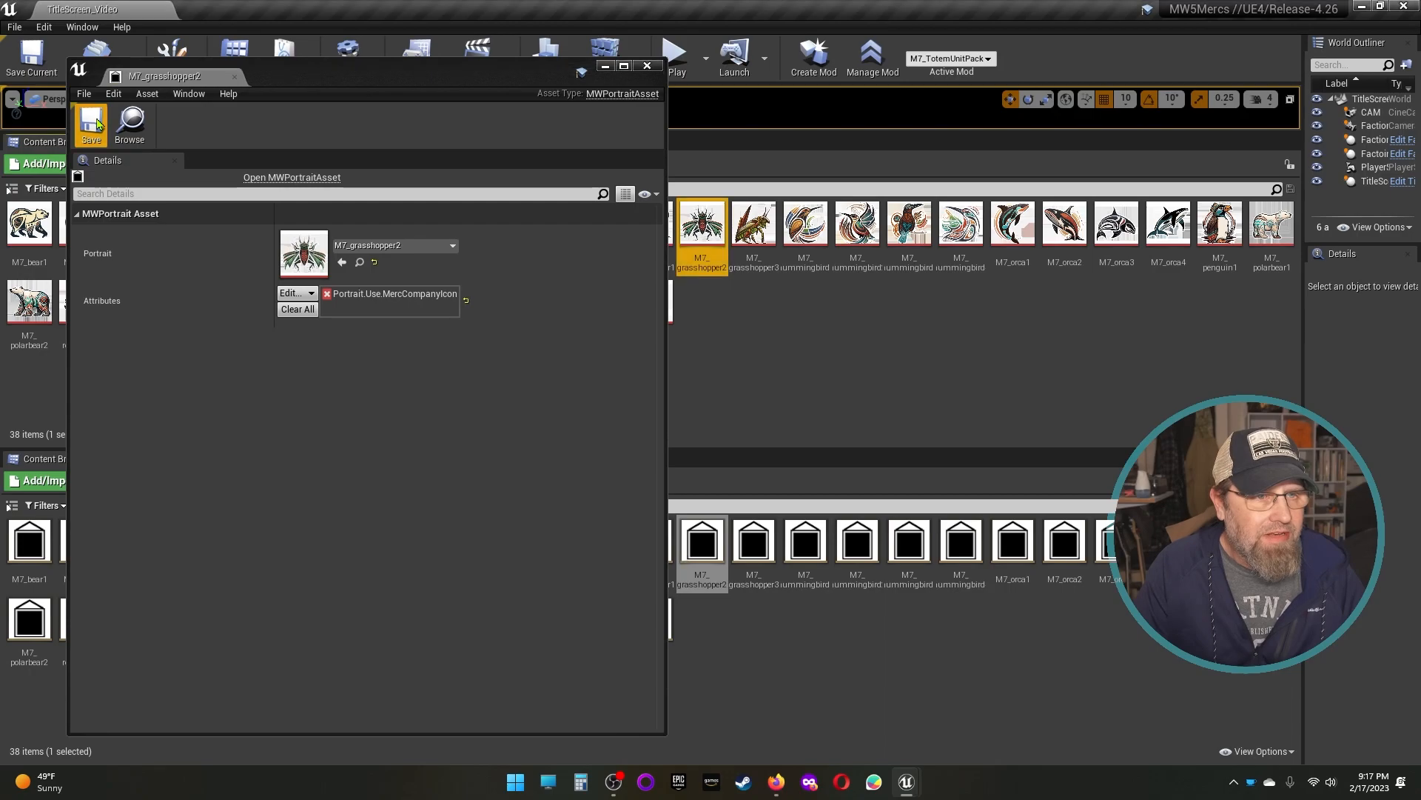
pyautogui.click(646, 67)
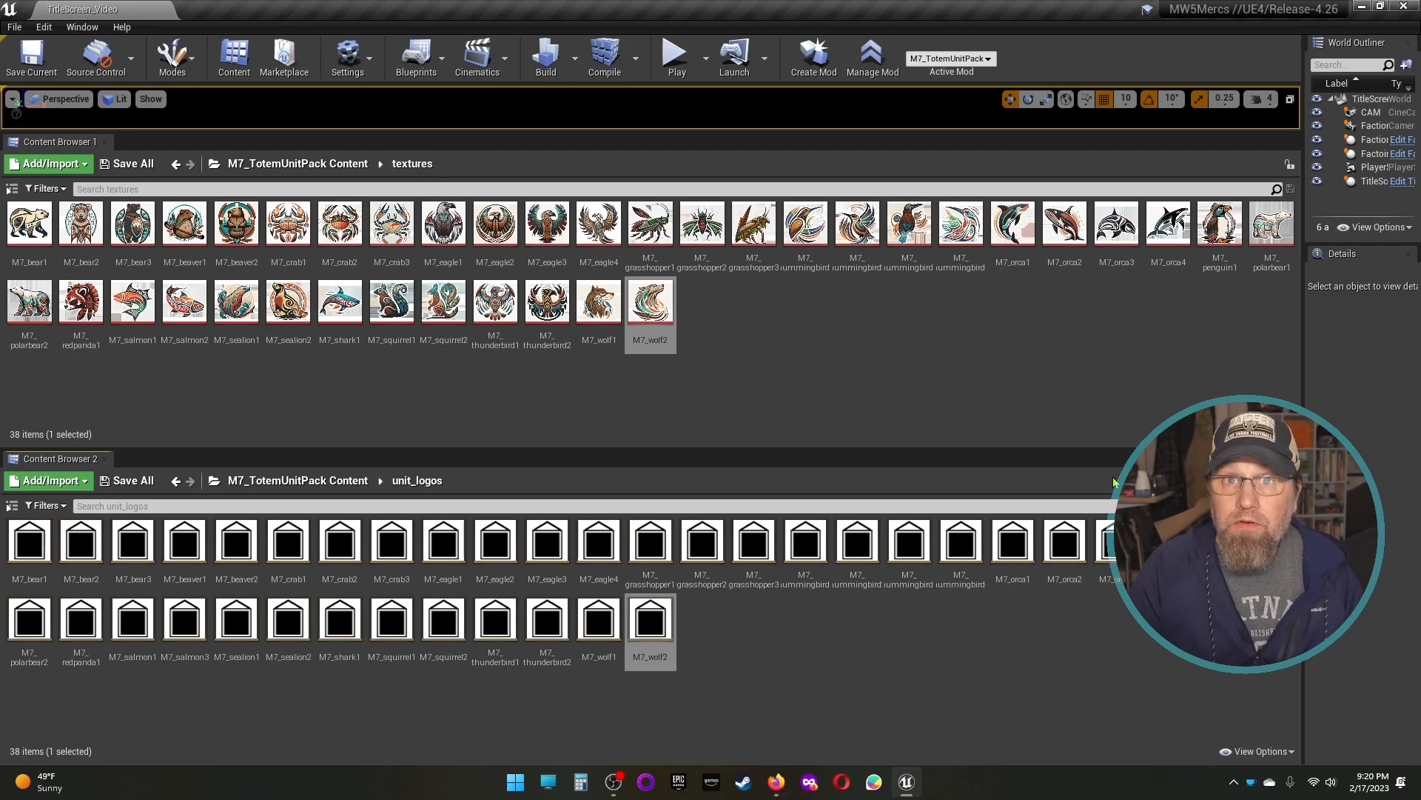
# Step: Check the portrait assigned to the M7_hummingbird3 asset and close it
pyautogui.doubleClick(909, 542)
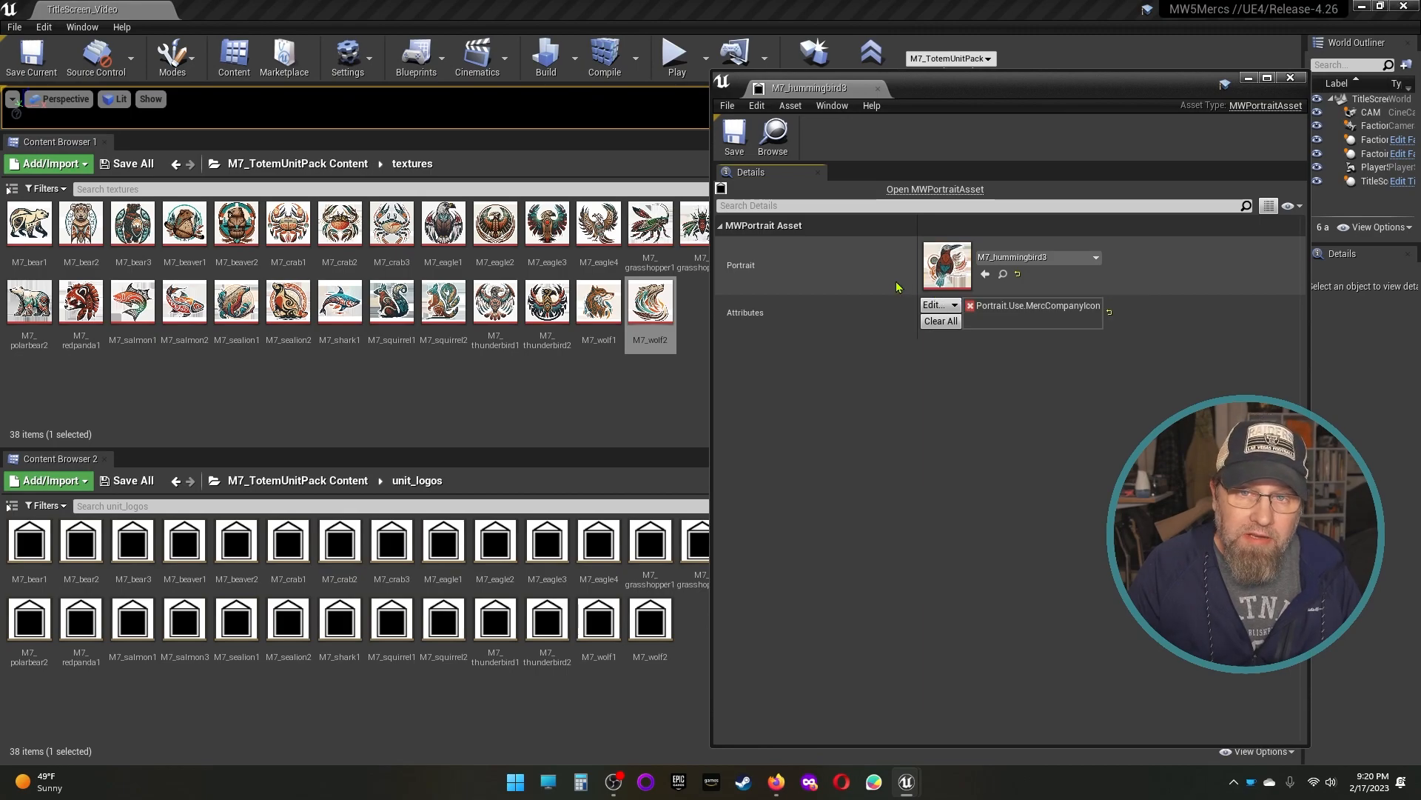
pyautogui.click(1286, 82)
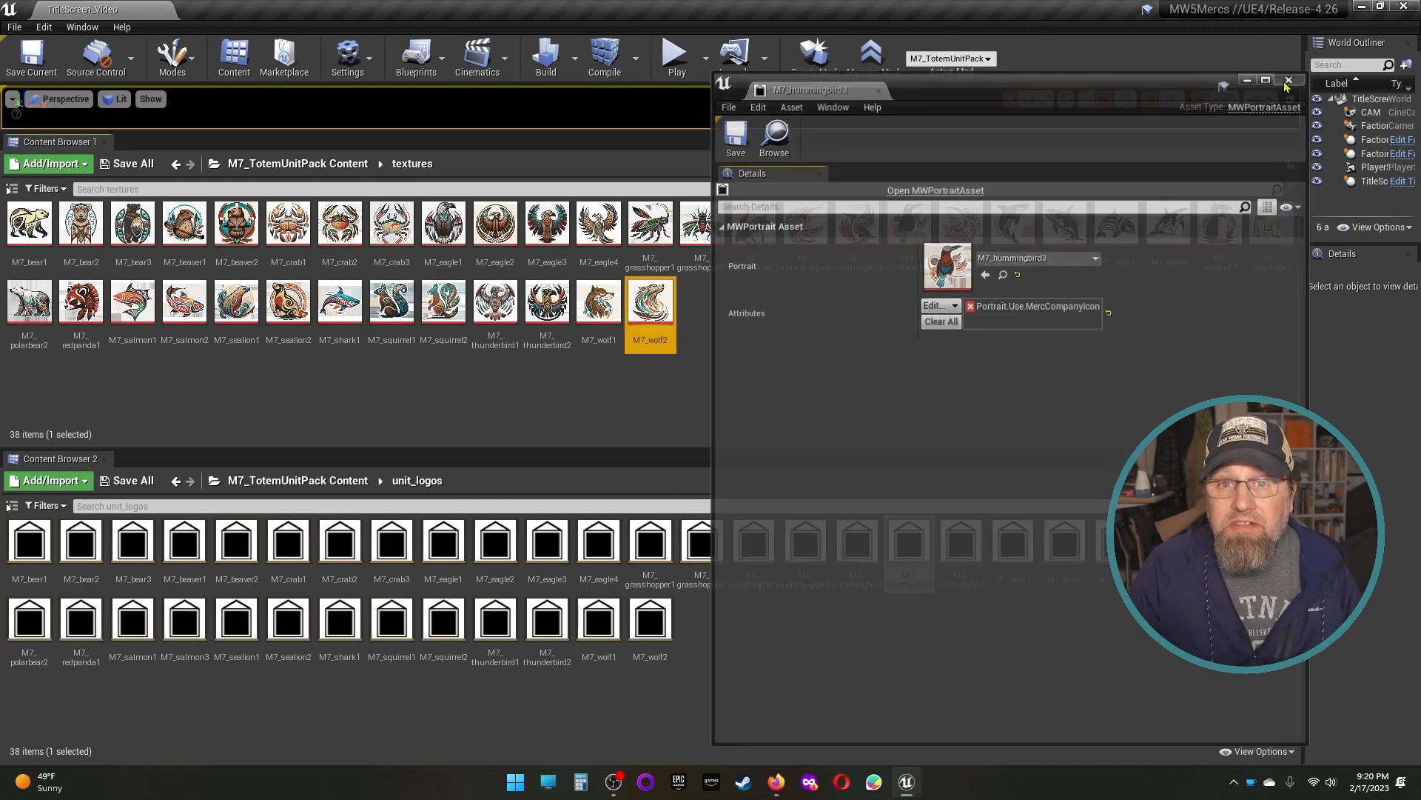
# Step: Open the mod management settings for M7_TotemUnitPack and set the load order to 69
pyautogui.click(874, 74)
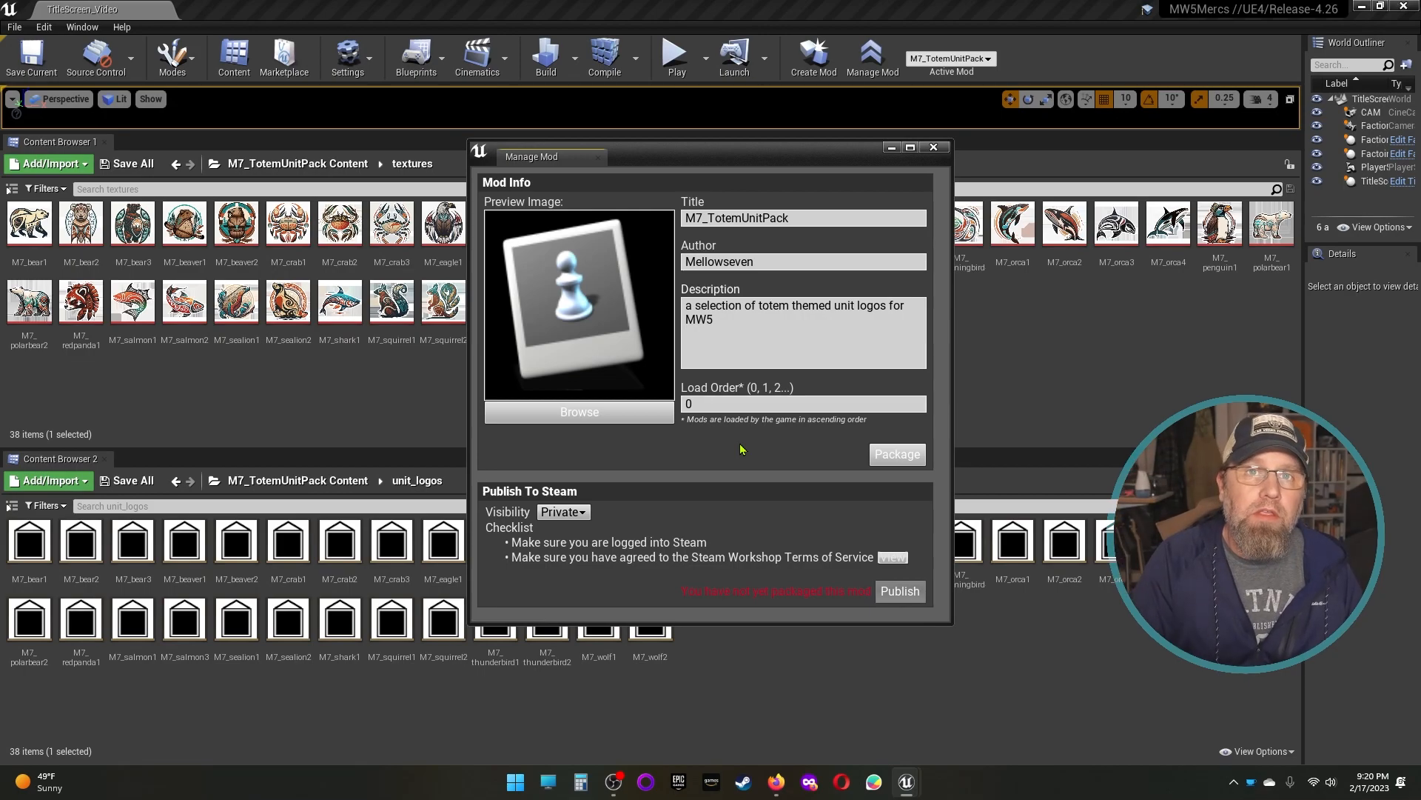
pyautogui.click(696, 403)
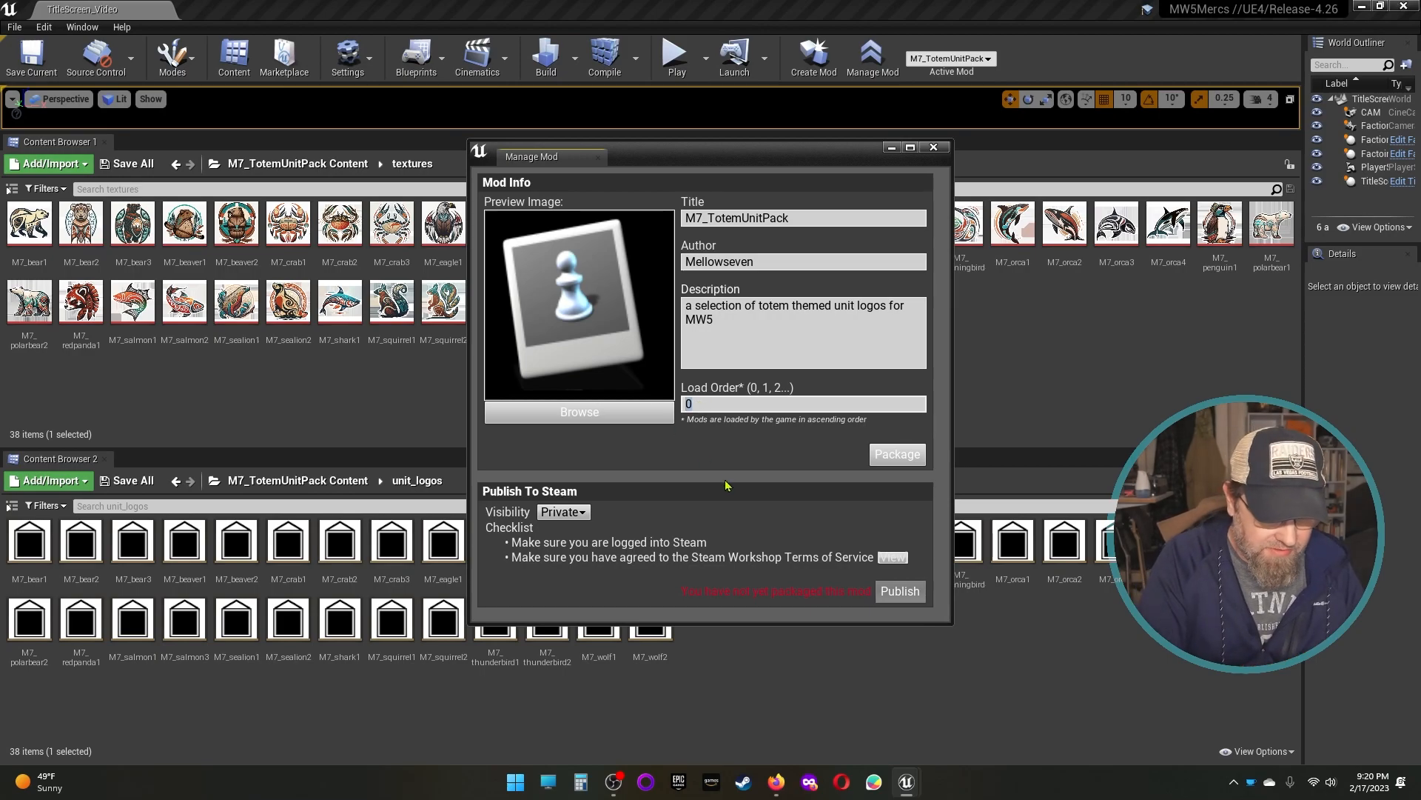
pyautogui.write('69')
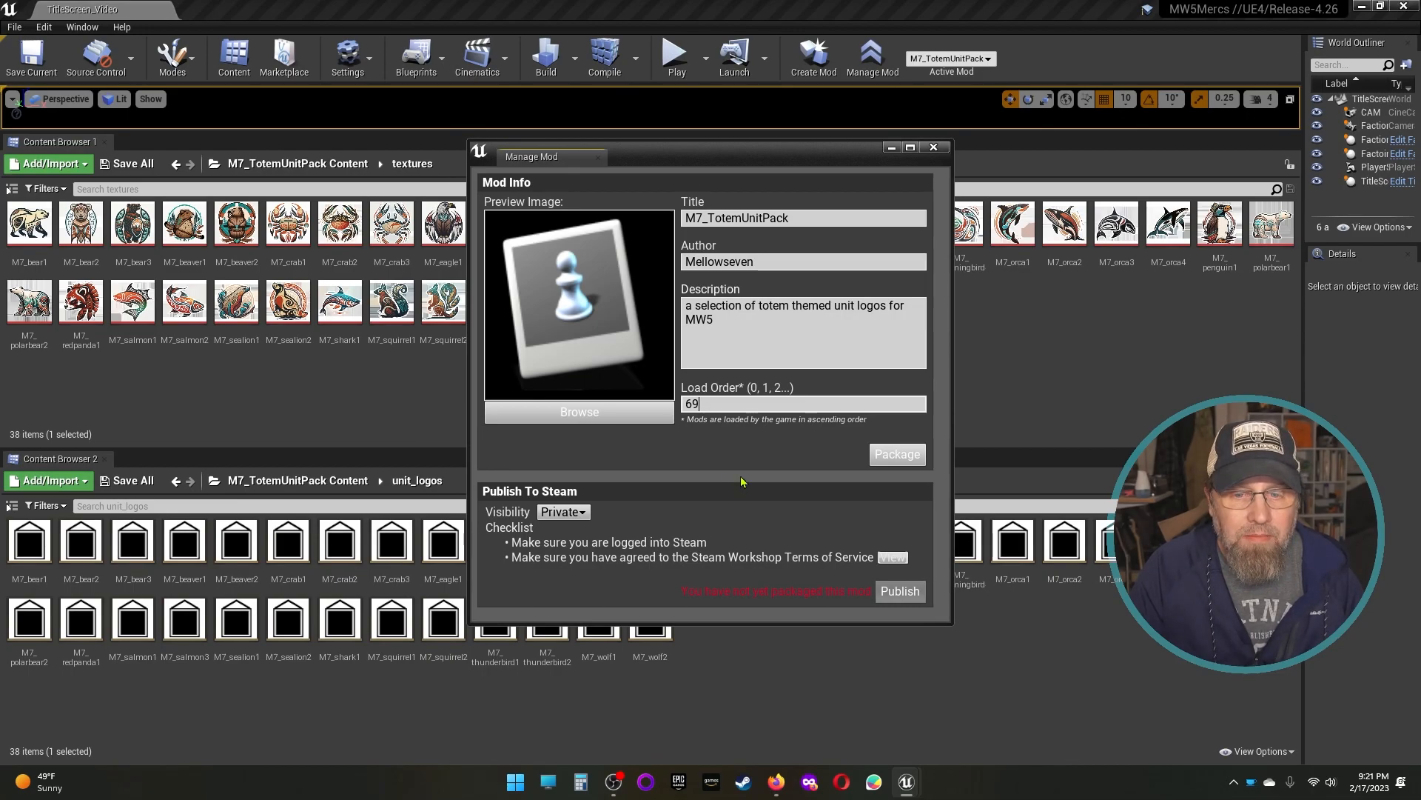
# Step: Package the mod into the MechWarrior5Editor MW5Mercs Mods folder and show the output log
pyautogui.click(895, 455)
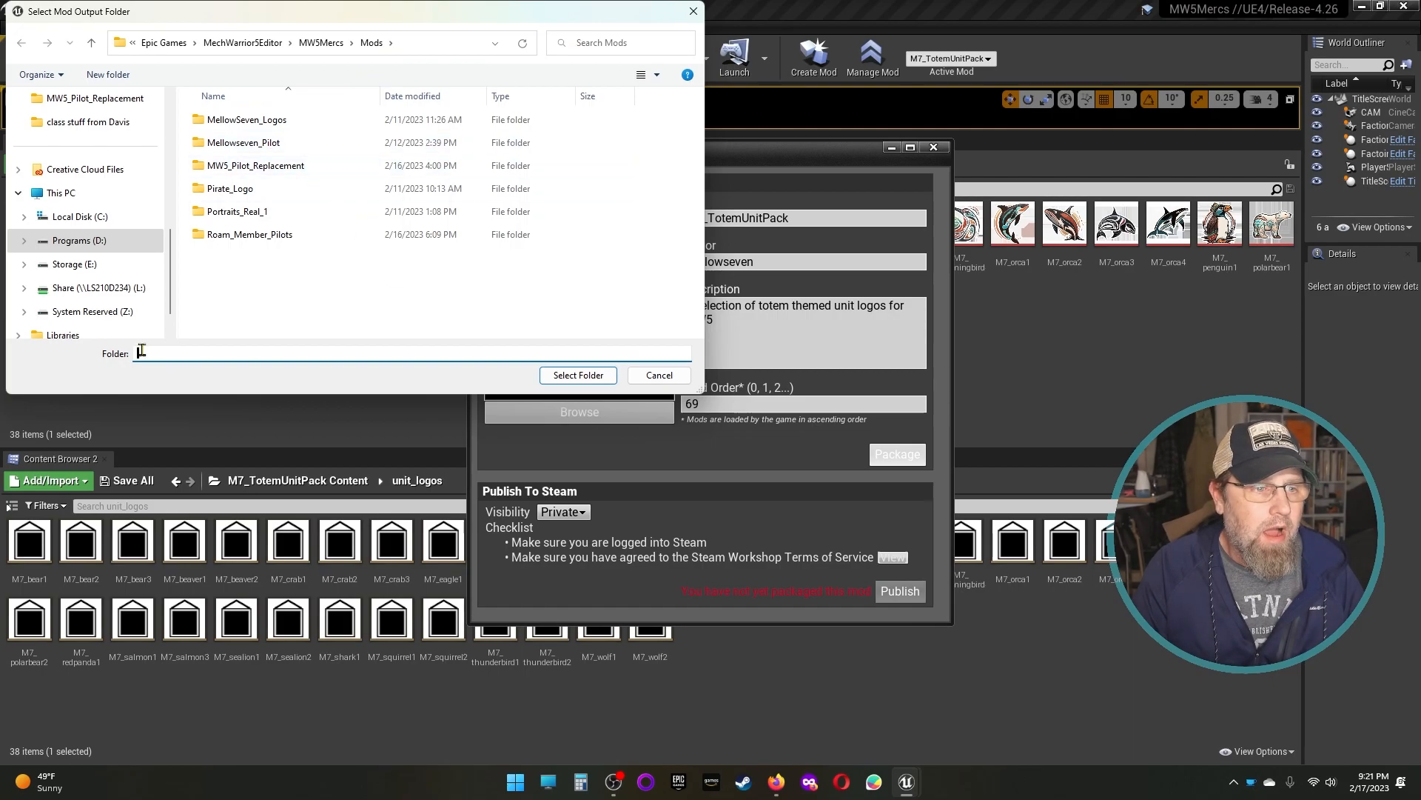
pyautogui.click(556, 377)
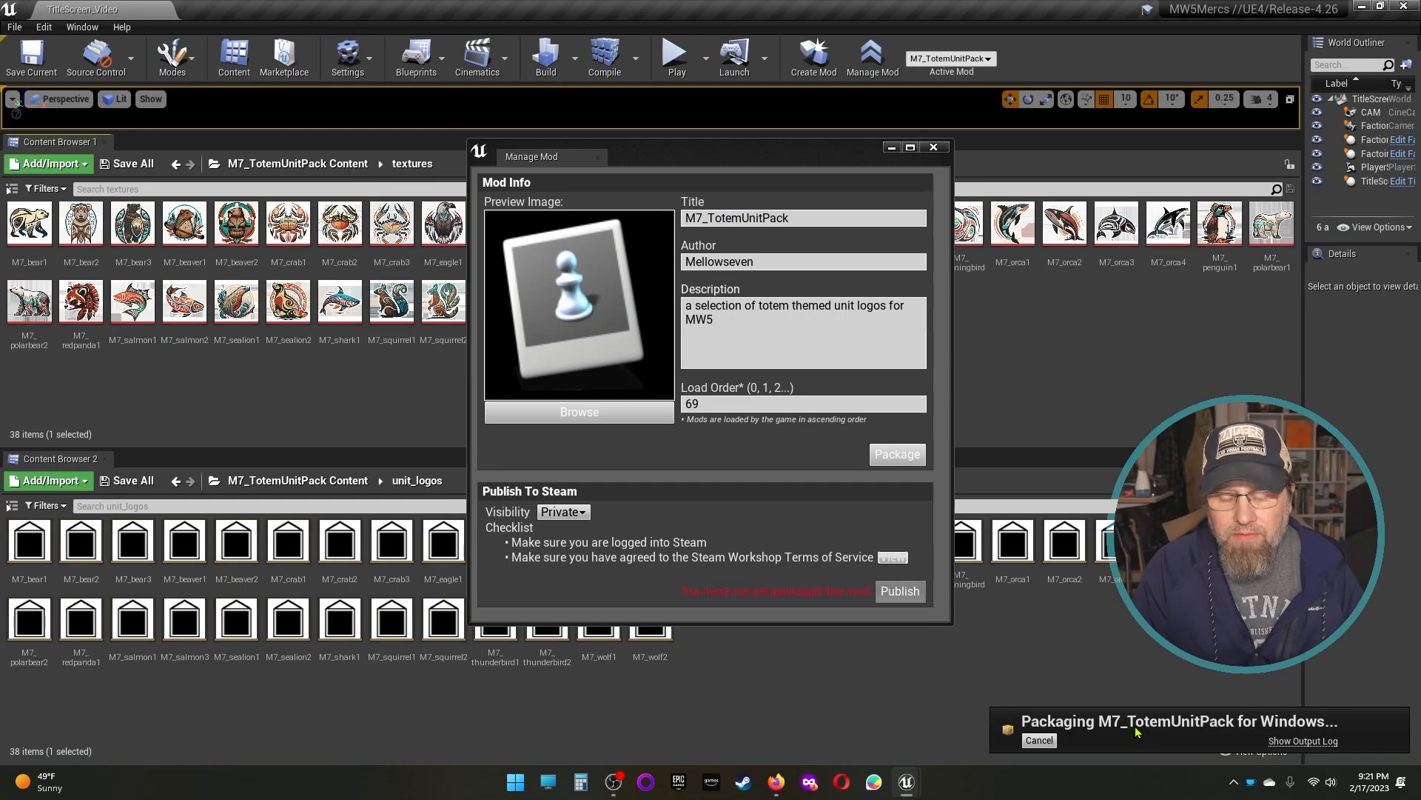
pyautogui.click(1303, 740)
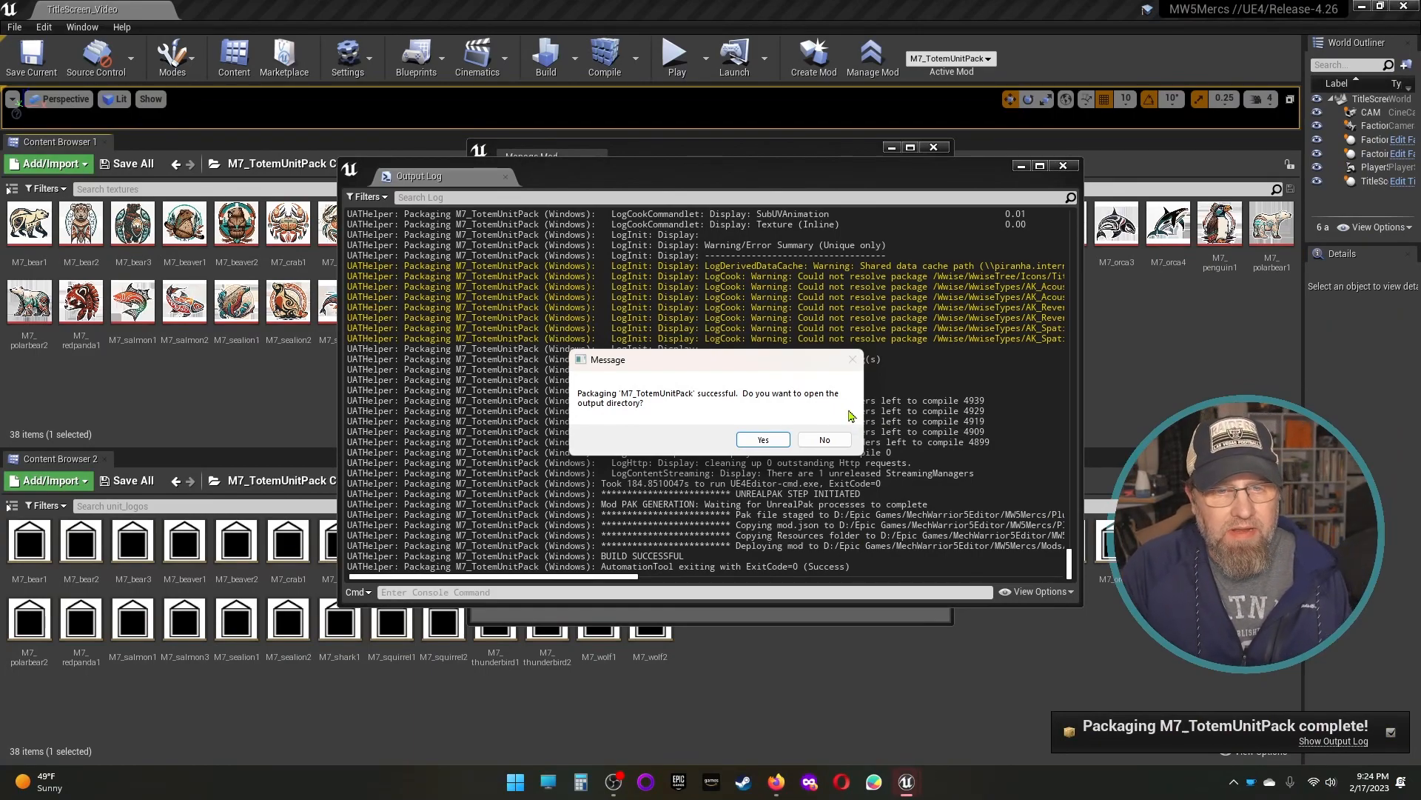
# Step: Open the packaging output directory and copy the M7_TotemUnitPack folder
pyautogui.click(762, 441)
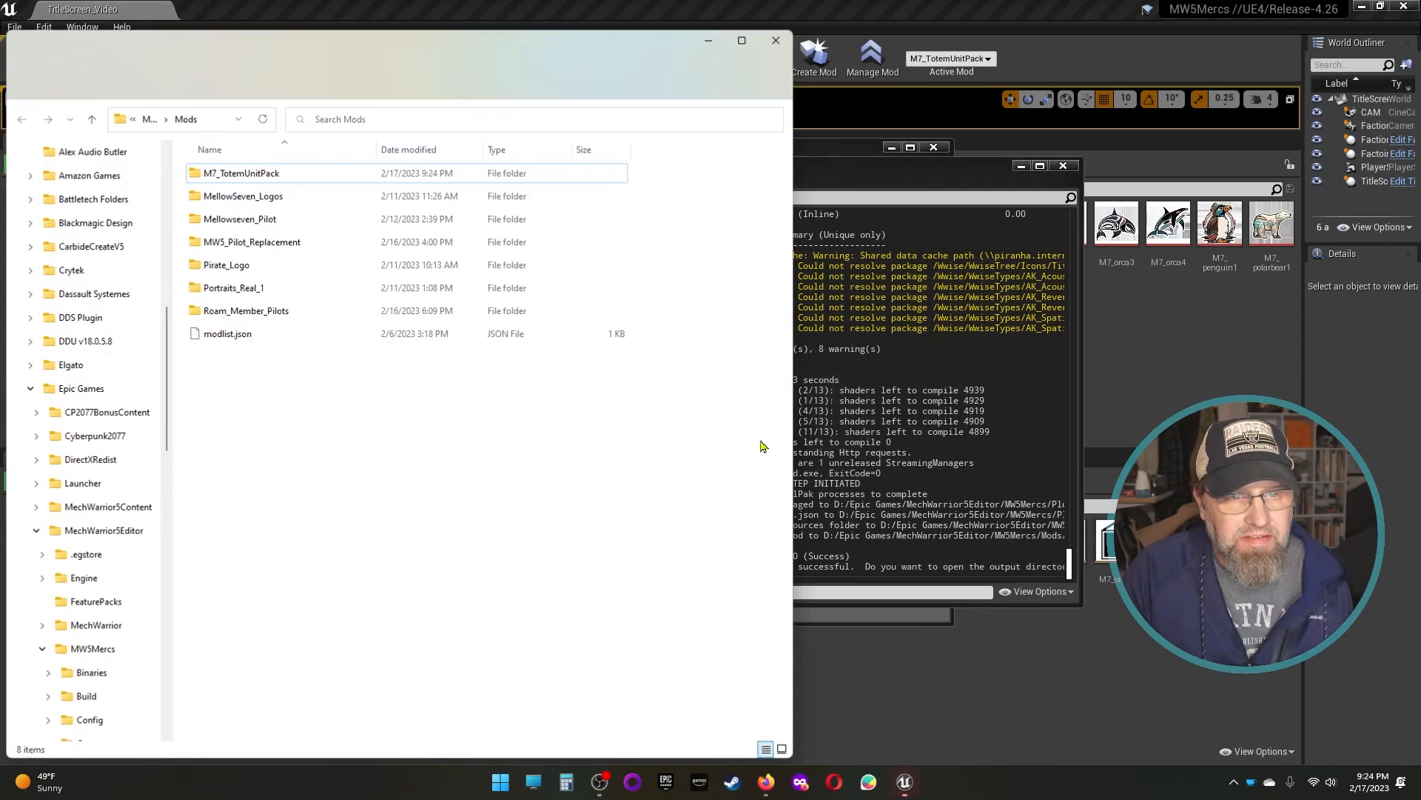
pyautogui.rightClick(275, 177)
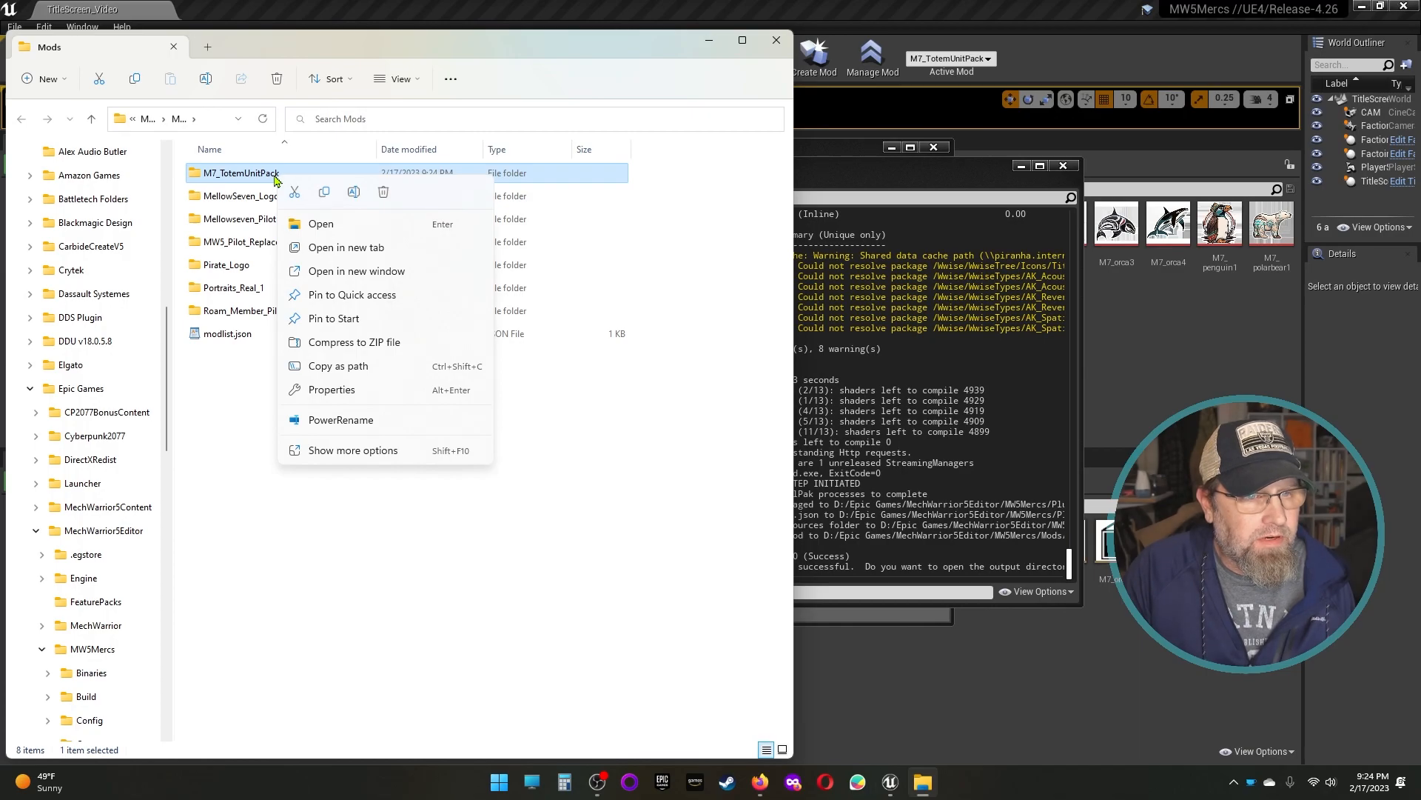
pyautogui.click(325, 193)
# Step: Paste the copied M7_TotemUnitPack folder into the Mods folder of the MW5Mercs game installation and close the file window
pyautogui.scroll(-2, 96, 524)
pyautogui.scroll(-5, 101, 534)
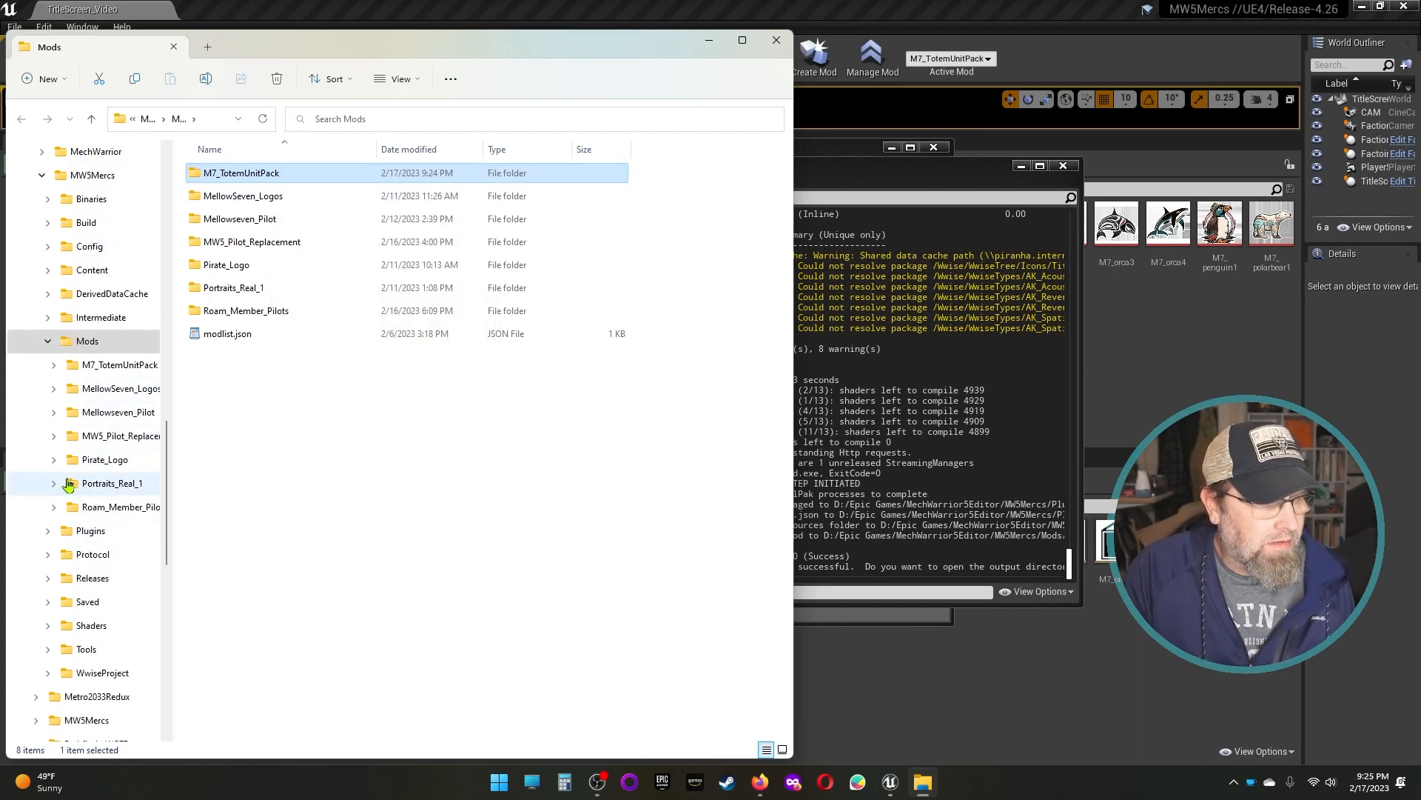
pyautogui.scroll(-3, 85, 518)
pyautogui.click(87, 531)
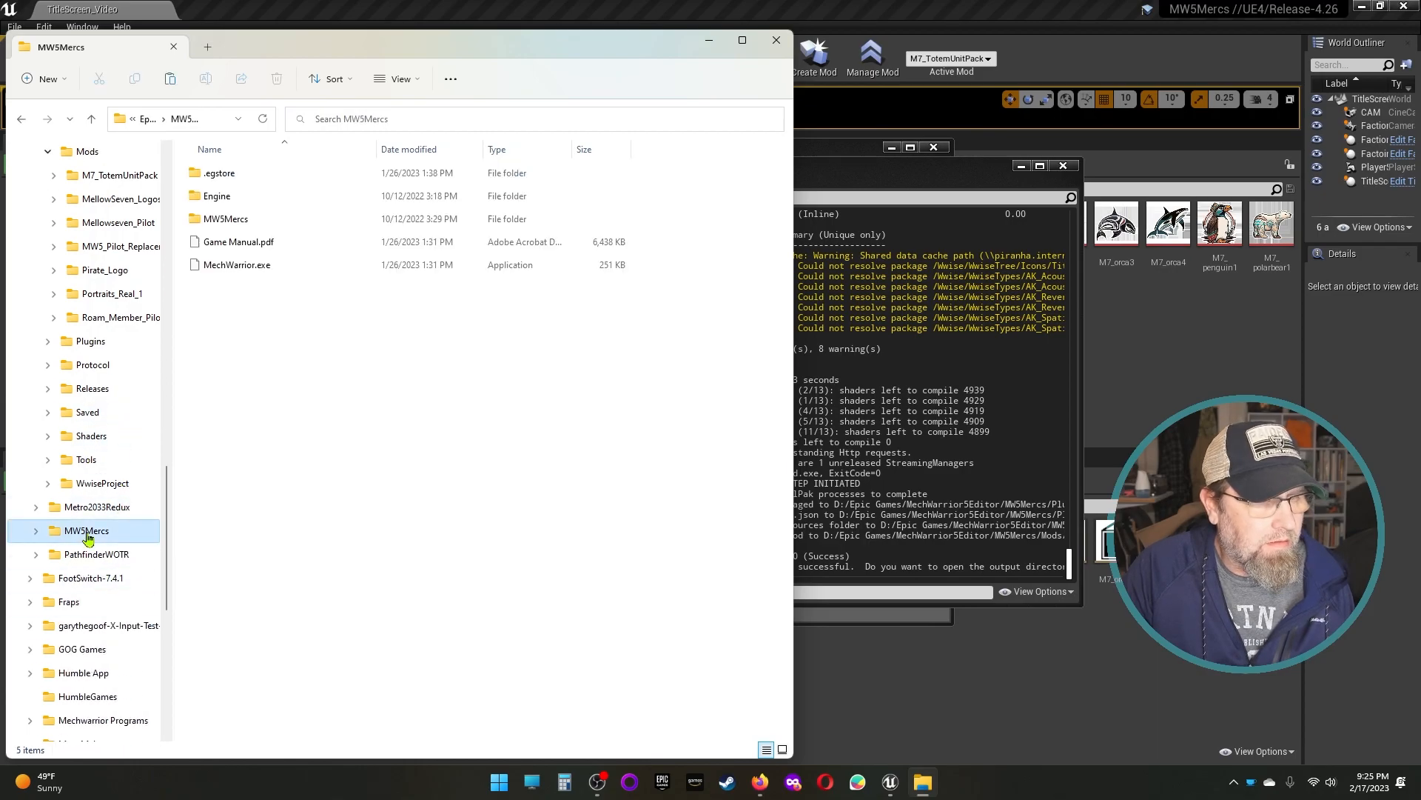
pyautogui.doubleClick(225, 219)
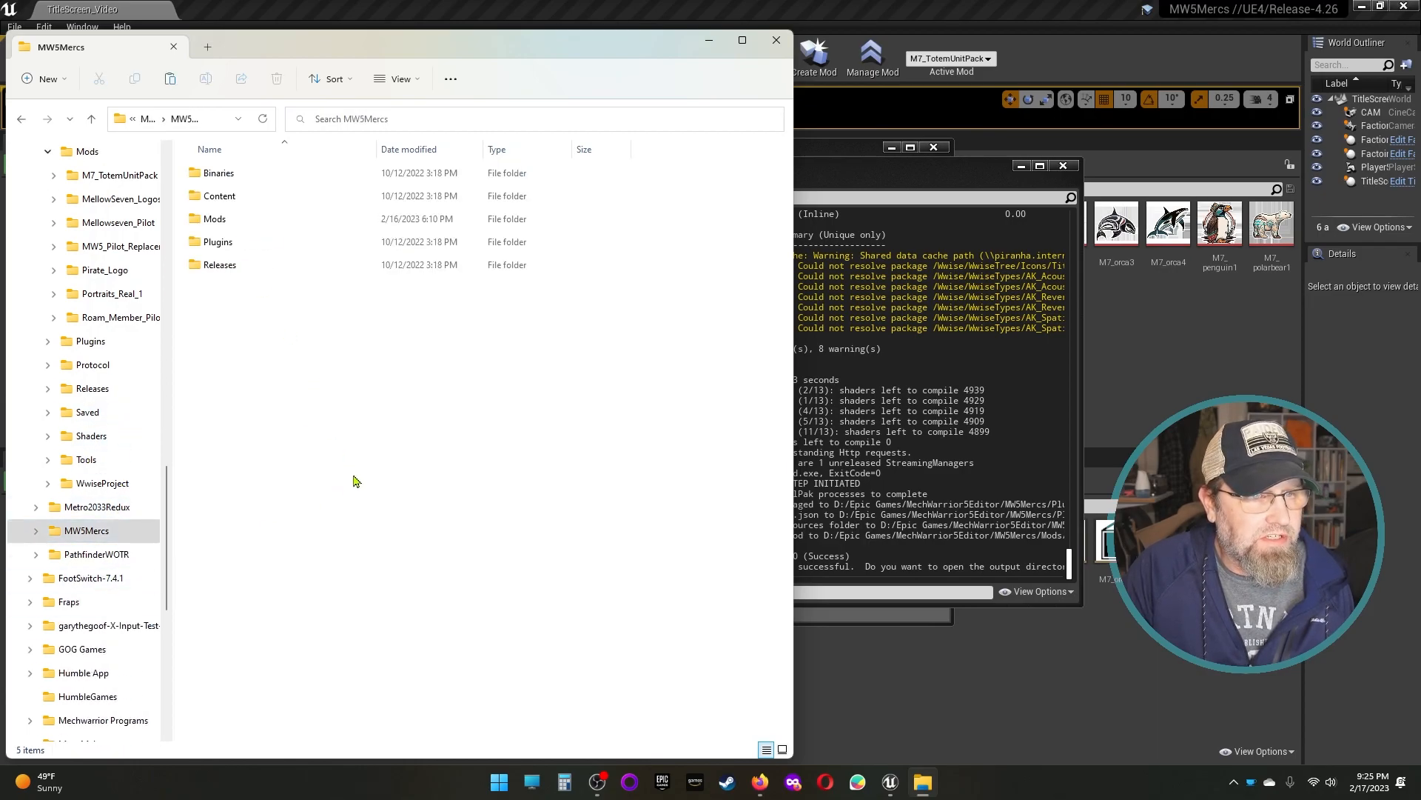
pyautogui.doubleClick(222, 221)
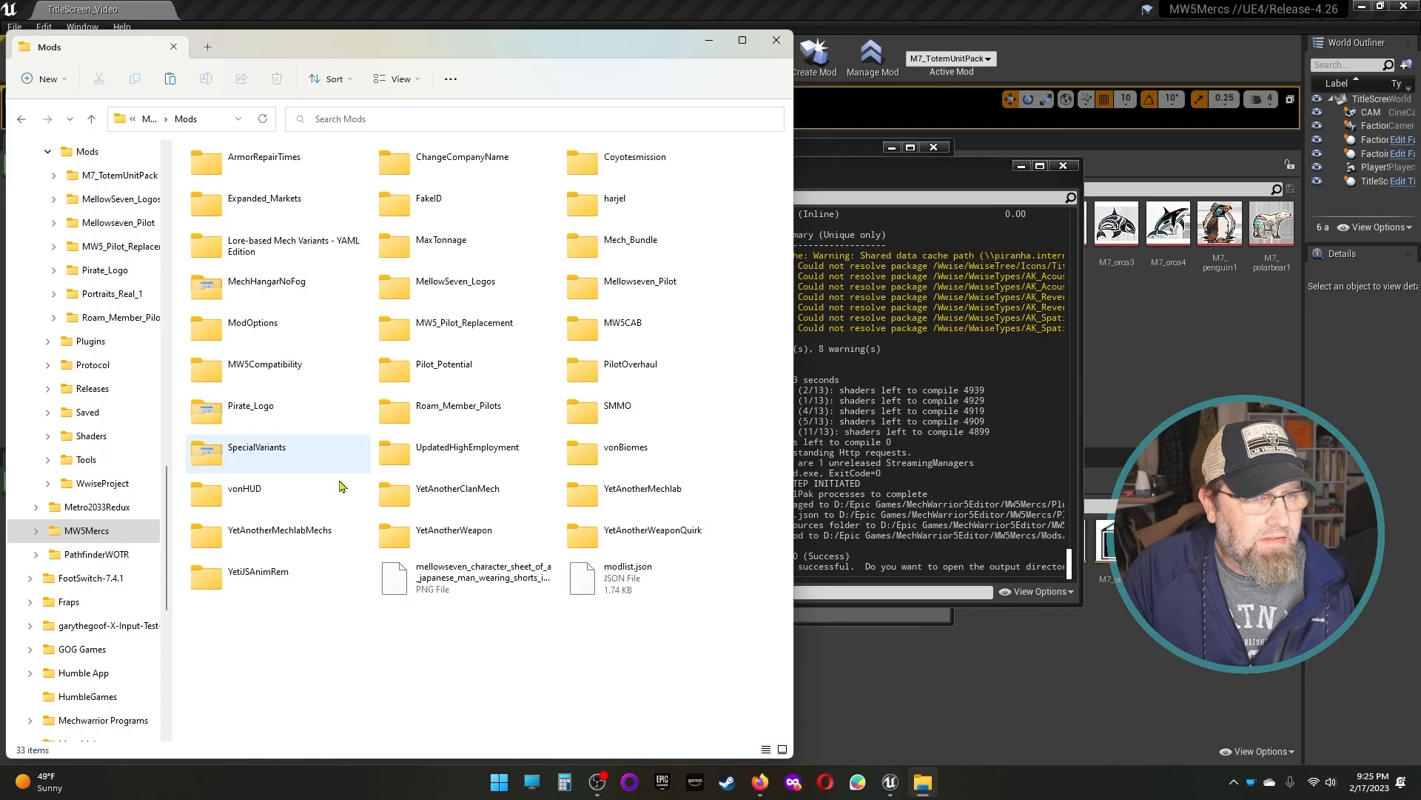
pyautogui.rightClick(354, 653)
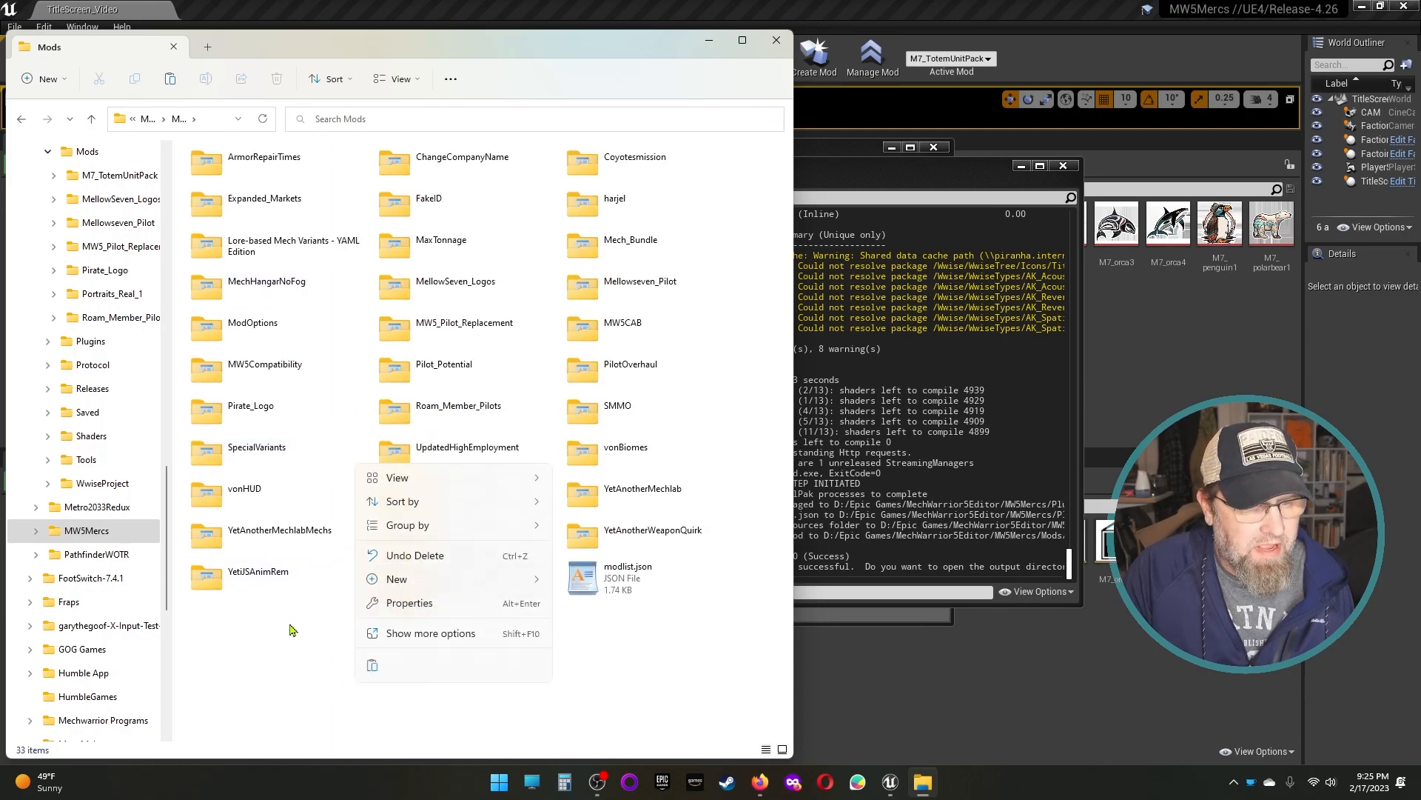
pyautogui.click(374, 667)
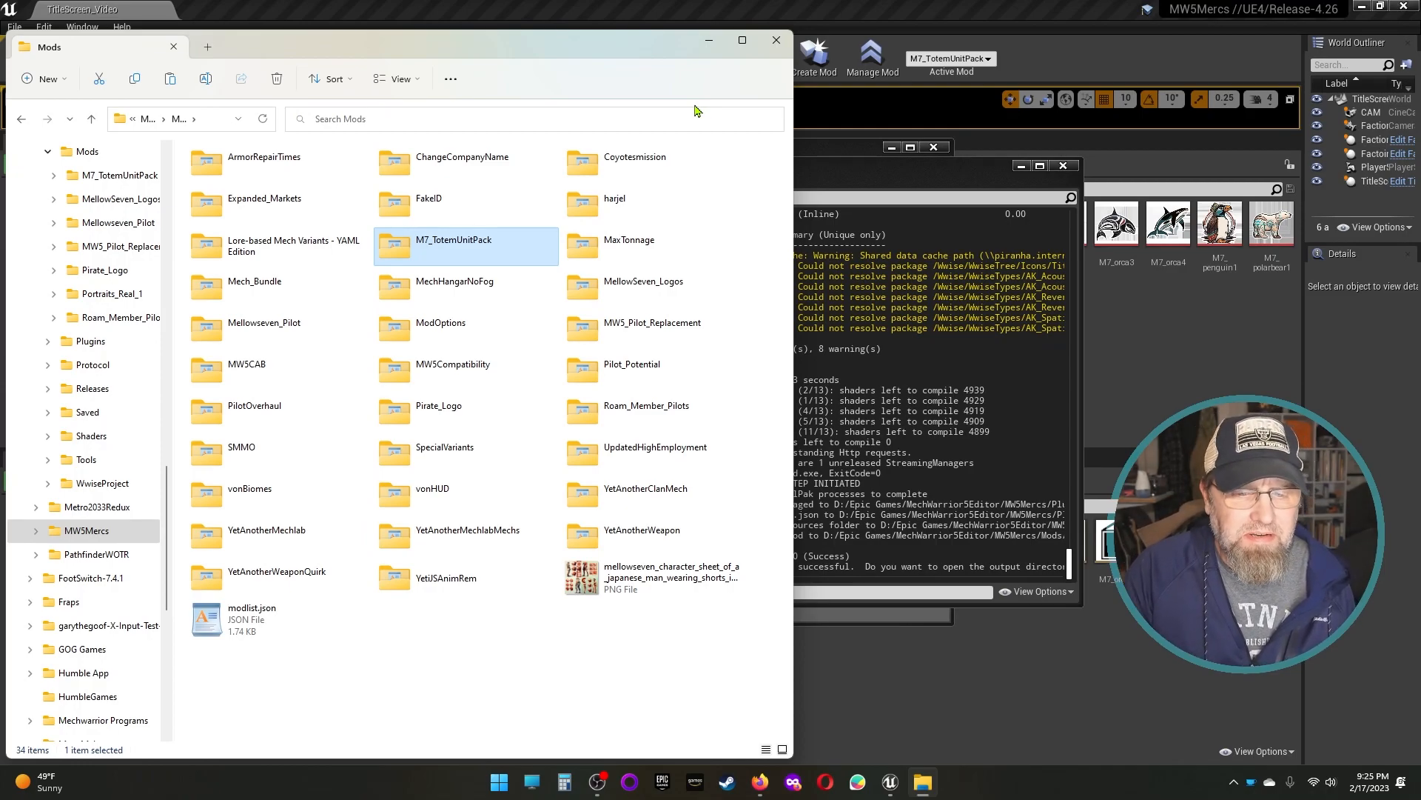
pyautogui.click(775, 43)
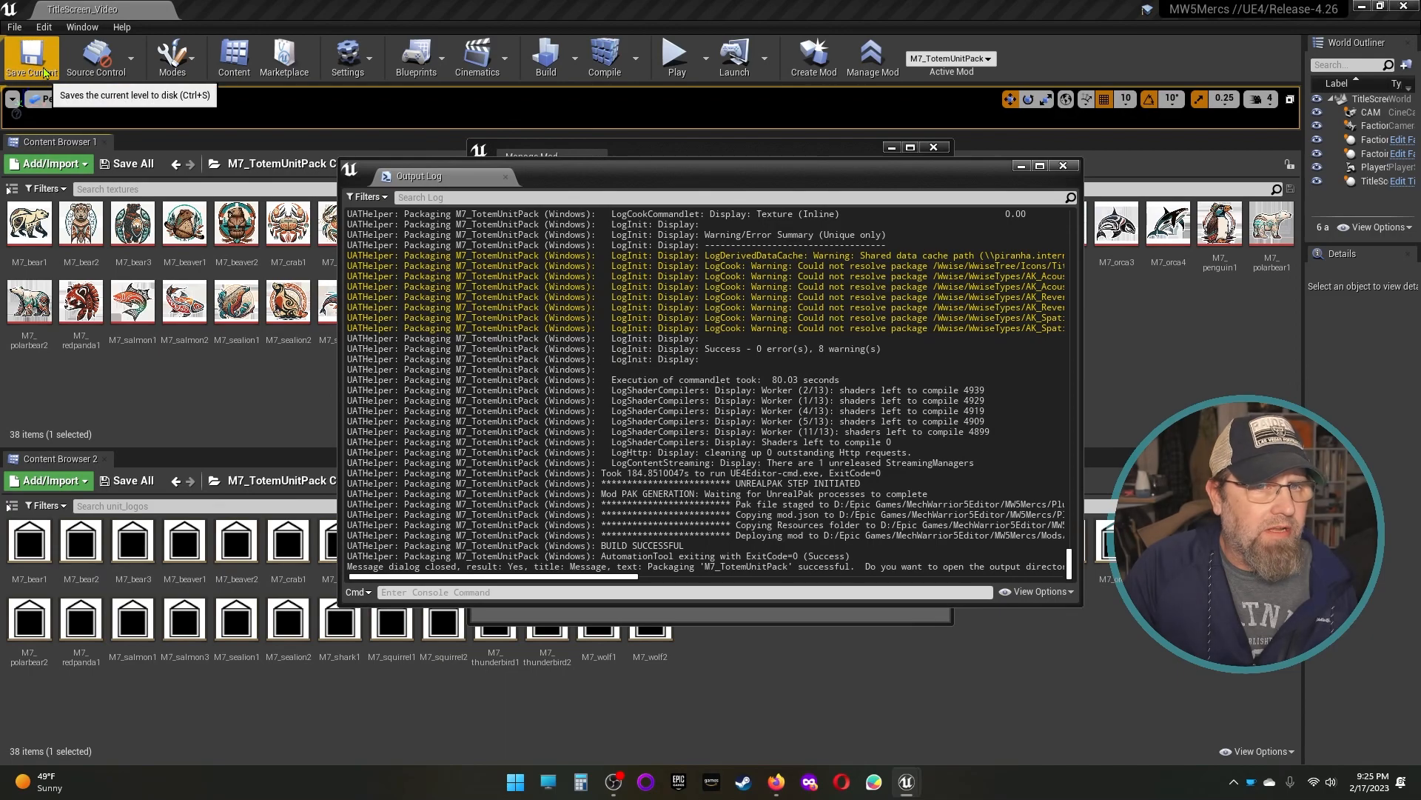
# Step: Close the output log and the mod management window, and save the current level
pyautogui.click(1063, 165)
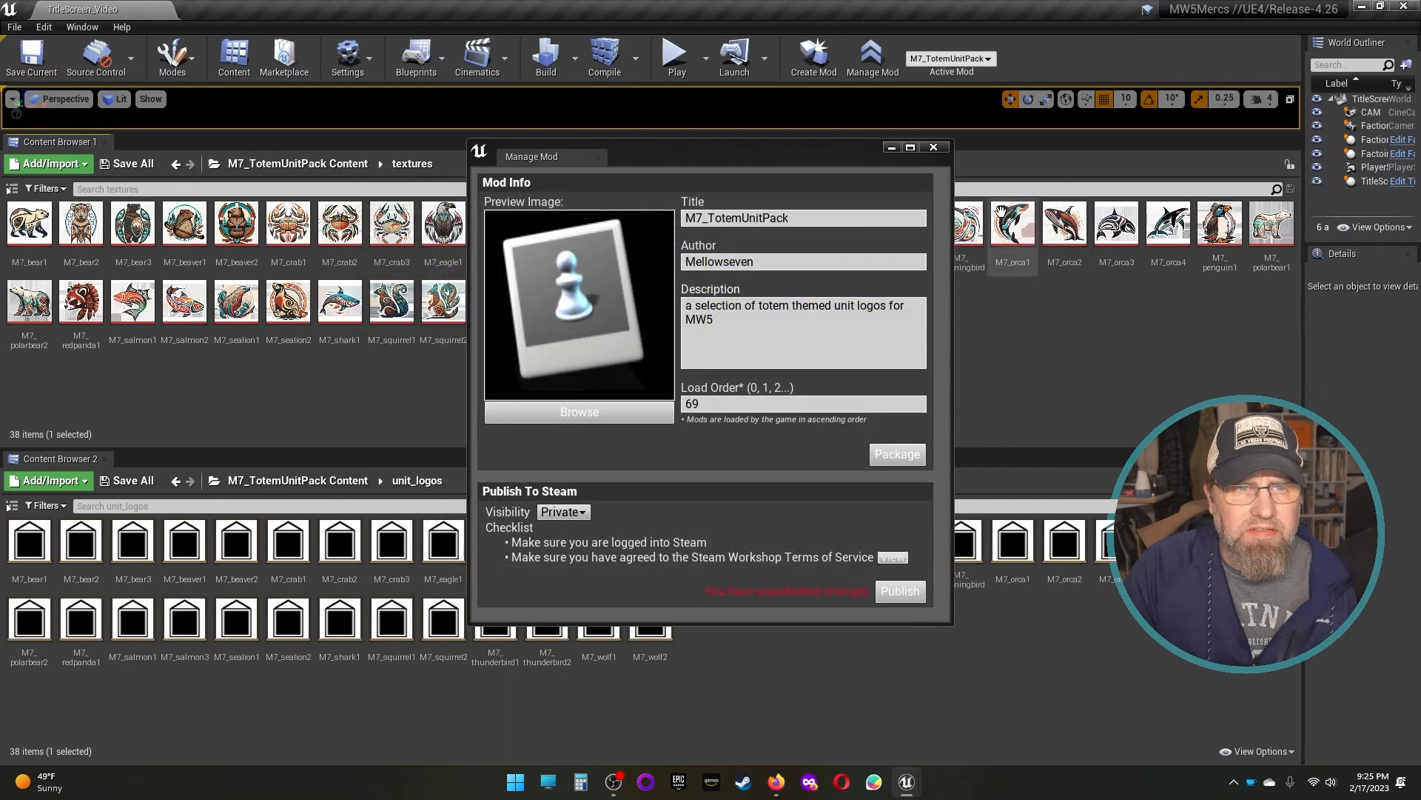
pyautogui.click(933, 147)
pyautogui.click(49, 65)
# Step: Reopen the mod management settings, set the Steam publishing visibility to Public, and close them without publishing
pyautogui.click(887, 76)
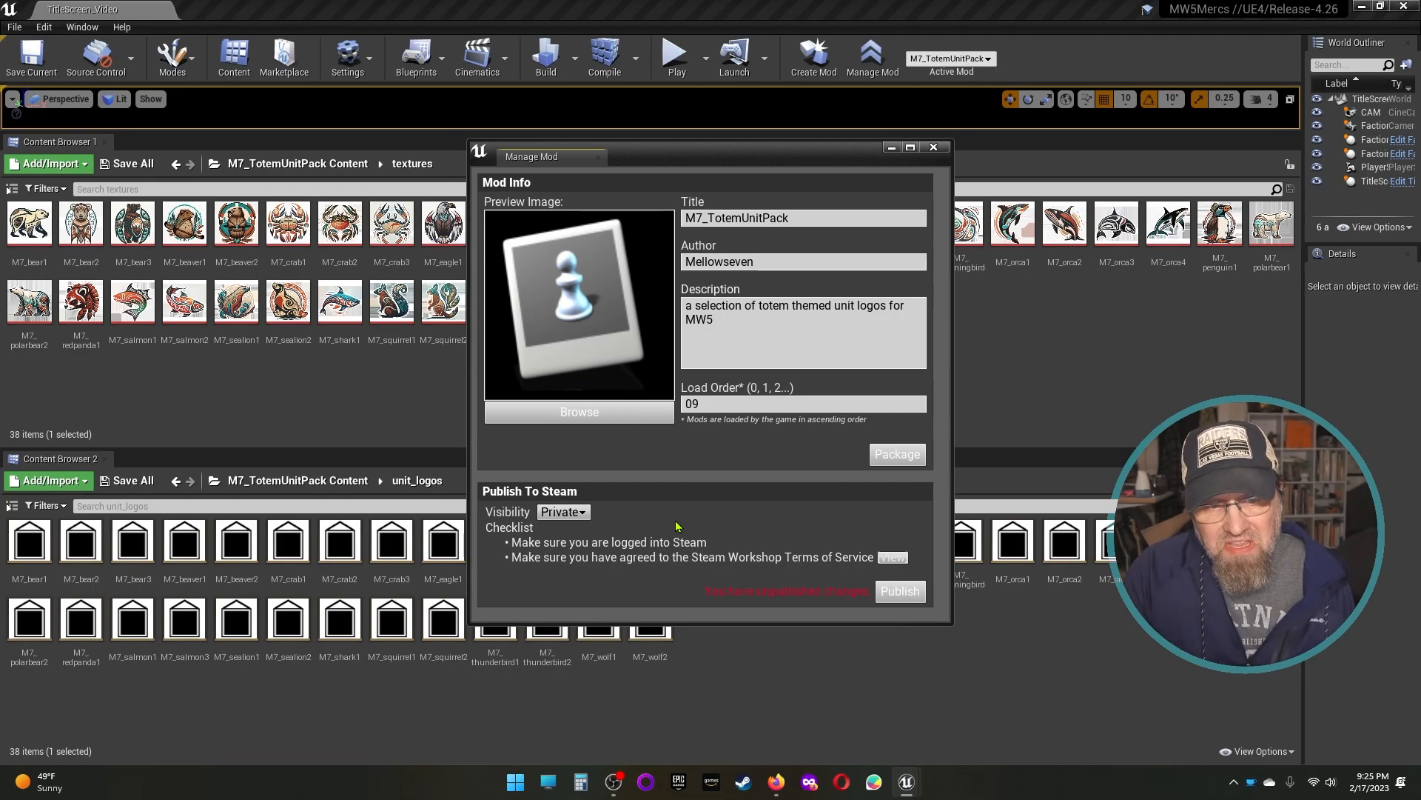
pyautogui.click(585, 513)
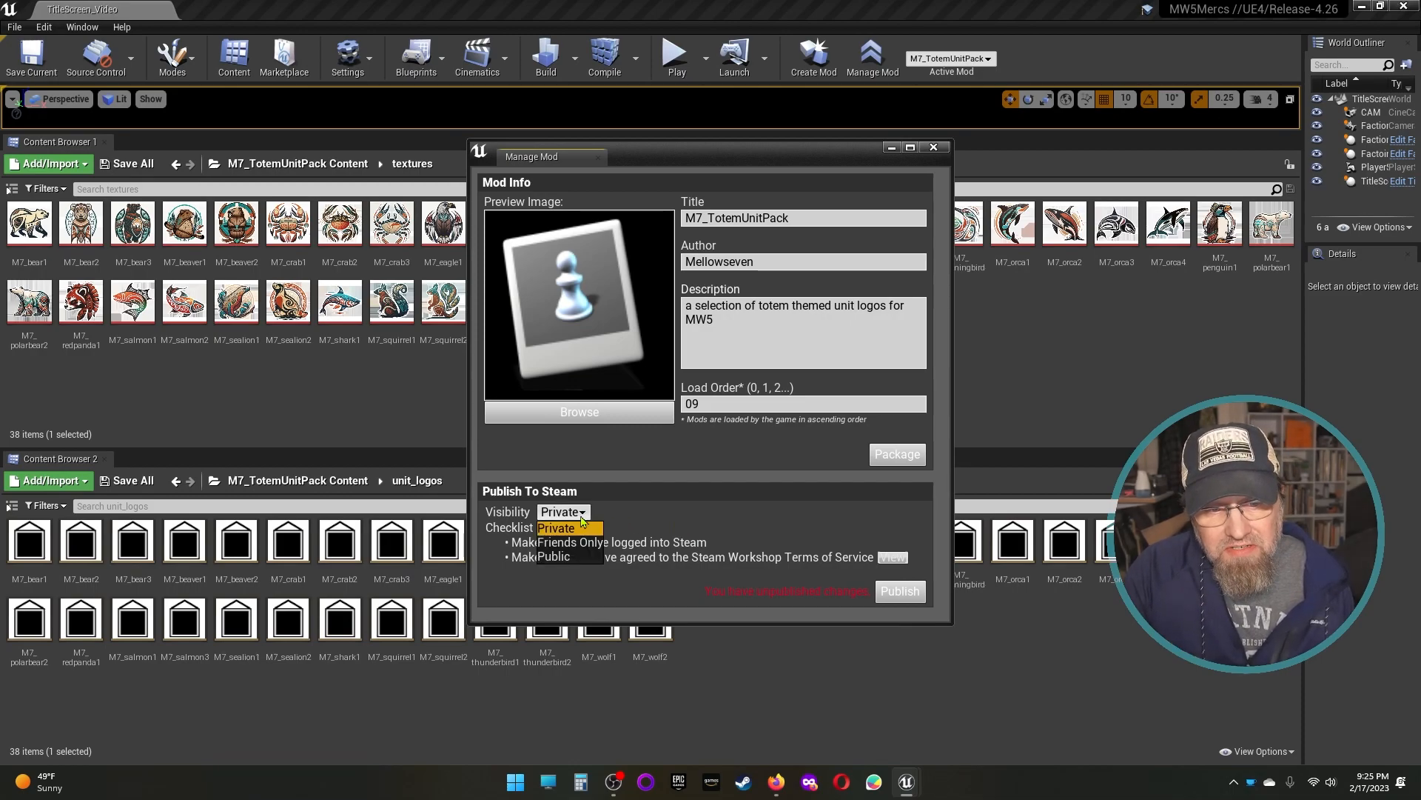
pyautogui.click(592, 555)
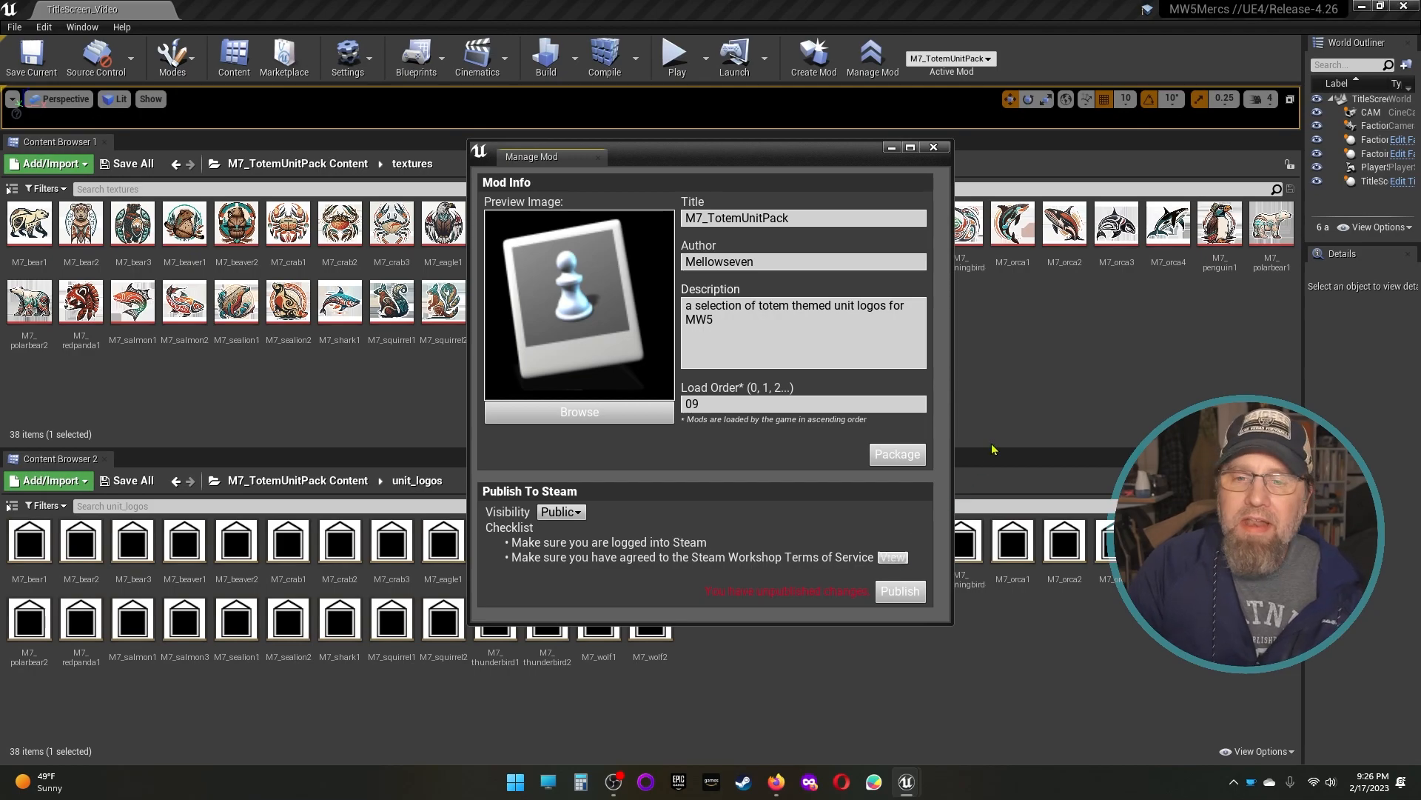
pyautogui.click(933, 147)
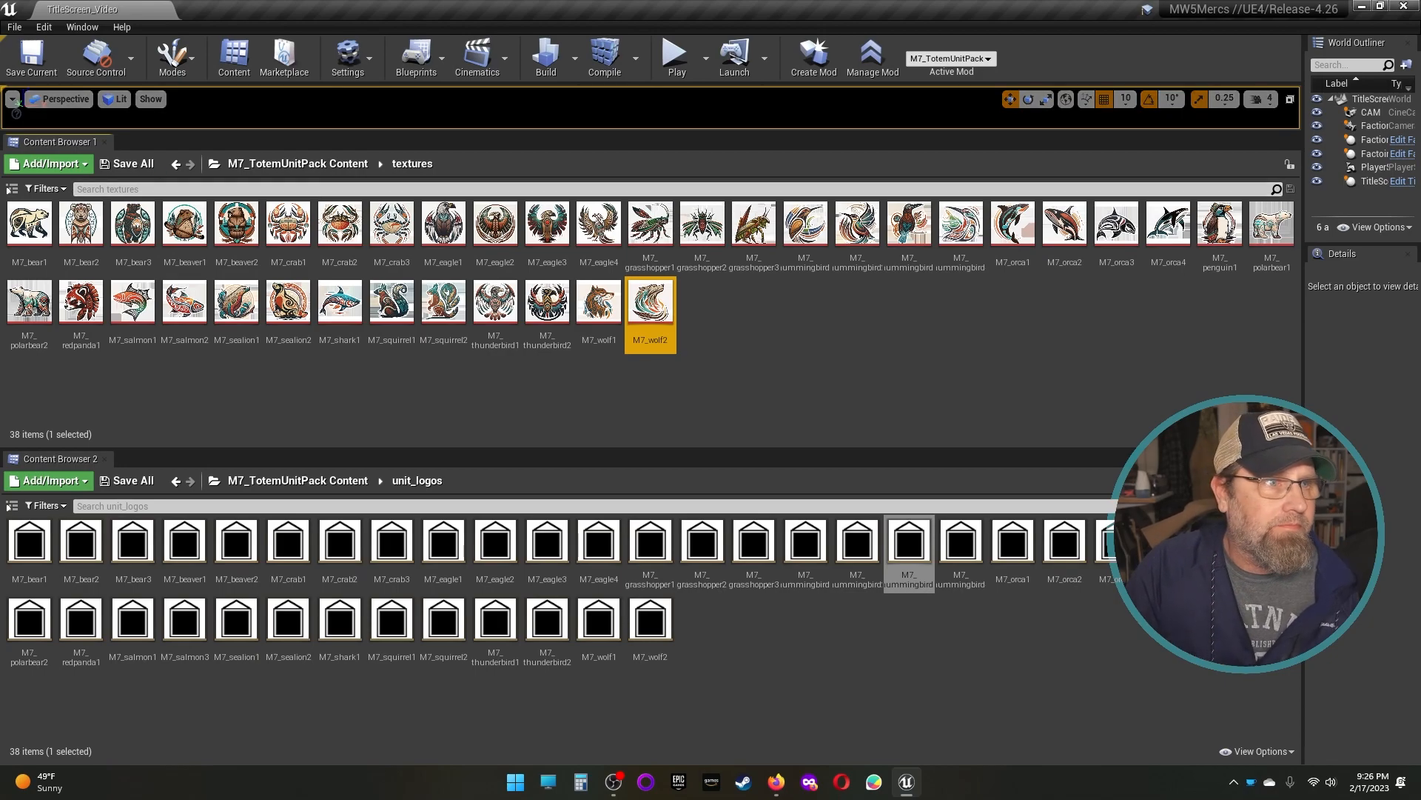
# Step: Exit the MechWarrior 5 editor
pyautogui.click(15, 27)
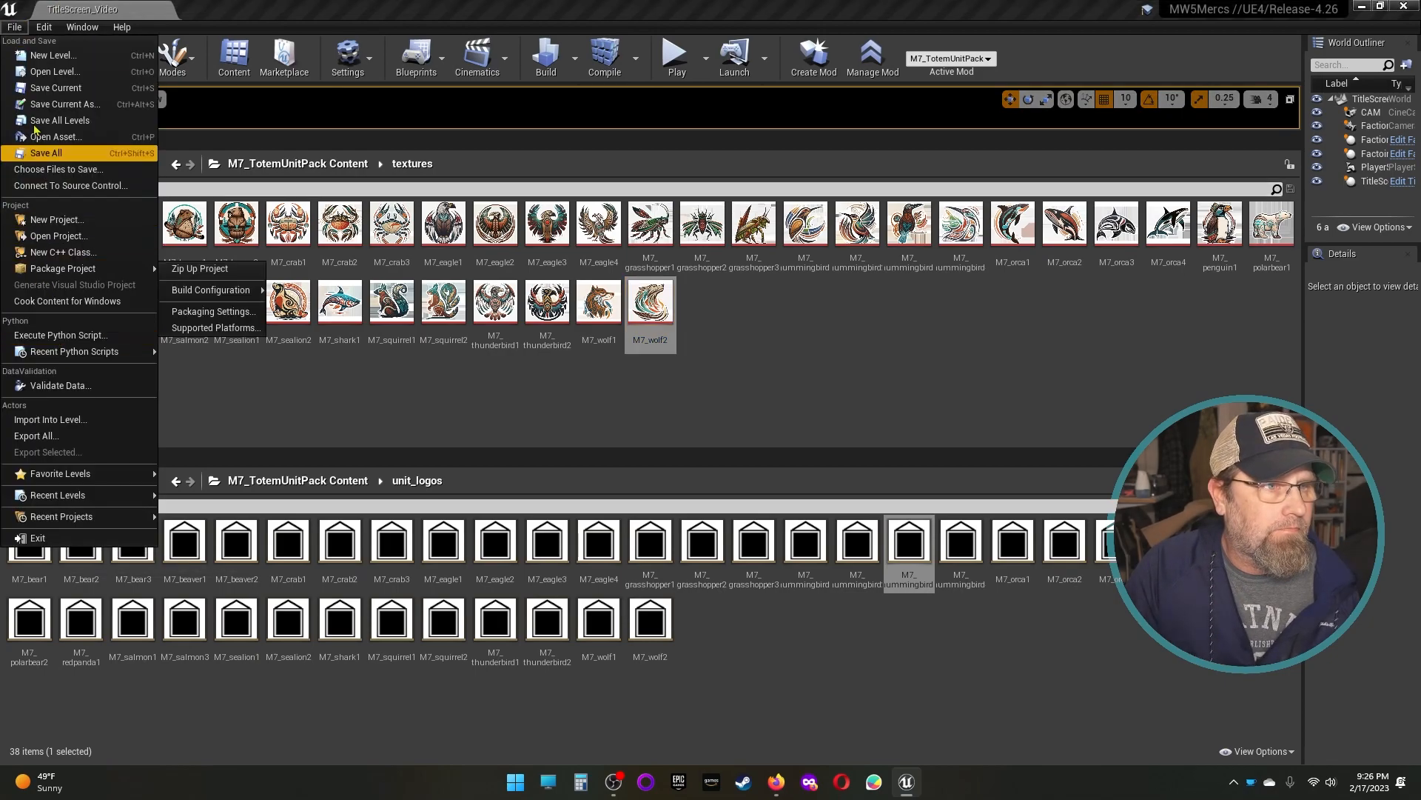
pyautogui.moveTo(32, 30)
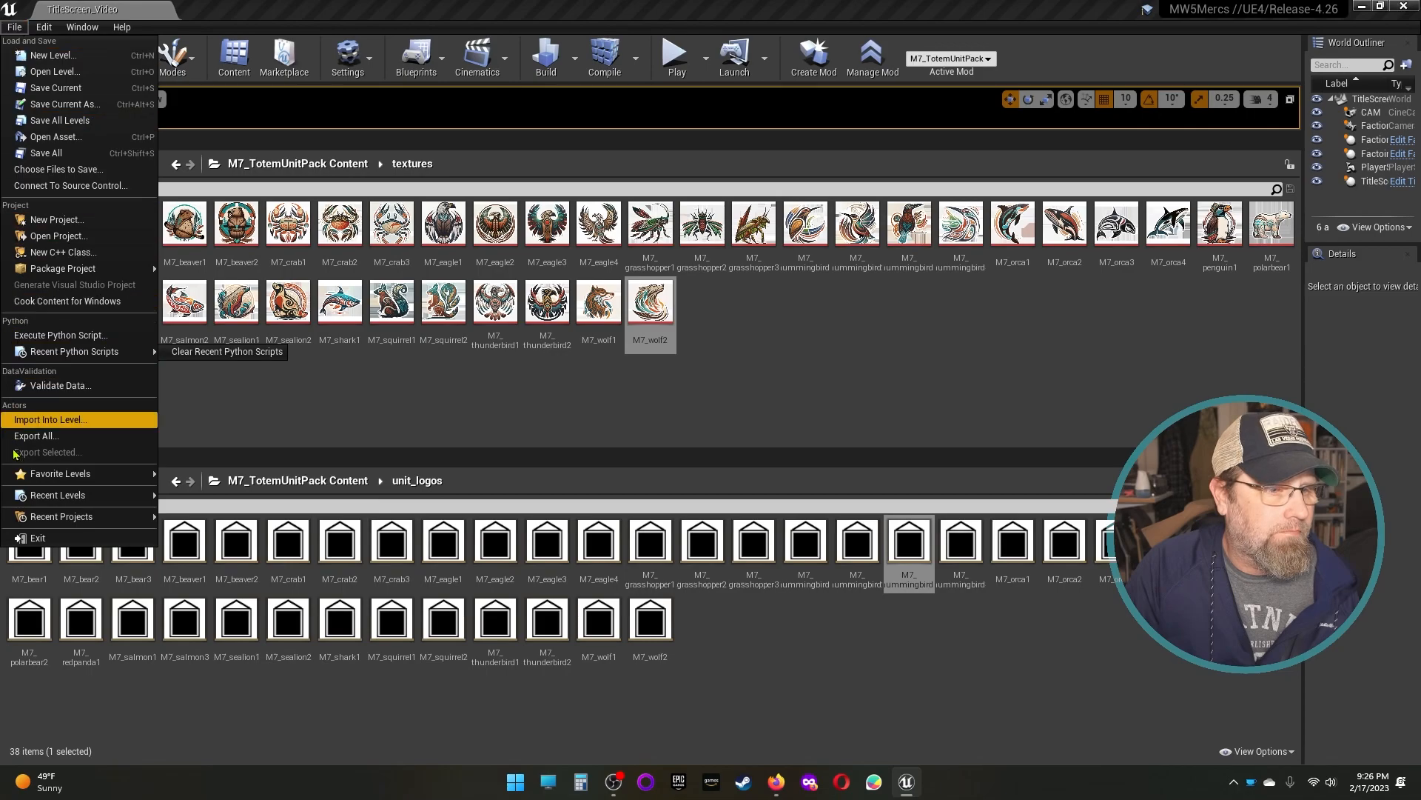
pyautogui.click(44, 552)
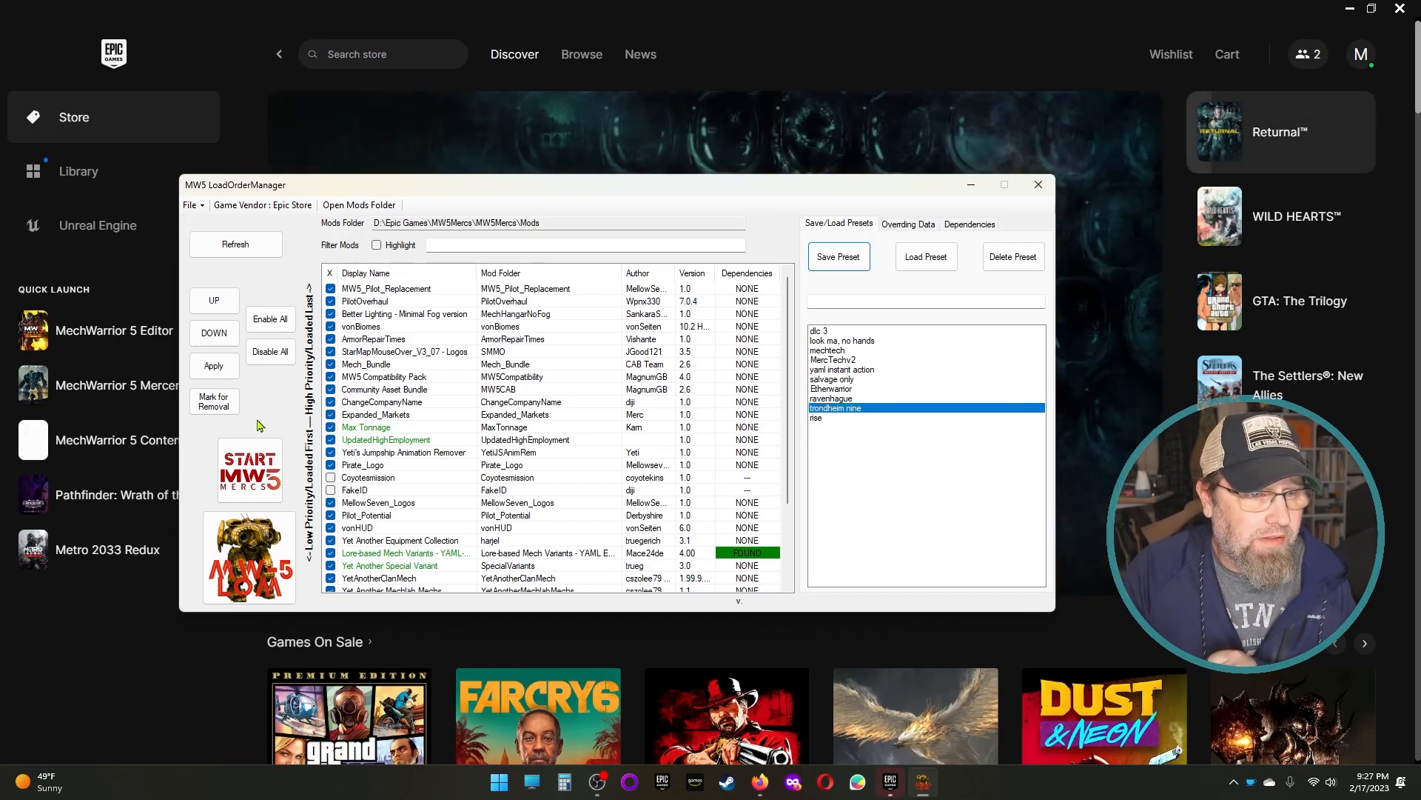
# Step: Disable all mods in the load order manager, enable only M7_TotemUnitPack, apply the change and close the manager
pyautogui.click(270, 351)
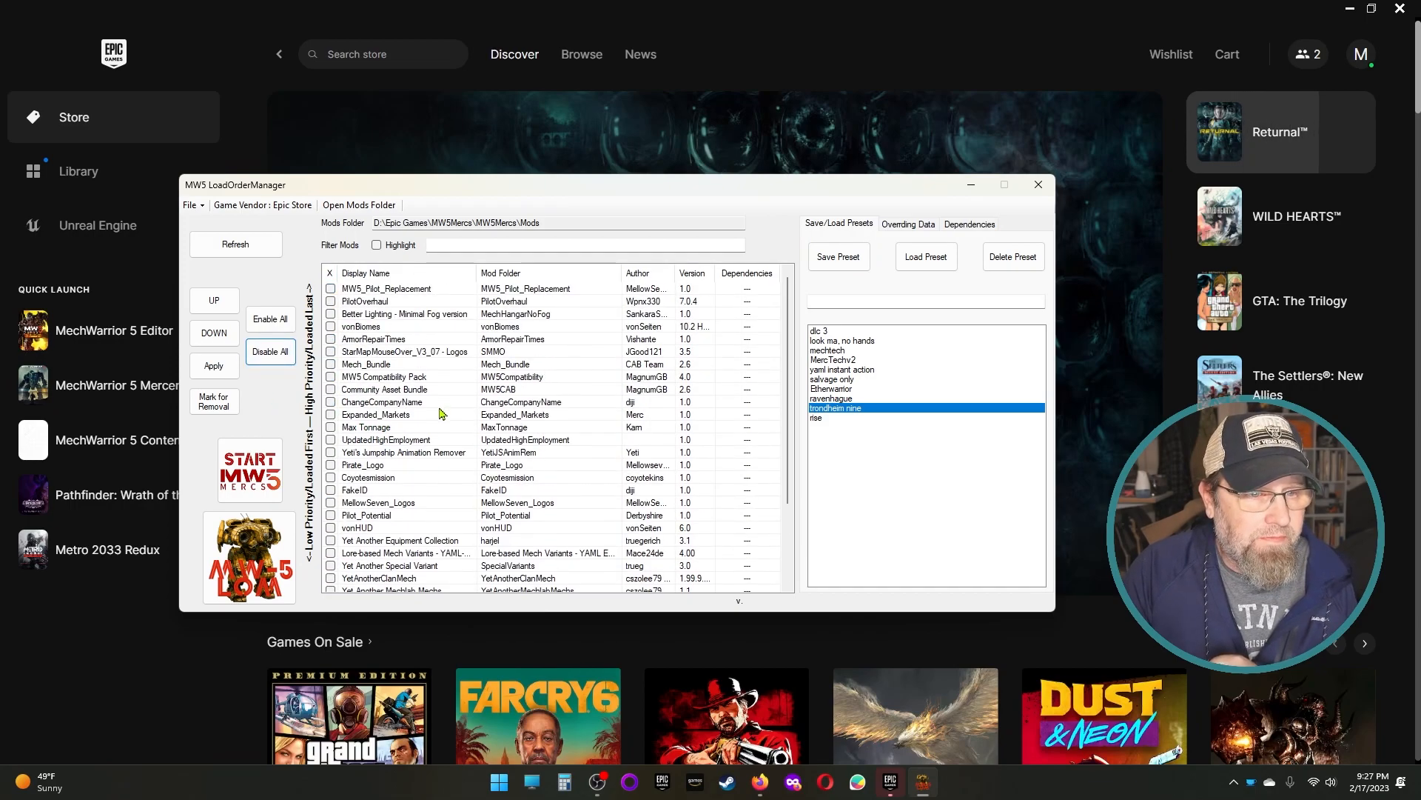
pyautogui.scroll(-3, 441, 414)
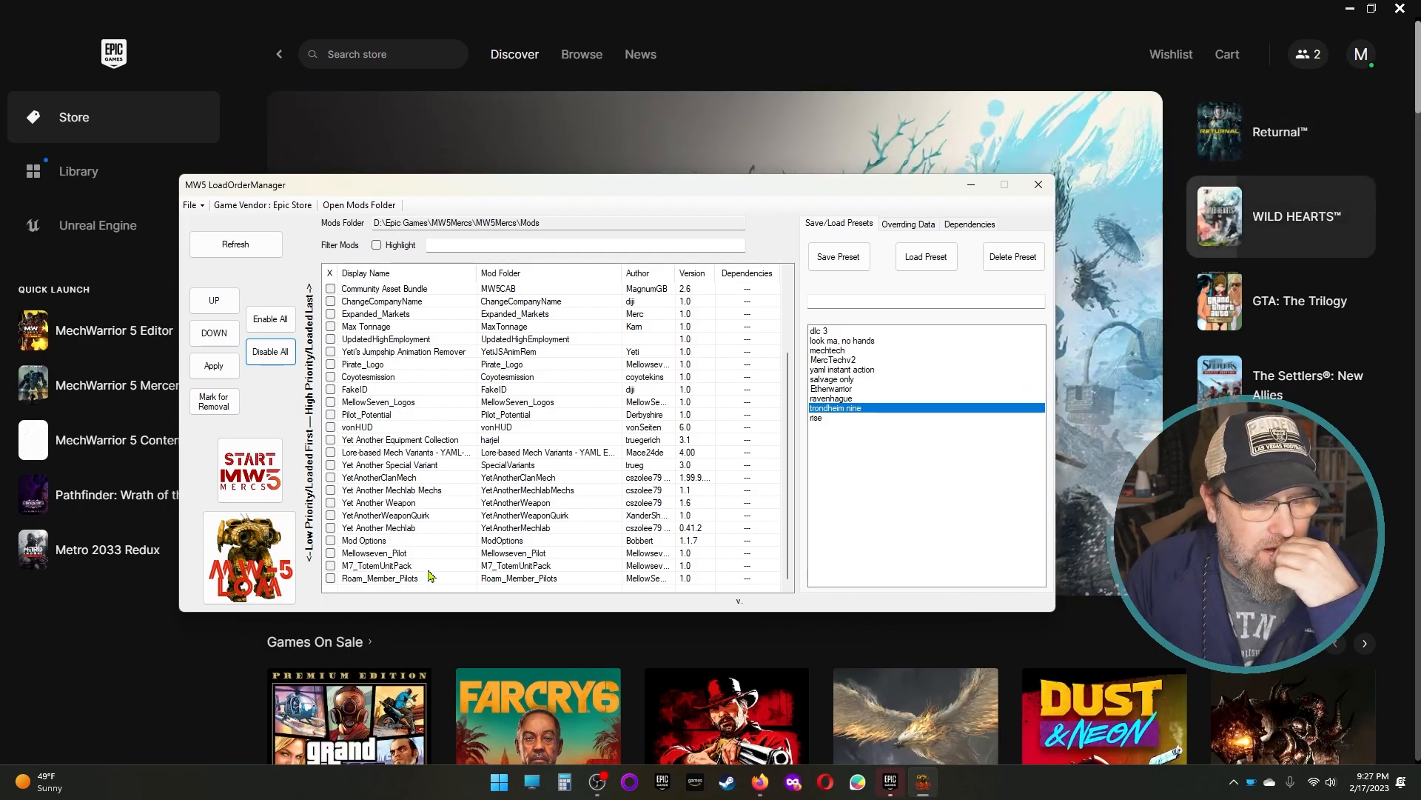
pyautogui.click(330, 566)
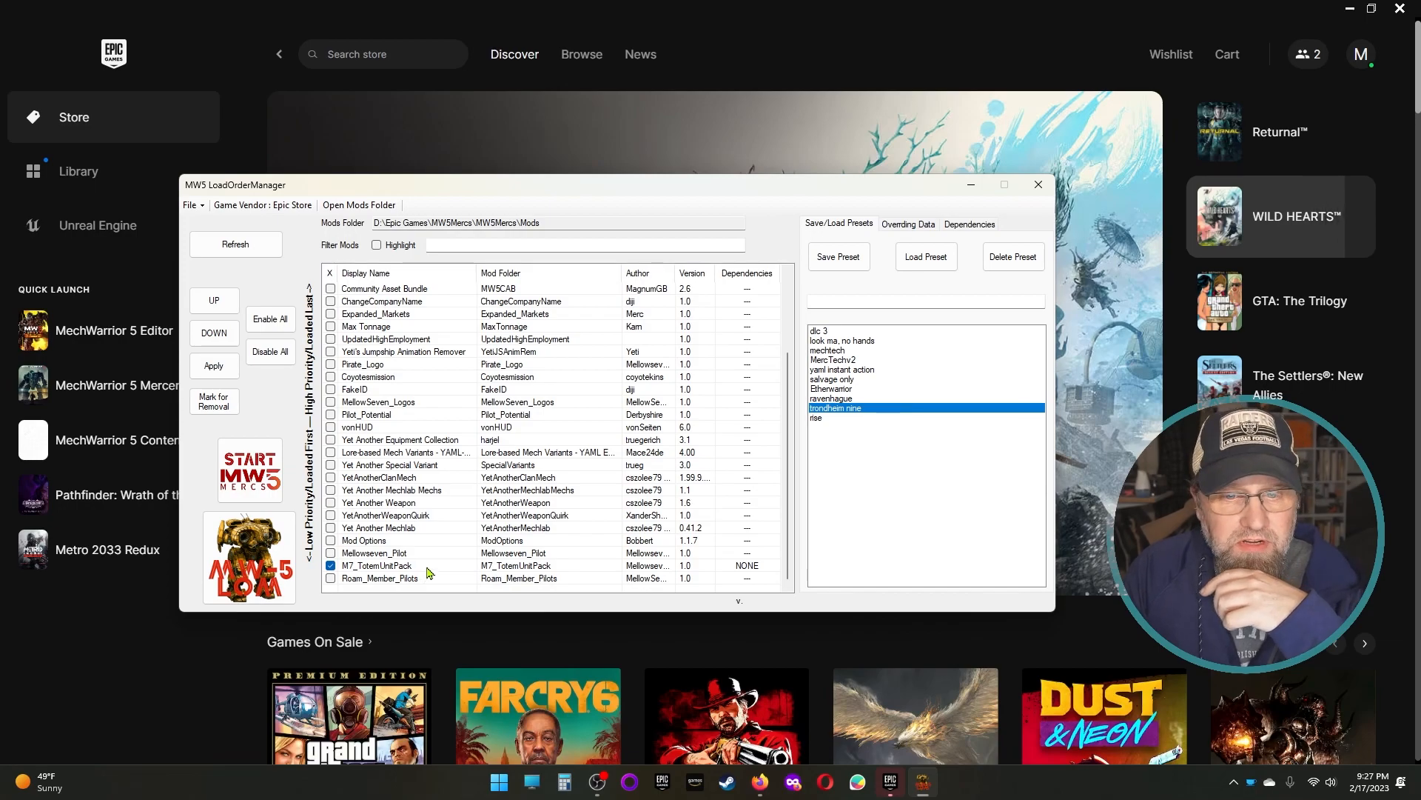
pyautogui.click(210, 374)
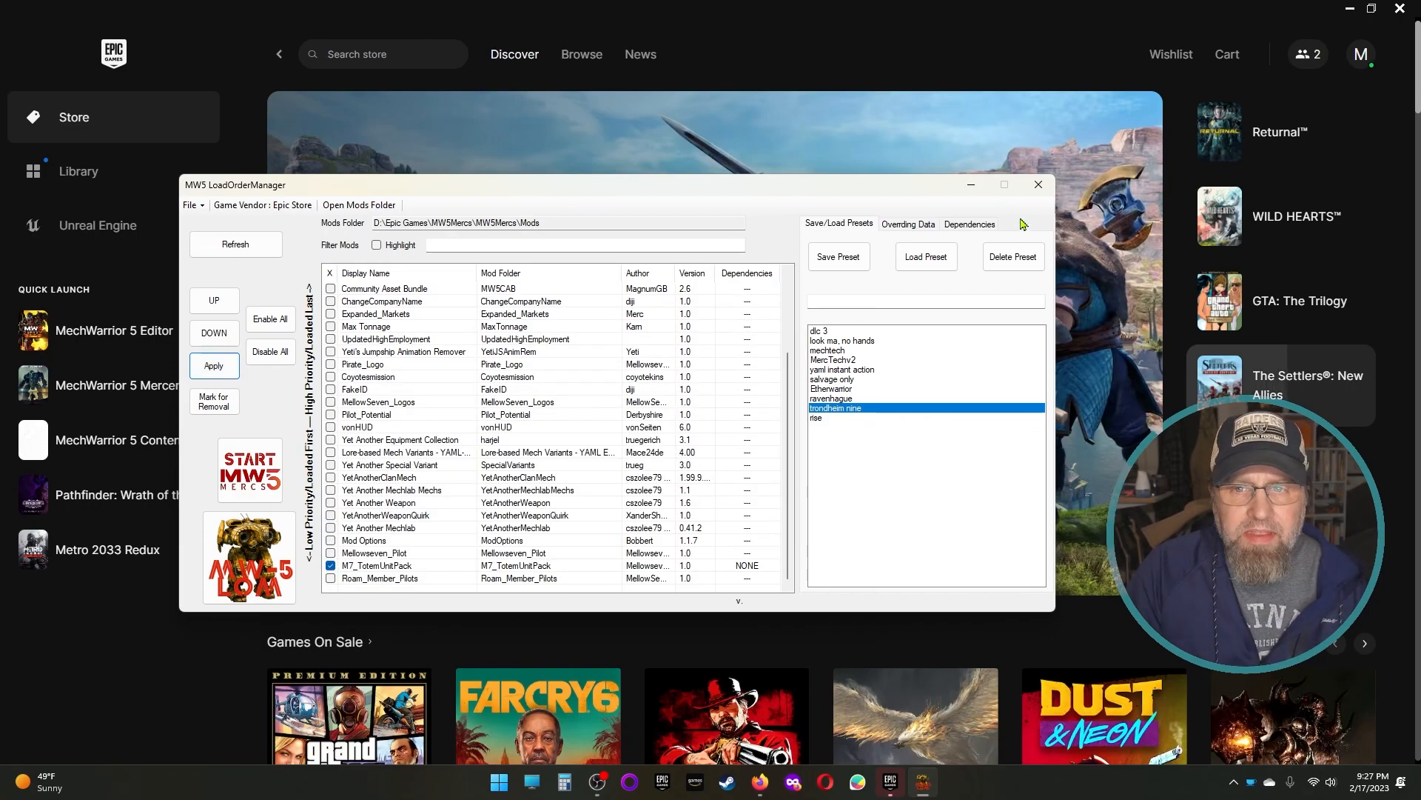
pyautogui.click(1038, 185)
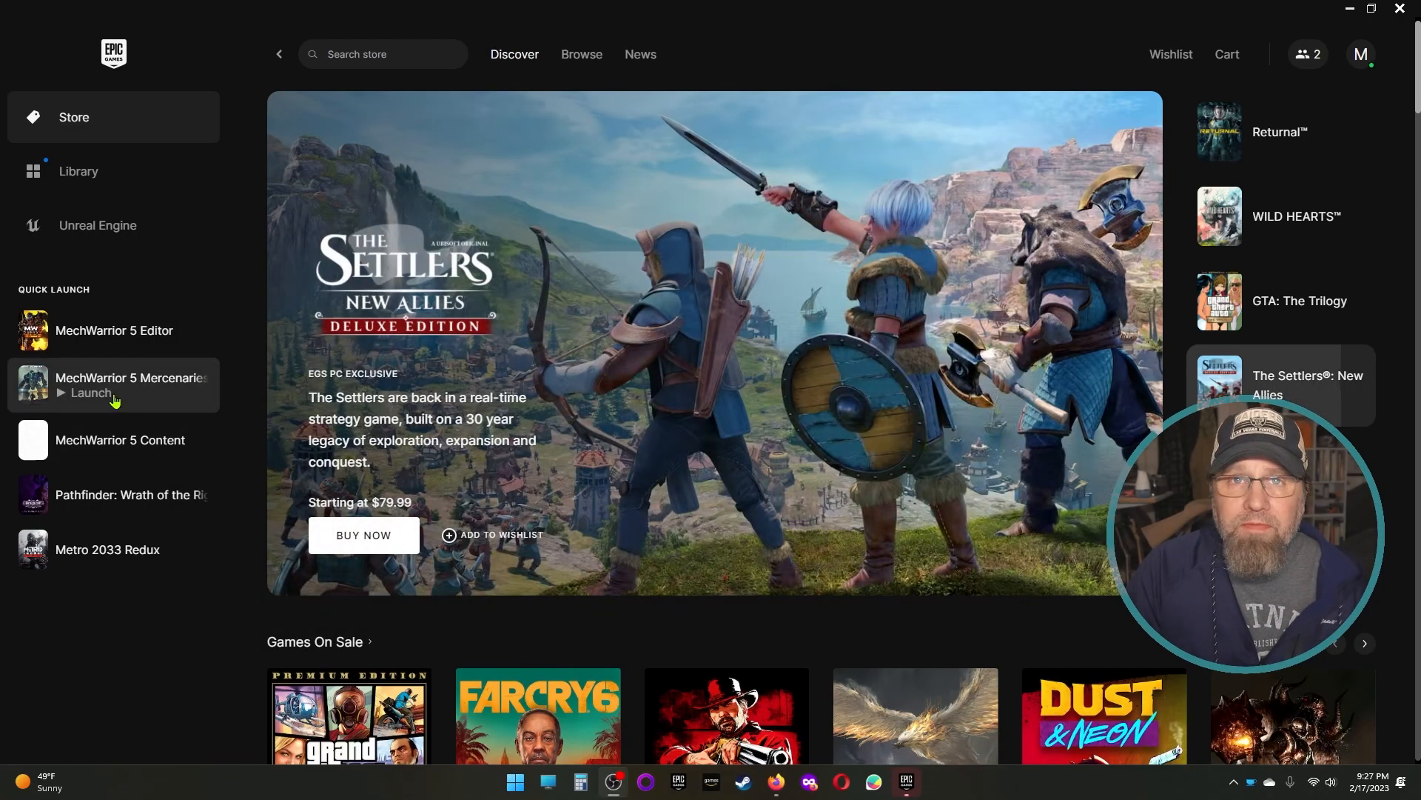
# Step: Launch MechWarrior 5 Mercenaries and check the M7_TotemUnitPack entry in the installed mods list
pyautogui.click(115, 401)
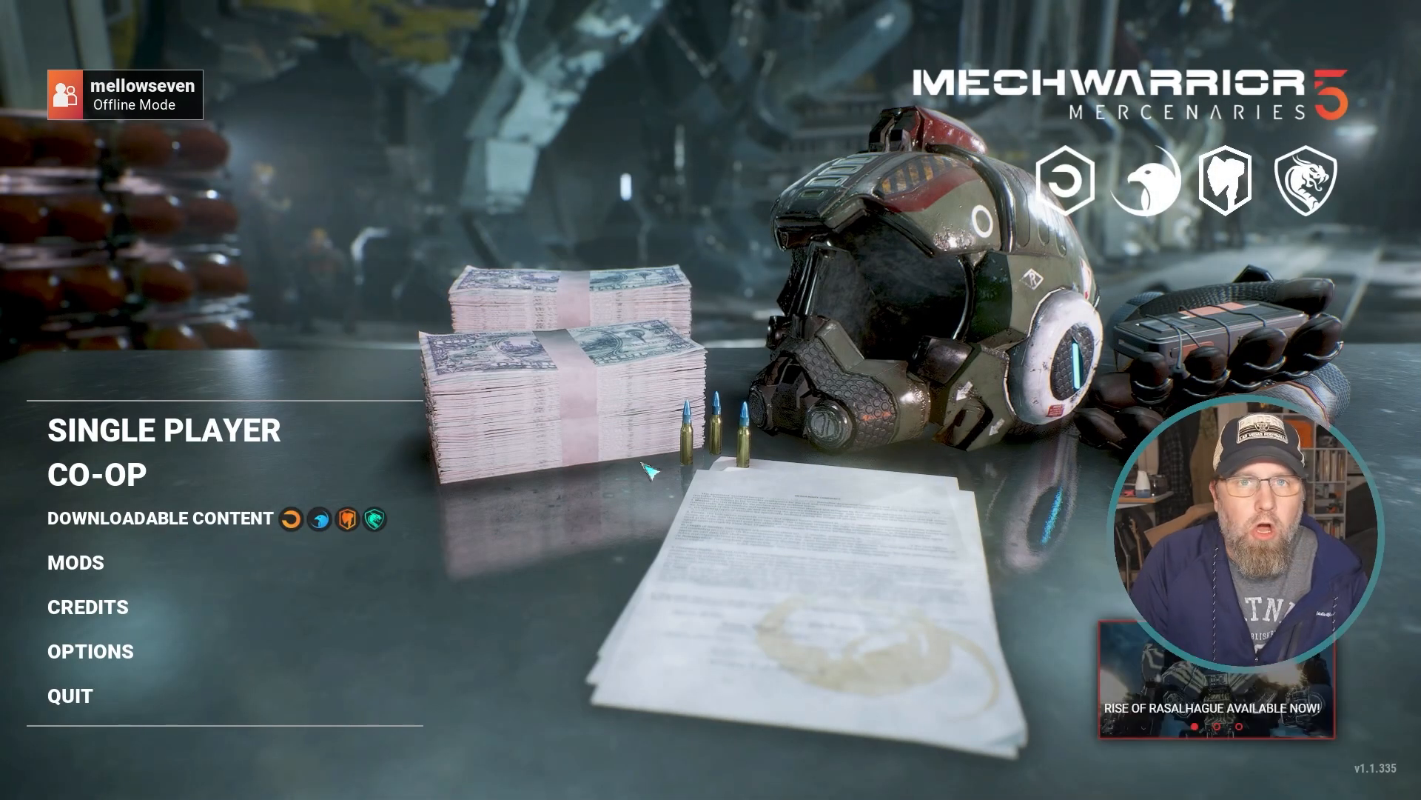
pyautogui.click(289, 429)
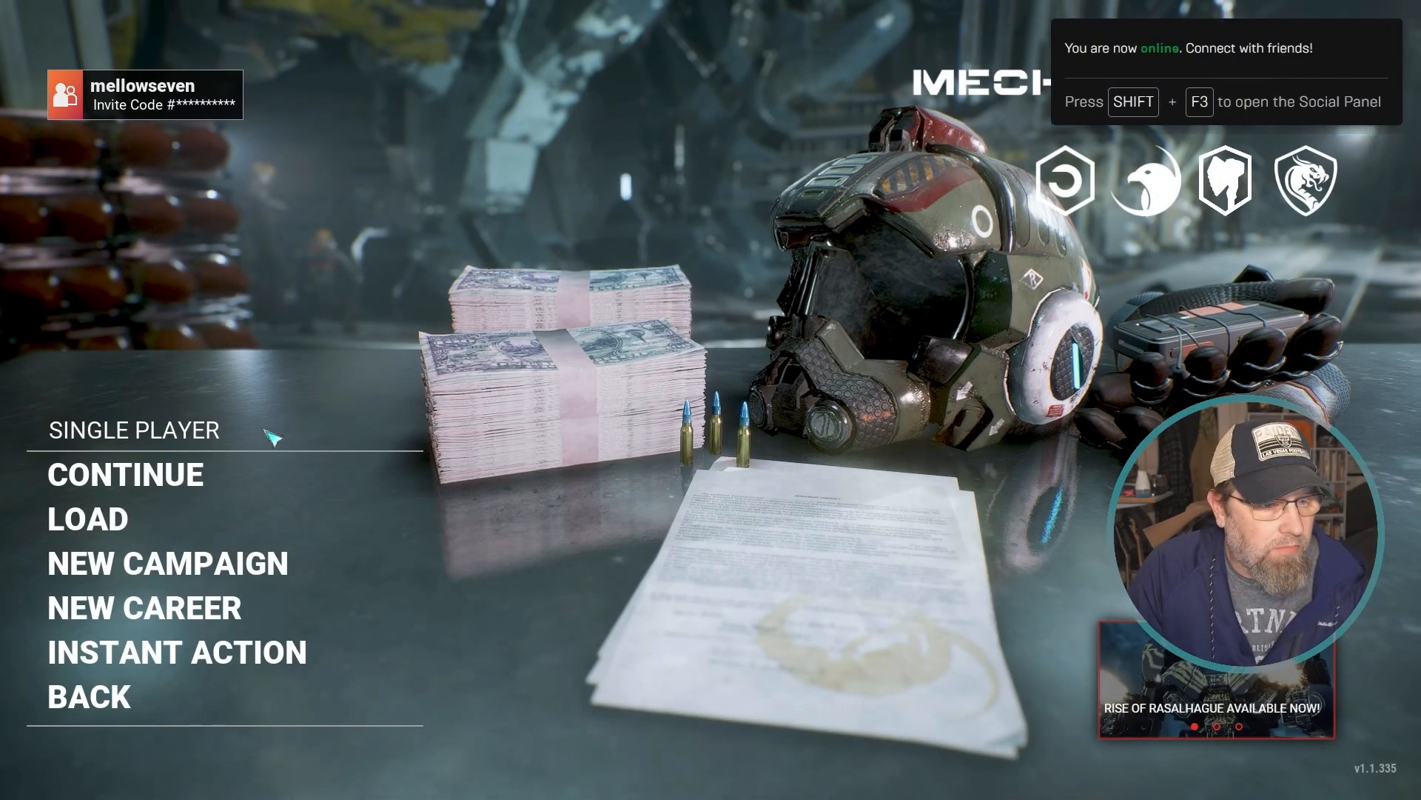
pyautogui.click(97, 694)
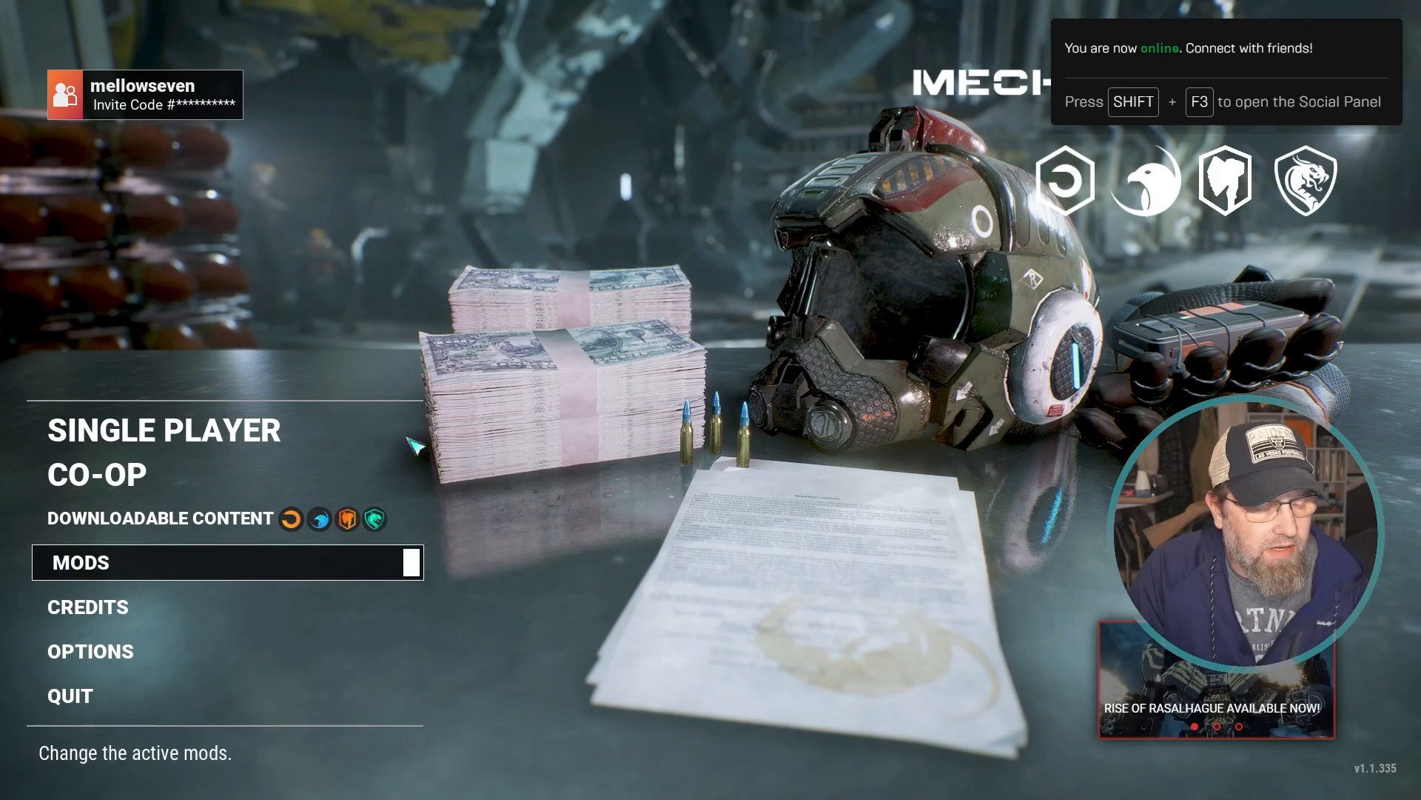
pyautogui.press('Return')
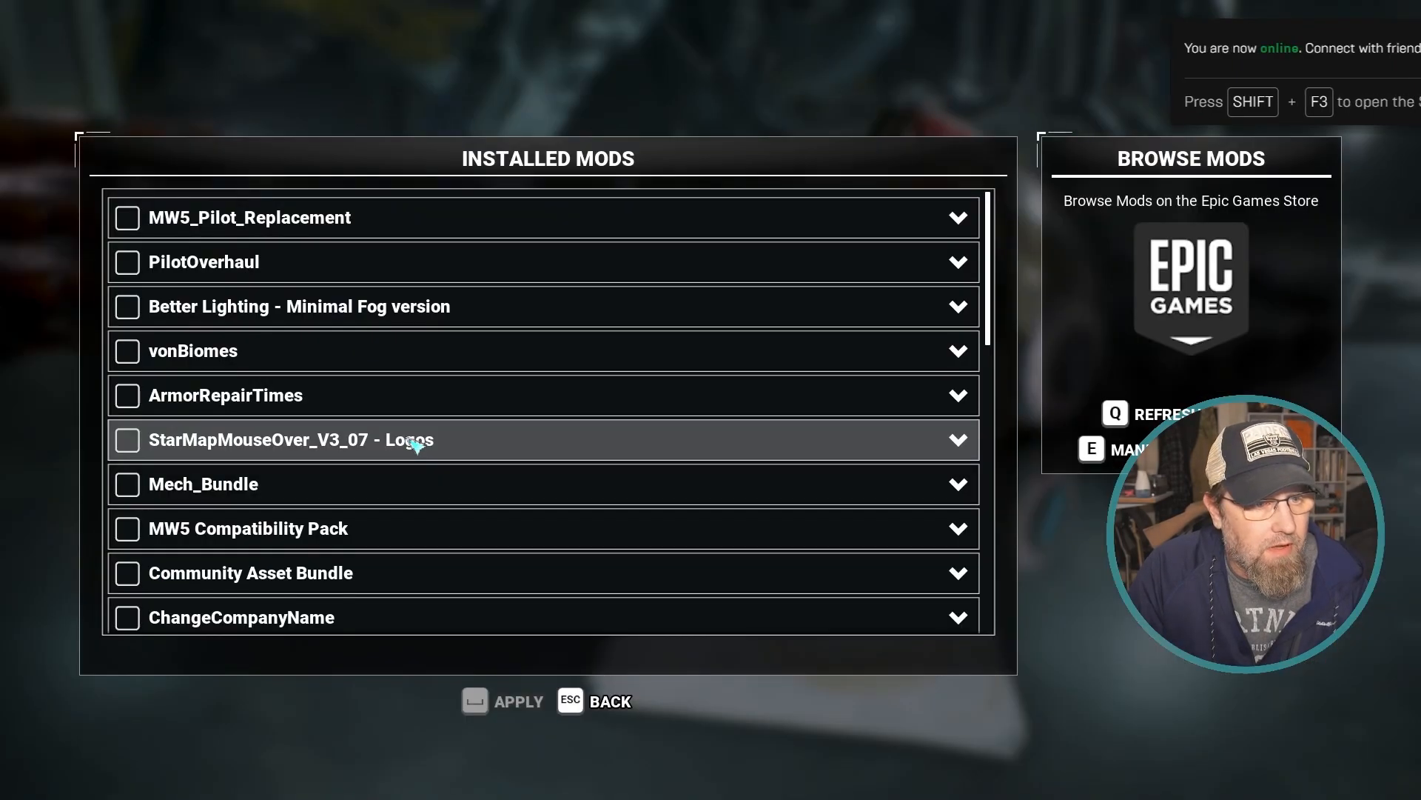
pyautogui.scroll(-3, 452, 340)
pyautogui.scroll(-15, 446, 339)
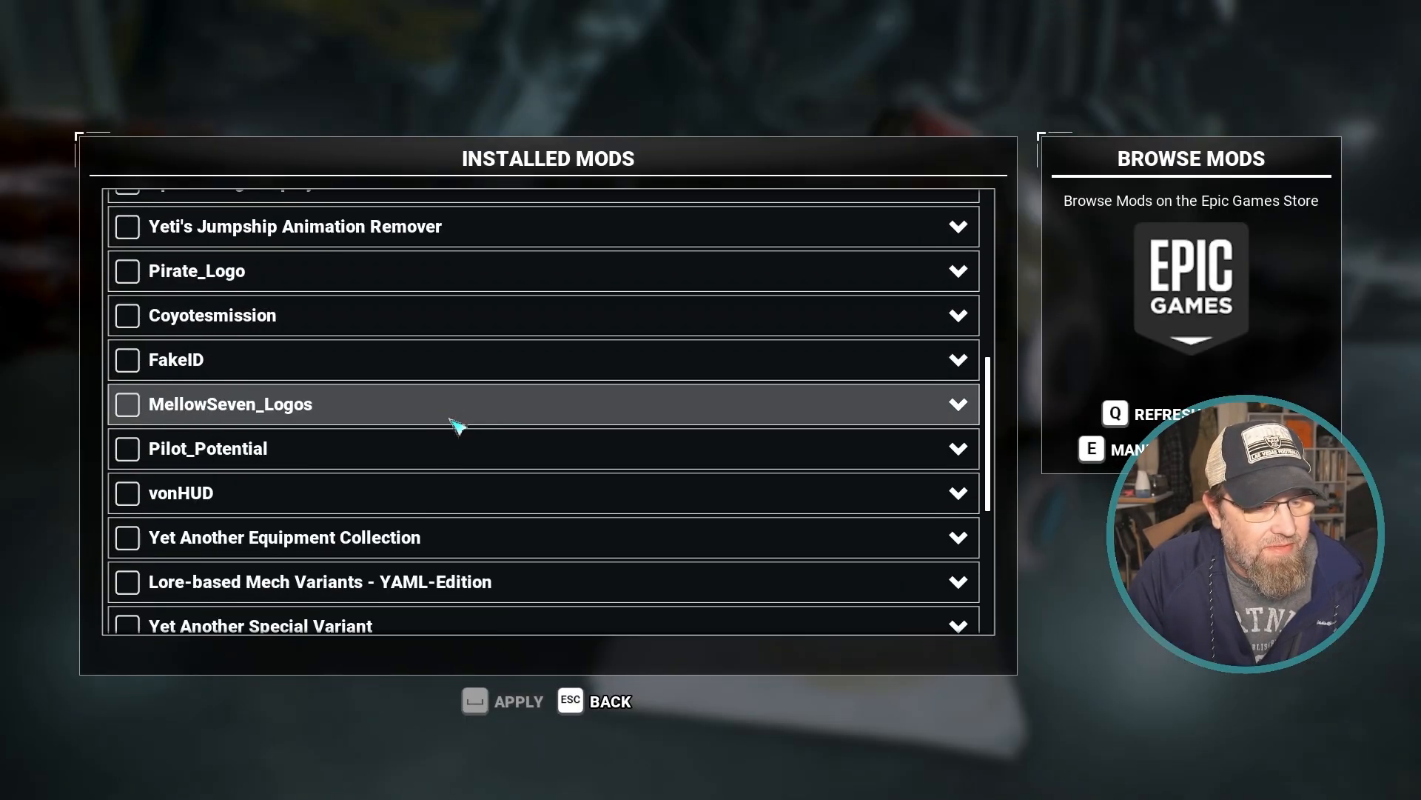
pyautogui.scroll(-2, 450, 450)
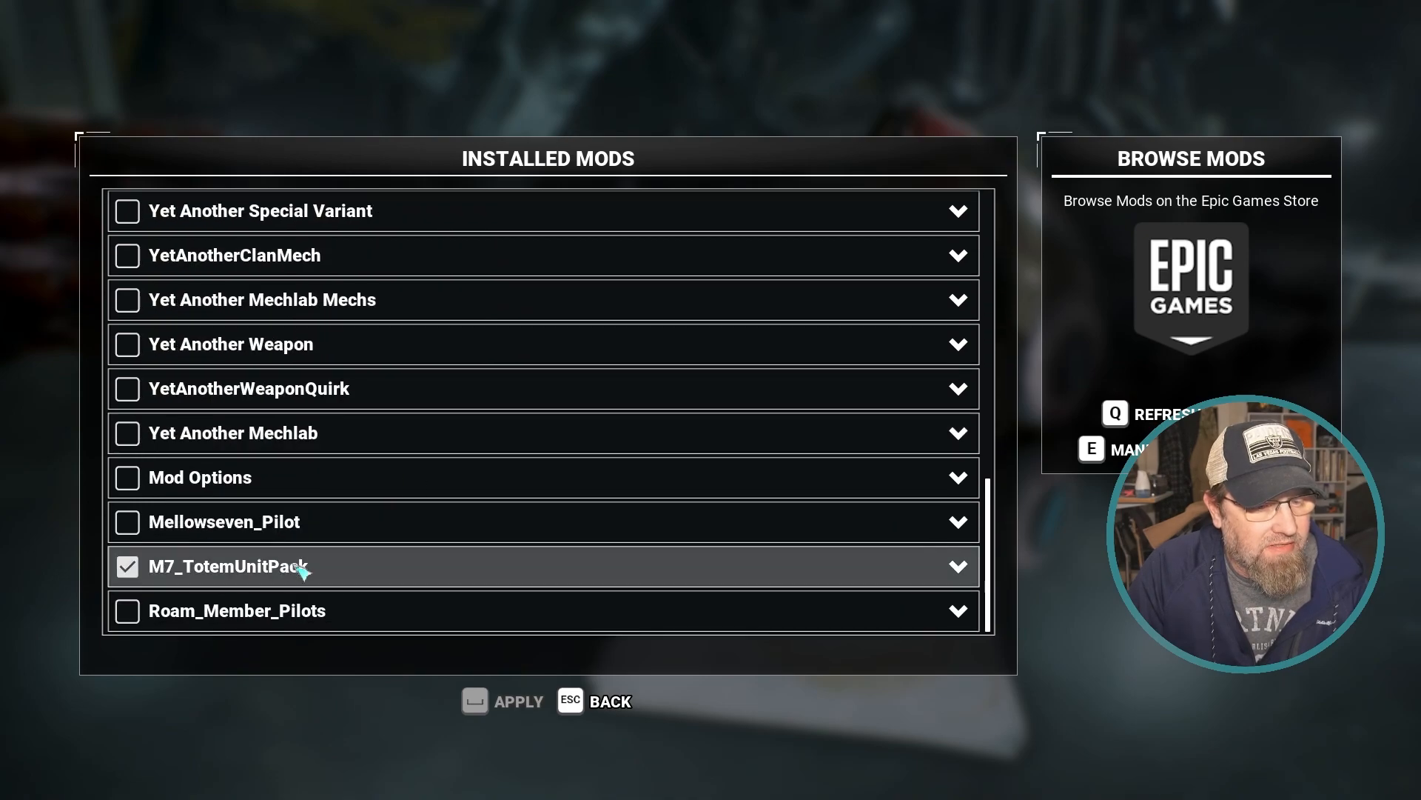
pyautogui.click(610, 702)
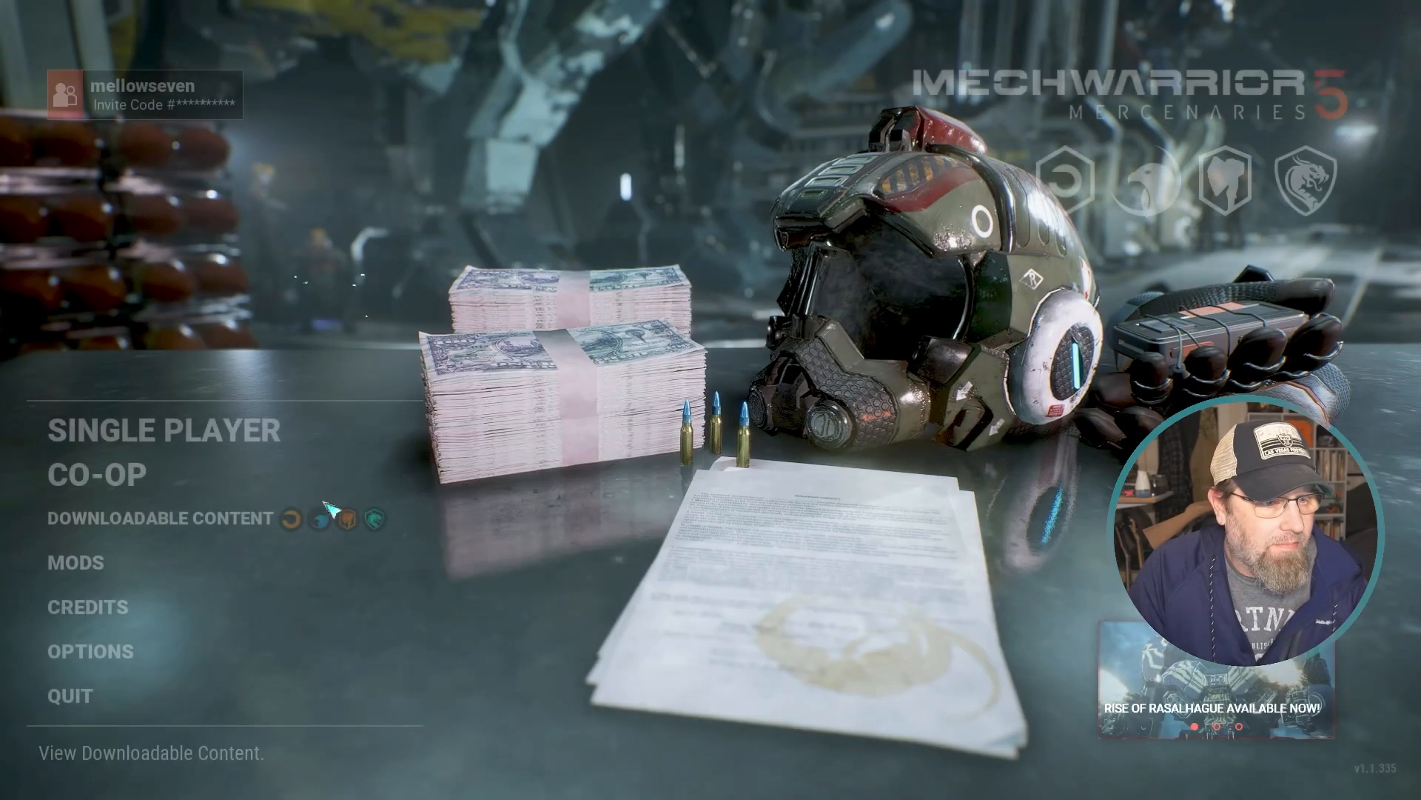
# Step: Start a new single-player career from the House Marik starting location without importing campaign data
pyautogui.click(300, 431)
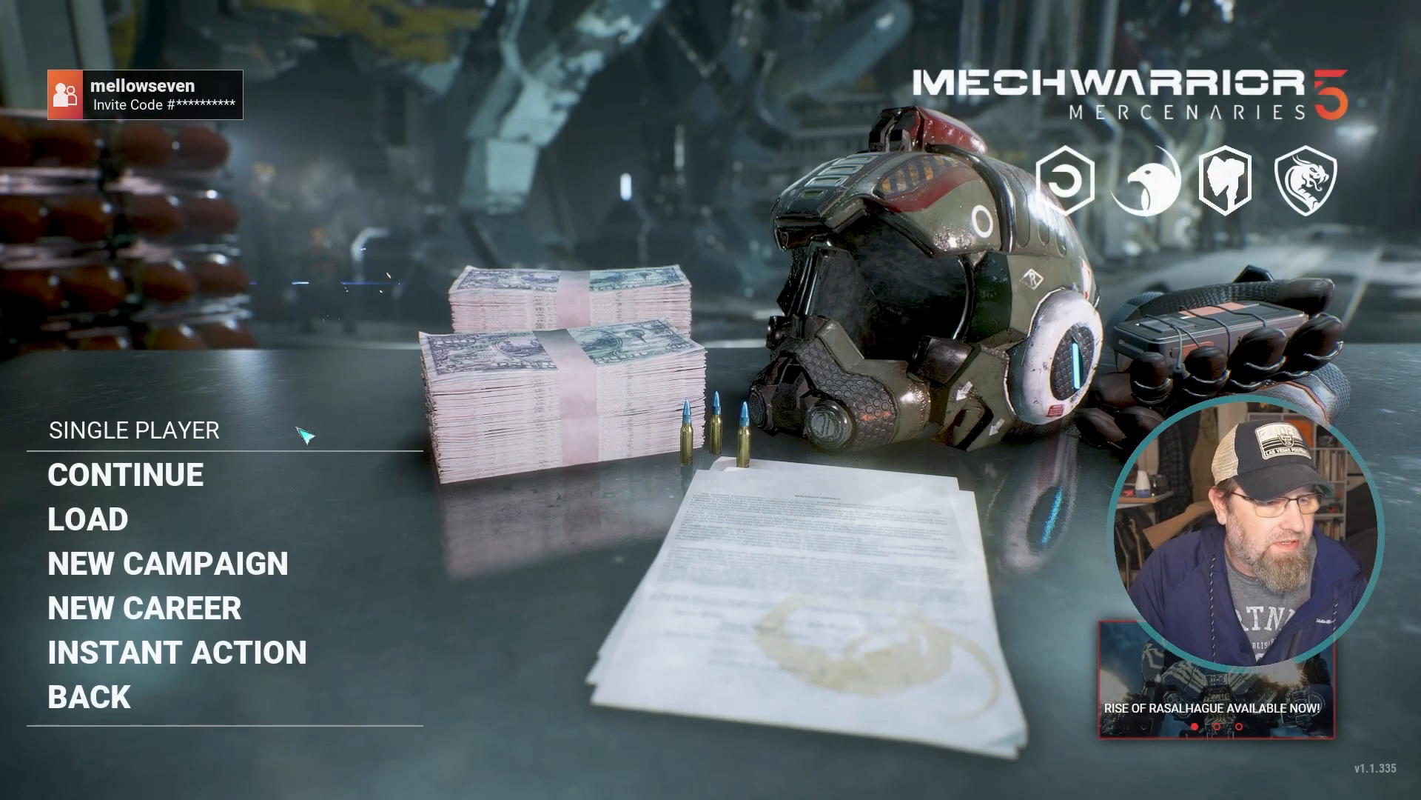
pyautogui.click(211, 613)
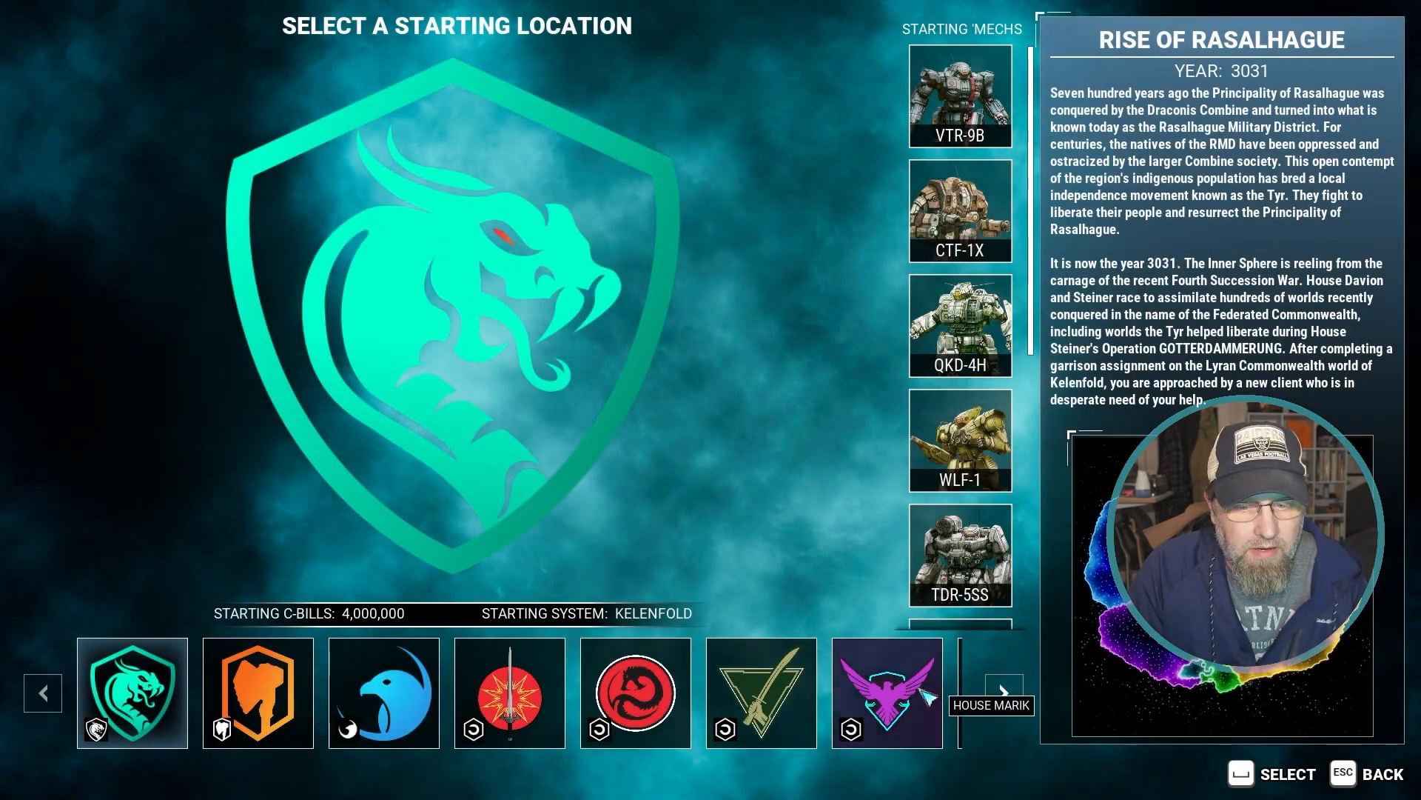
pyautogui.click(905, 700)
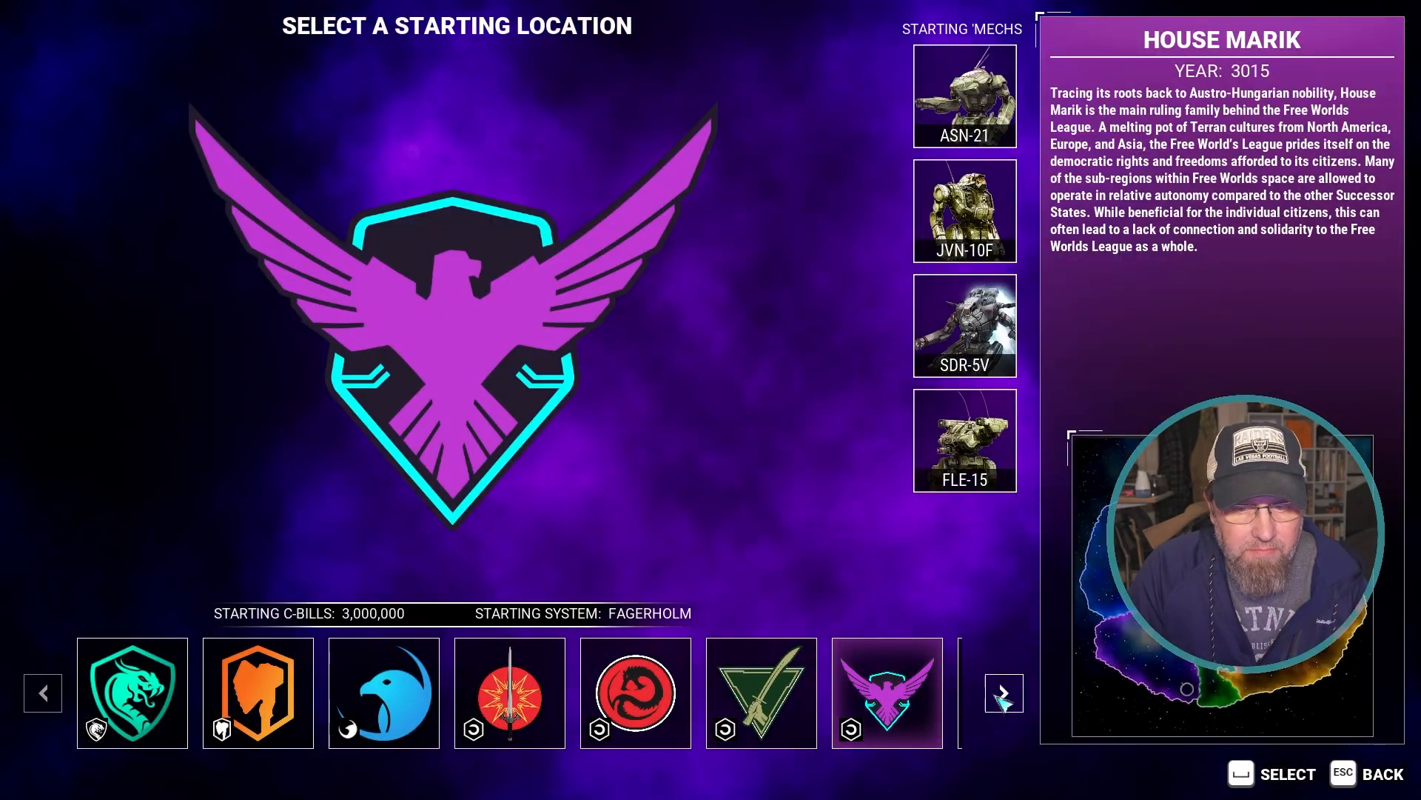
pyautogui.click(1004, 693)
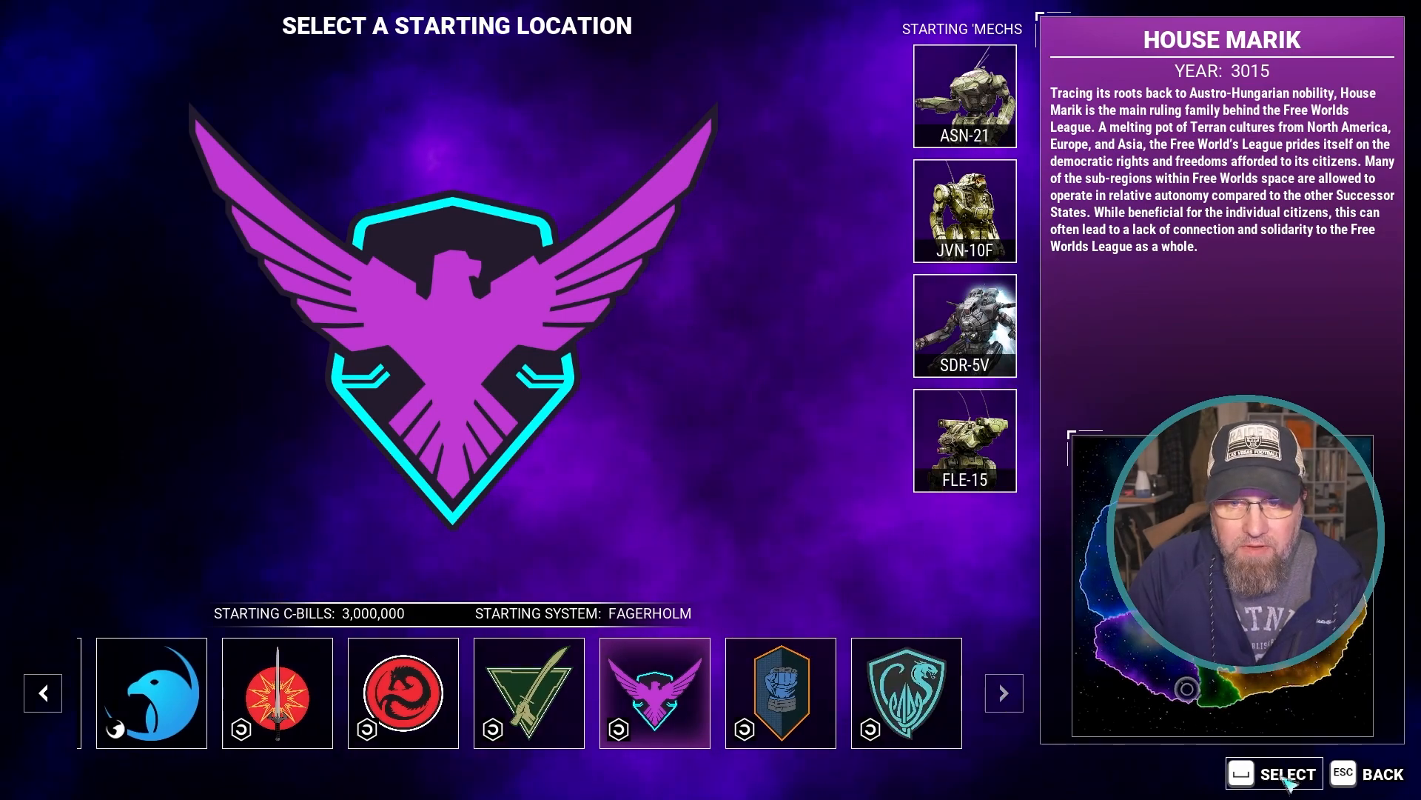
pyautogui.click(1260, 763)
pyautogui.click(616, 488)
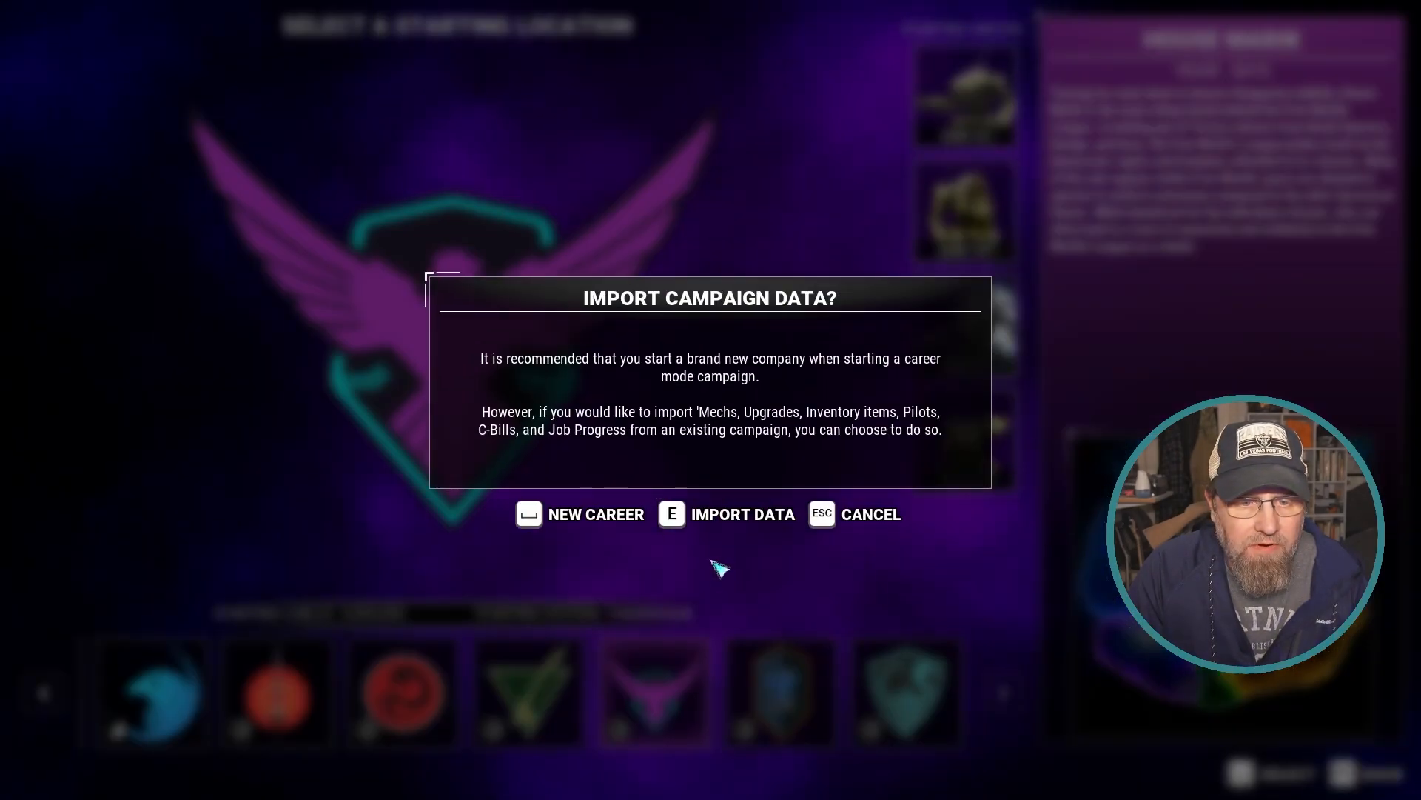
pyautogui.click(626, 518)
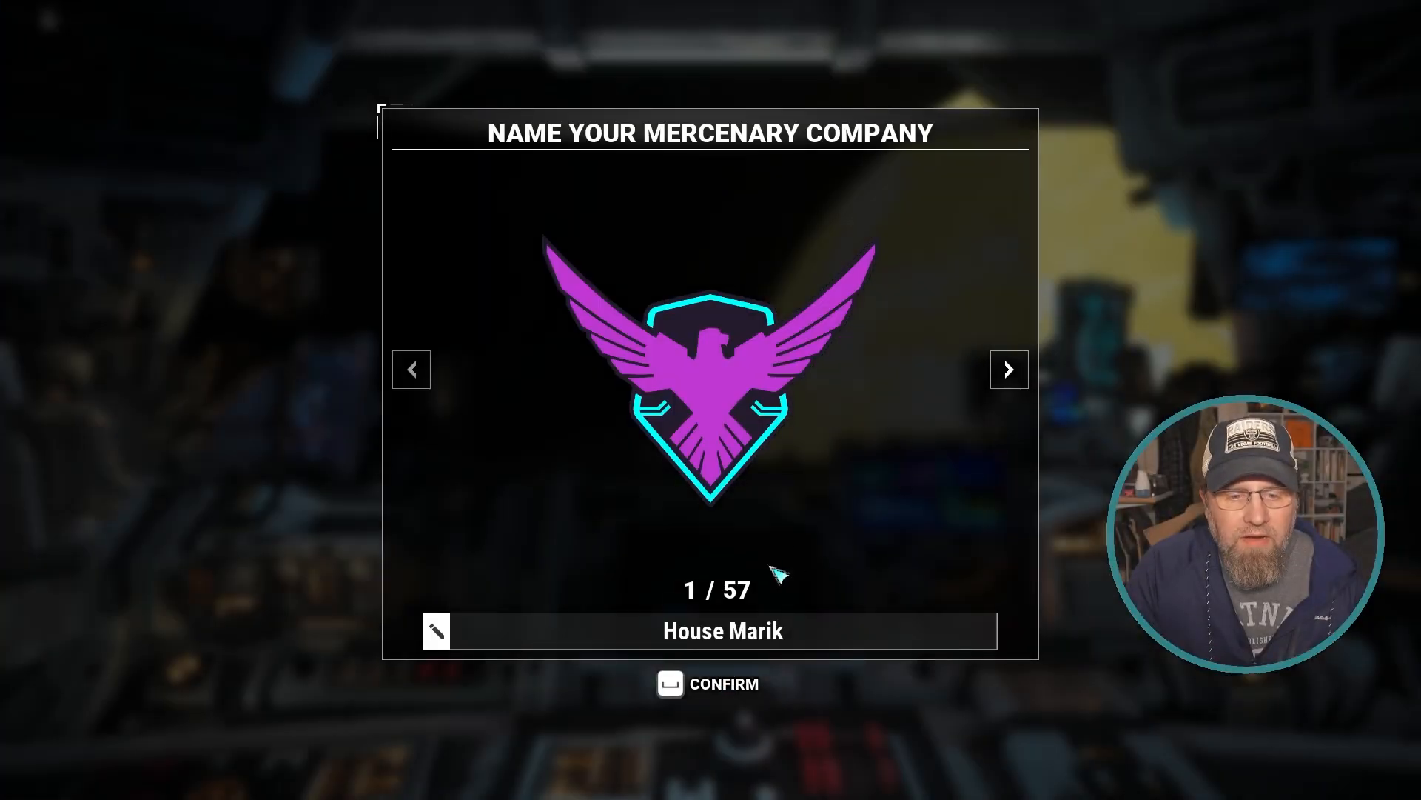
# Step: Browse the mercenary company logos forward to number 20, the walking bear totem
pyautogui.click(1026, 374)
pyautogui.click(1026, 375)
pyautogui.click(1026, 375)
pyautogui.click(1026, 375)
pyautogui.click(1026, 374)
pyautogui.click(1026, 375)
pyautogui.click(1026, 375)
pyautogui.click(1026, 375)
pyautogui.click(1026, 374)
pyautogui.click(1026, 375)
pyautogui.click(1026, 375)
pyautogui.click(1026, 375)
pyautogui.click(1027, 376)
pyautogui.click(1027, 376)
pyautogui.click(1028, 376)
pyautogui.click(1027, 376)
pyautogui.click(1027, 376)
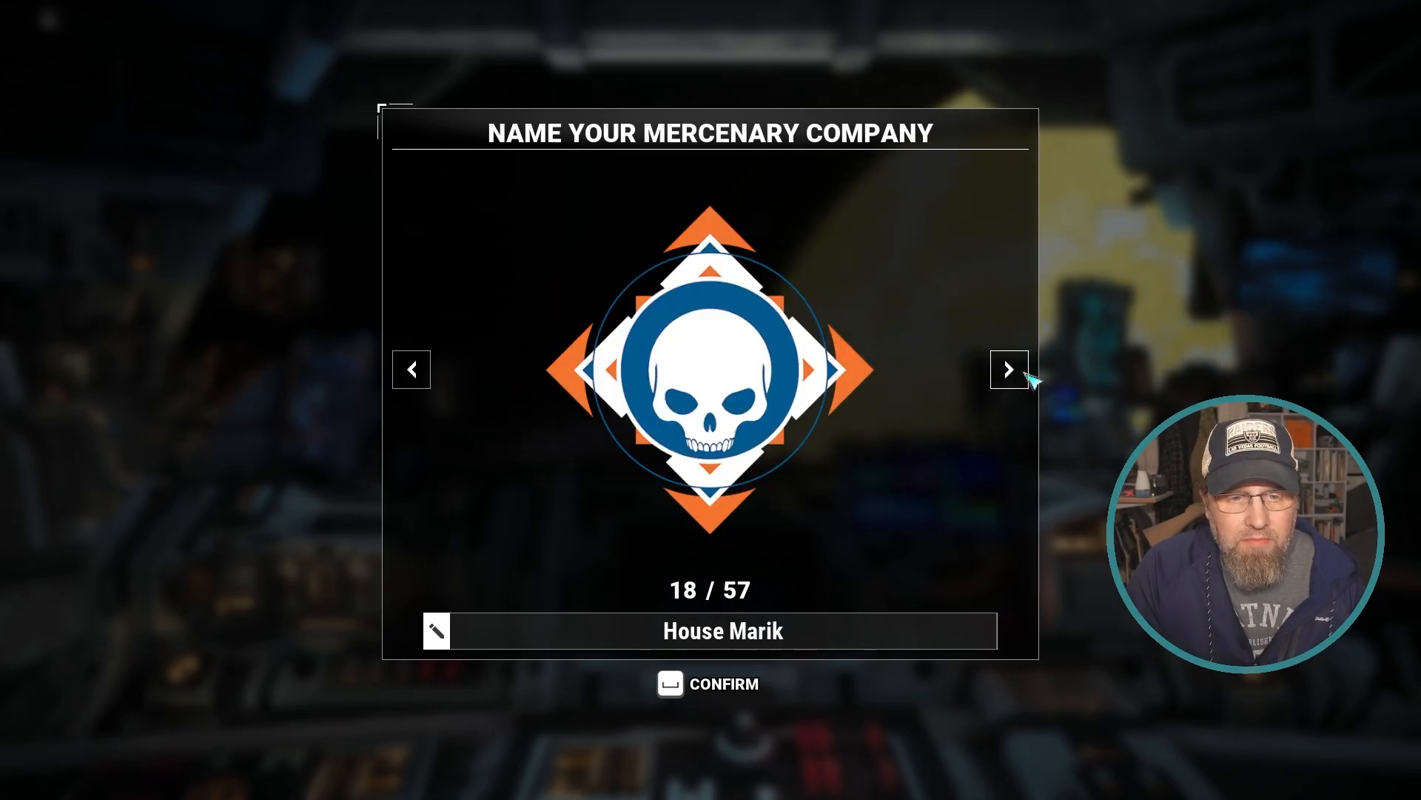
pyautogui.click(1028, 376)
pyautogui.click(1027, 376)
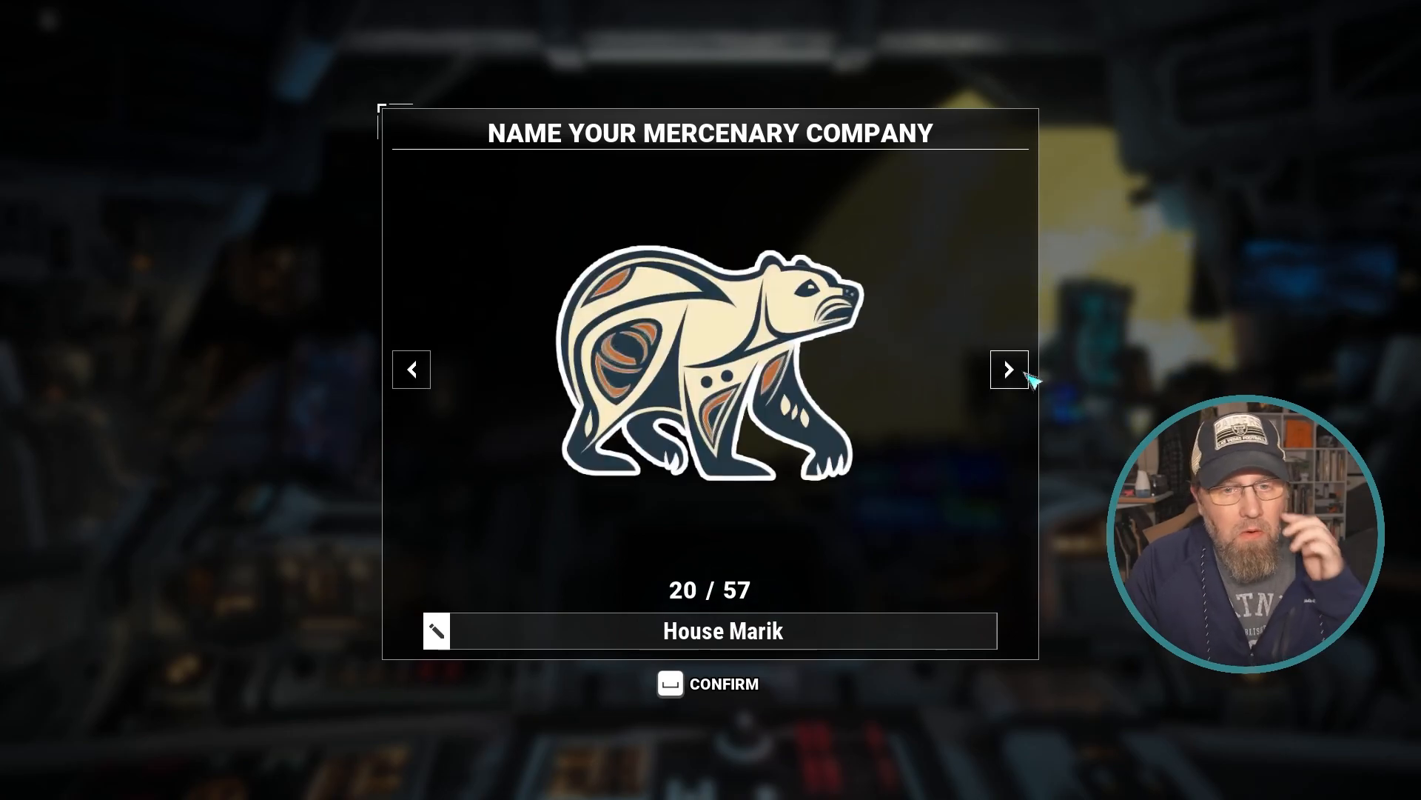
# Step: Browse the company logos forward to number 24, the beaver totem, and step back and forth around number 23 to recheck it
pyautogui.click(1028, 376)
pyautogui.click(1028, 376)
pyautogui.click(1027, 376)
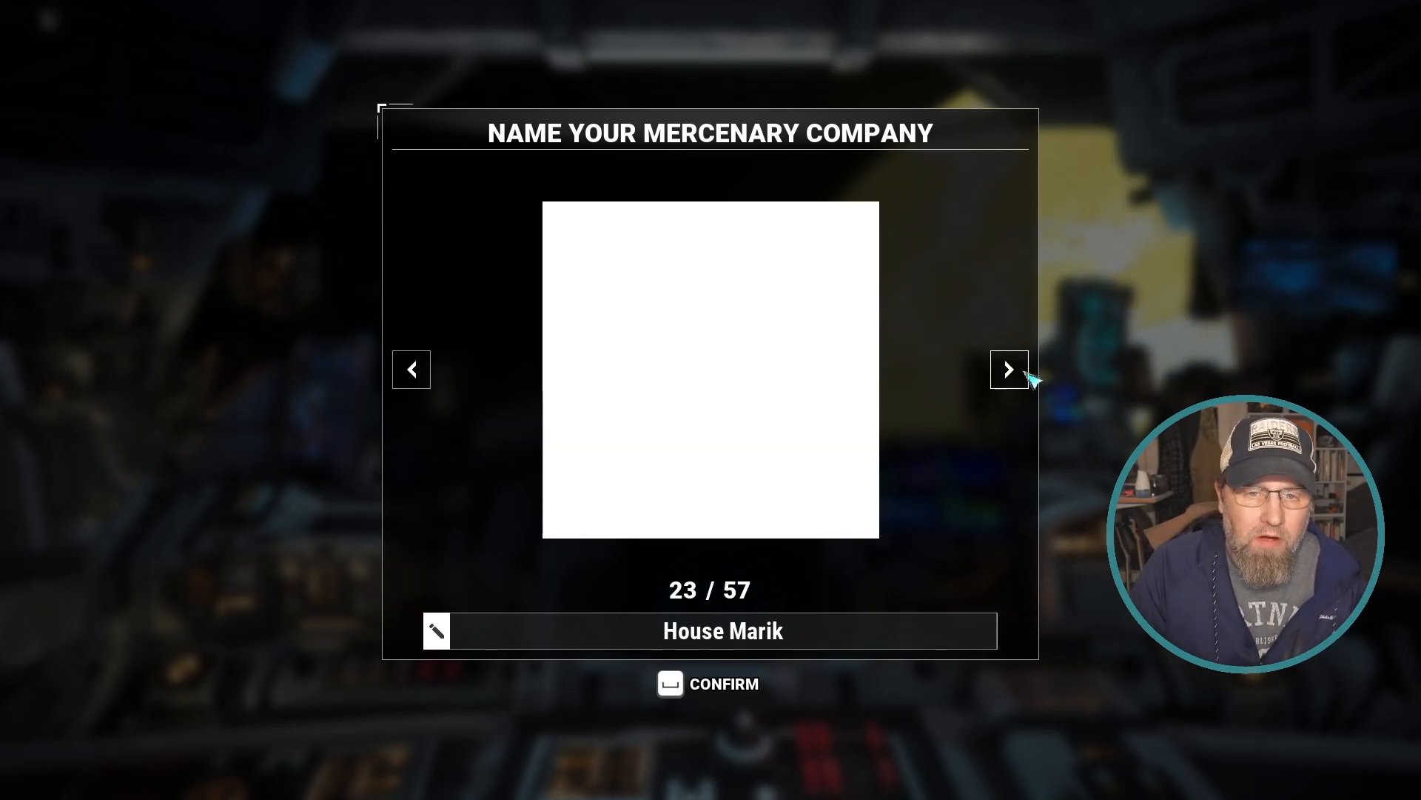
pyautogui.click(1029, 377)
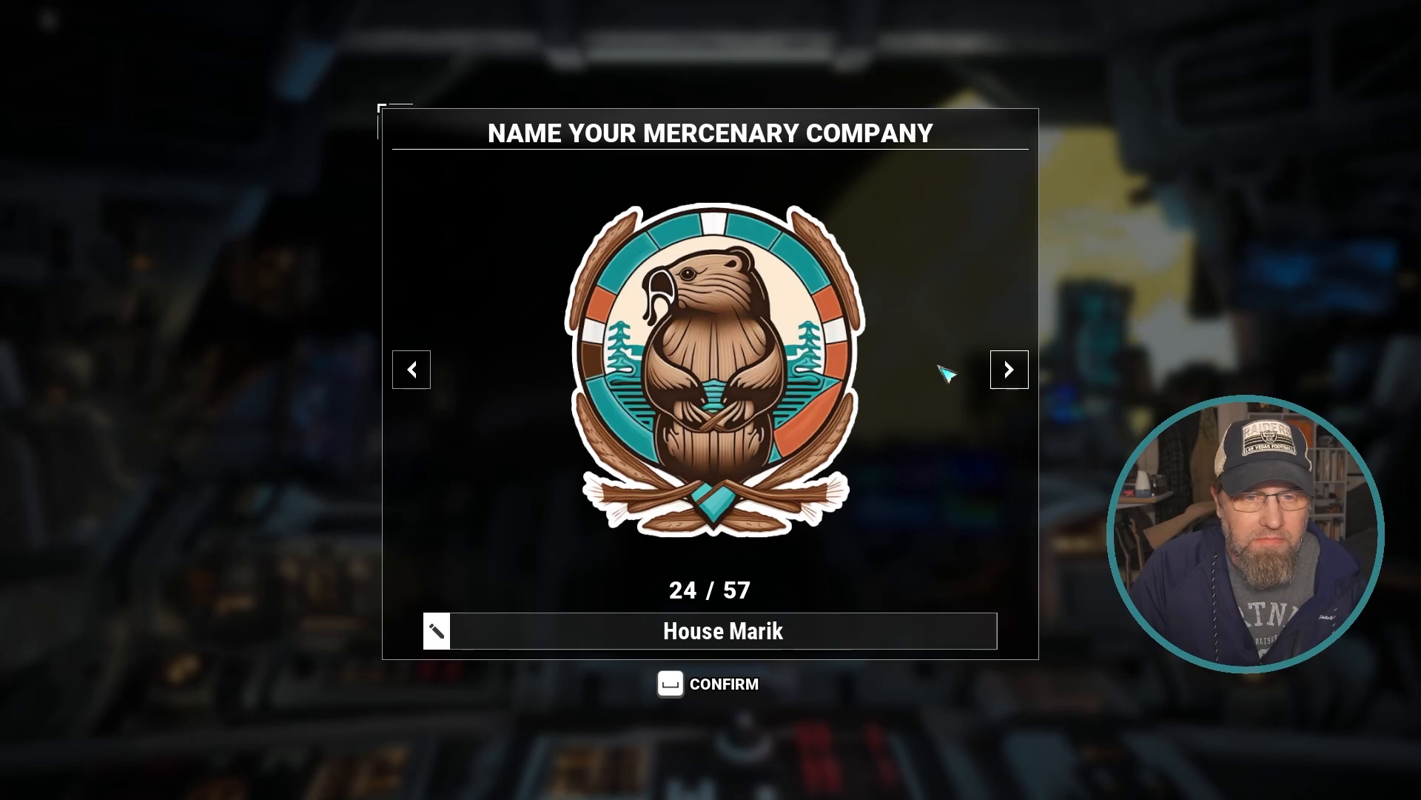
pyautogui.click(420, 382)
pyautogui.click(1007, 369)
pyautogui.click(1009, 369)
pyautogui.click(413, 377)
pyautogui.click(413, 377)
pyautogui.click(410, 371)
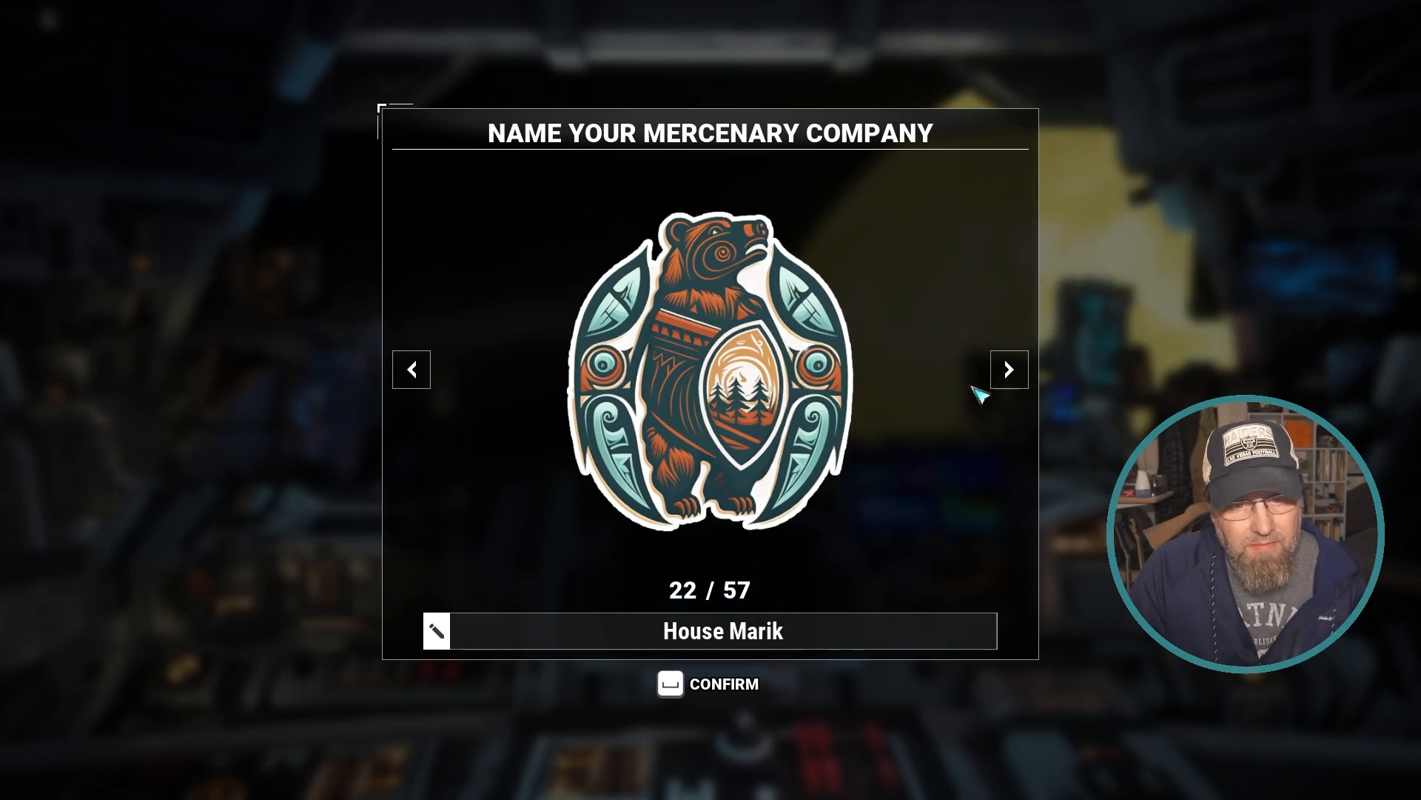
# Step: Browse the logos forward from number 22 past the crab totems to number 31, the eagle with raised wings
pyautogui.click(1018, 376)
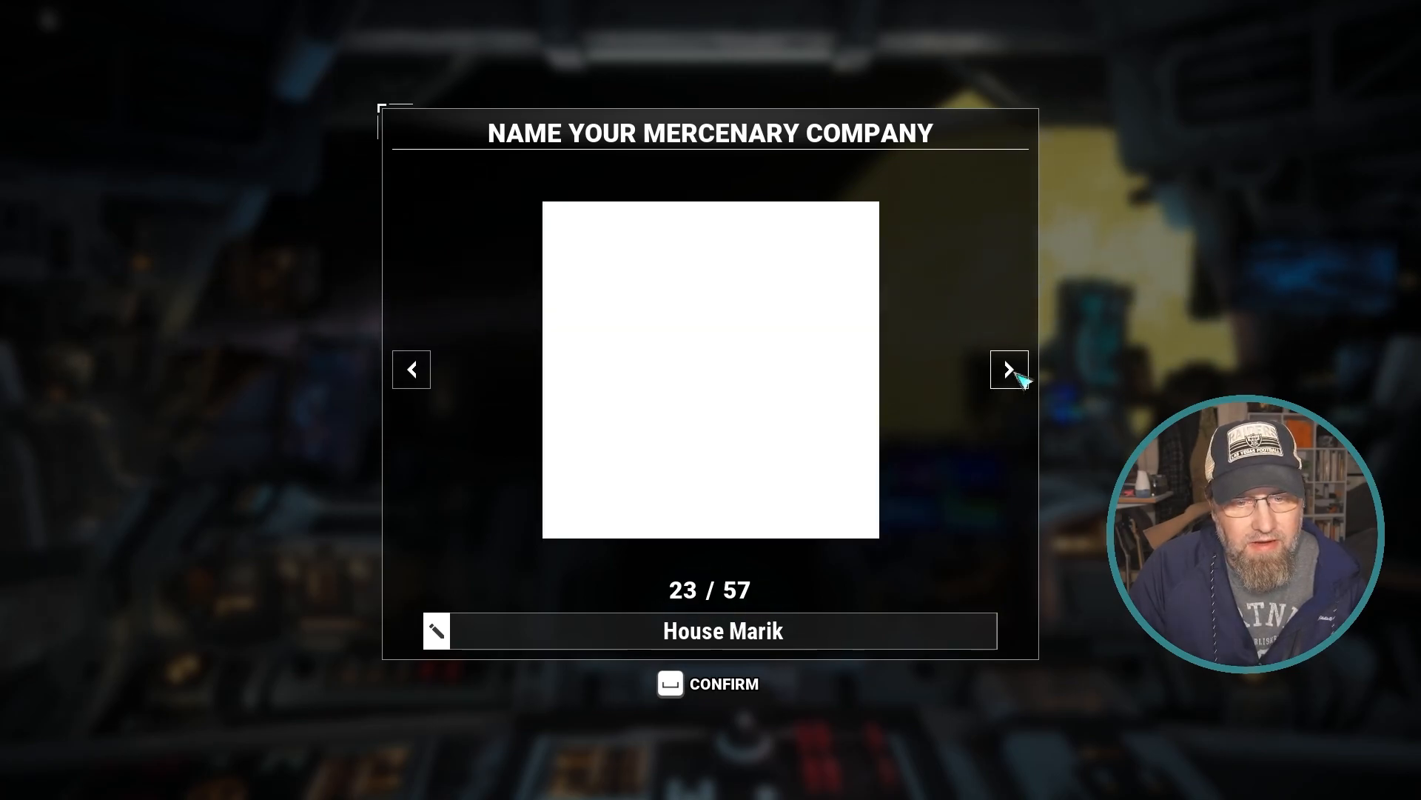
pyautogui.click(1017, 376)
pyautogui.click(1011, 369)
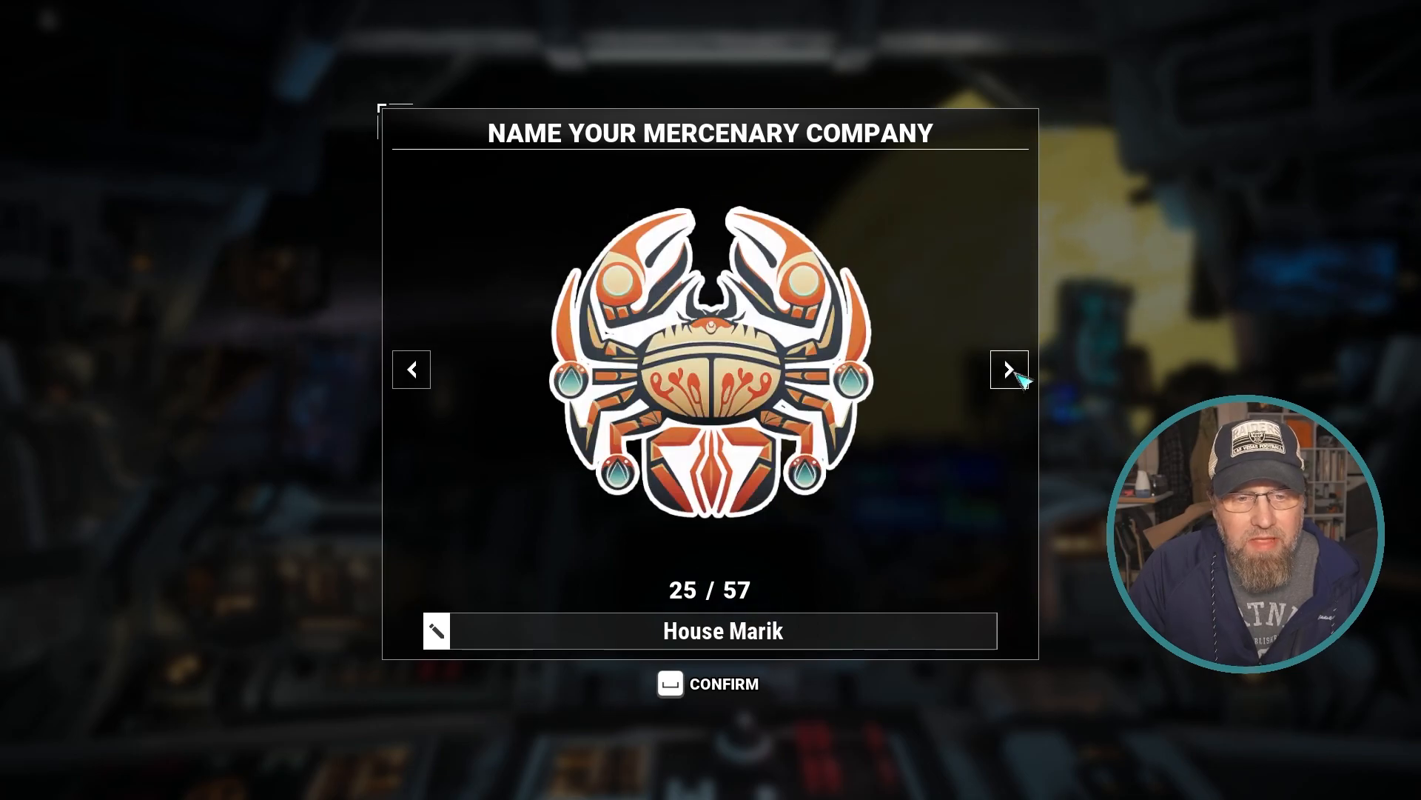
pyautogui.click(1020, 379)
pyautogui.click(1020, 379)
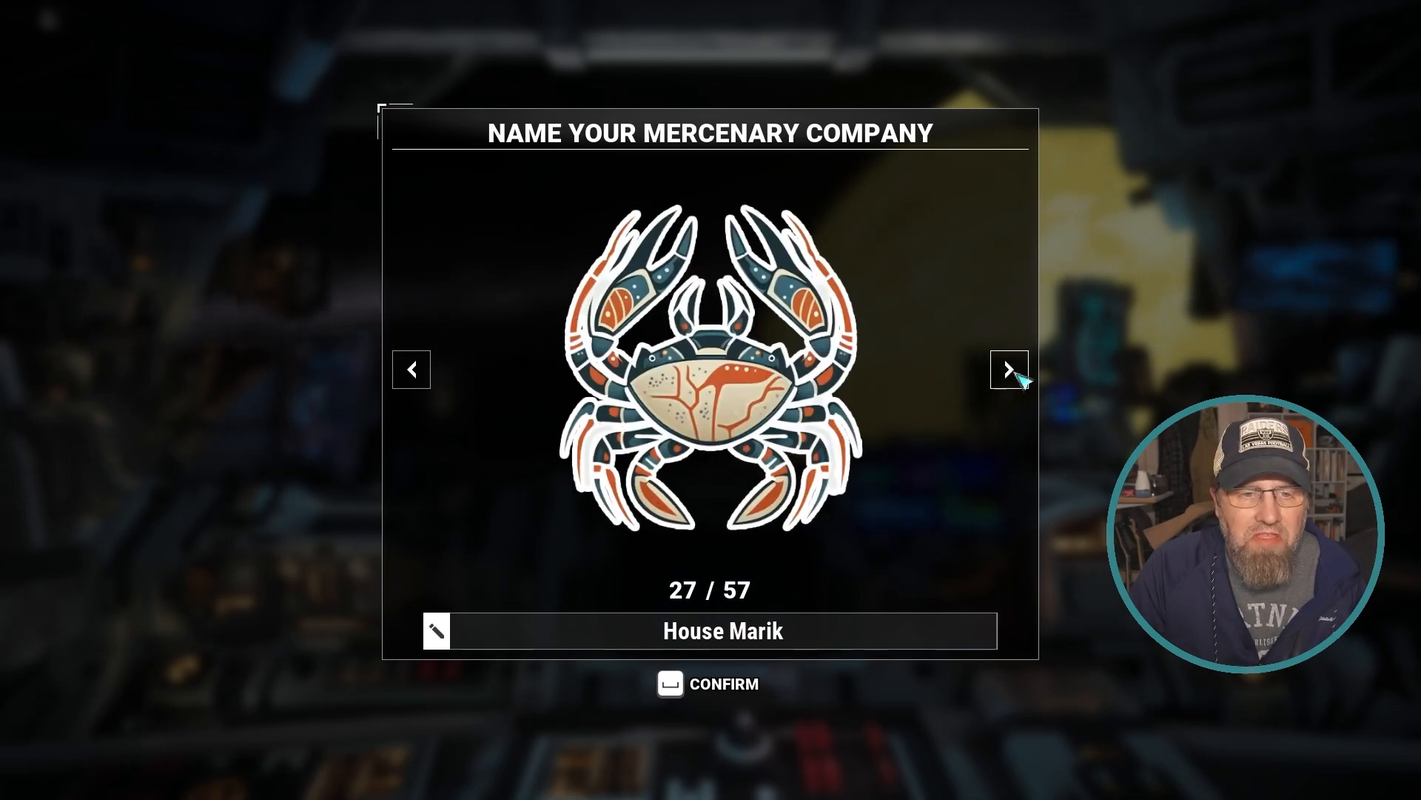
pyautogui.click(1020, 379)
pyautogui.click(1021, 379)
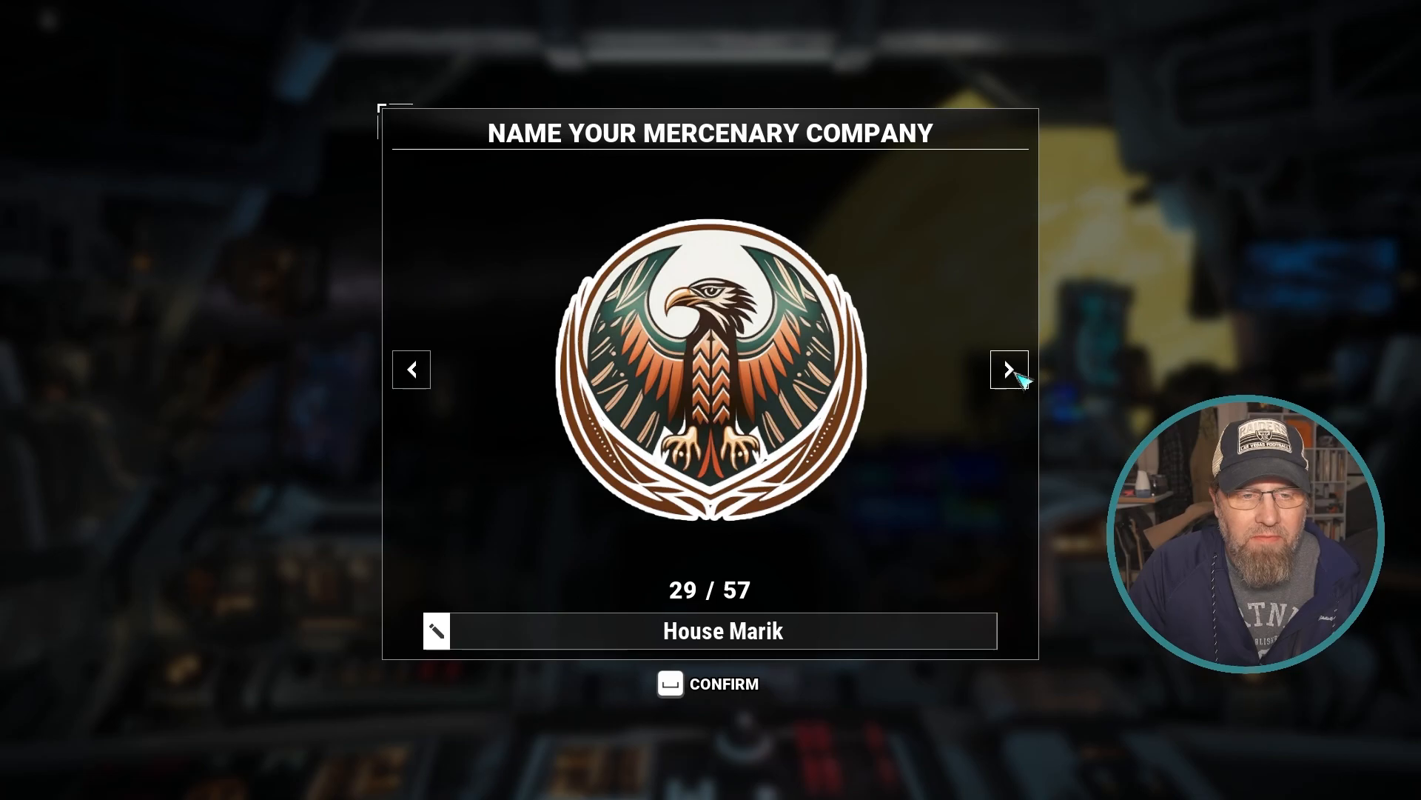
pyautogui.click(1020, 379)
pyautogui.click(1020, 379)
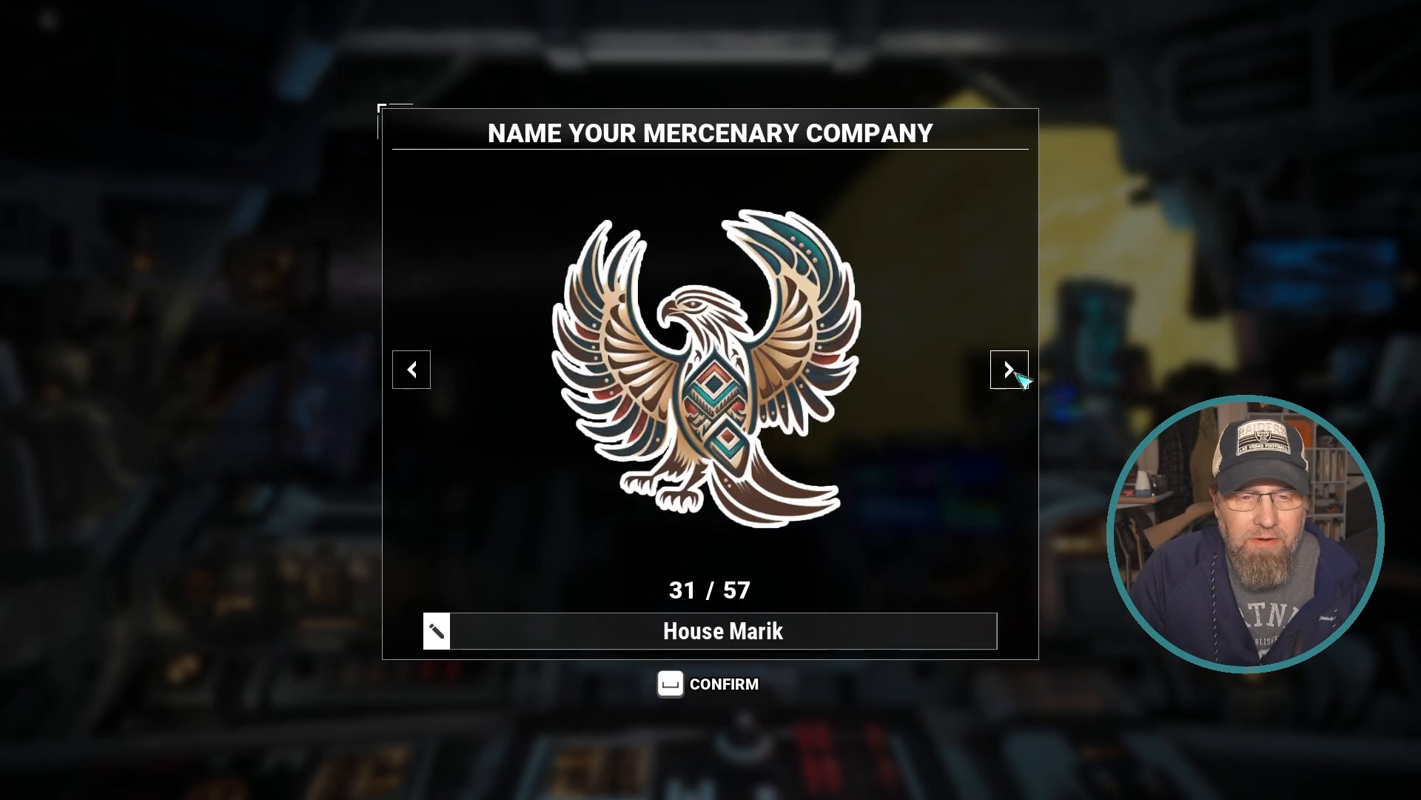
# Step: Go back to logo number 23 and compare it with its neighbours, ending on number 22, the standing bear totem
pyautogui.click(428, 376)
pyautogui.click(428, 376)
pyautogui.click(428, 376)
pyautogui.click(428, 376)
pyautogui.click(428, 376)
pyautogui.click(428, 376)
pyautogui.click(426, 375)
pyautogui.click(423, 372)
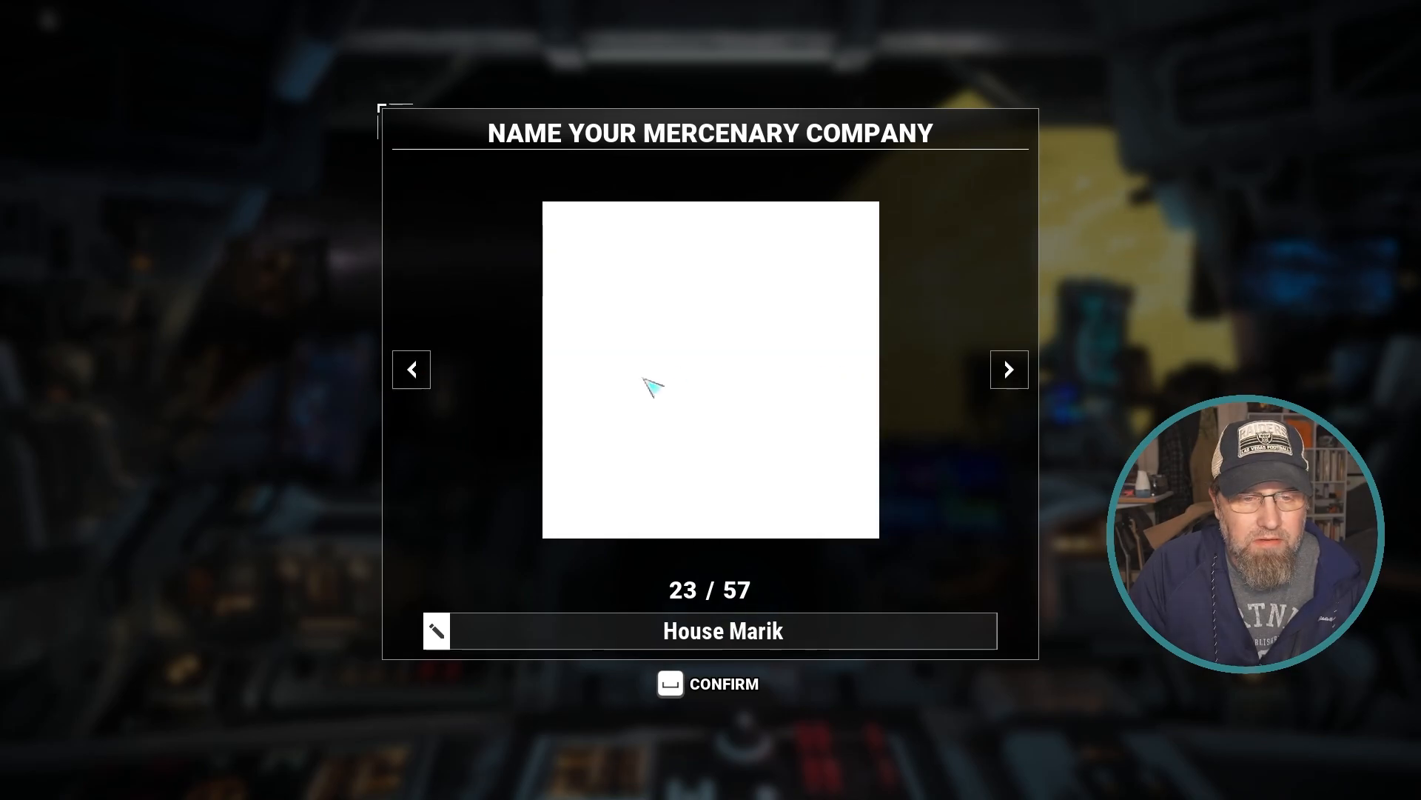
pyautogui.click(1013, 376)
pyautogui.click(419, 379)
pyautogui.click(419, 379)
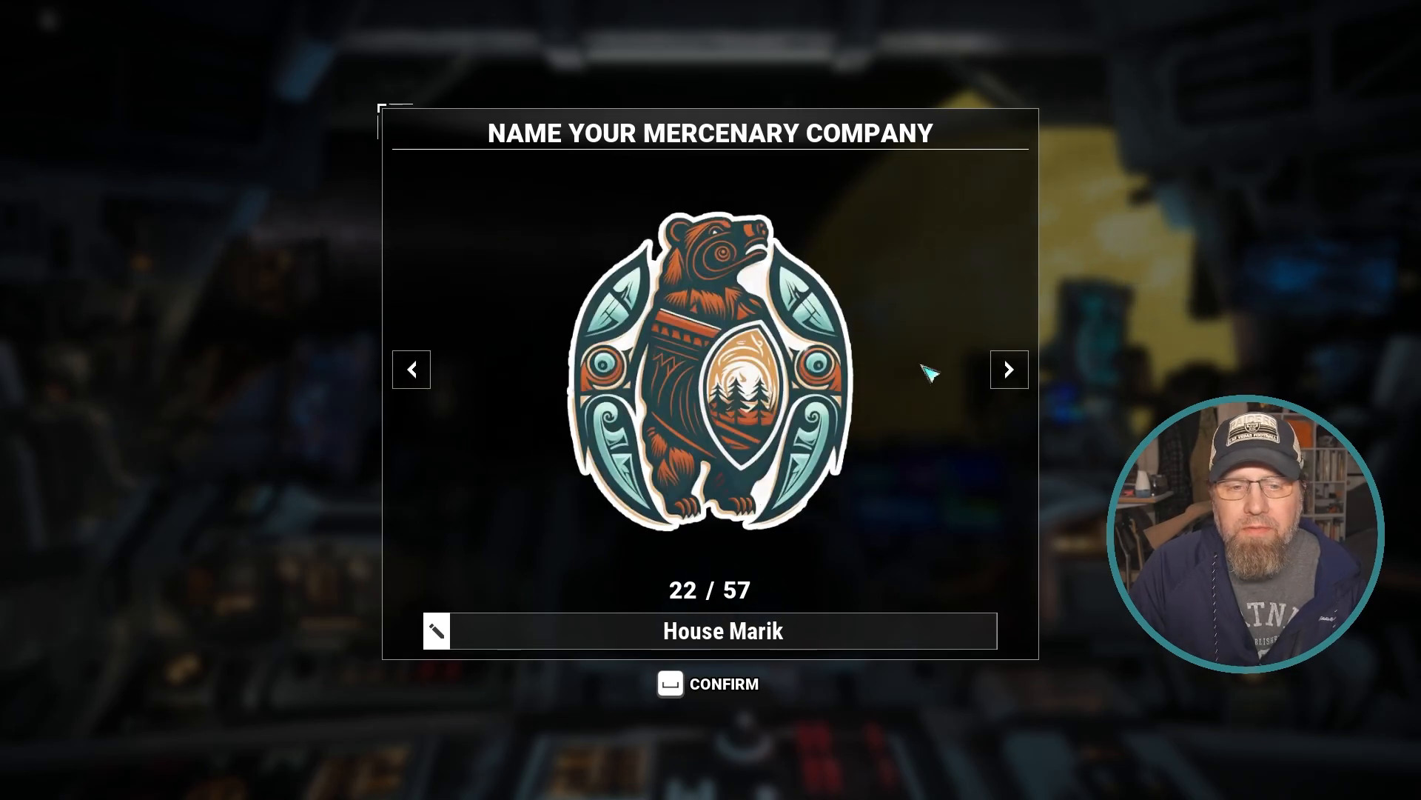
# Step: Browse the logos forward from number 22 to number 34, the grasshopper totem
pyautogui.click(1012, 370)
pyautogui.click(1011, 370)
pyautogui.click(1011, 370)
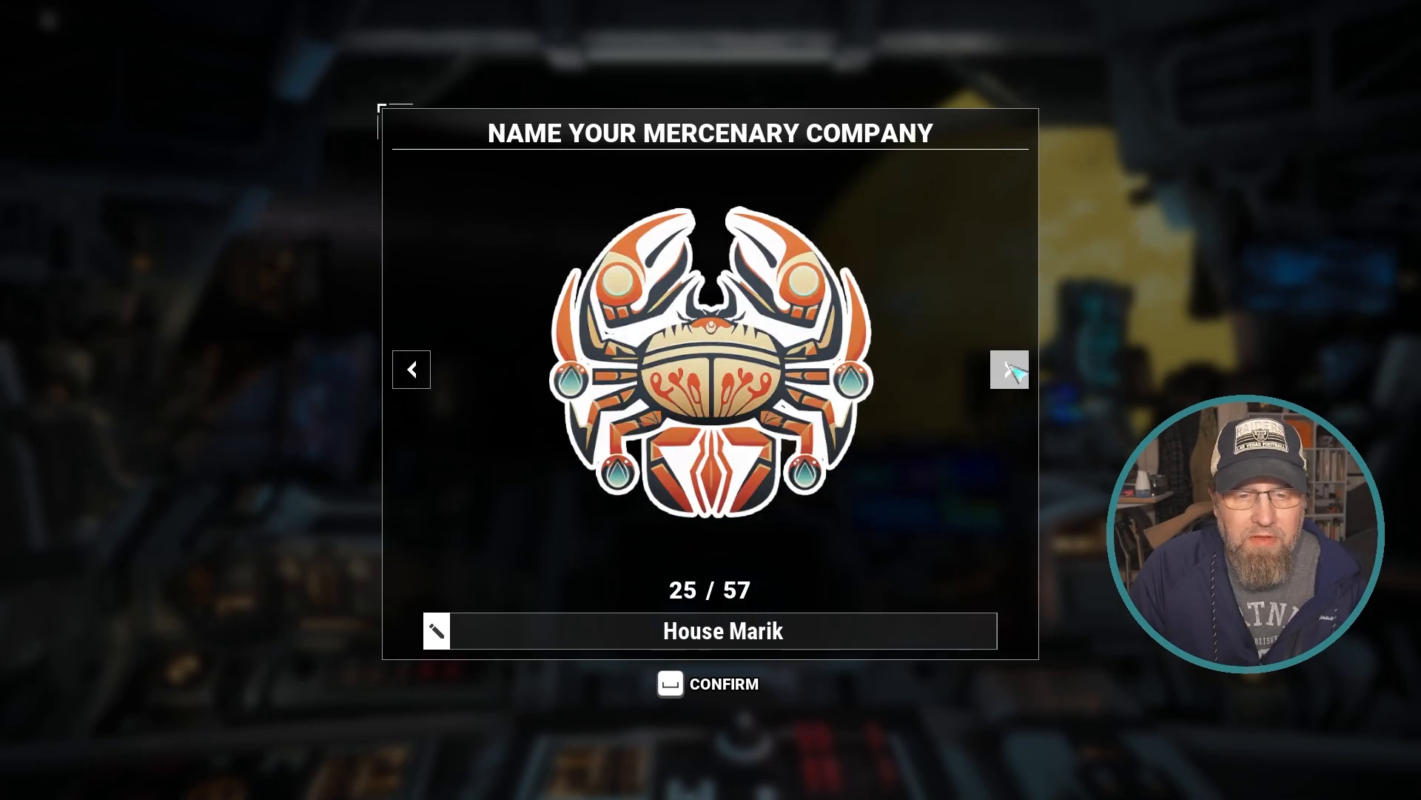
pyautogui.click(1011, 370)
pyautogui.click(1011, 370)
pyautogui.click(1011, 370)
pyautogui.click(1012, 370)
pyautogui.click(1011, 370)
pyautogui.click(1011, 371)
pyautogui.click(1012, 370)
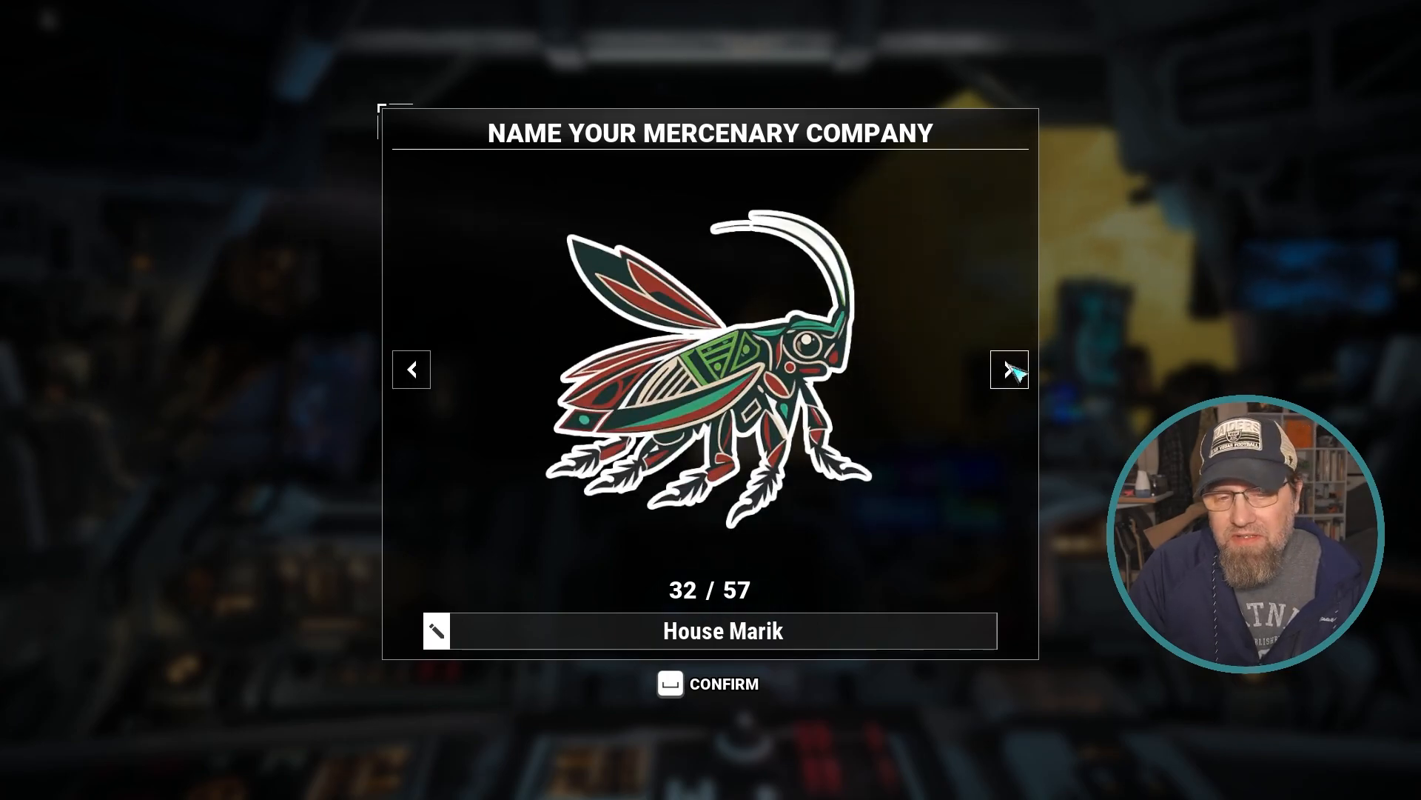
pyautogui.click(1012, 371)
pyautogui.click(1011, 370)
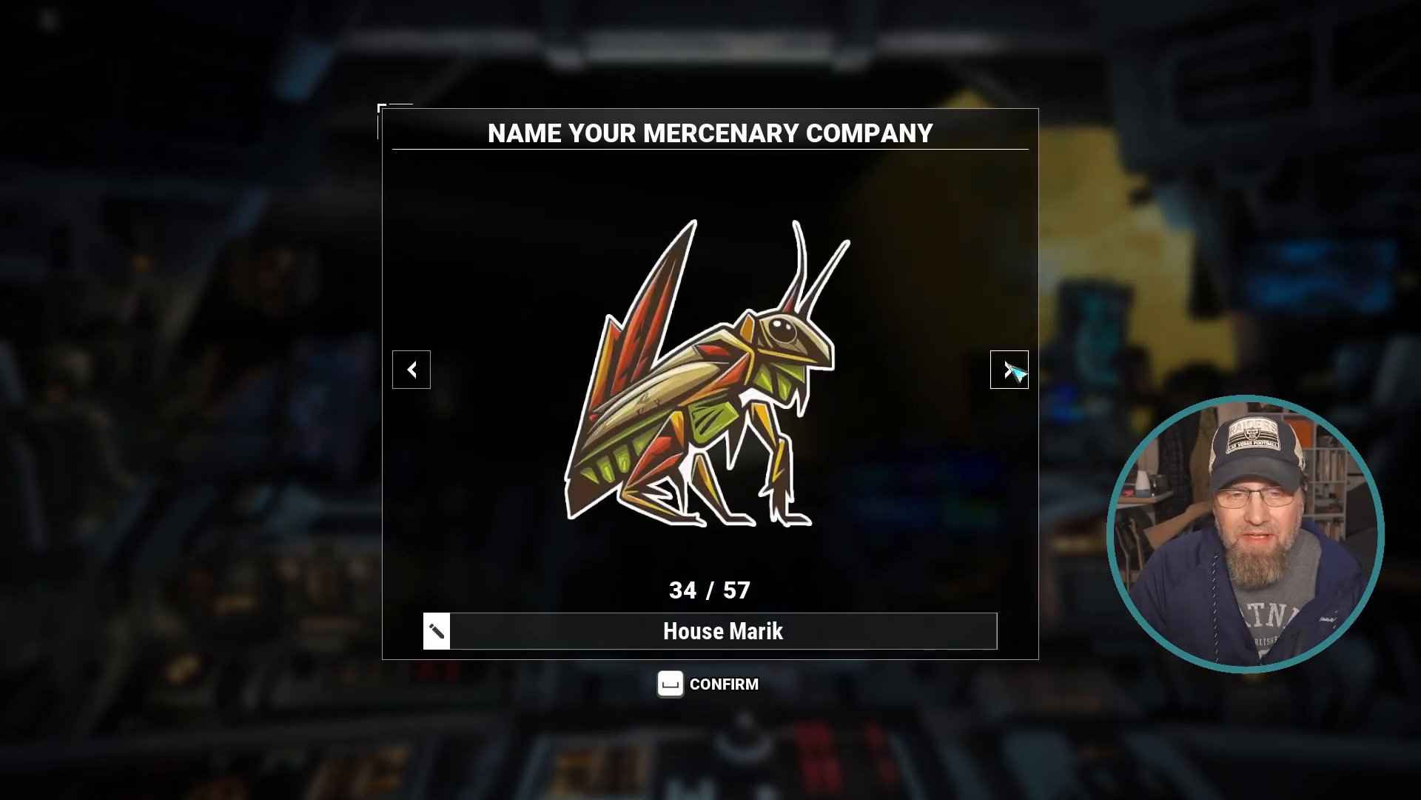
# Step: View the bird totem logos from number 35 through number 38
pyautogui.click(1011, 370)
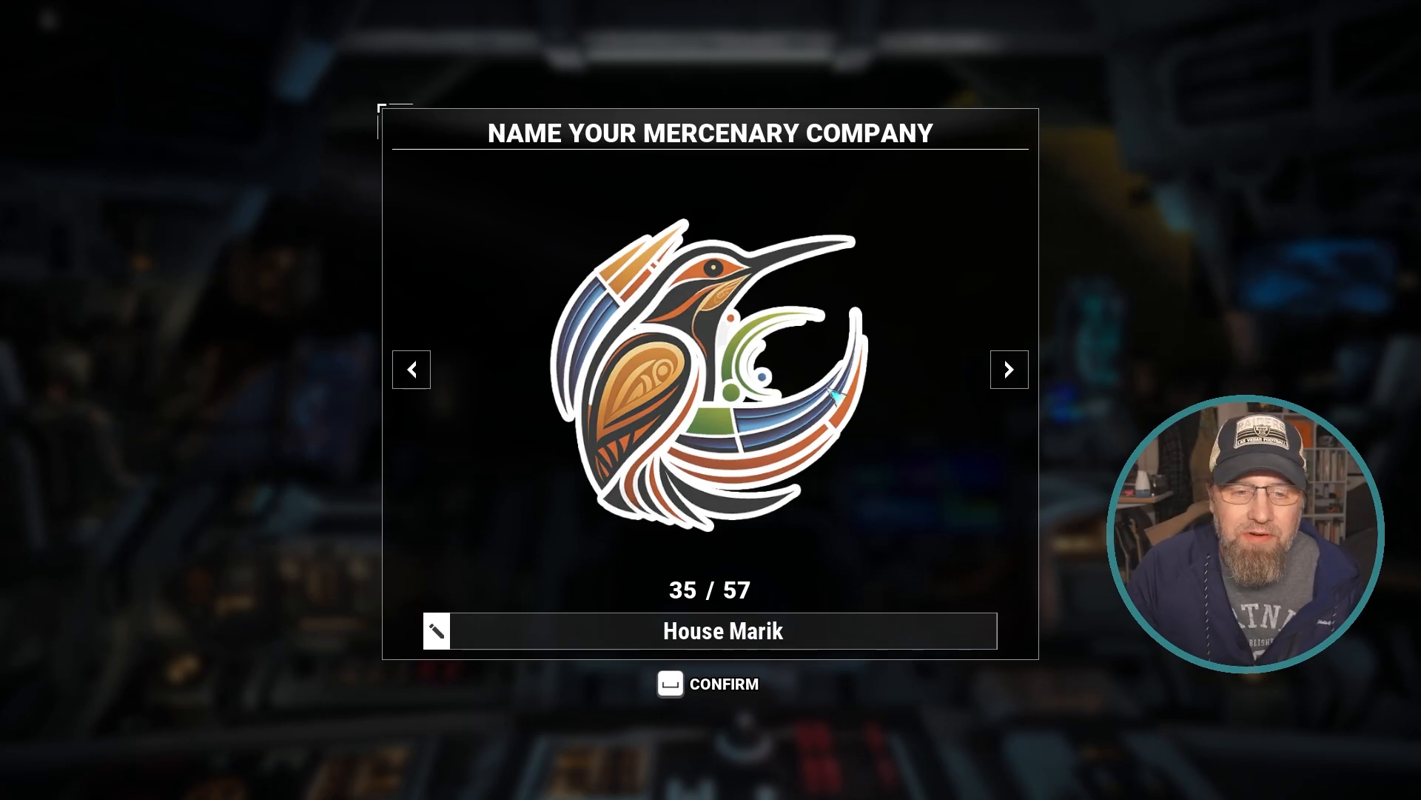
pyautogui.click(1010, 370)
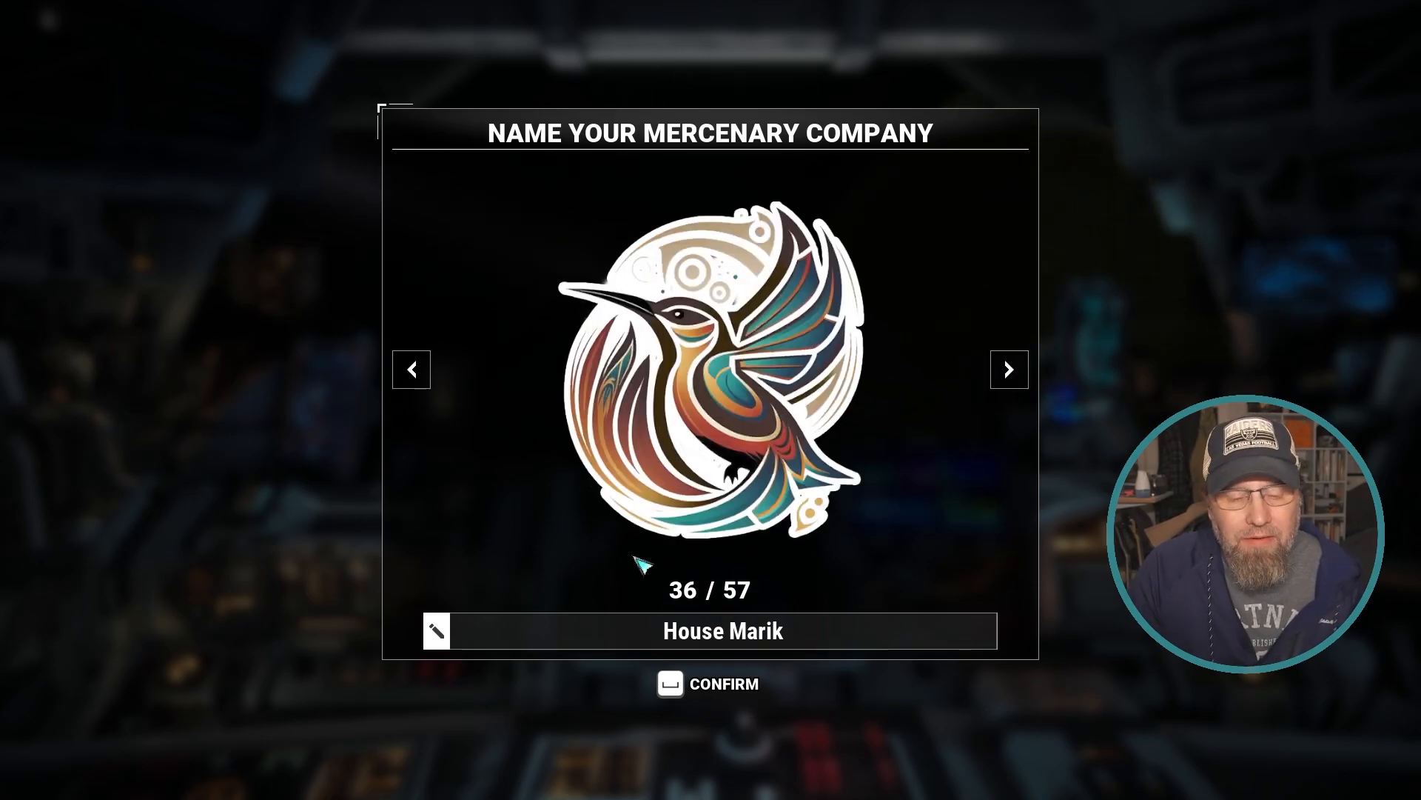
pyautogui.click(1014, 369)
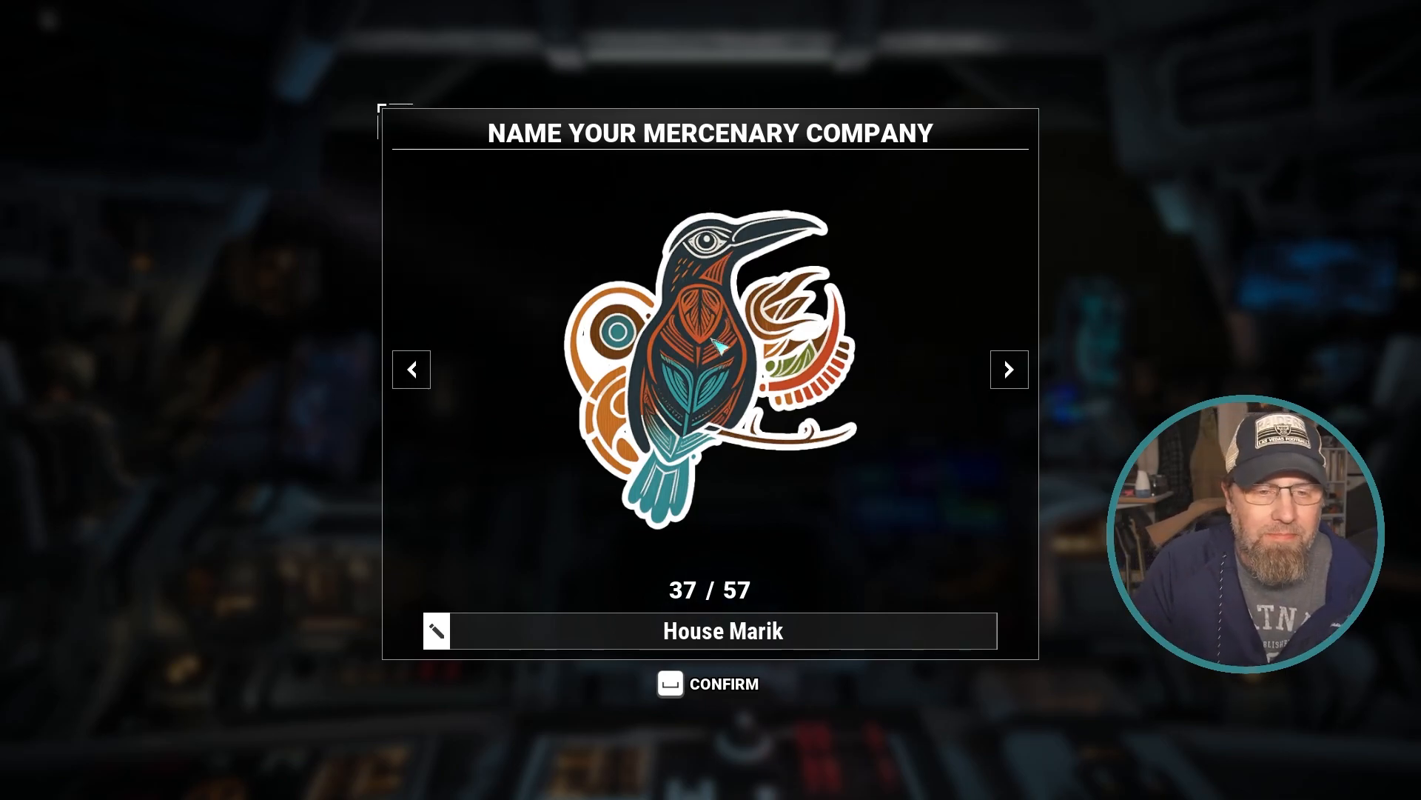
pyautogui.click(1006, 372)
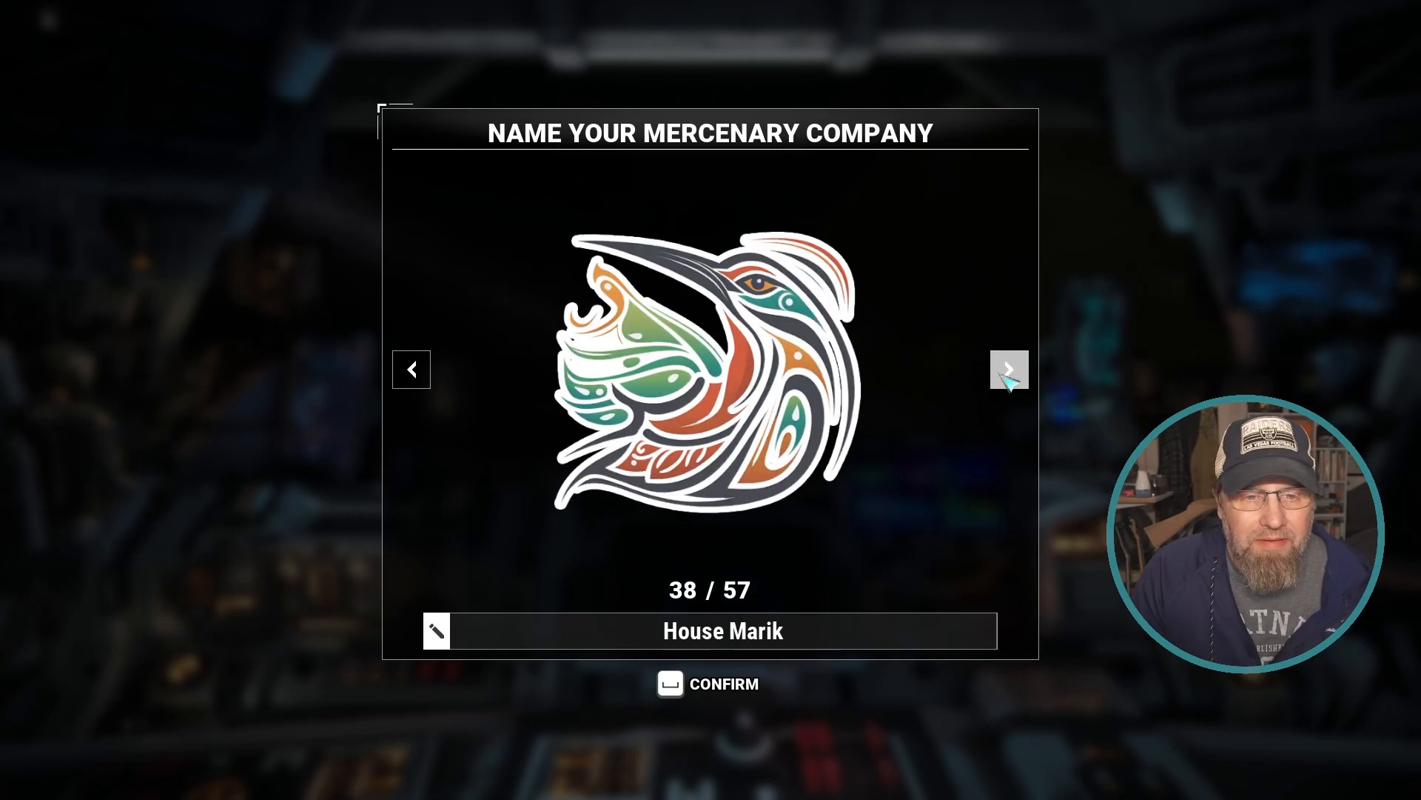
# Step: View the orca totem logos from number 39 through number 42
pyautogui.click(1009, 370)
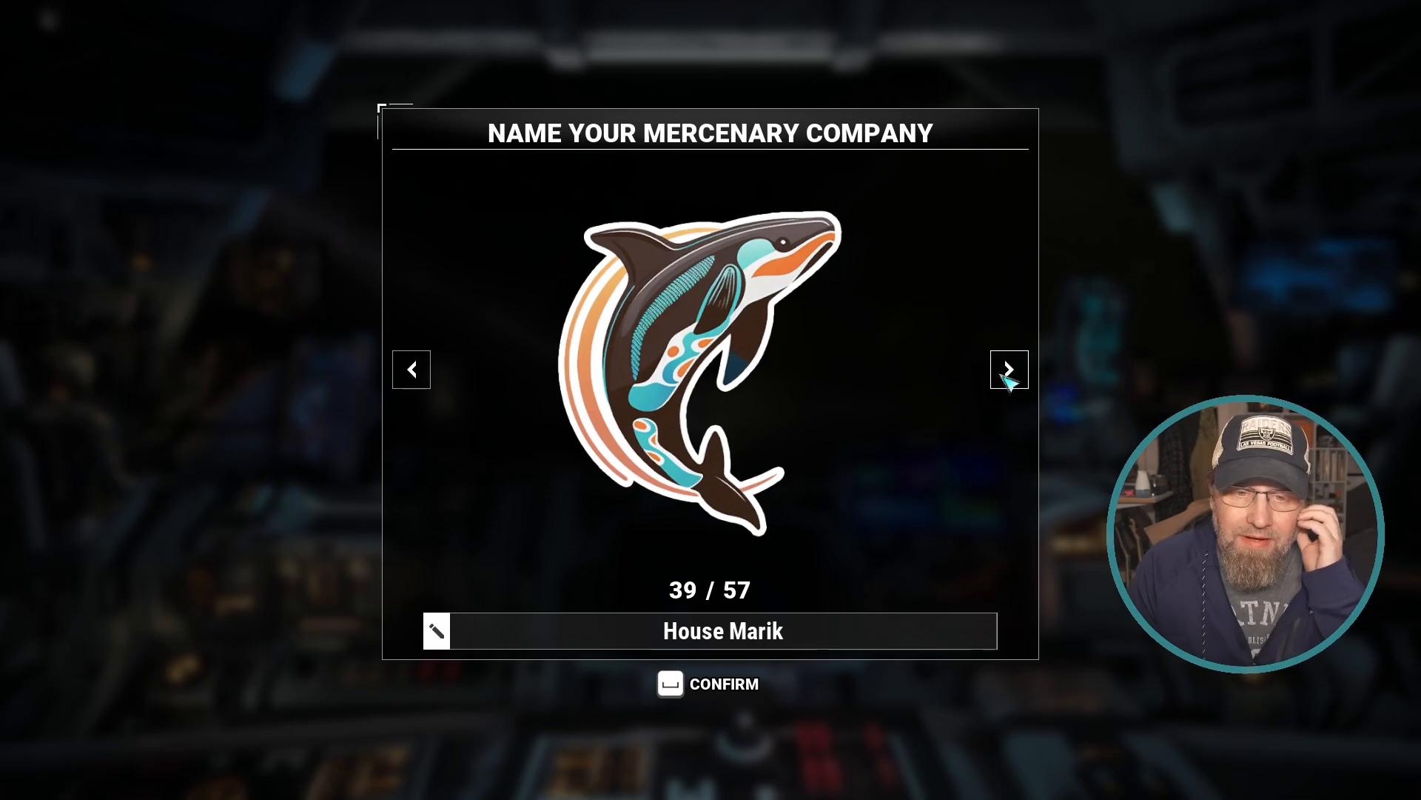
pyautogui.click(1009, 376)
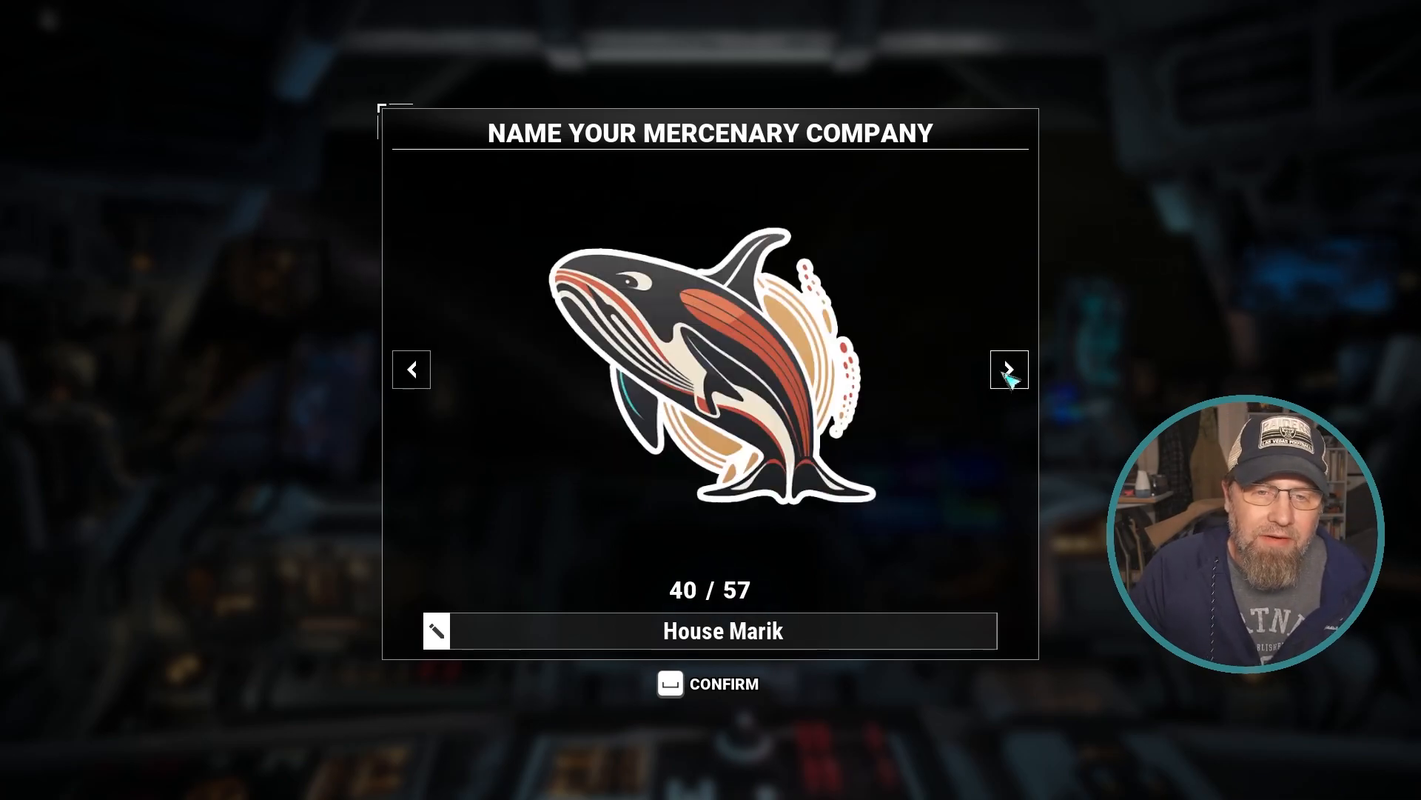
pyautogui.click(1010, 376)
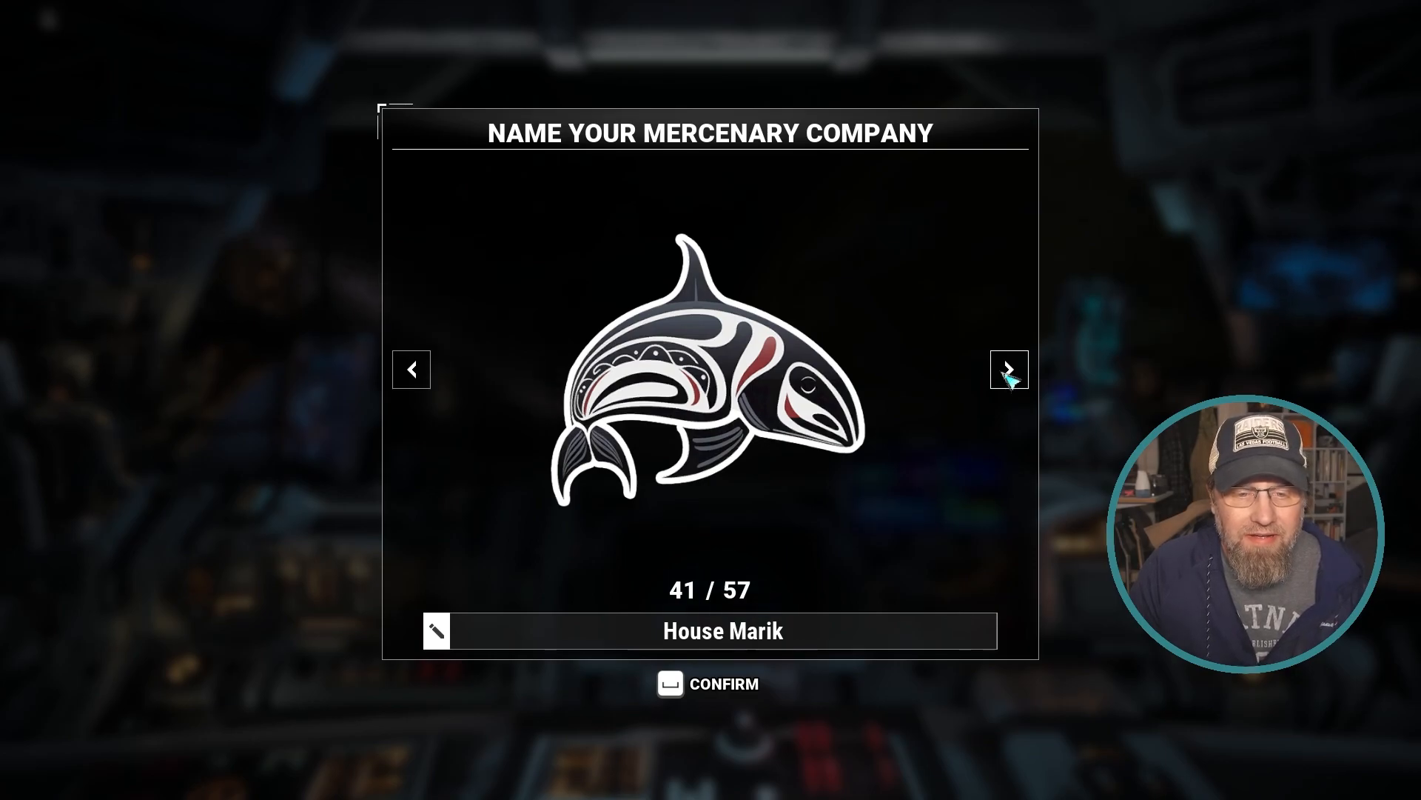
pyautogui.click(1009, 376)
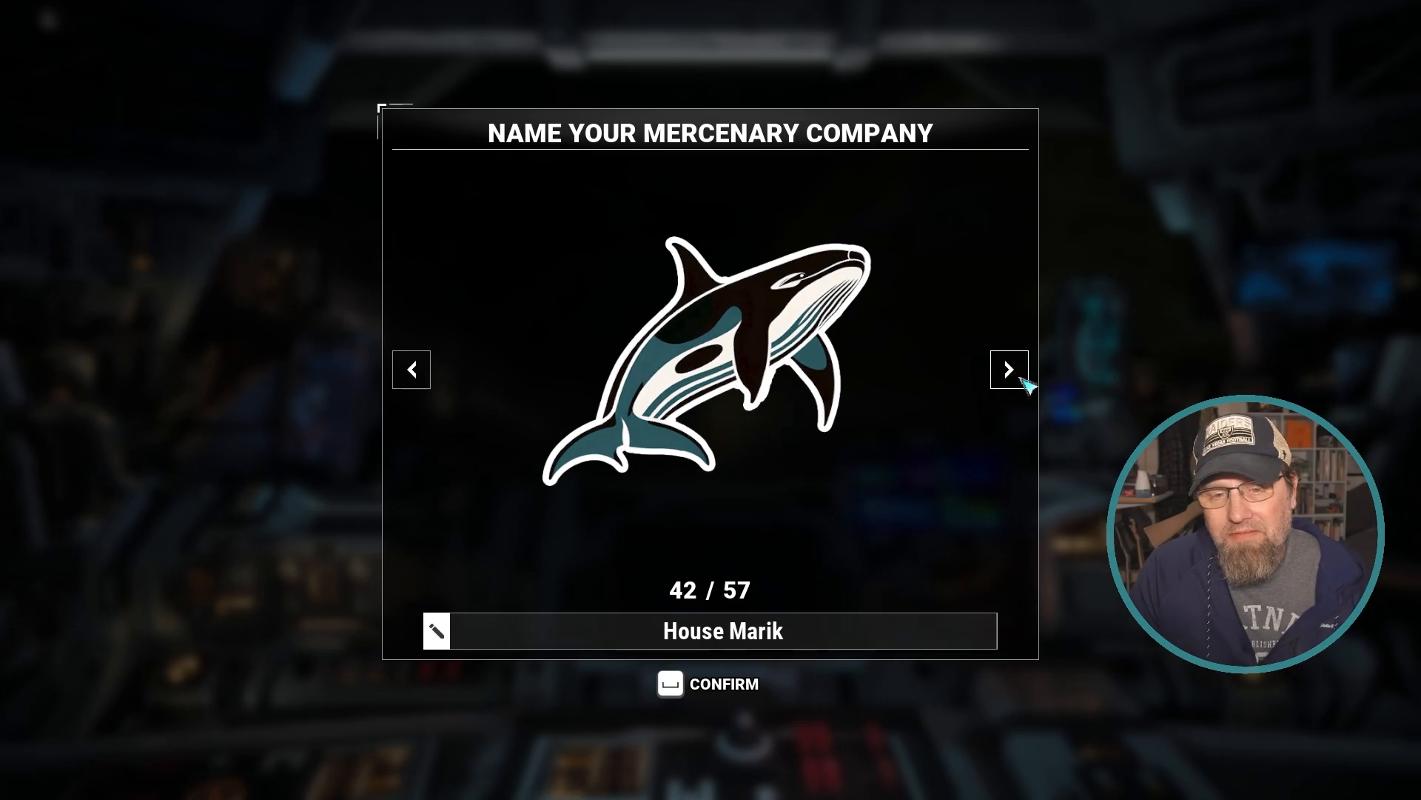
# Step: Compare the puffin totem, logo 43, with the orca before it, and move on to number 44, the polar bear totem
pyautogui.click(1006, 374)
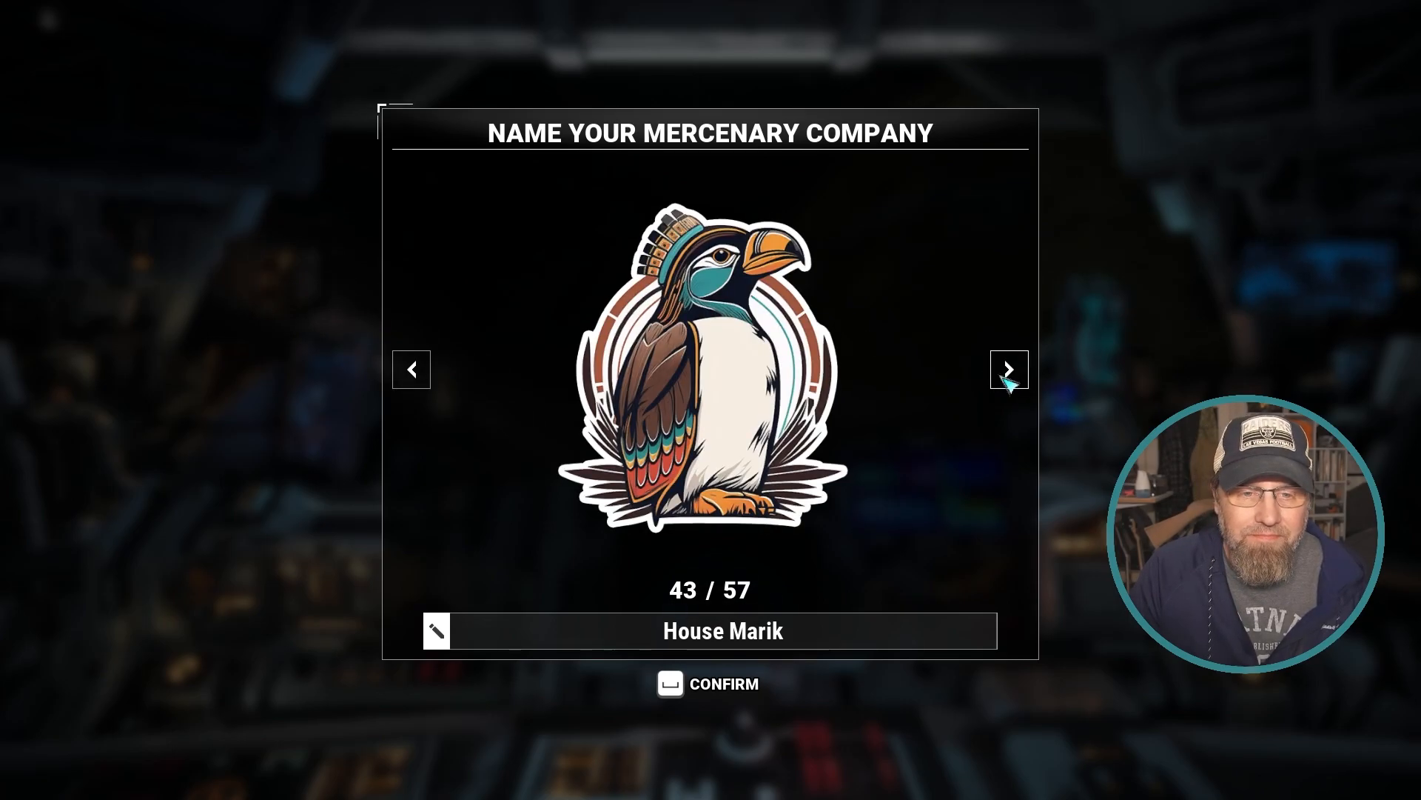
pyautogui.click(412, 369)
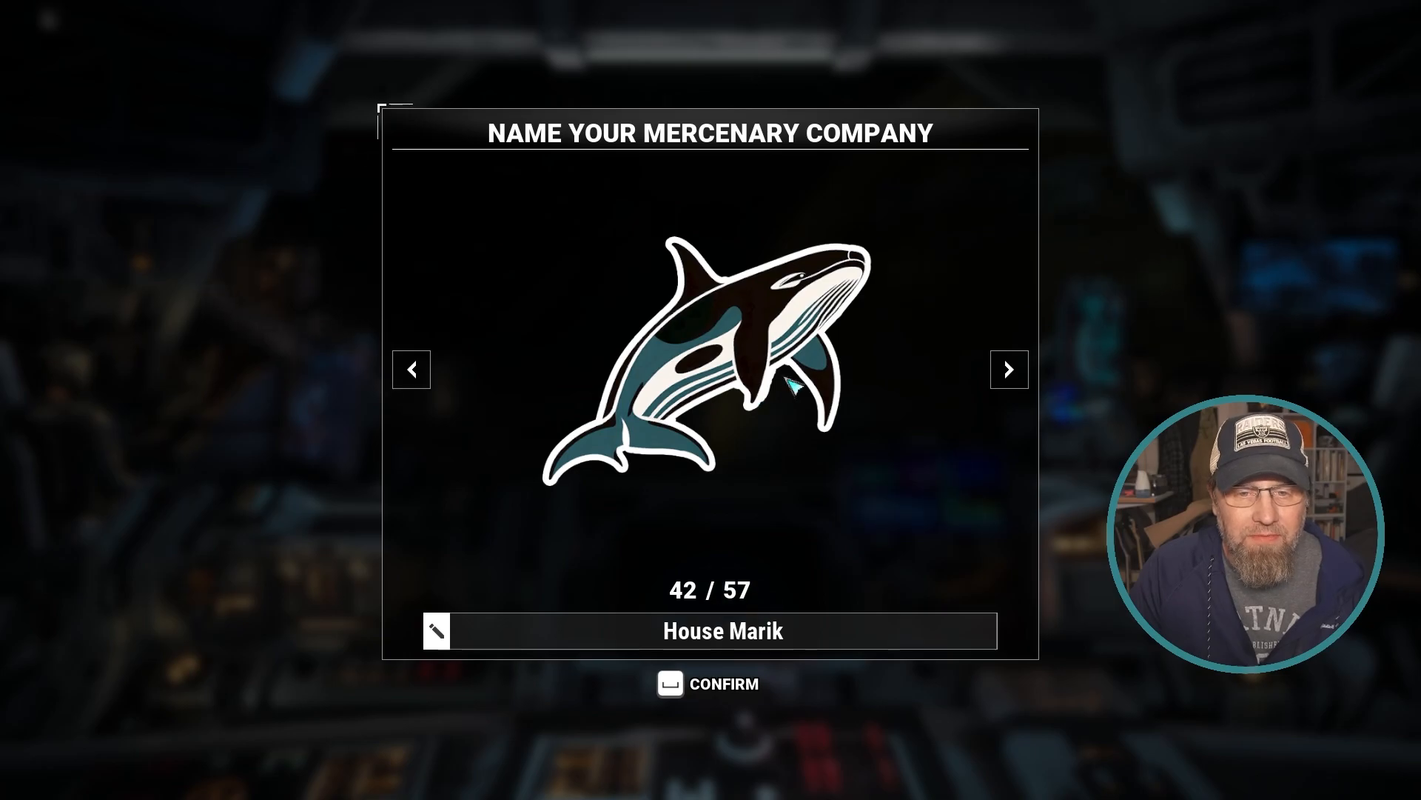
pyautogui.click(1009, 370)
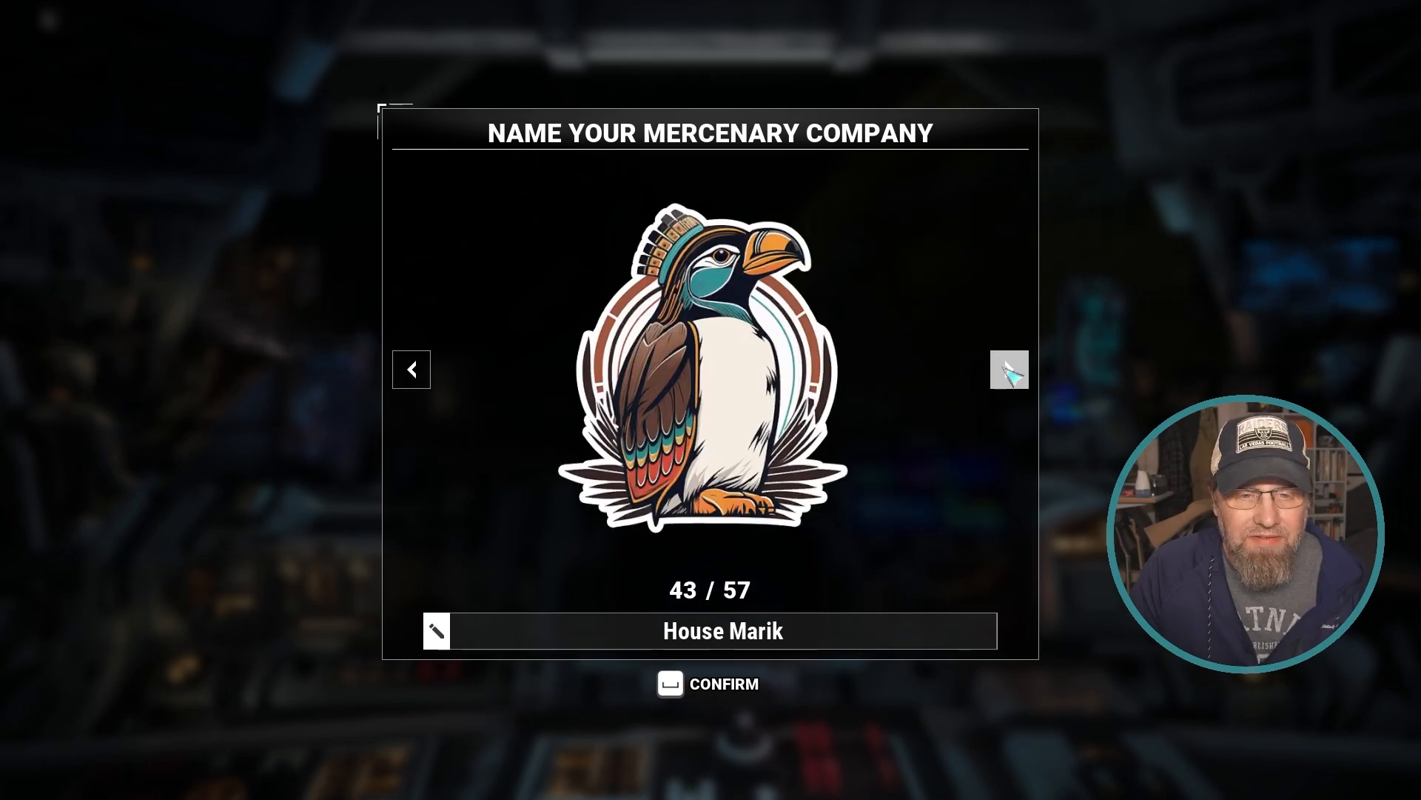
pyautogui.click(1009, 370)
pyautogui.click(1009, 370)
pyautogui.click(412, 377)
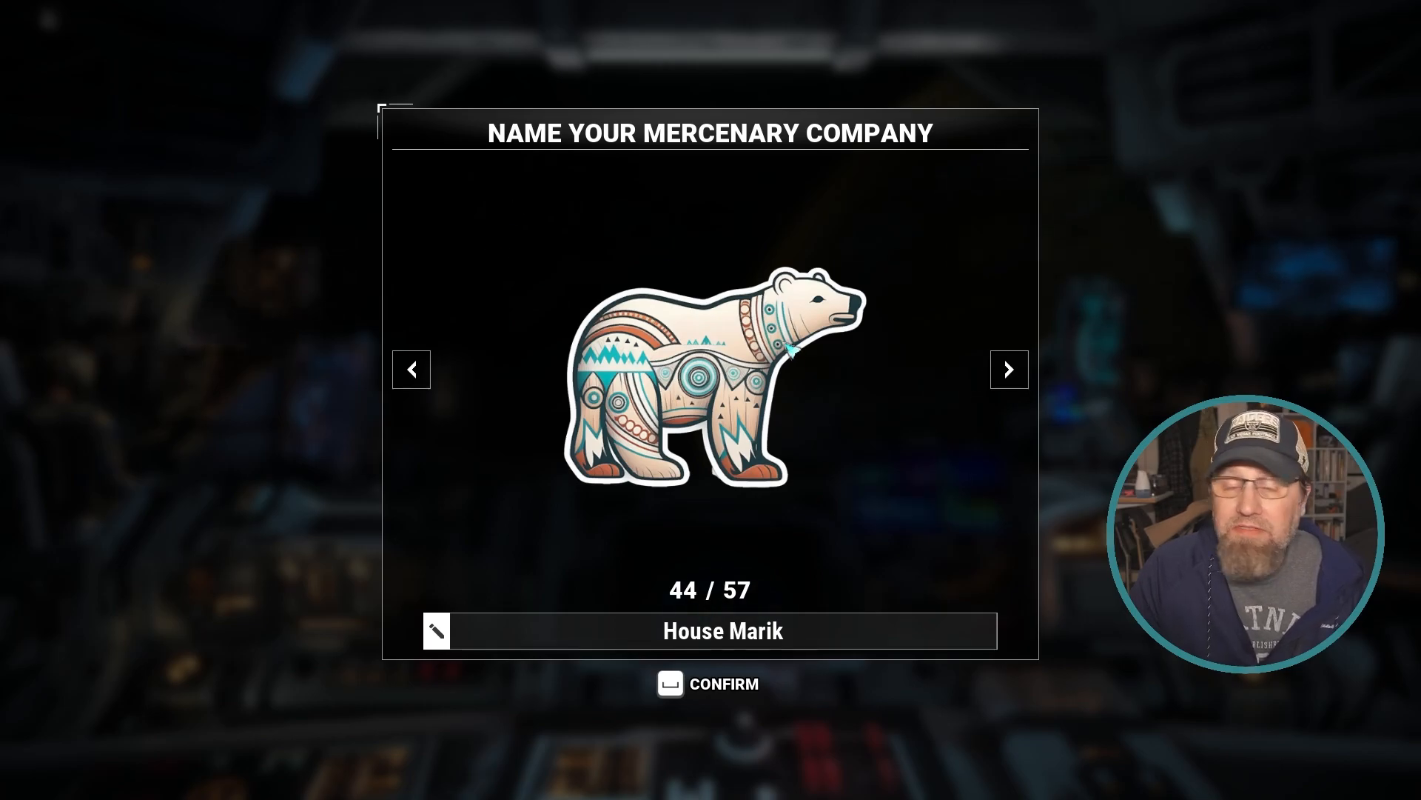
# Step: Browse the logos forward from number 45, the second polar bear, to number 51, the shark totem
pyautogui.click(1020, 377)
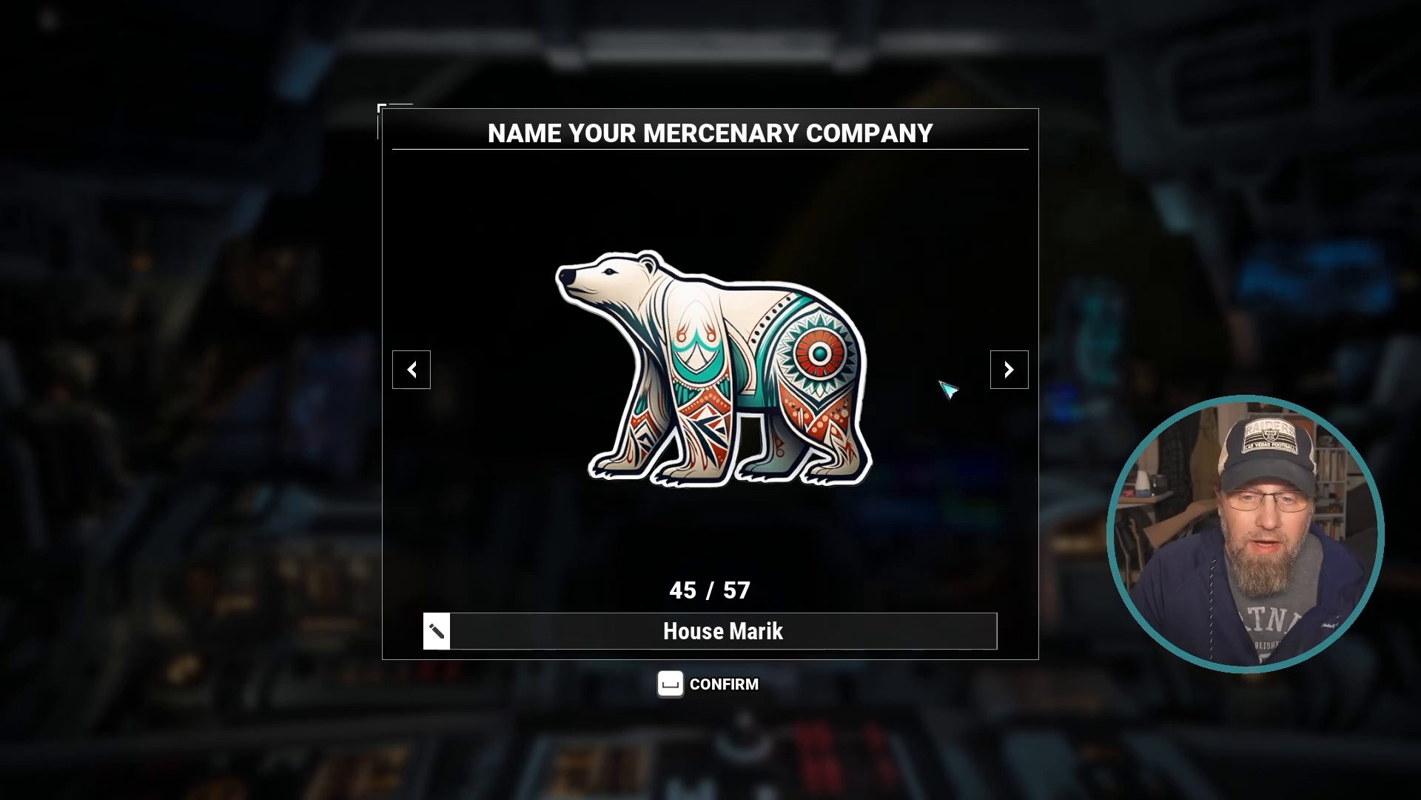
pyautogui.click(1011, 381)
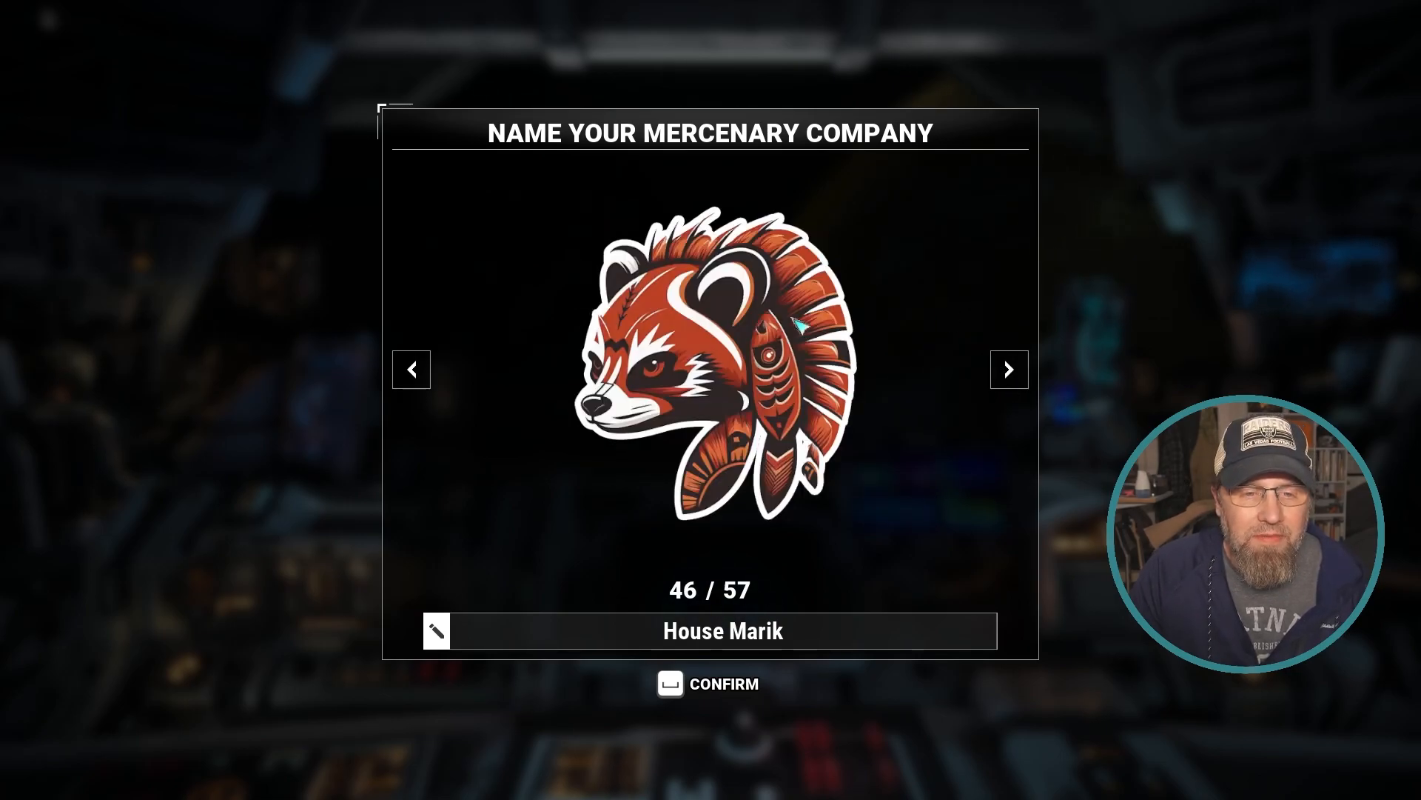
pyautogui.click(1011, 373)
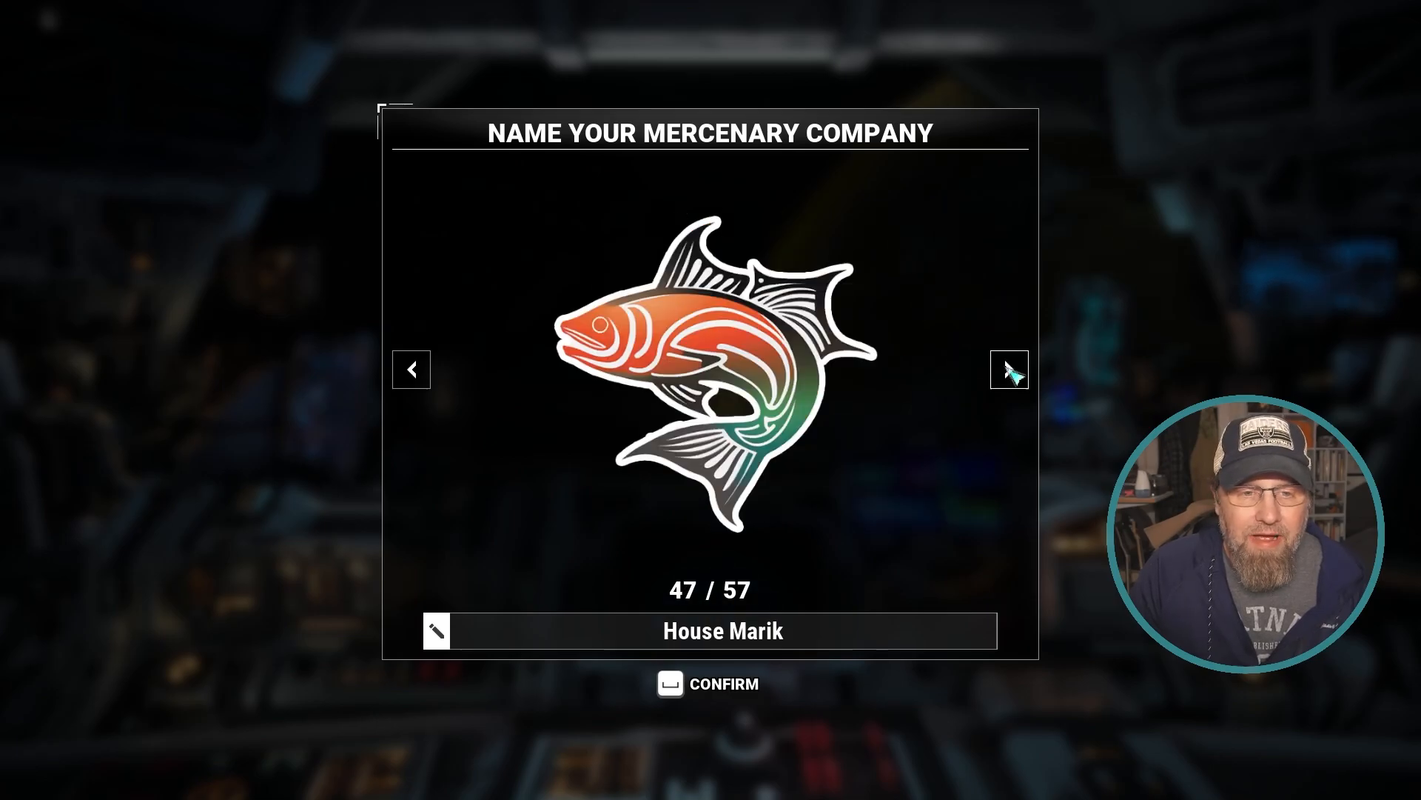
pyautogui.click(1011, 372)
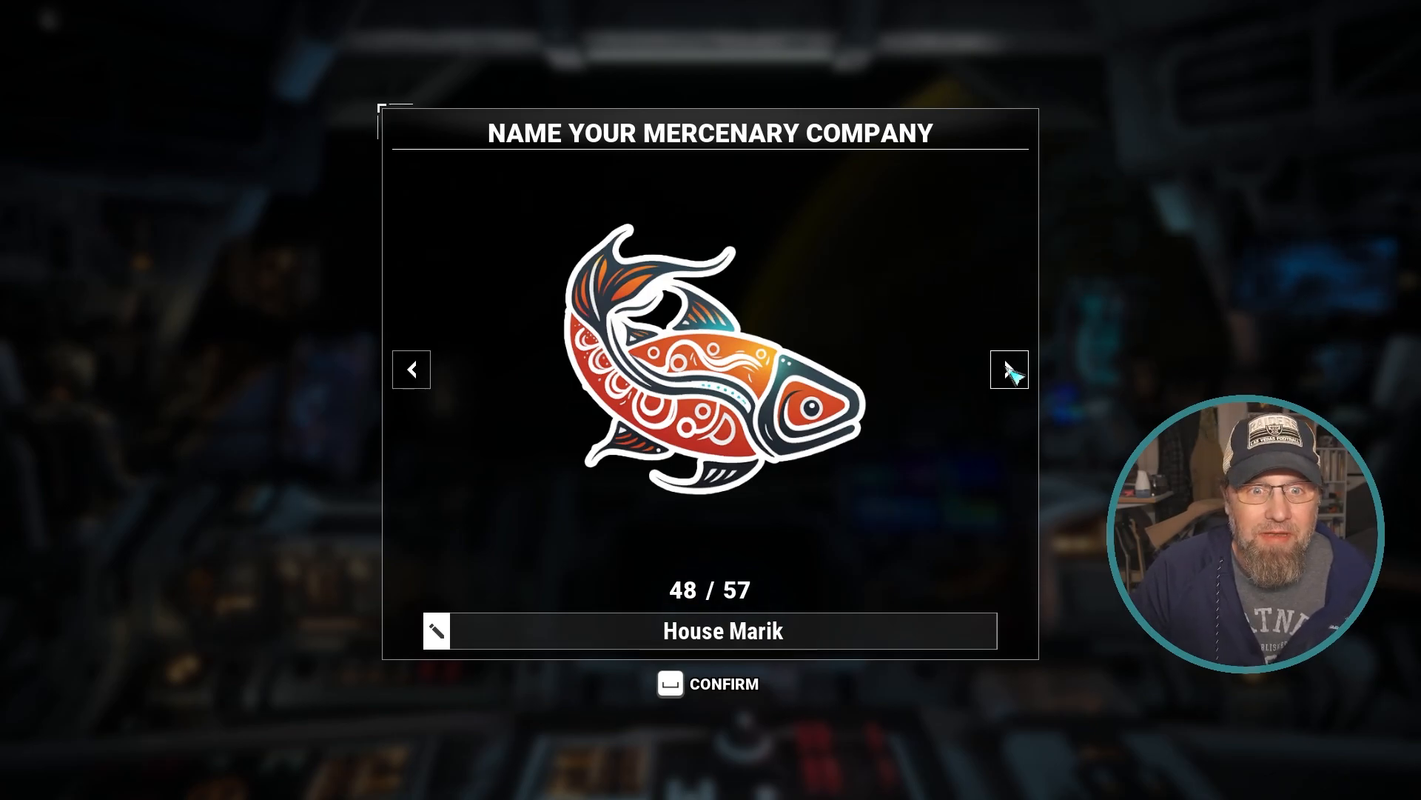
pyautogui.click(1011, 372)
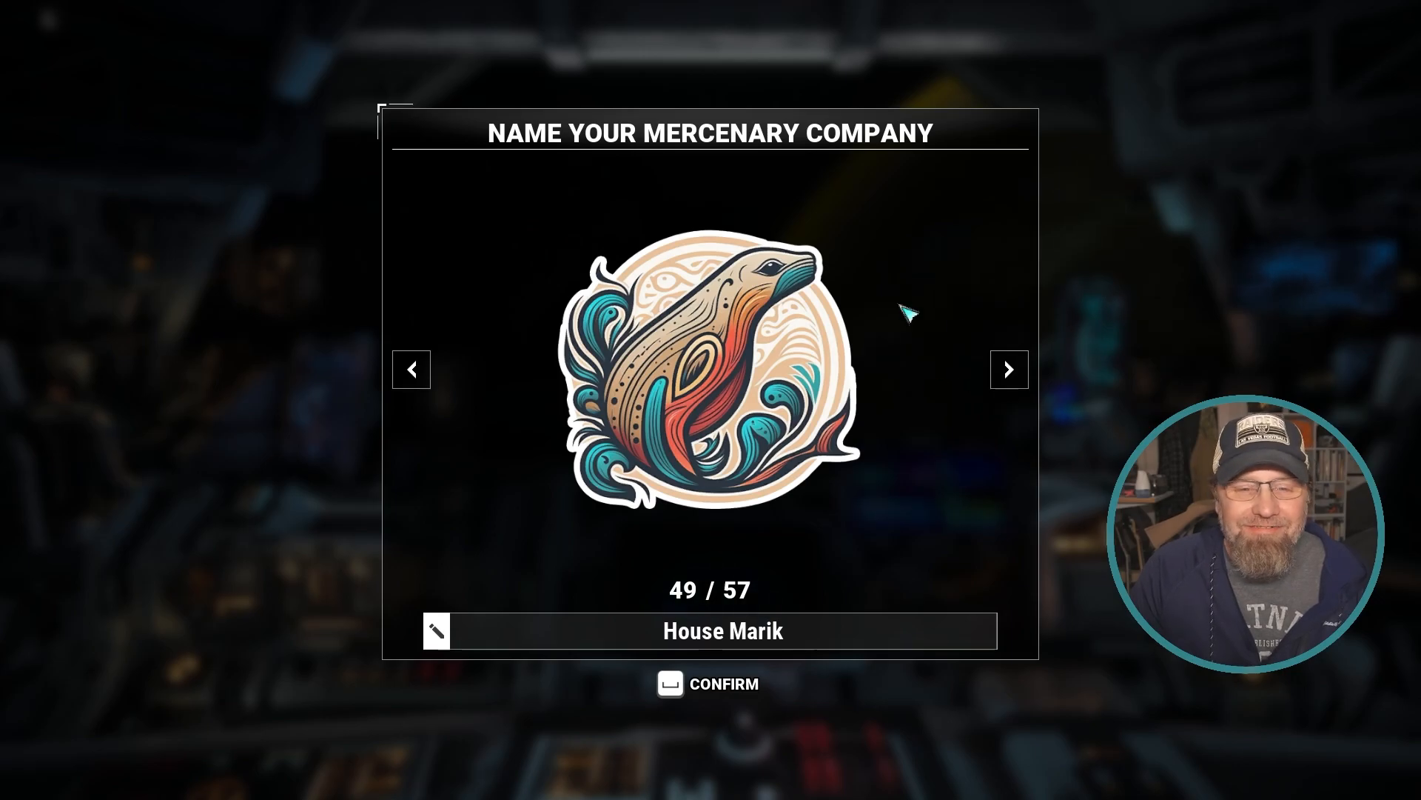
pyautogui.click(1021, 381)
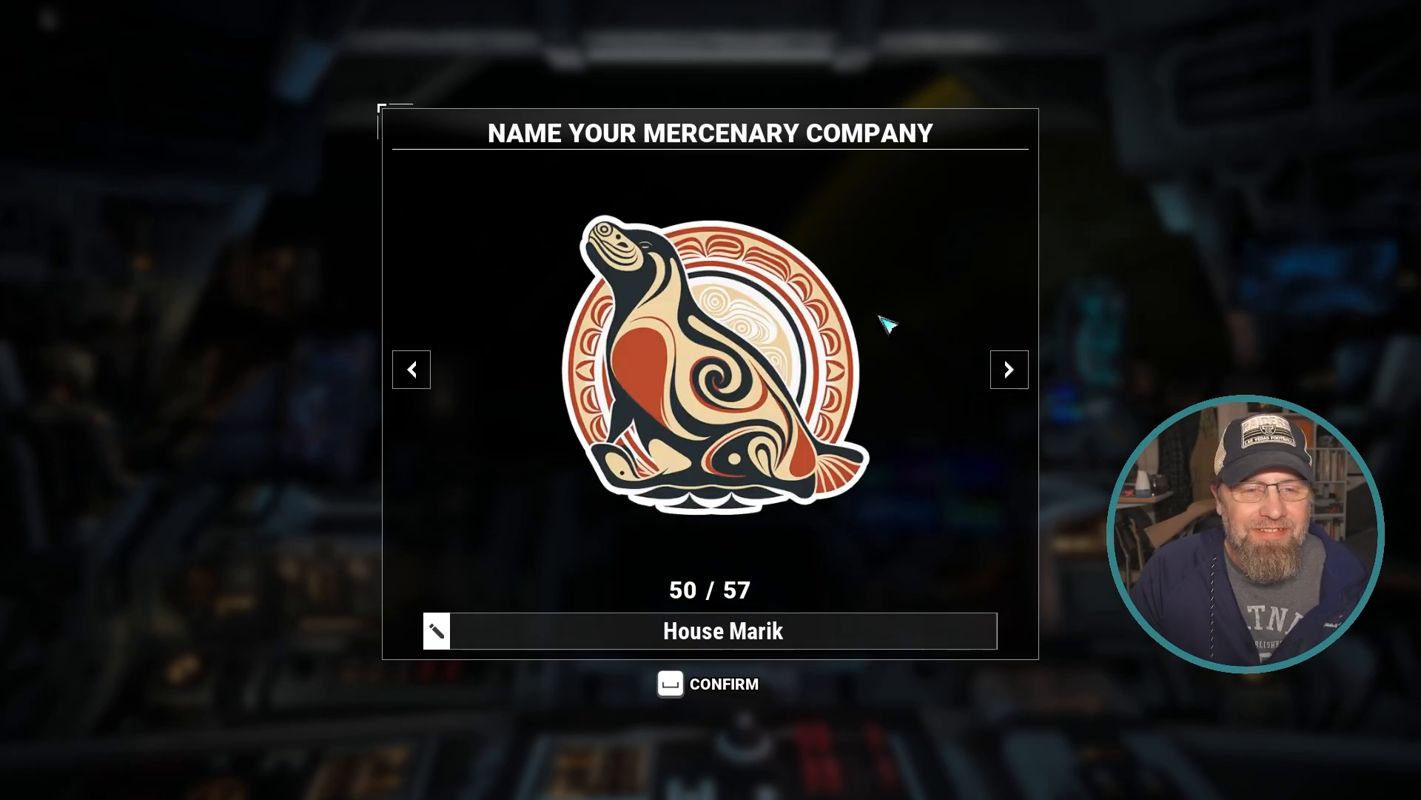
pyautogui.click(1007, 370)
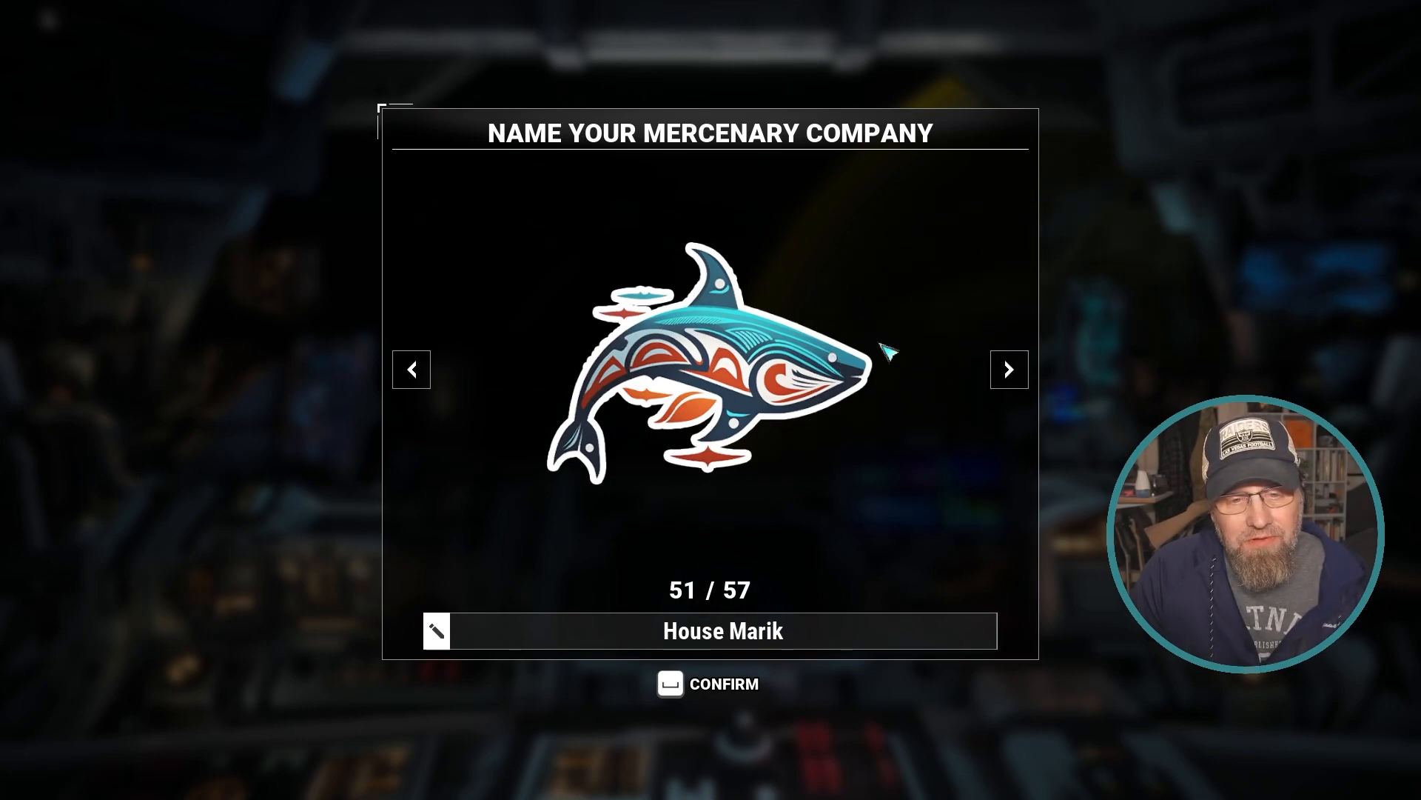
# Step: Browse to logo number 53, the squirrel totem, recheck it against the following logo, and stop at number 54, the spread-winged bird
pyautogui.click(1009, 375)
pyautogui.click(1009, 375)
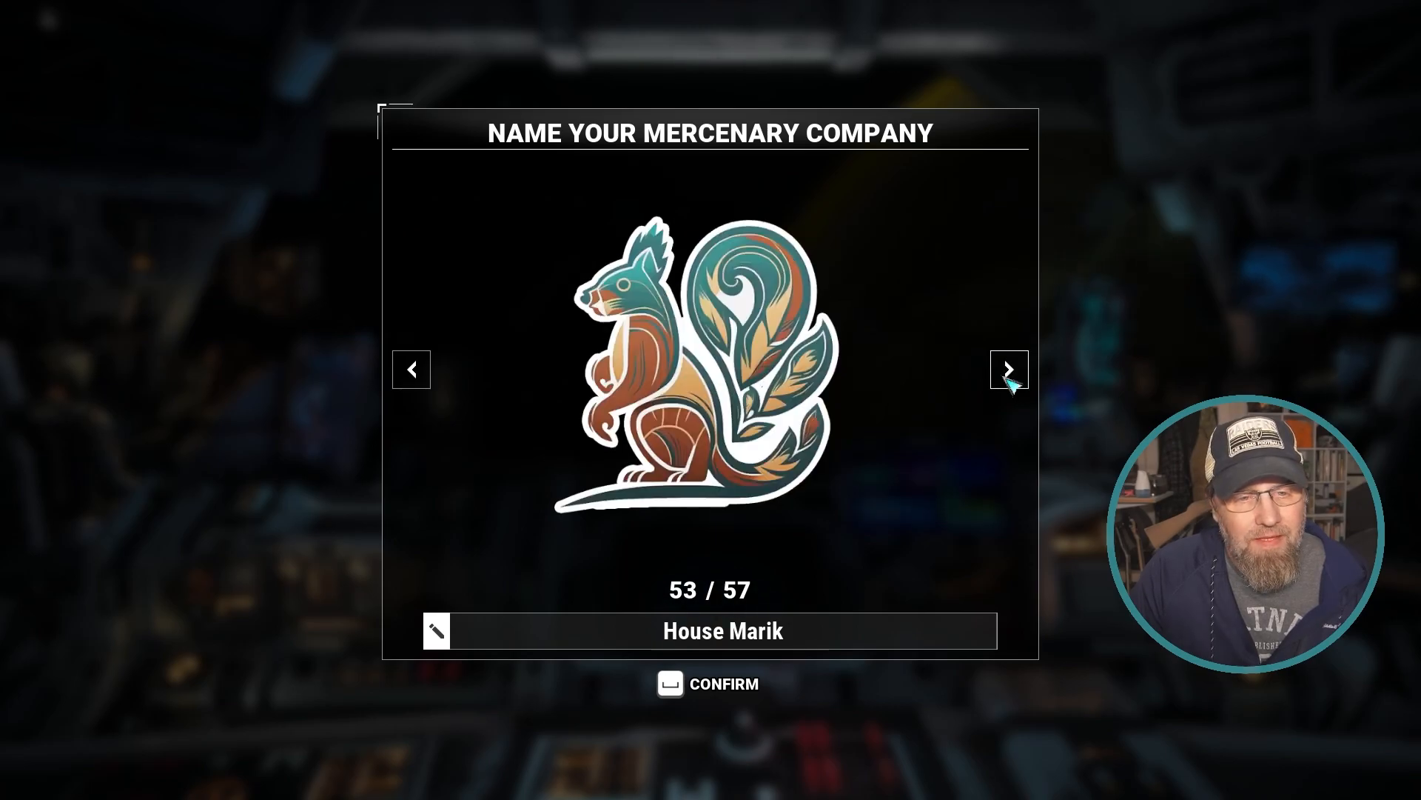
pyautogui.click(1008, 373)
pyautogui.click(418, 382)
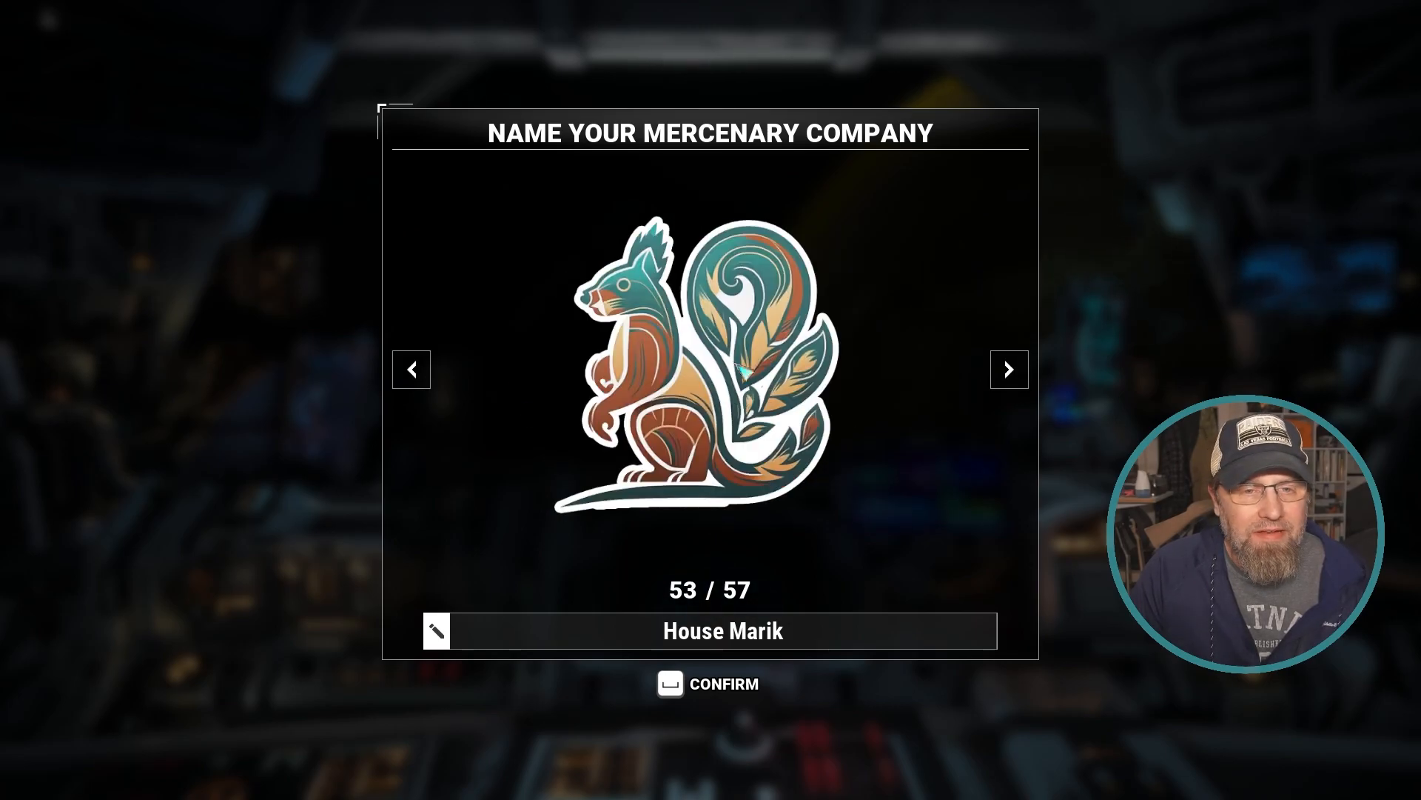
pyautogui.click(1010, 376)
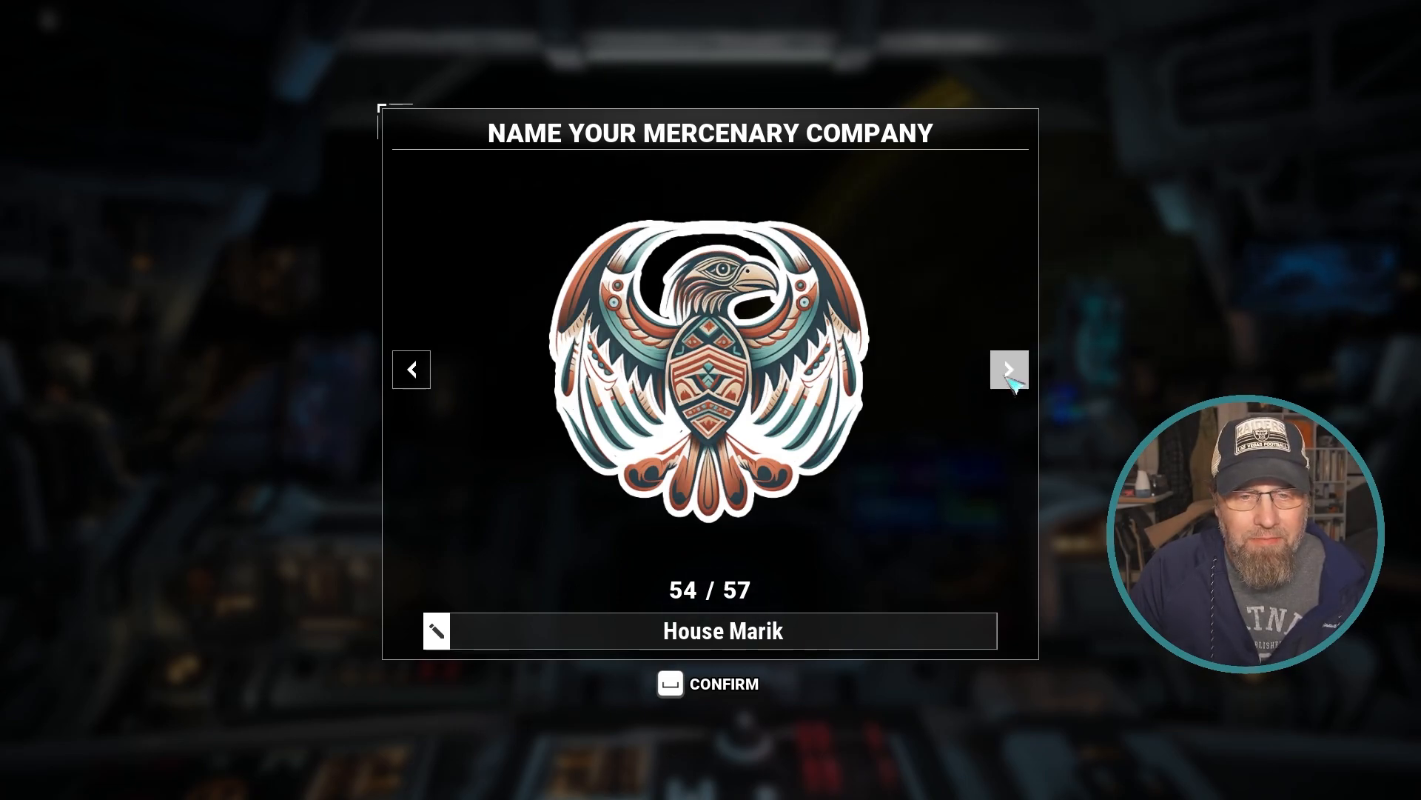
# Step: Browse the remaining totem logos to number 57, recheck the wolf on number 56, and return to number 57
pyautogui.click(1009, 379)
pyautogui.click(1010, 379)
pyautogui.click(1011, 378)
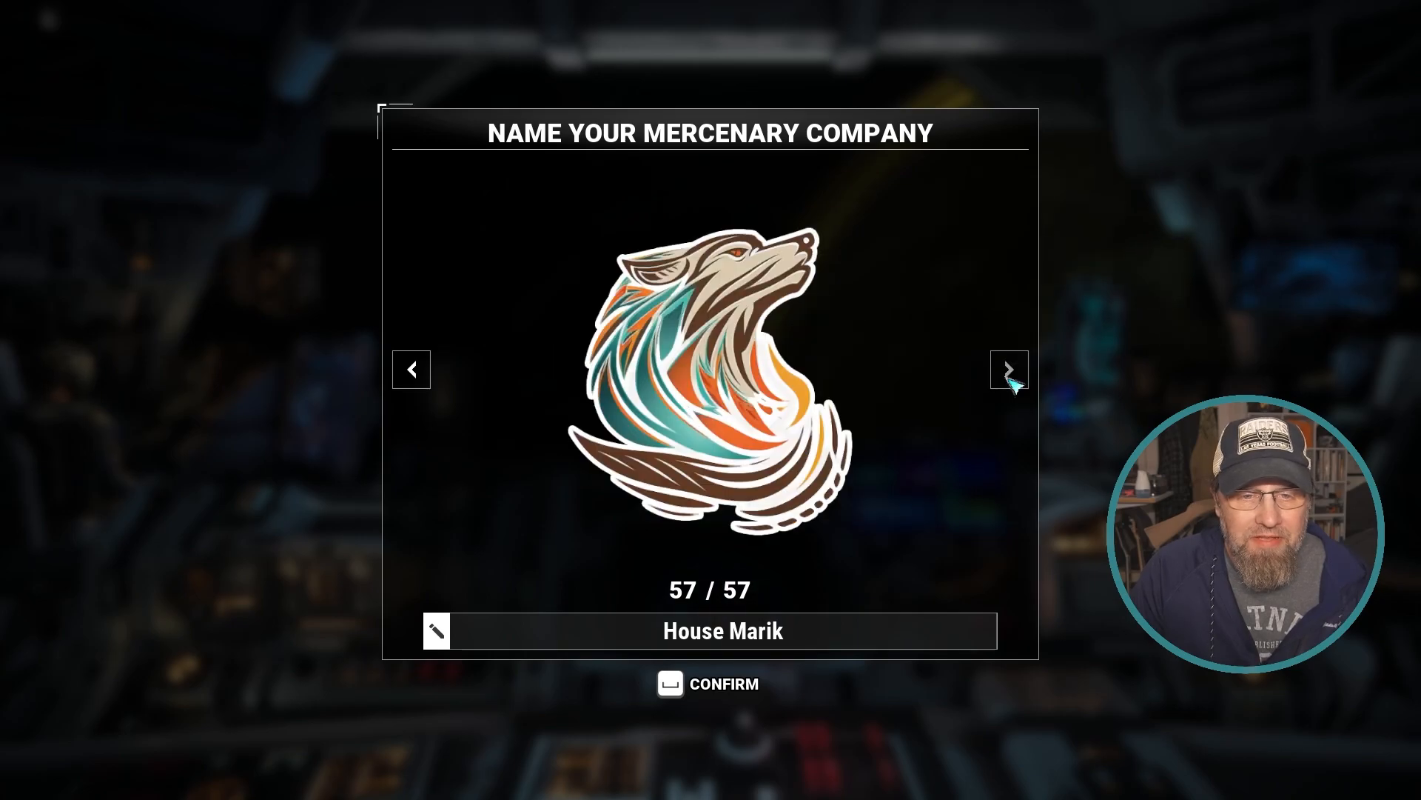
pyautogui.click(412, 370)
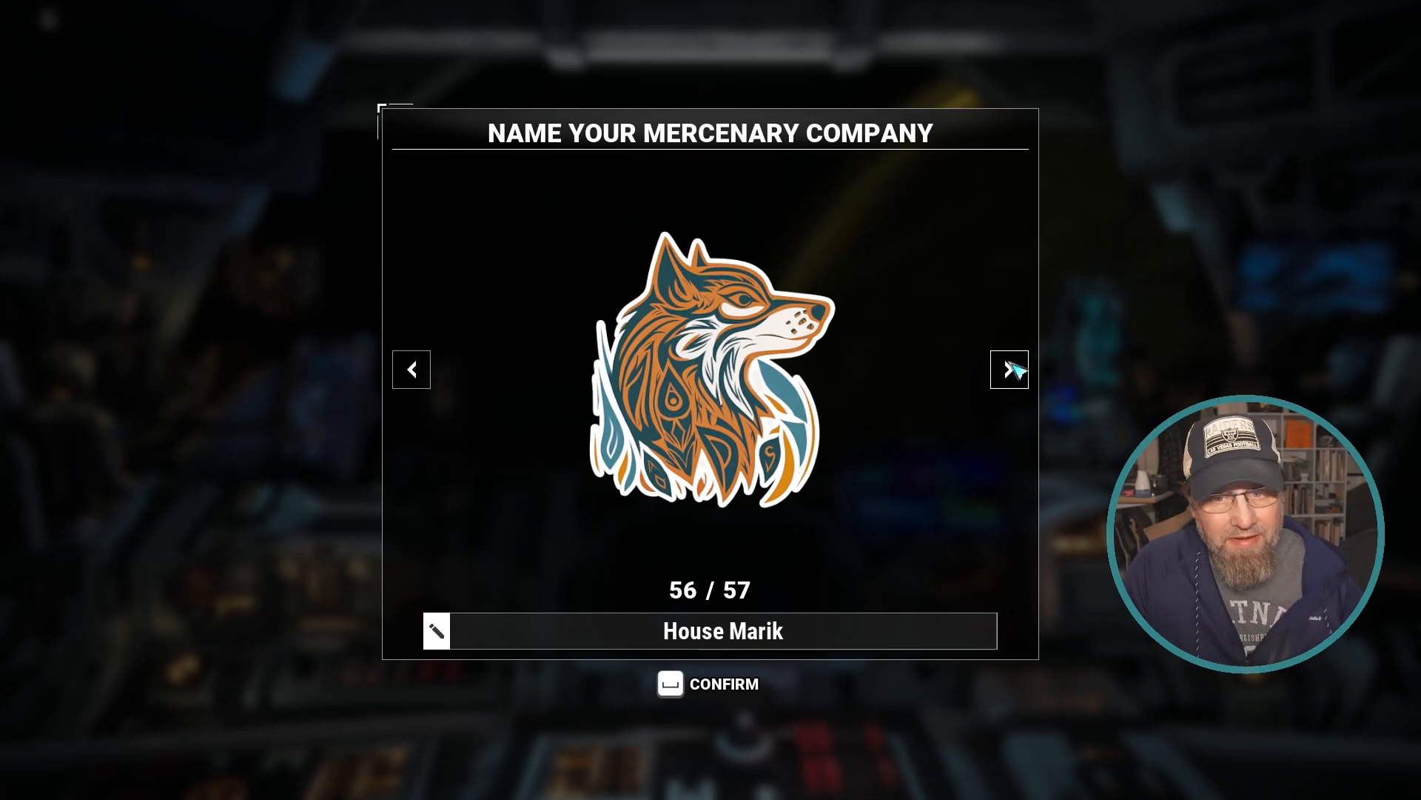
pyautogui.click(1009, 369)
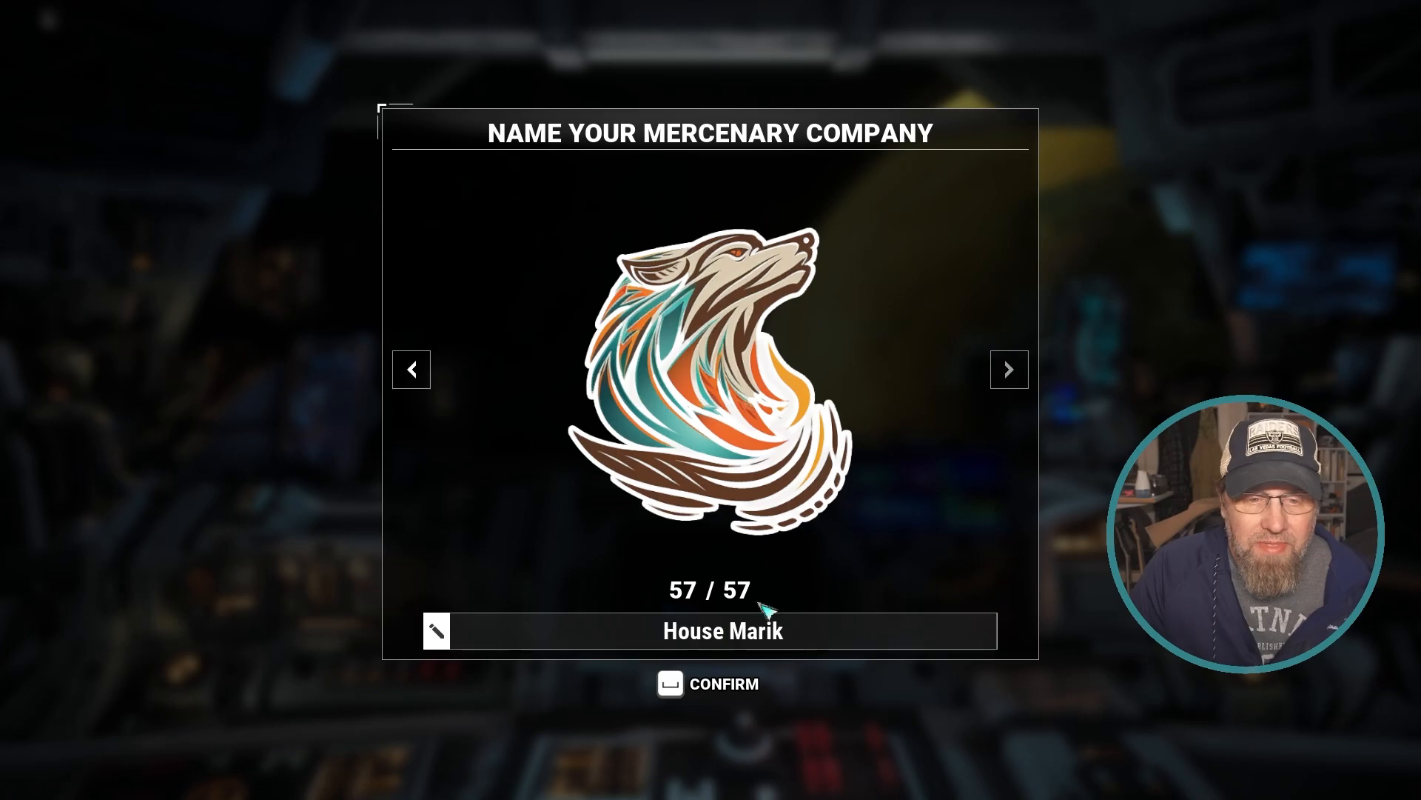
# Step: Confirm the House Marik mercenary company with logo 57, and exit the game to the desktop
pyautogui.click(741, 684)
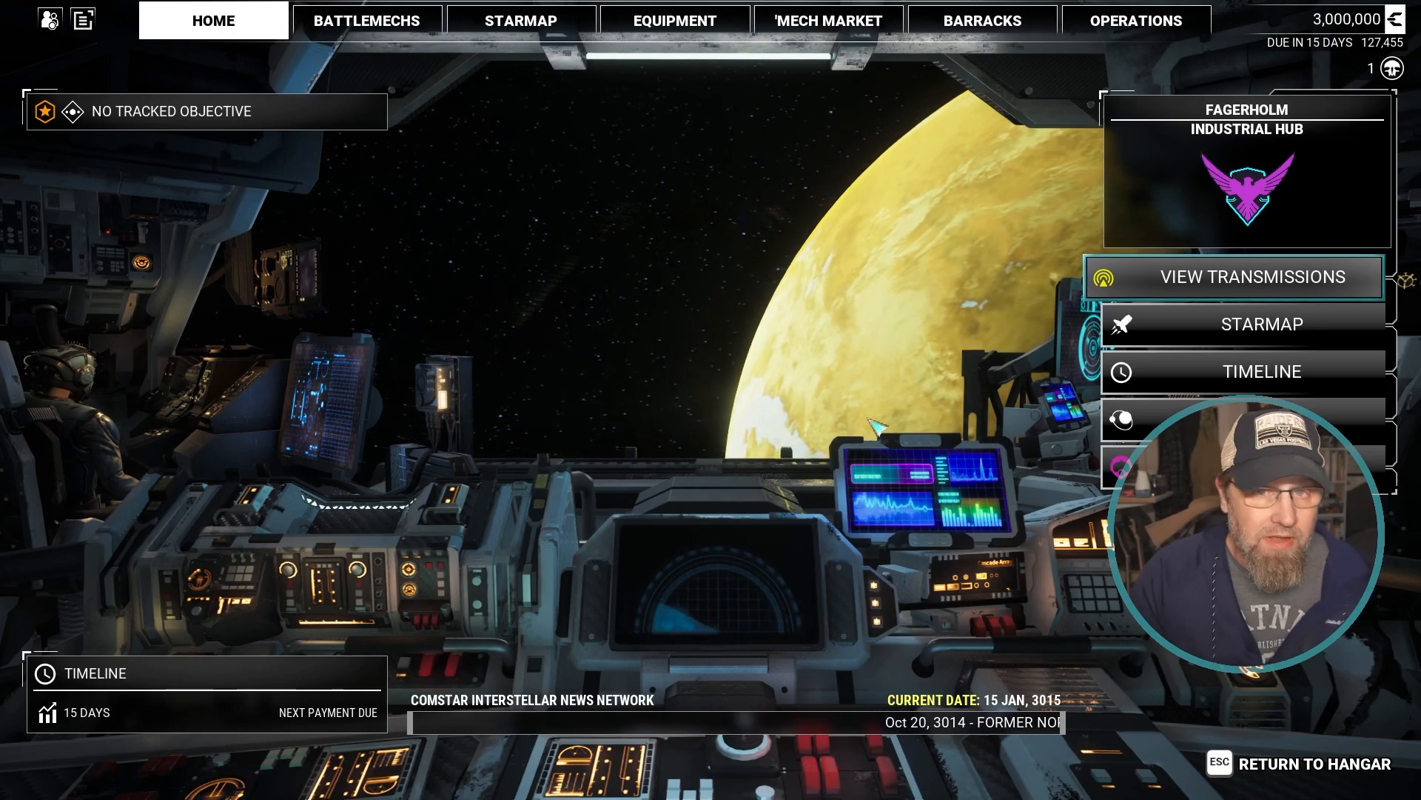
pyautogui.press('Escape')
pyautogui.press('Escape')
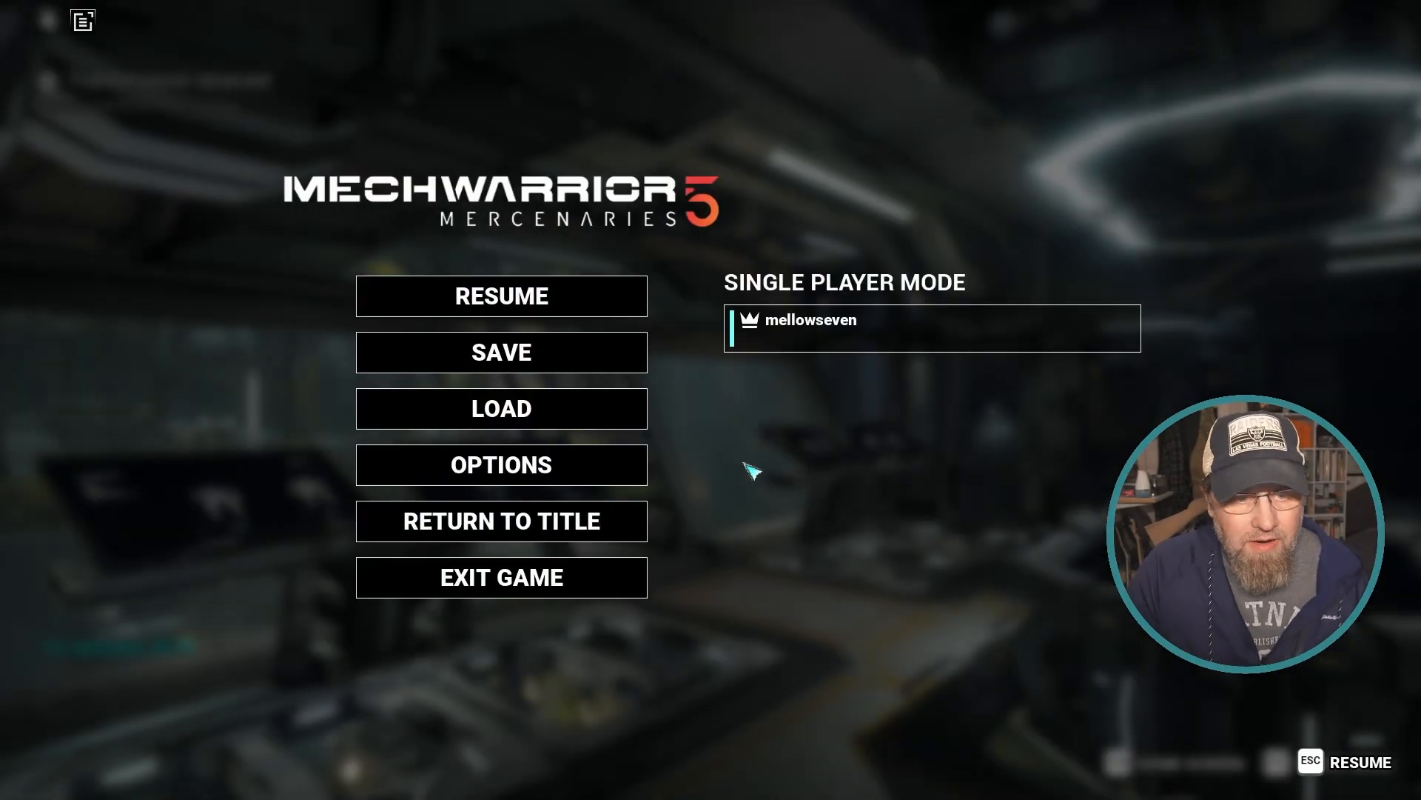
pyautogui.click(625, 577)
pyautogui.click(663, 482)
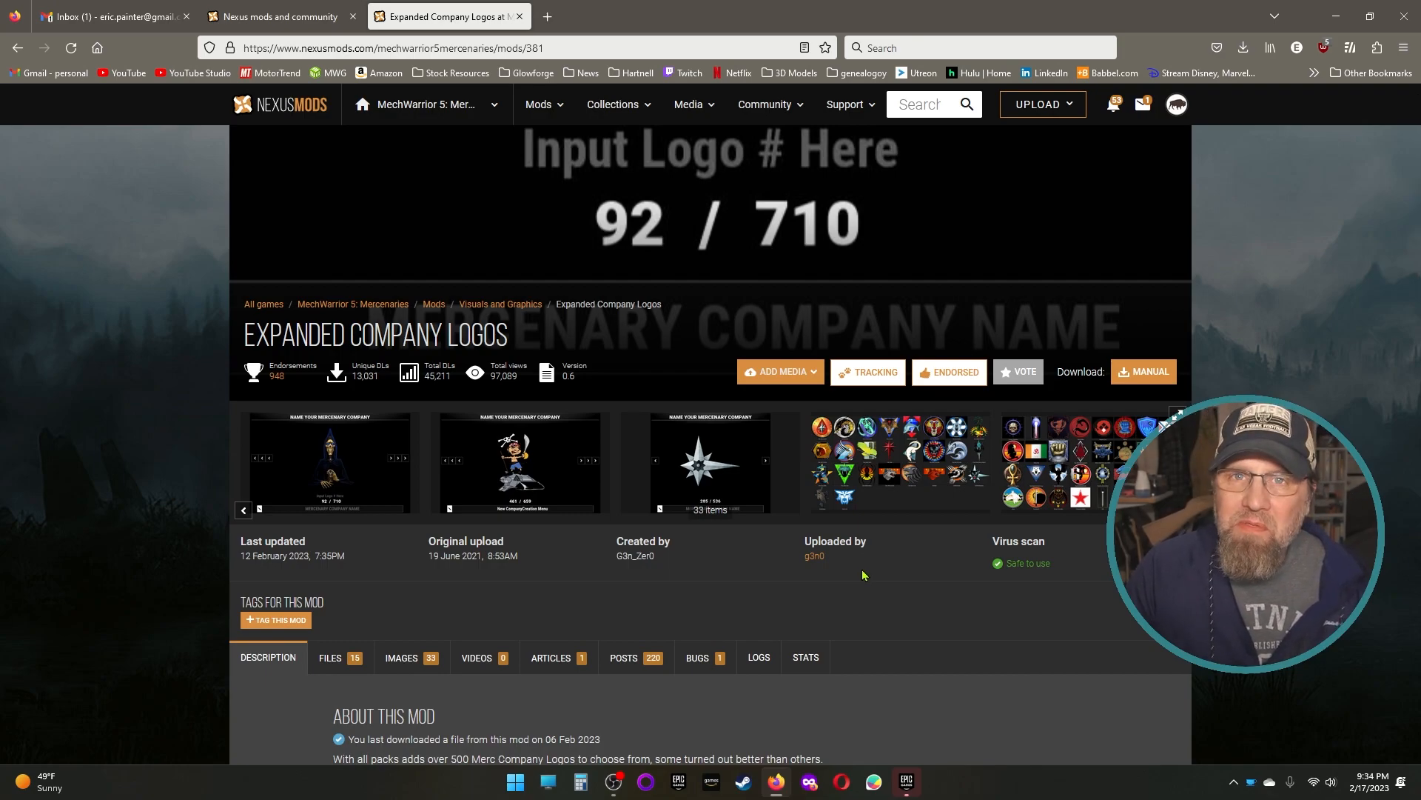
# Step: On the Expanded Company Logos mod page in Firefox, check the posts and open the Logo Guide article
pyautogui.scroll(-3, 900, 579)
pyautogui.scroll(1, 904, 585)
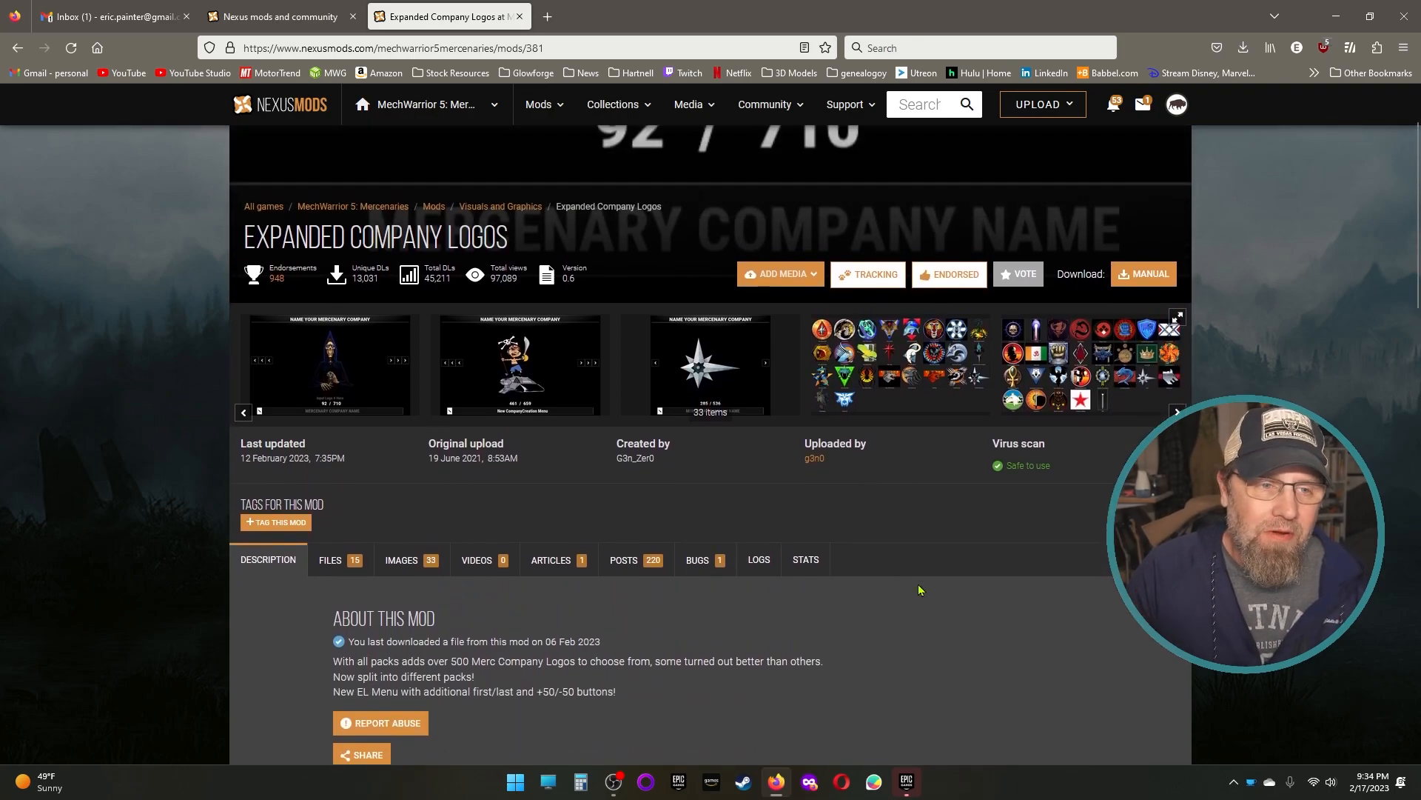
pyautogui.click(622, 562)
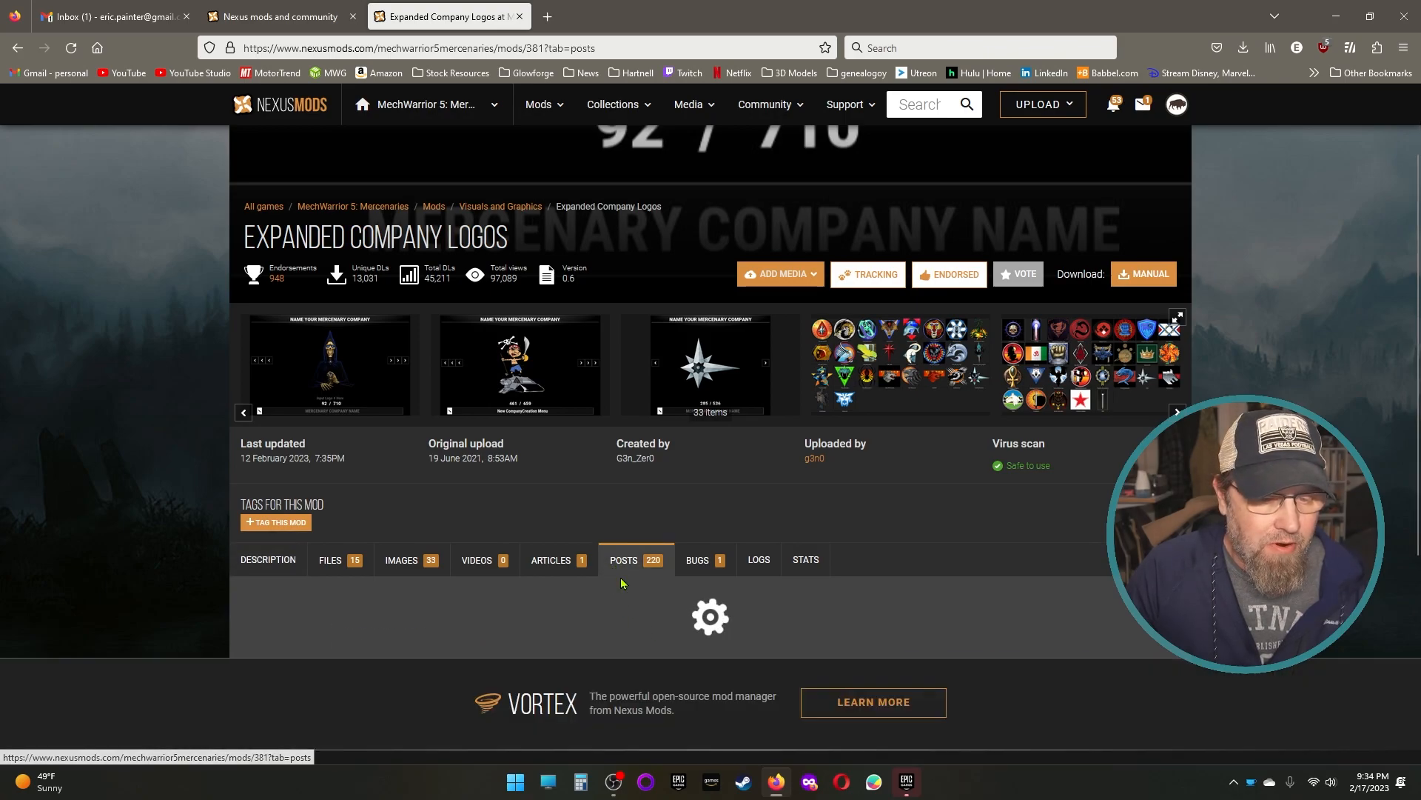
pyautogui.scroll(5, 624, 592)
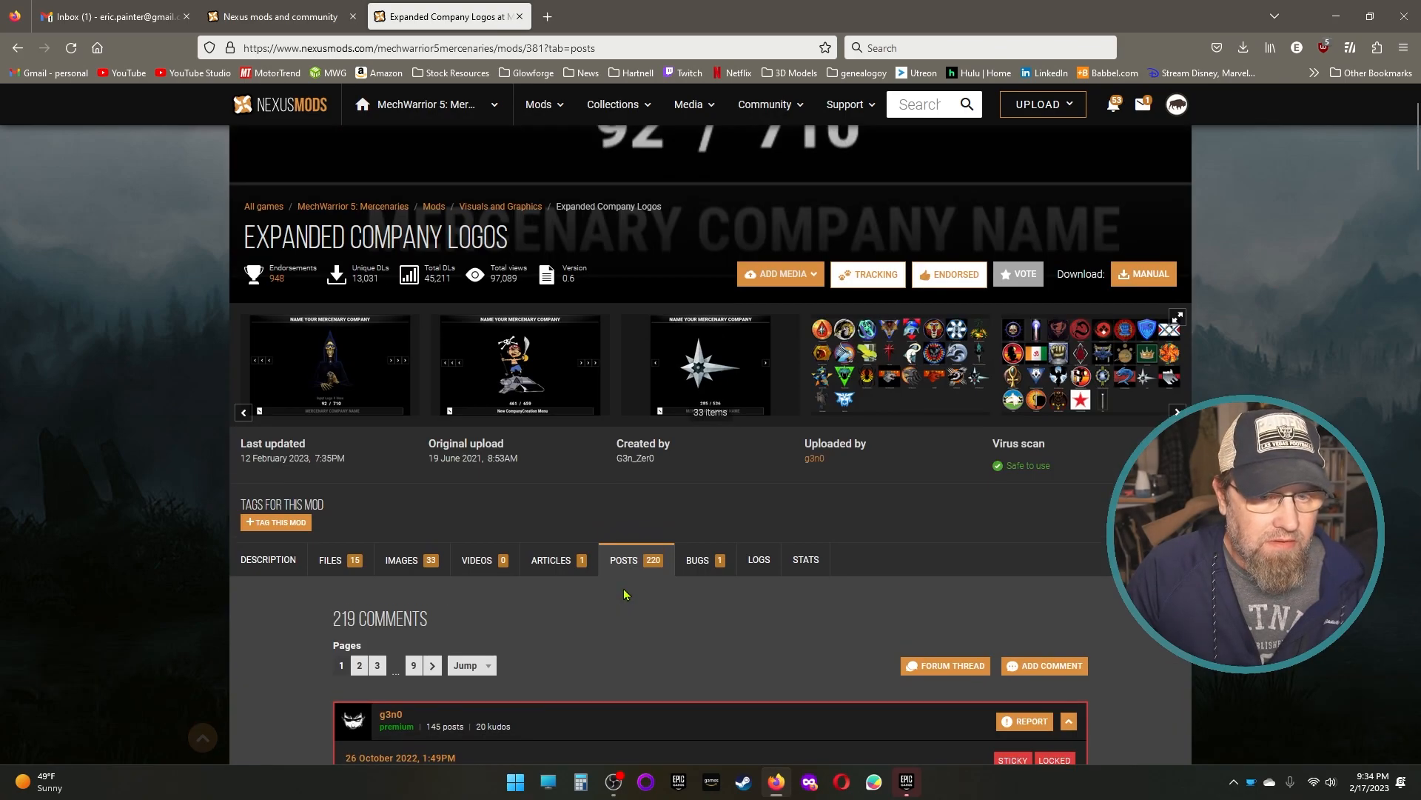
pyautogui.click(552, 560)
pyautogui.scroll(-3, 612, 611)
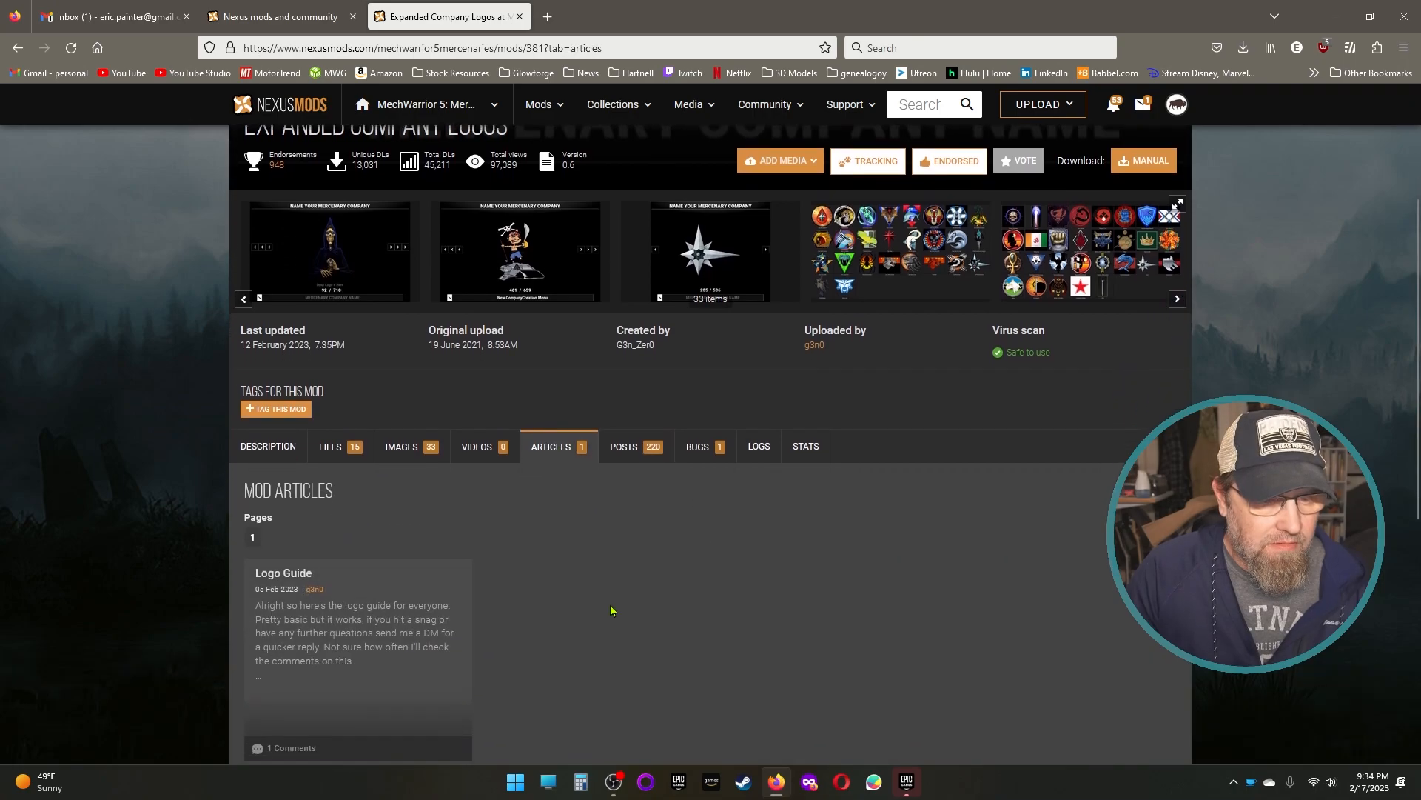
pyautogui.click(304, 498)
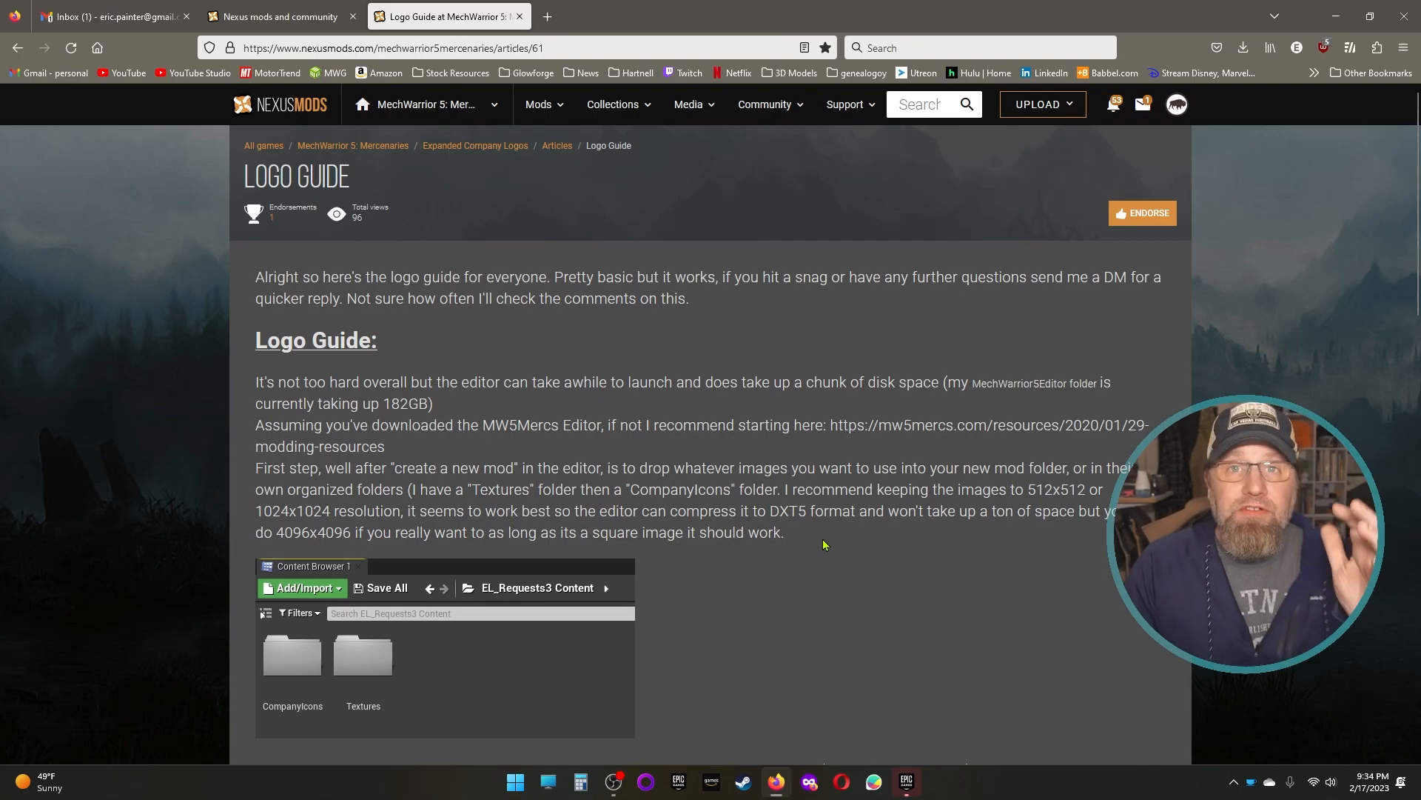
# Step: Read through the Logo Guide's instructions on importing images, creating portrait assets and packaging the mod
pyautogui.scroll(-3, 829, 546)
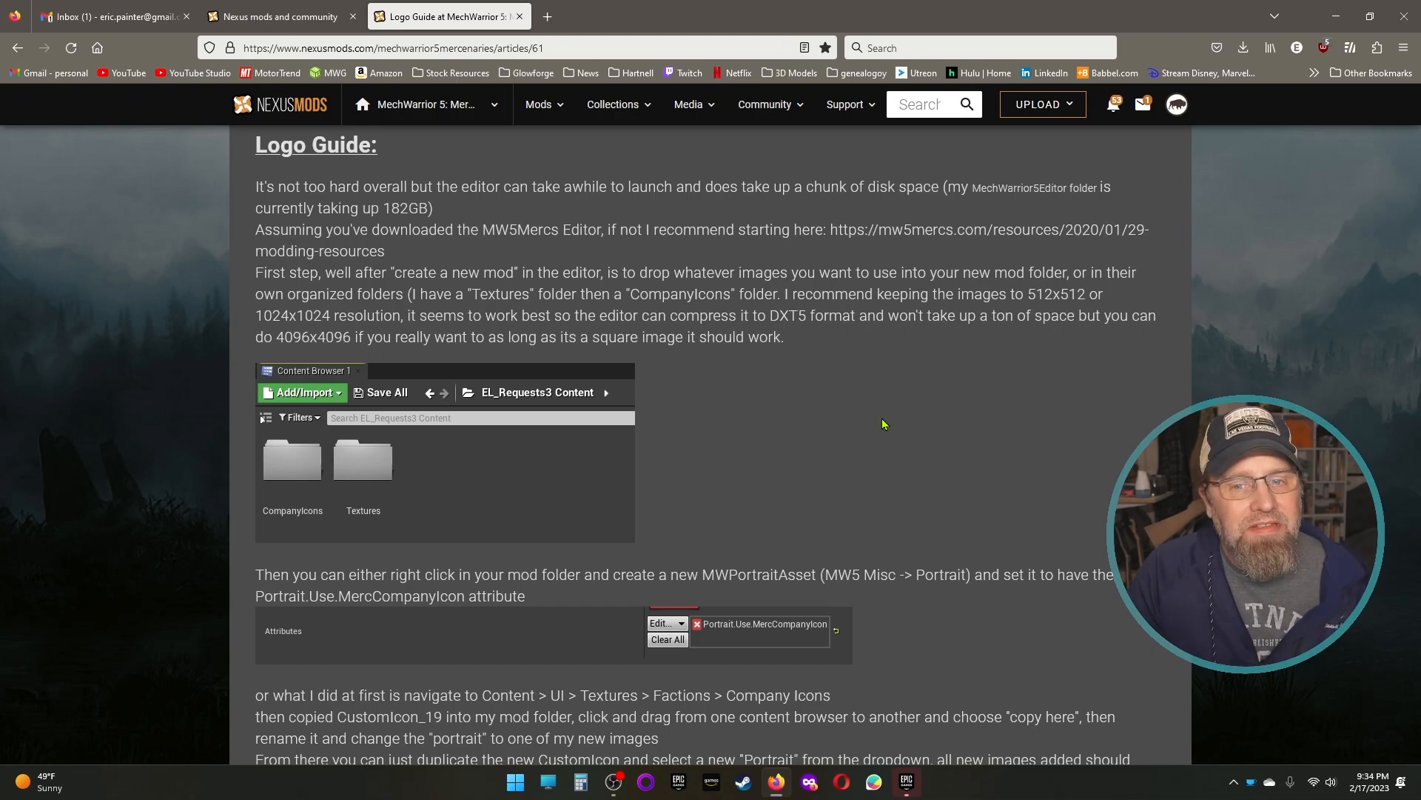
pyautogui.scroll(-4, 882, 424)
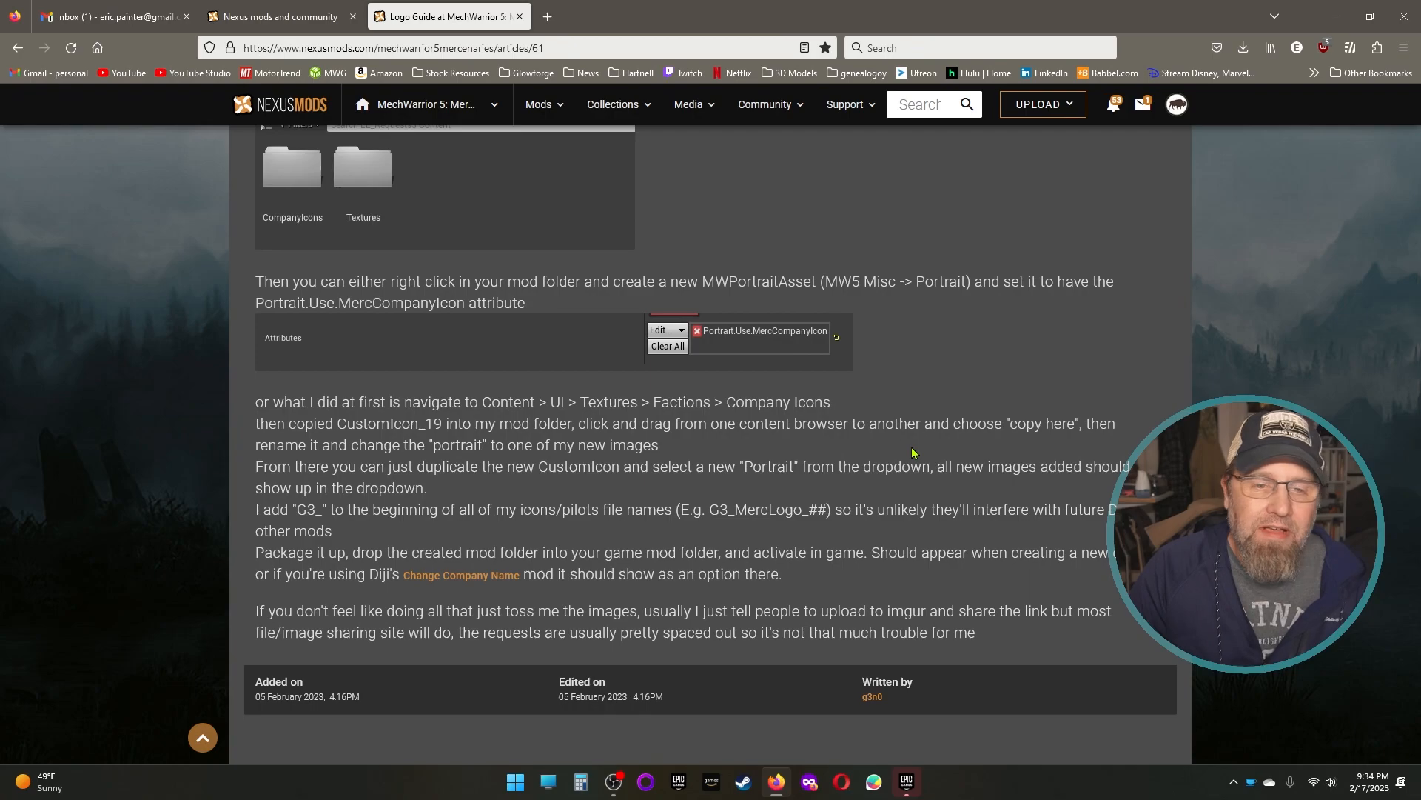
pyautogui.scroll(7, 913, 453)
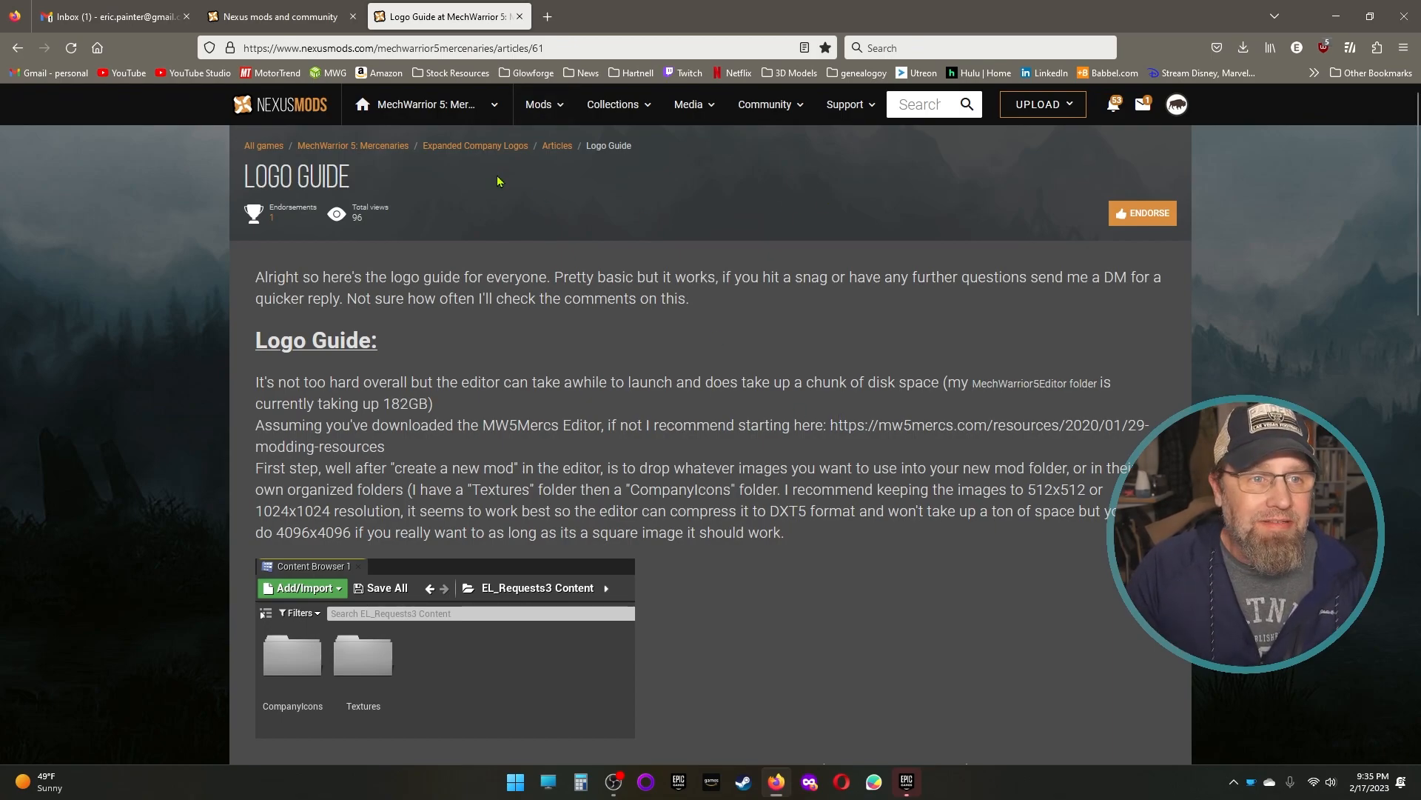
# Step: Switch Nexus Mods to the BattleTech game and search its mods for "logos"
pyautogui.click(495, 105)
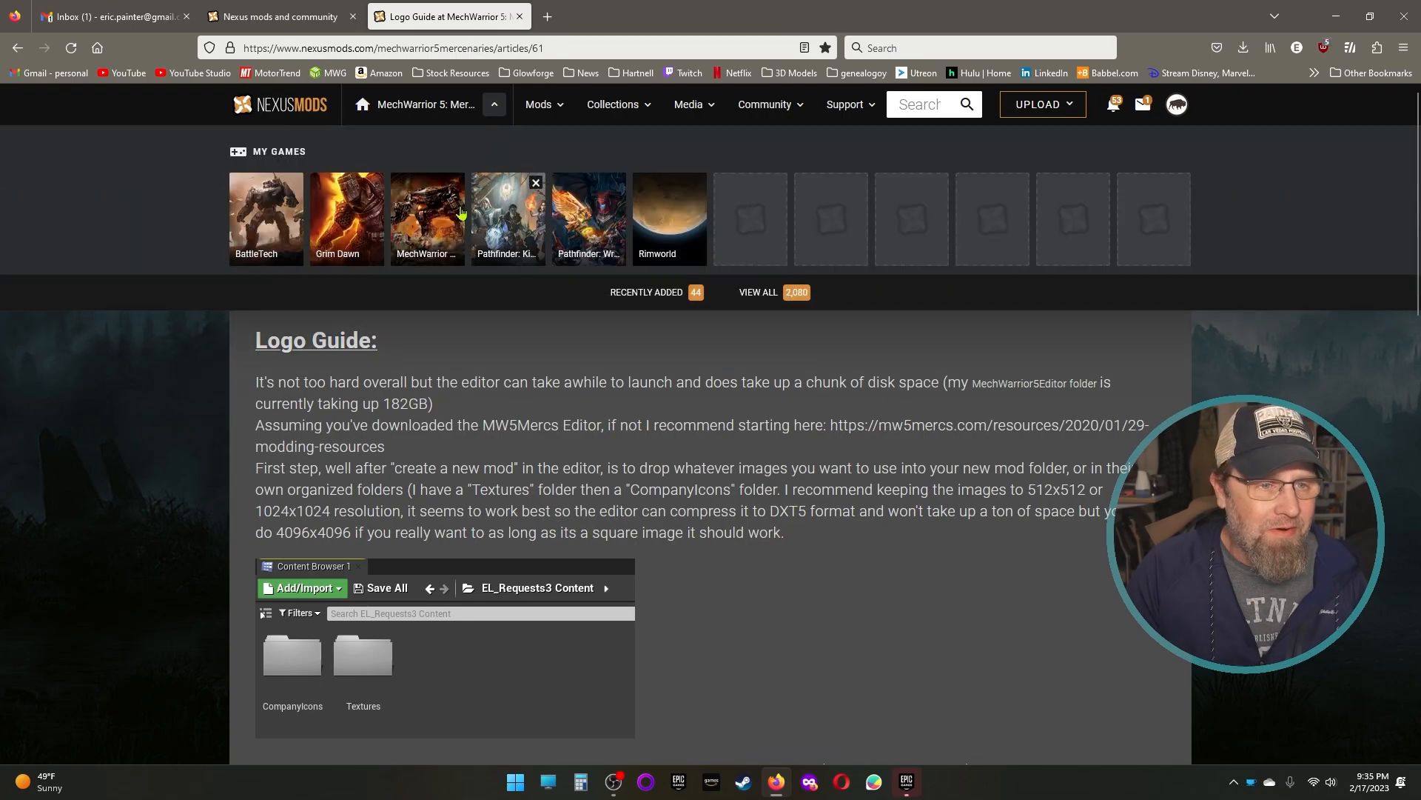
pyautogui.click(289, 237)
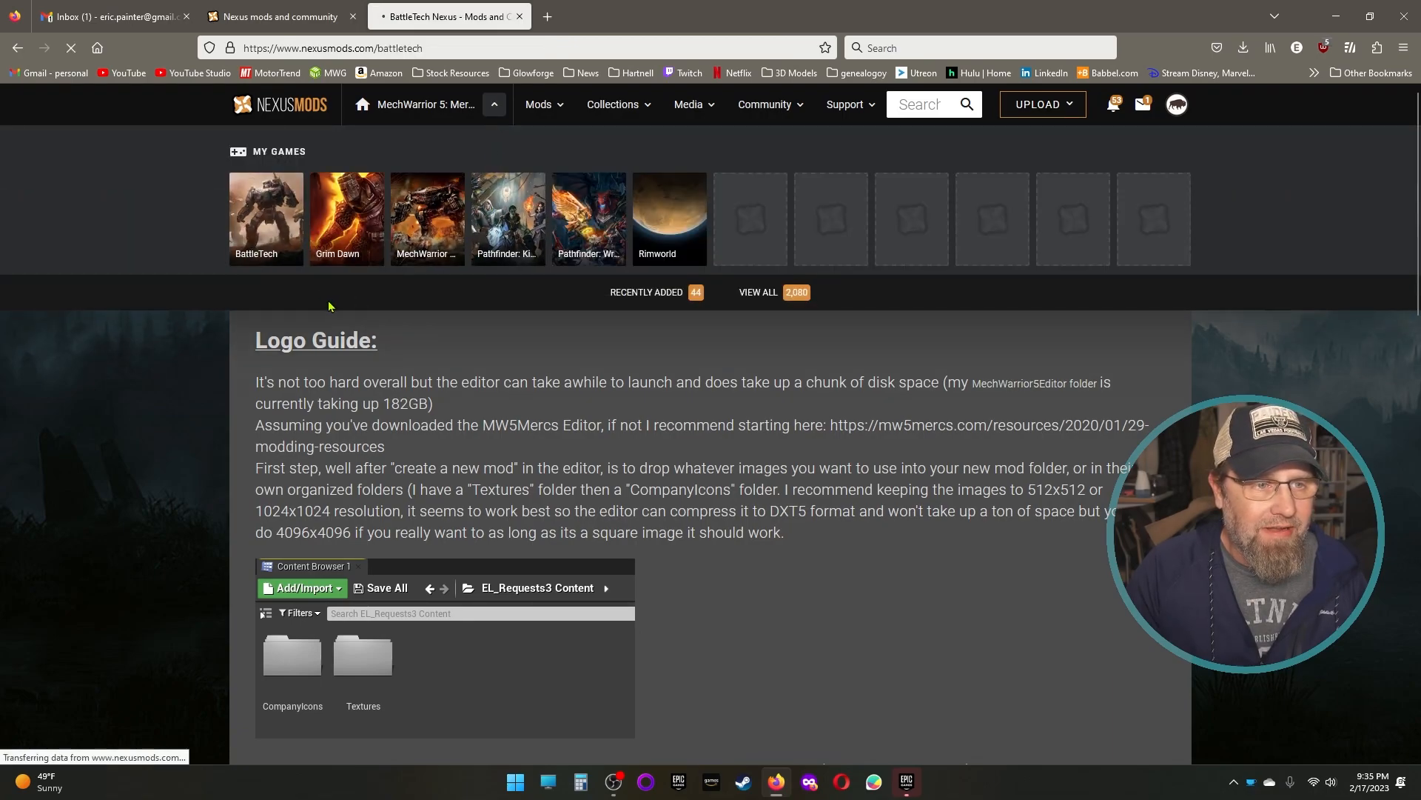
pyautogui.click(916, 104)
pyautogui.write('logos')
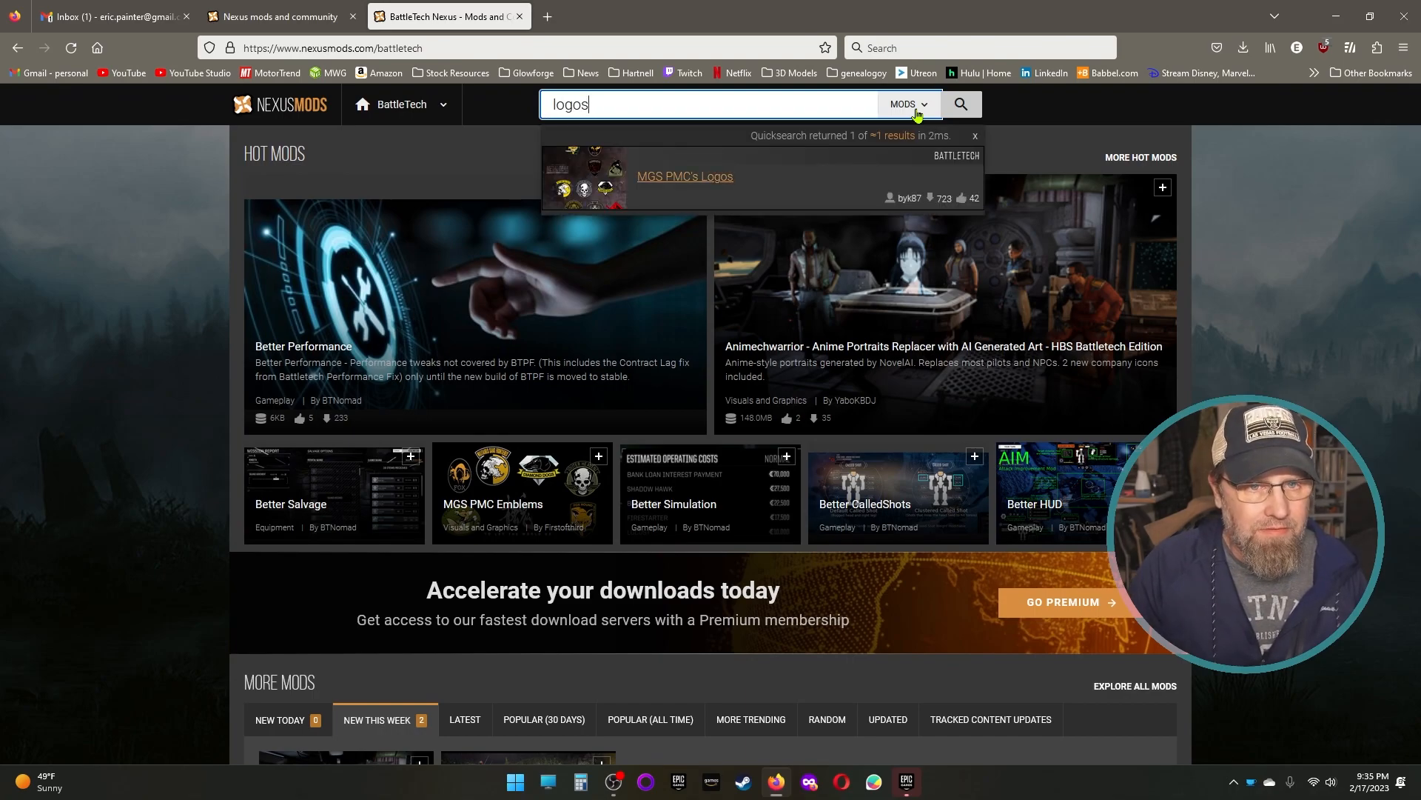
# Step: Search the BattleTech mods for "mellowseven" instead and open the Mellowseven Emblems mod page
pyautogui.press('BackSpace')
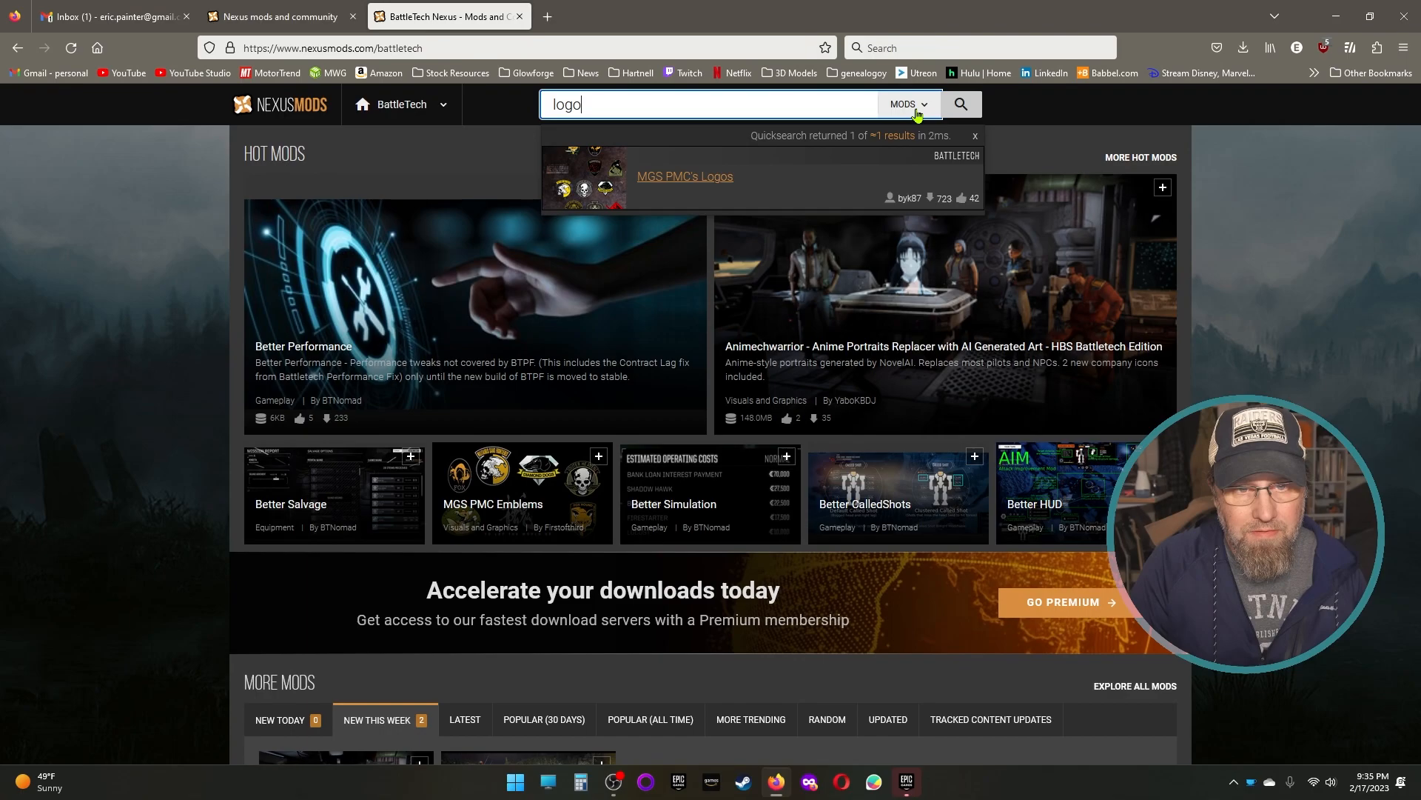
pyautogui.press('BackSpace')
pyautogui.press('BackSpace')
pyautogui.press('BackSpace')
pyautogui.press('BackSpace')
pyautogui.write('m')
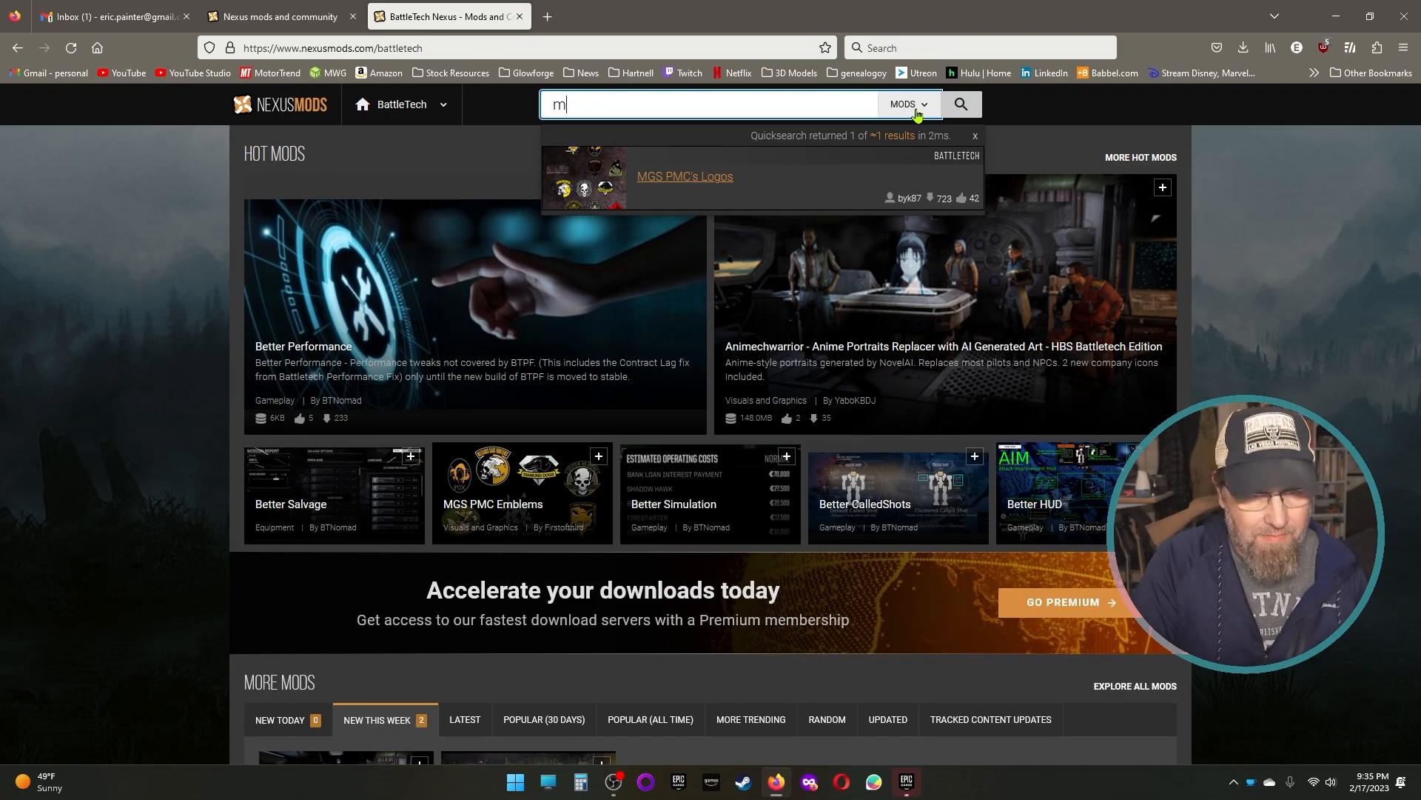
pyautogui.write('ellows')
pyautogui.write('en')
pyautogui.press('Return')
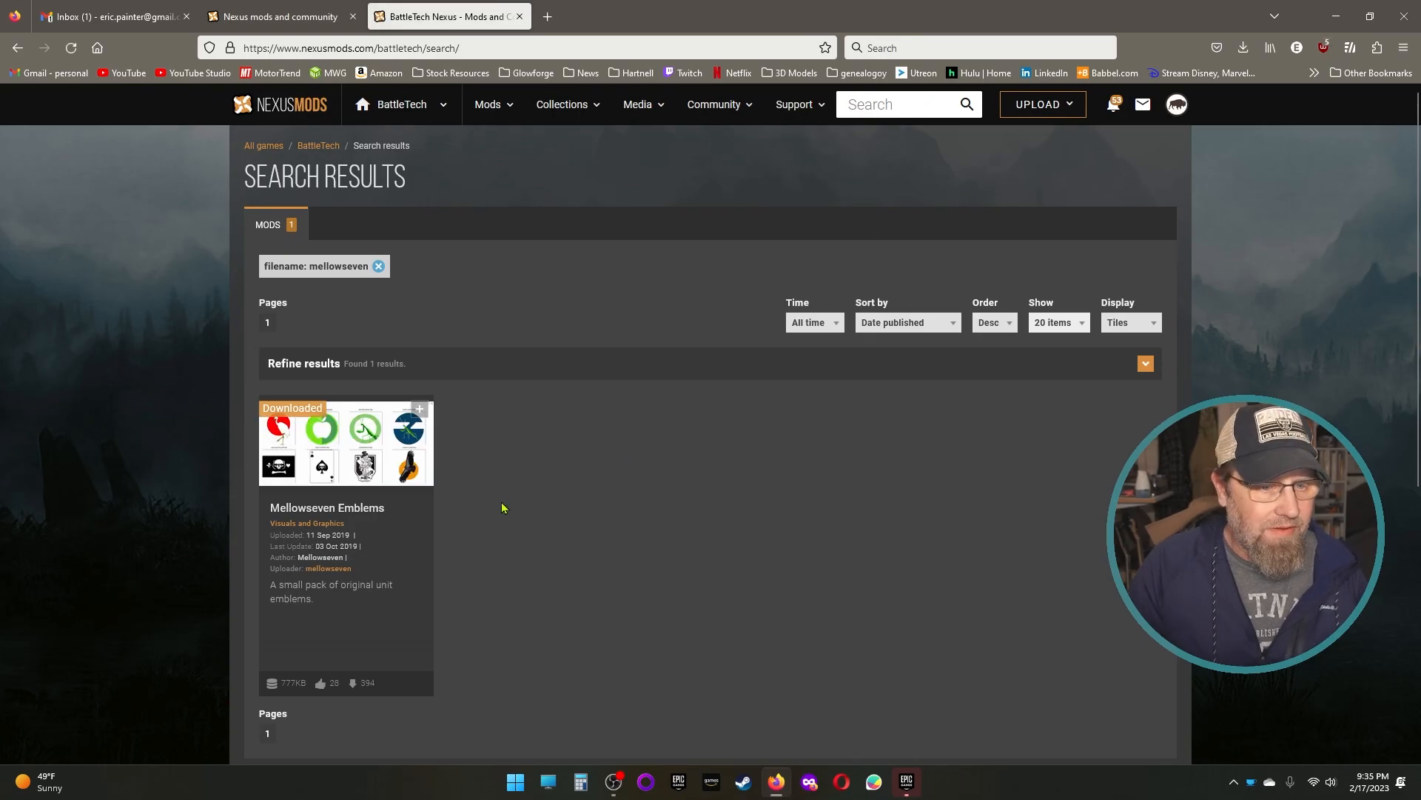
pyautogui.click(338, 509)
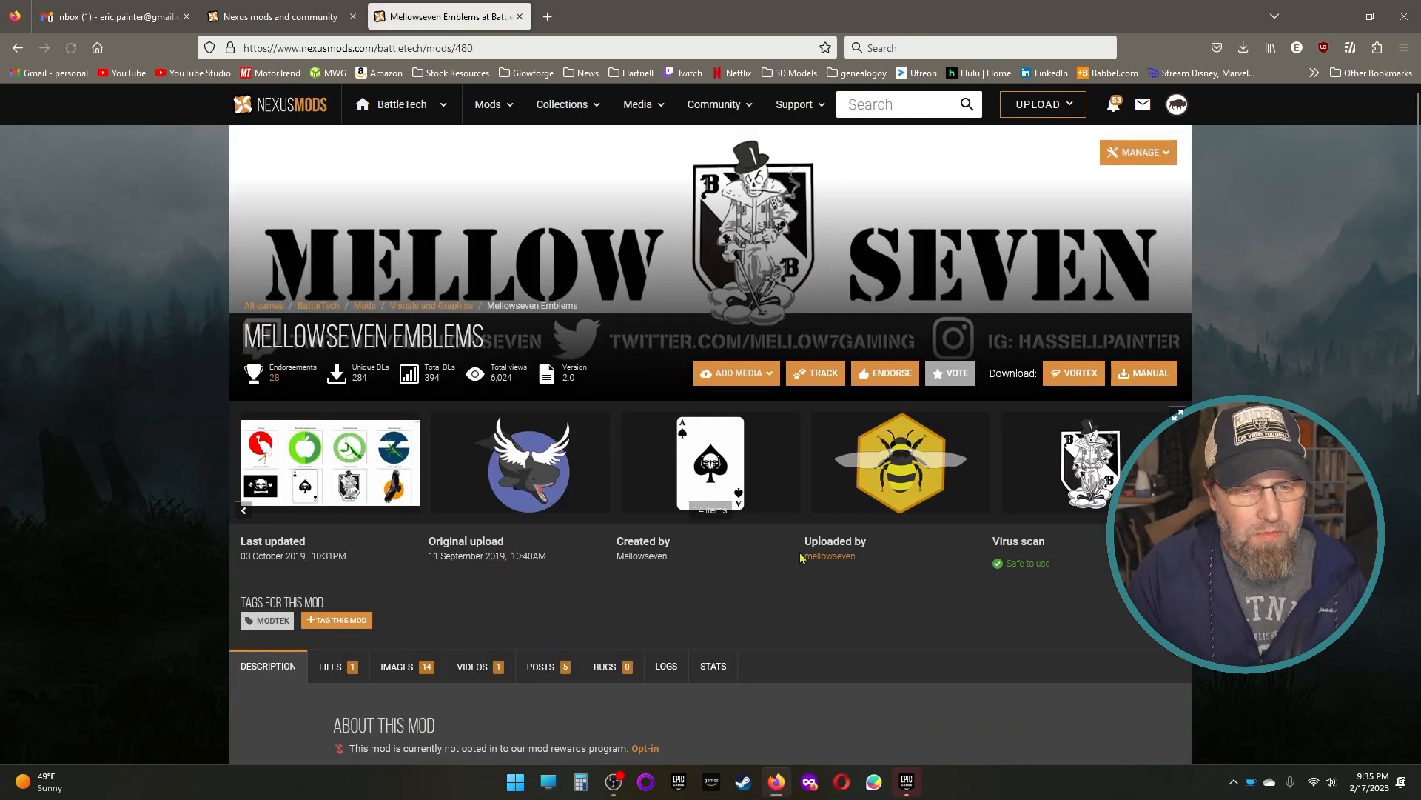
# Step: Examine the Mellowseven Emblems page, including its emblem images, description and required mod loaders
pyautogui.scroll(-9, 839, 585)
pyautogui.scroll(5, 836, 587)
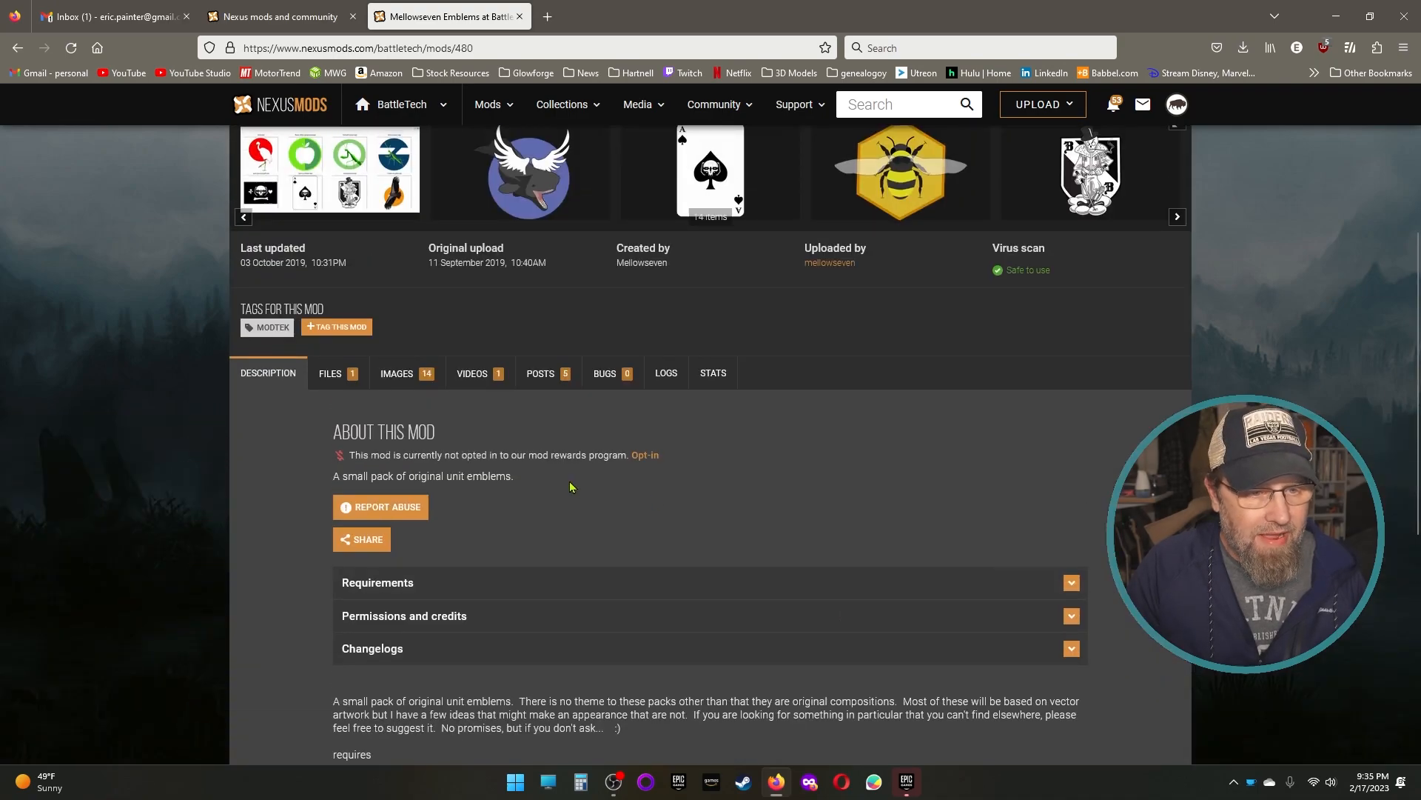
pyautogui.scroll(4, 790, 534)
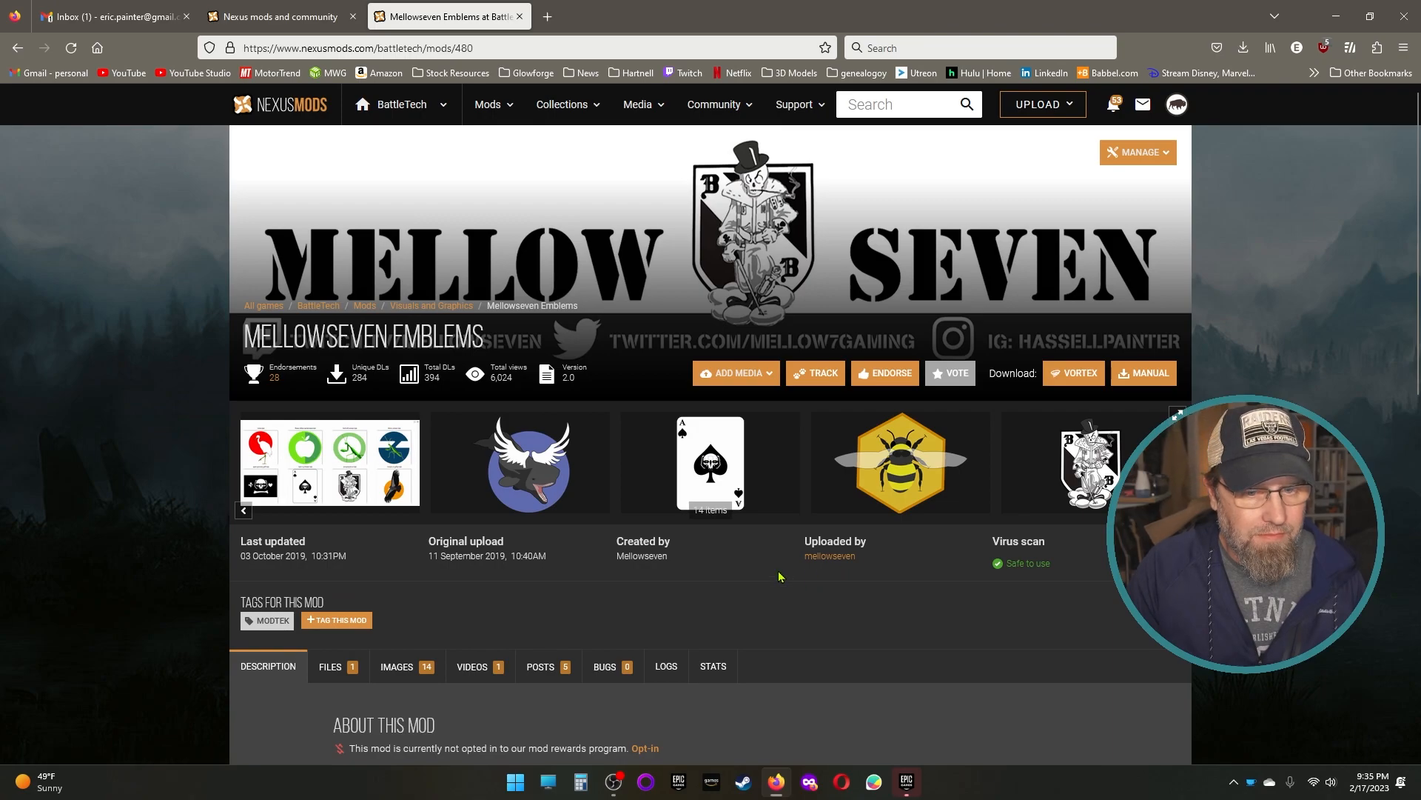
pyautogui.scroll(-3, 779, 576)
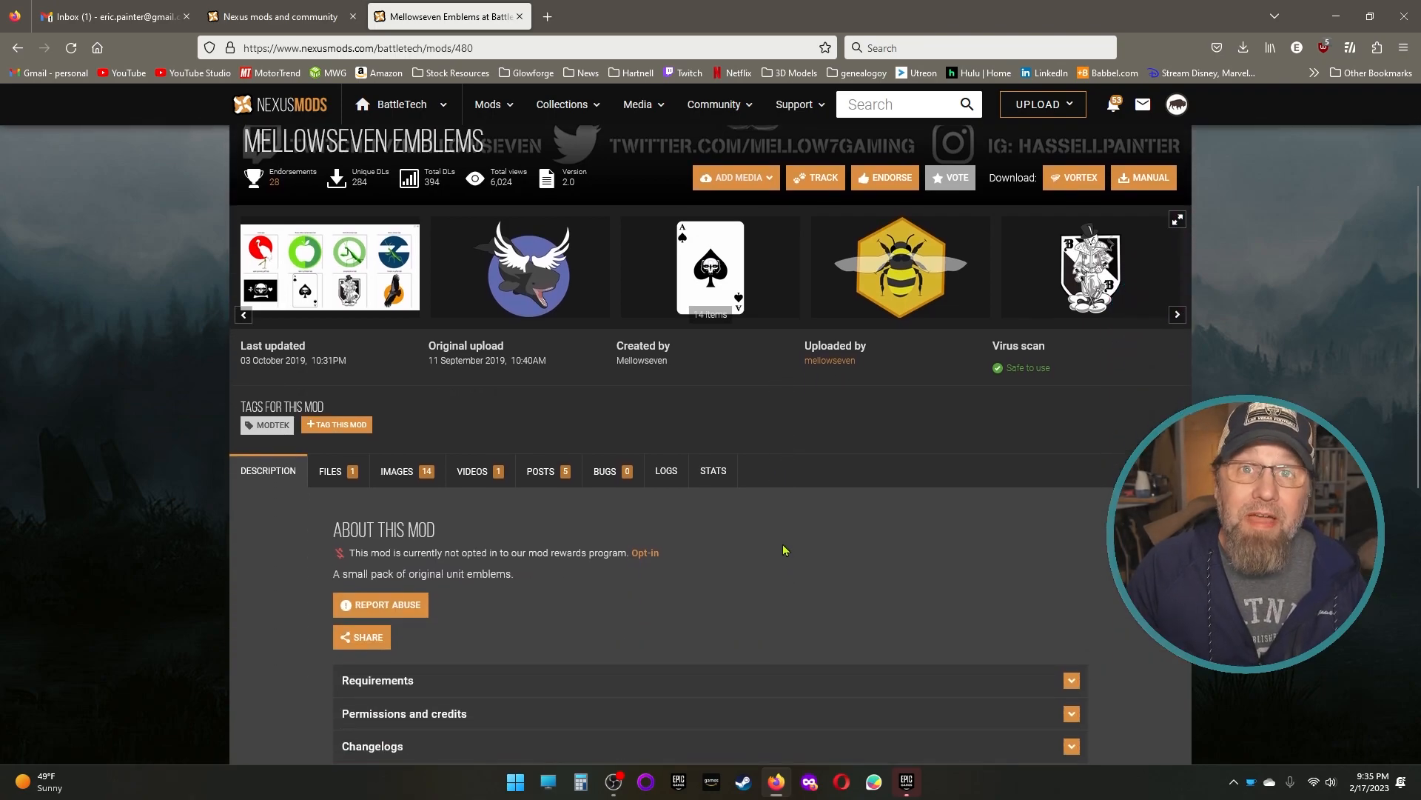
pyautogui.scroll(-5, 865, 561)
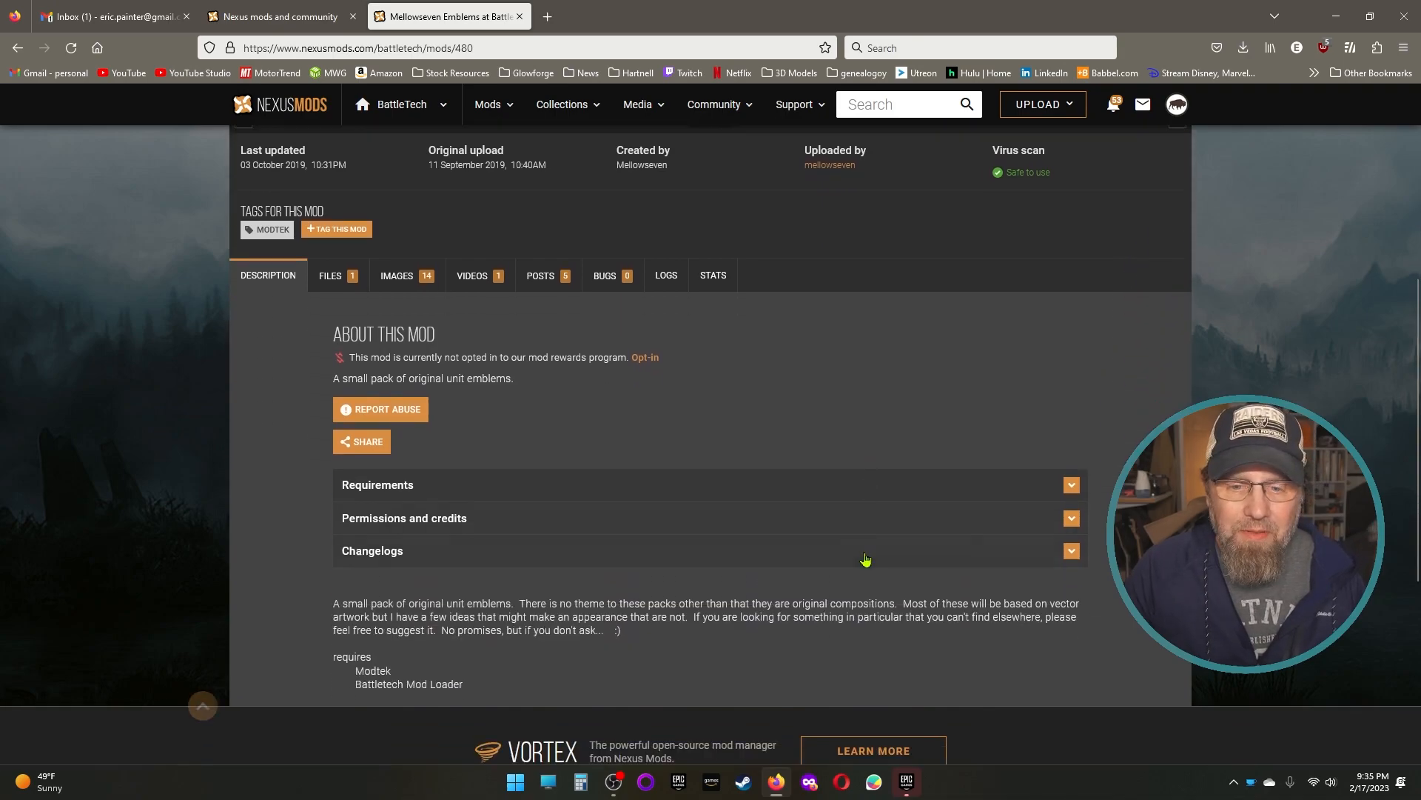
pyautogui.scroll(6, 1108, 497)
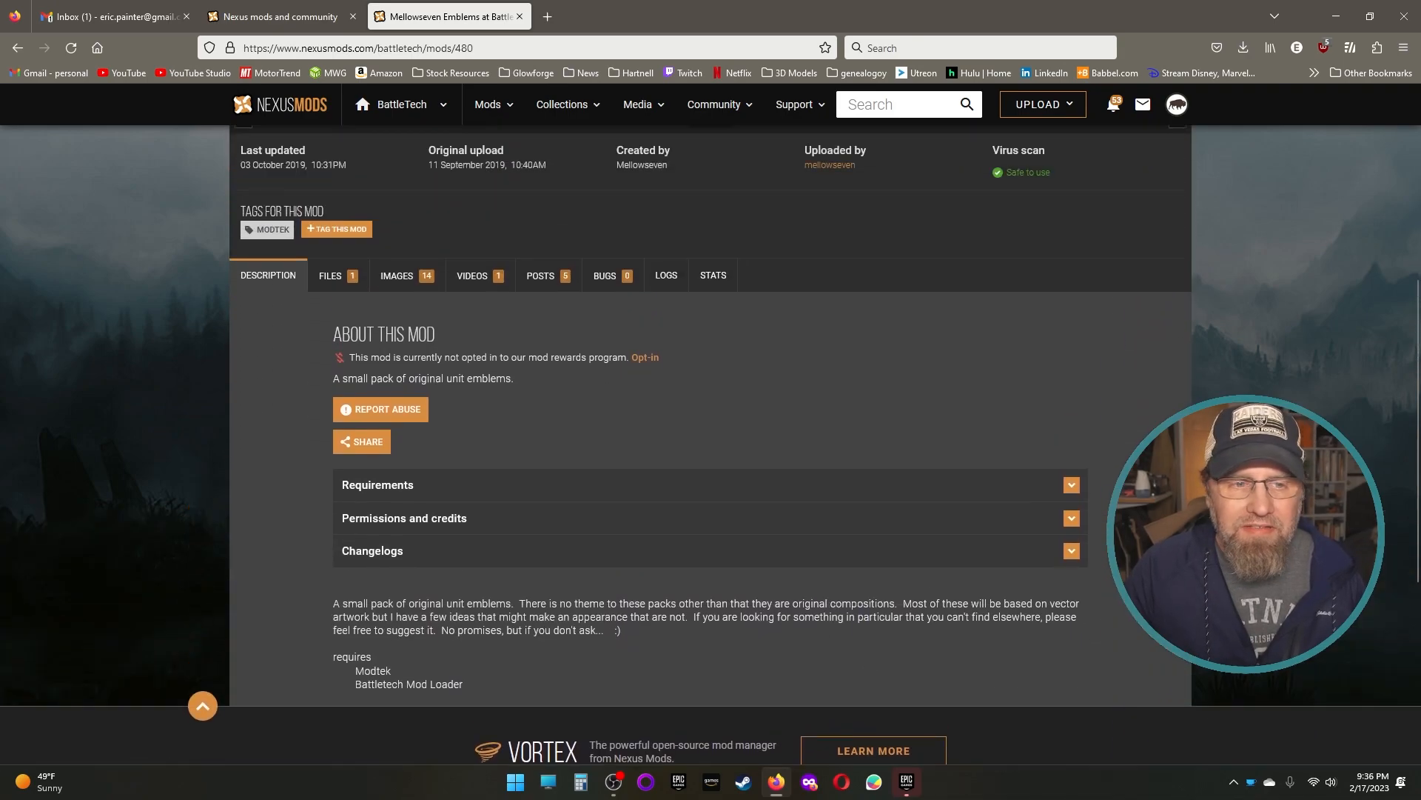